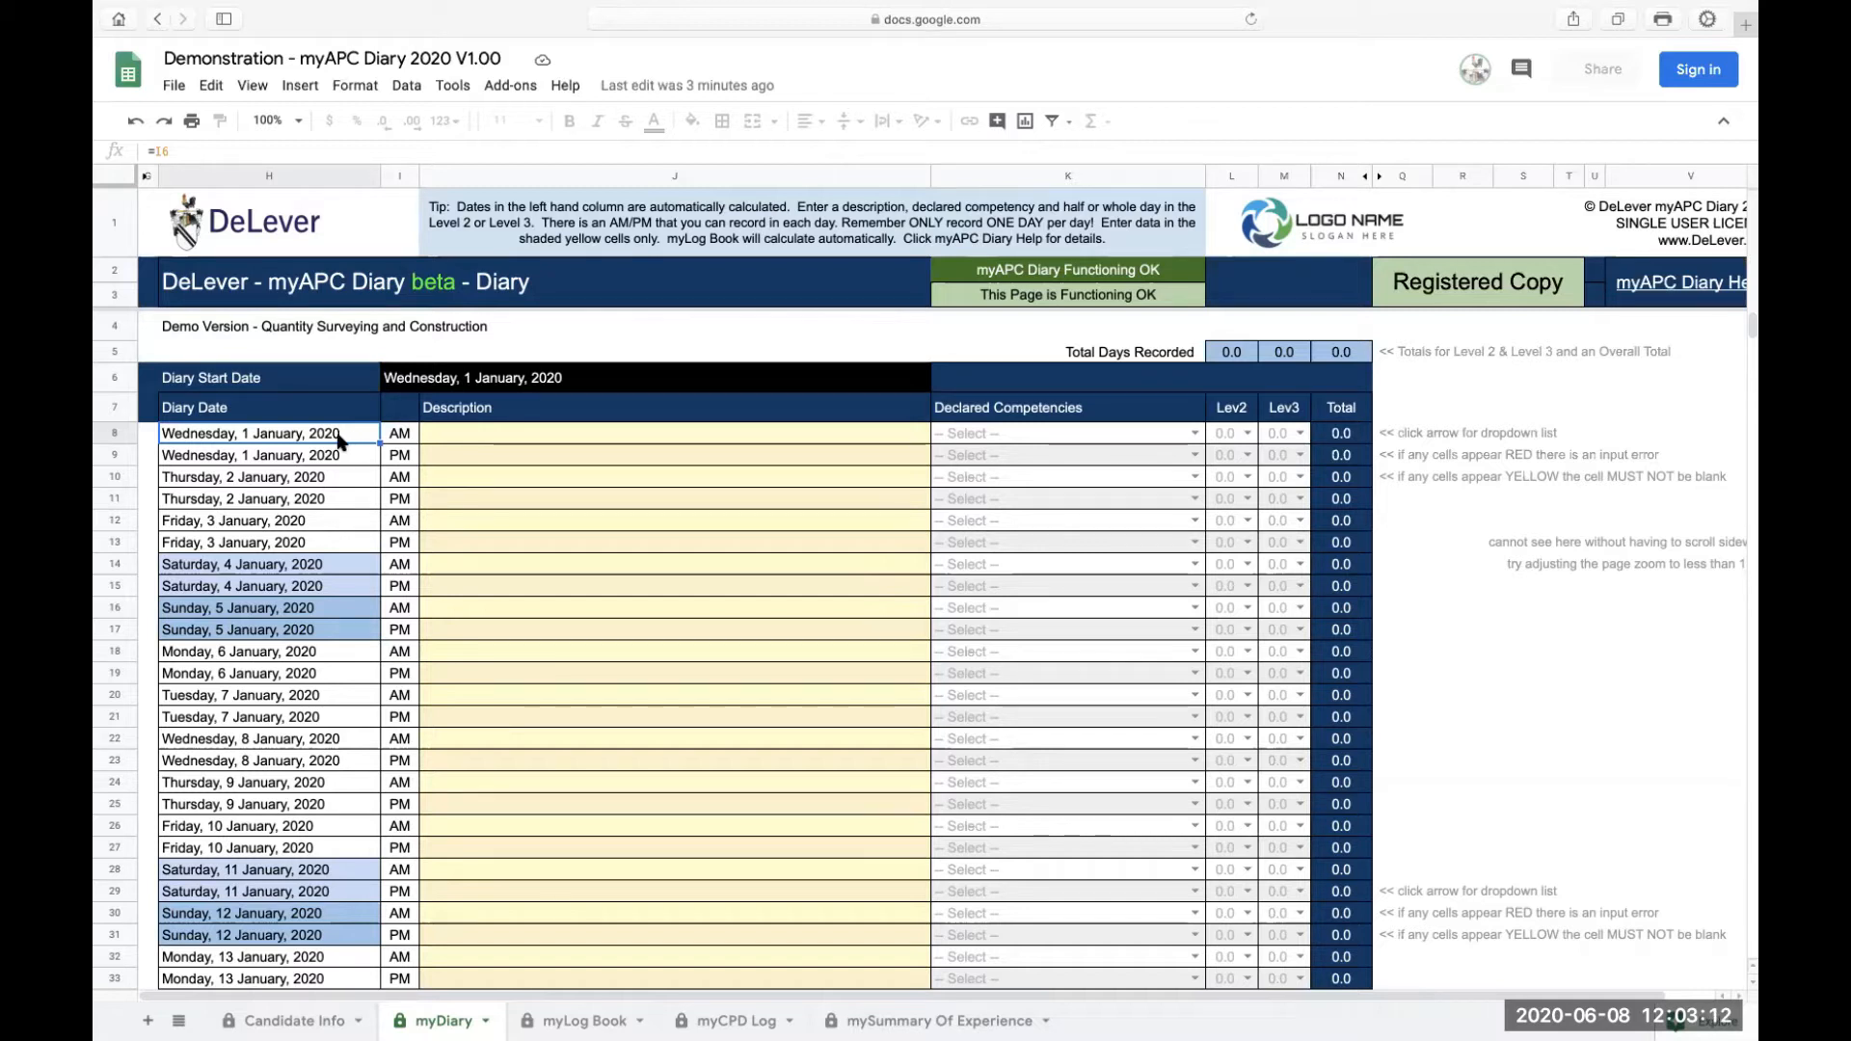
Step: Inspect the diary start date, the first diary date cells and their AM/PM cells
click(438, 384)
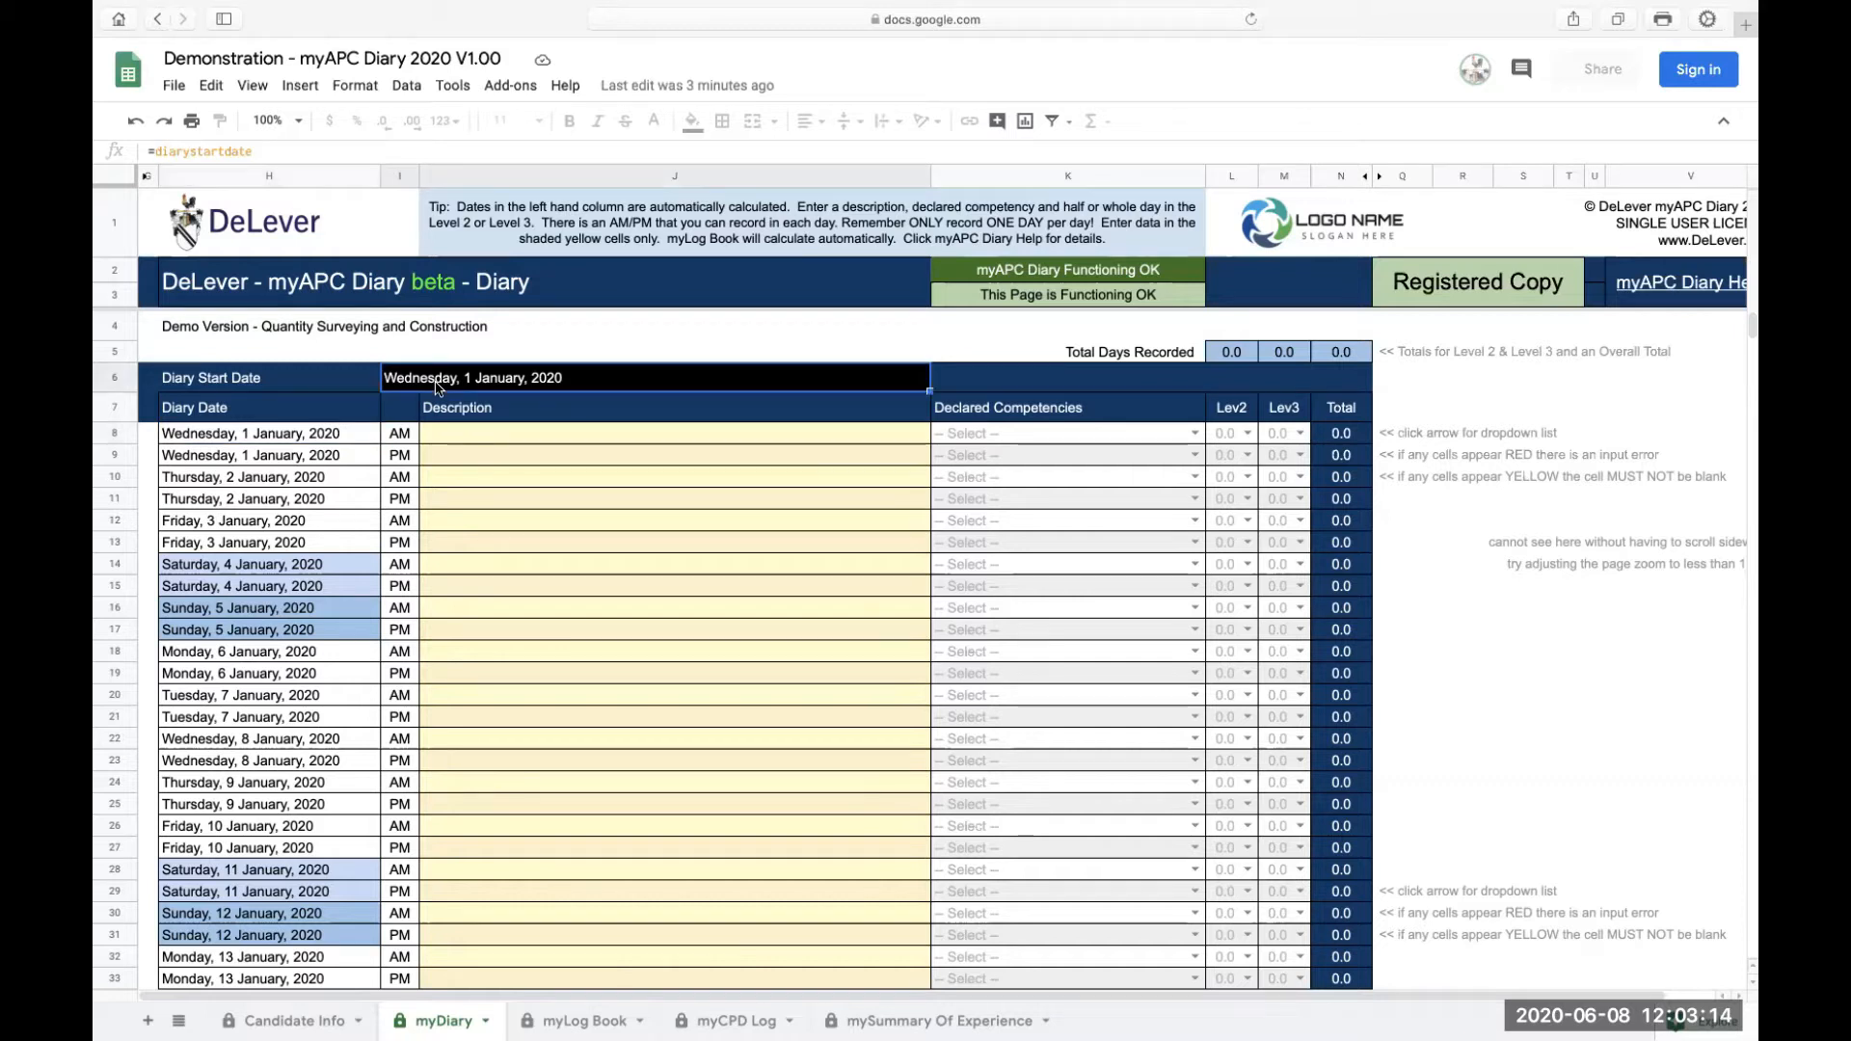
click(301, 434)
click(350, 464)
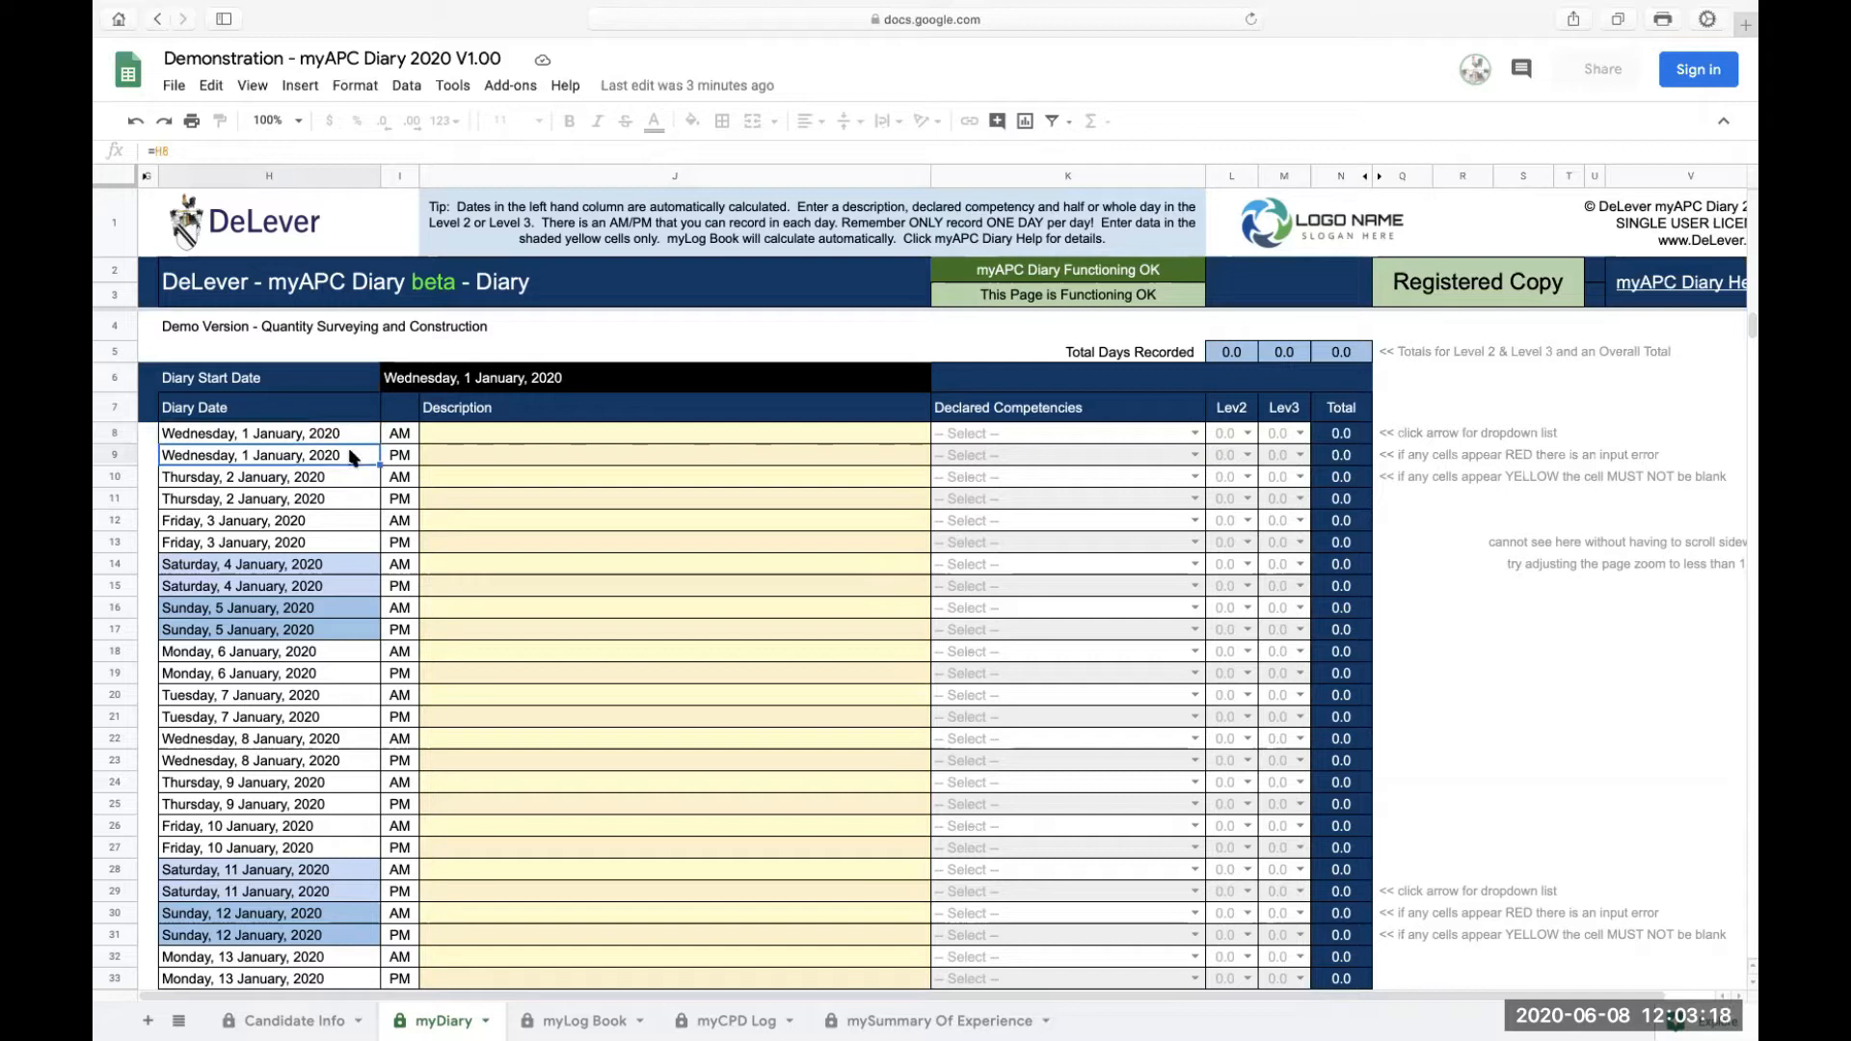
click(397, 436)
click(405, 457)
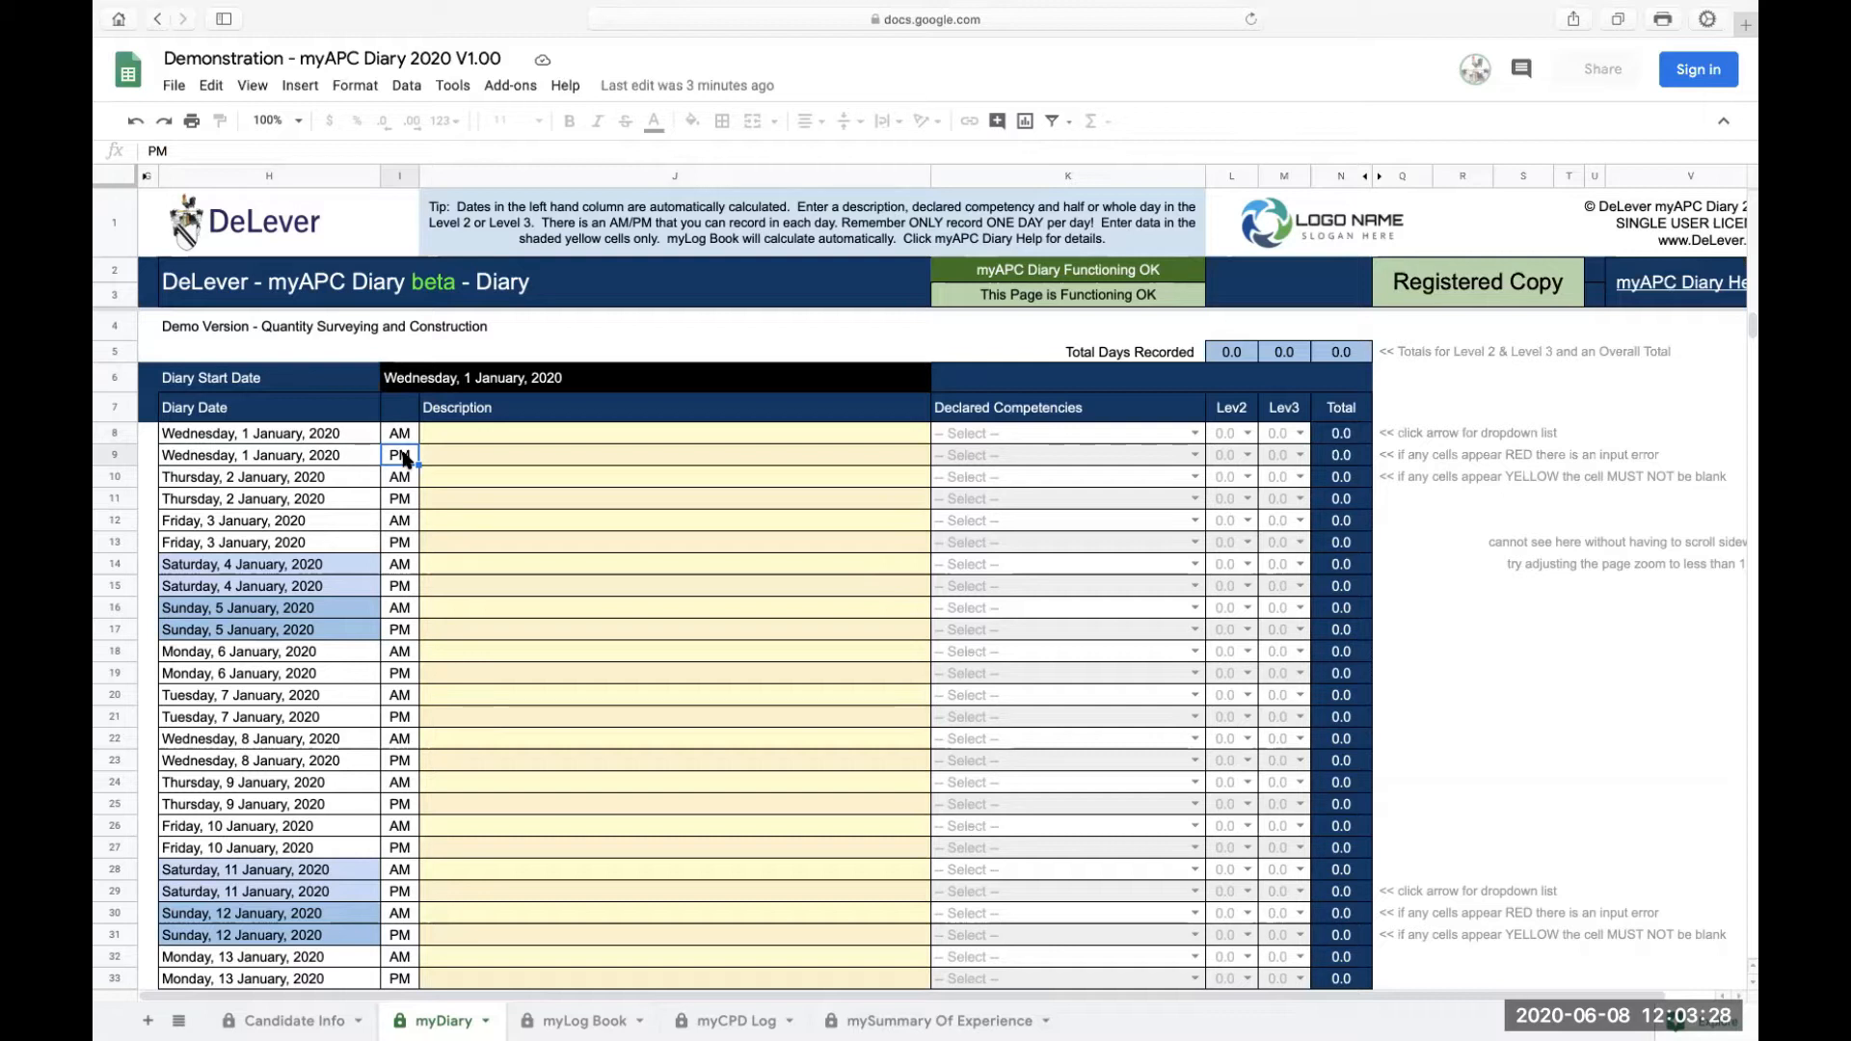
Step: Enter "type what you did" as the description for the 1 January 2020 AM entry
click(474, 439)
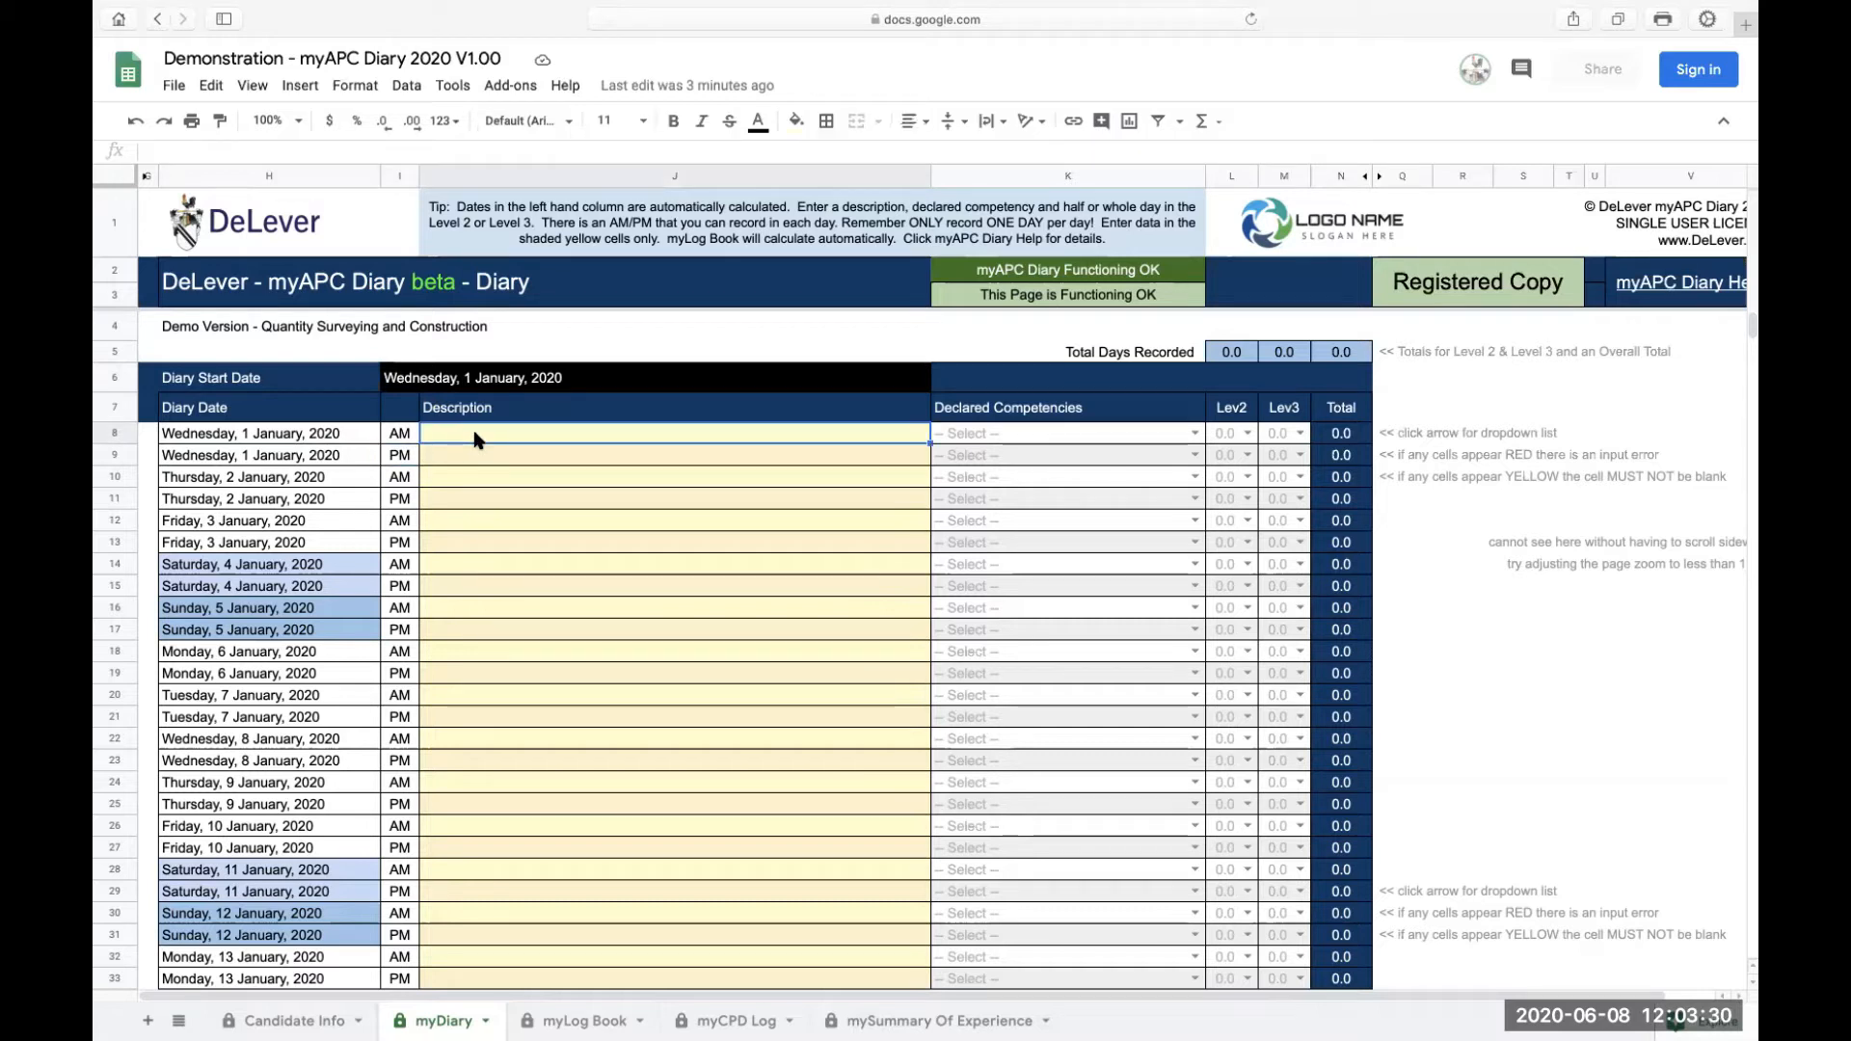
text(type what you did)
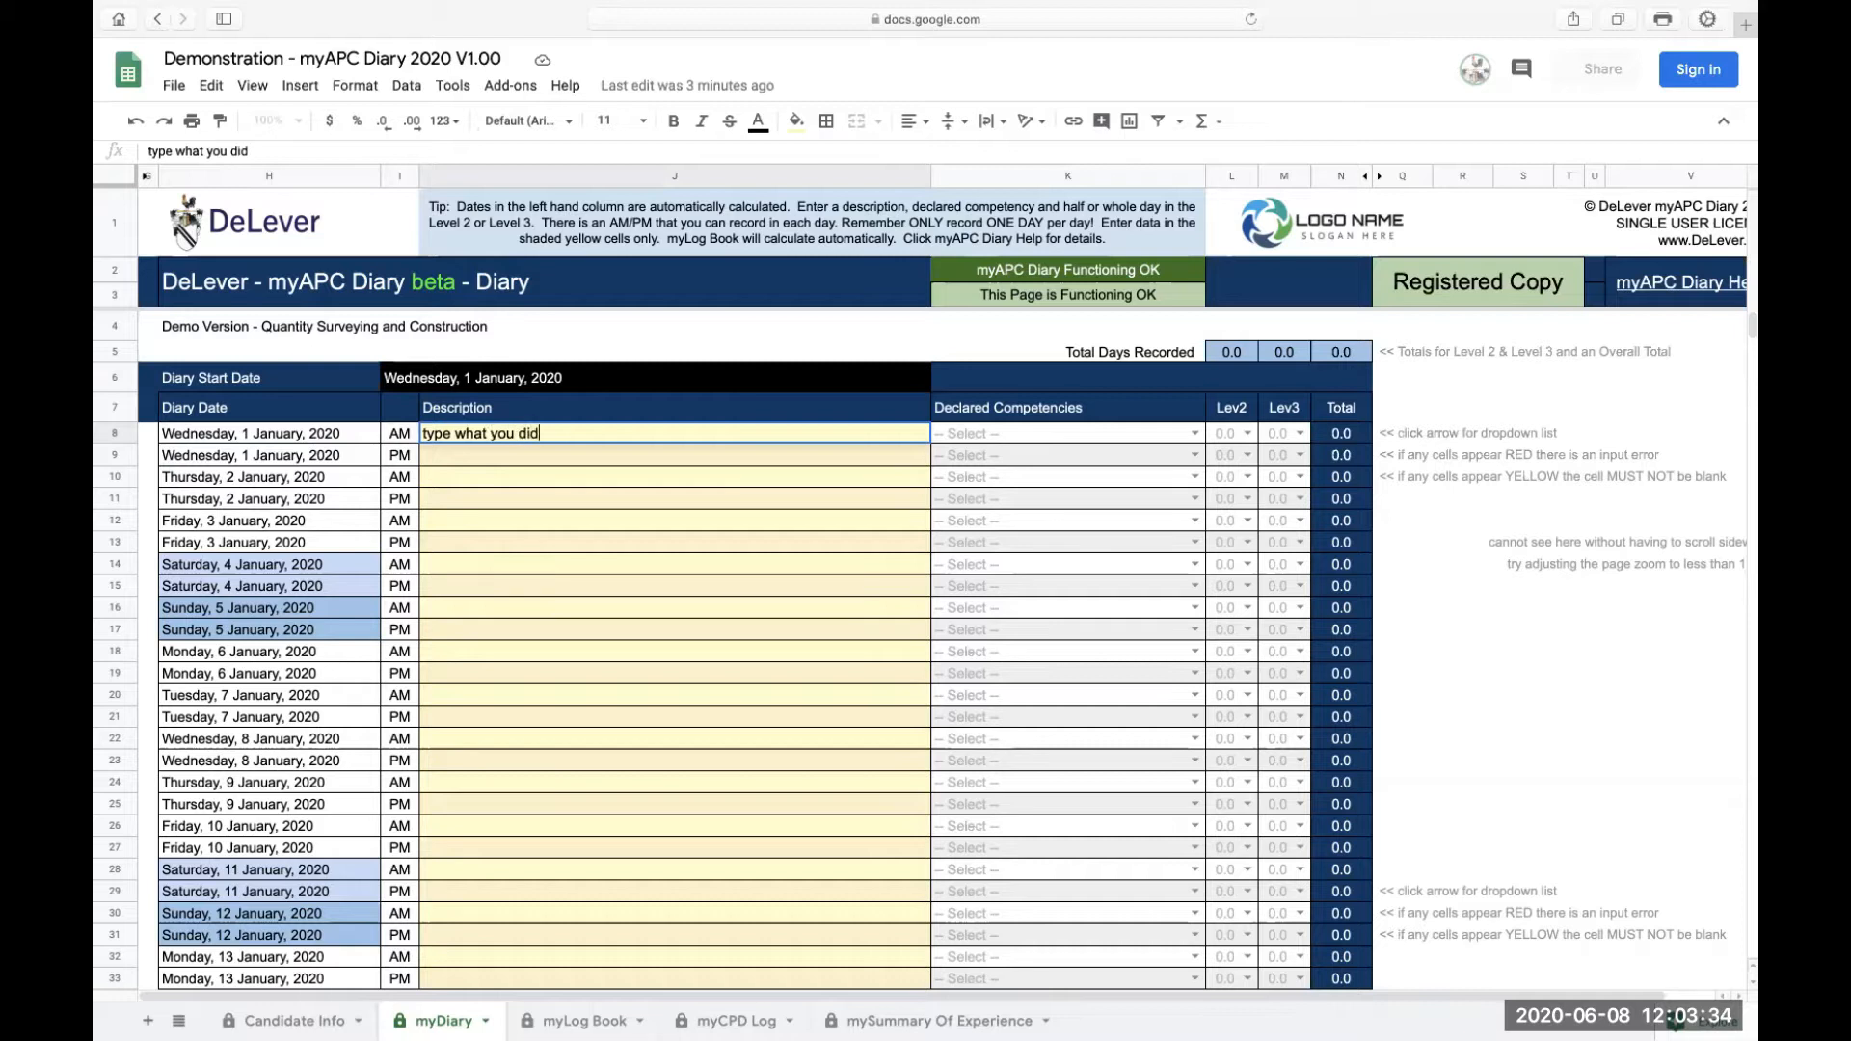
key(Return)
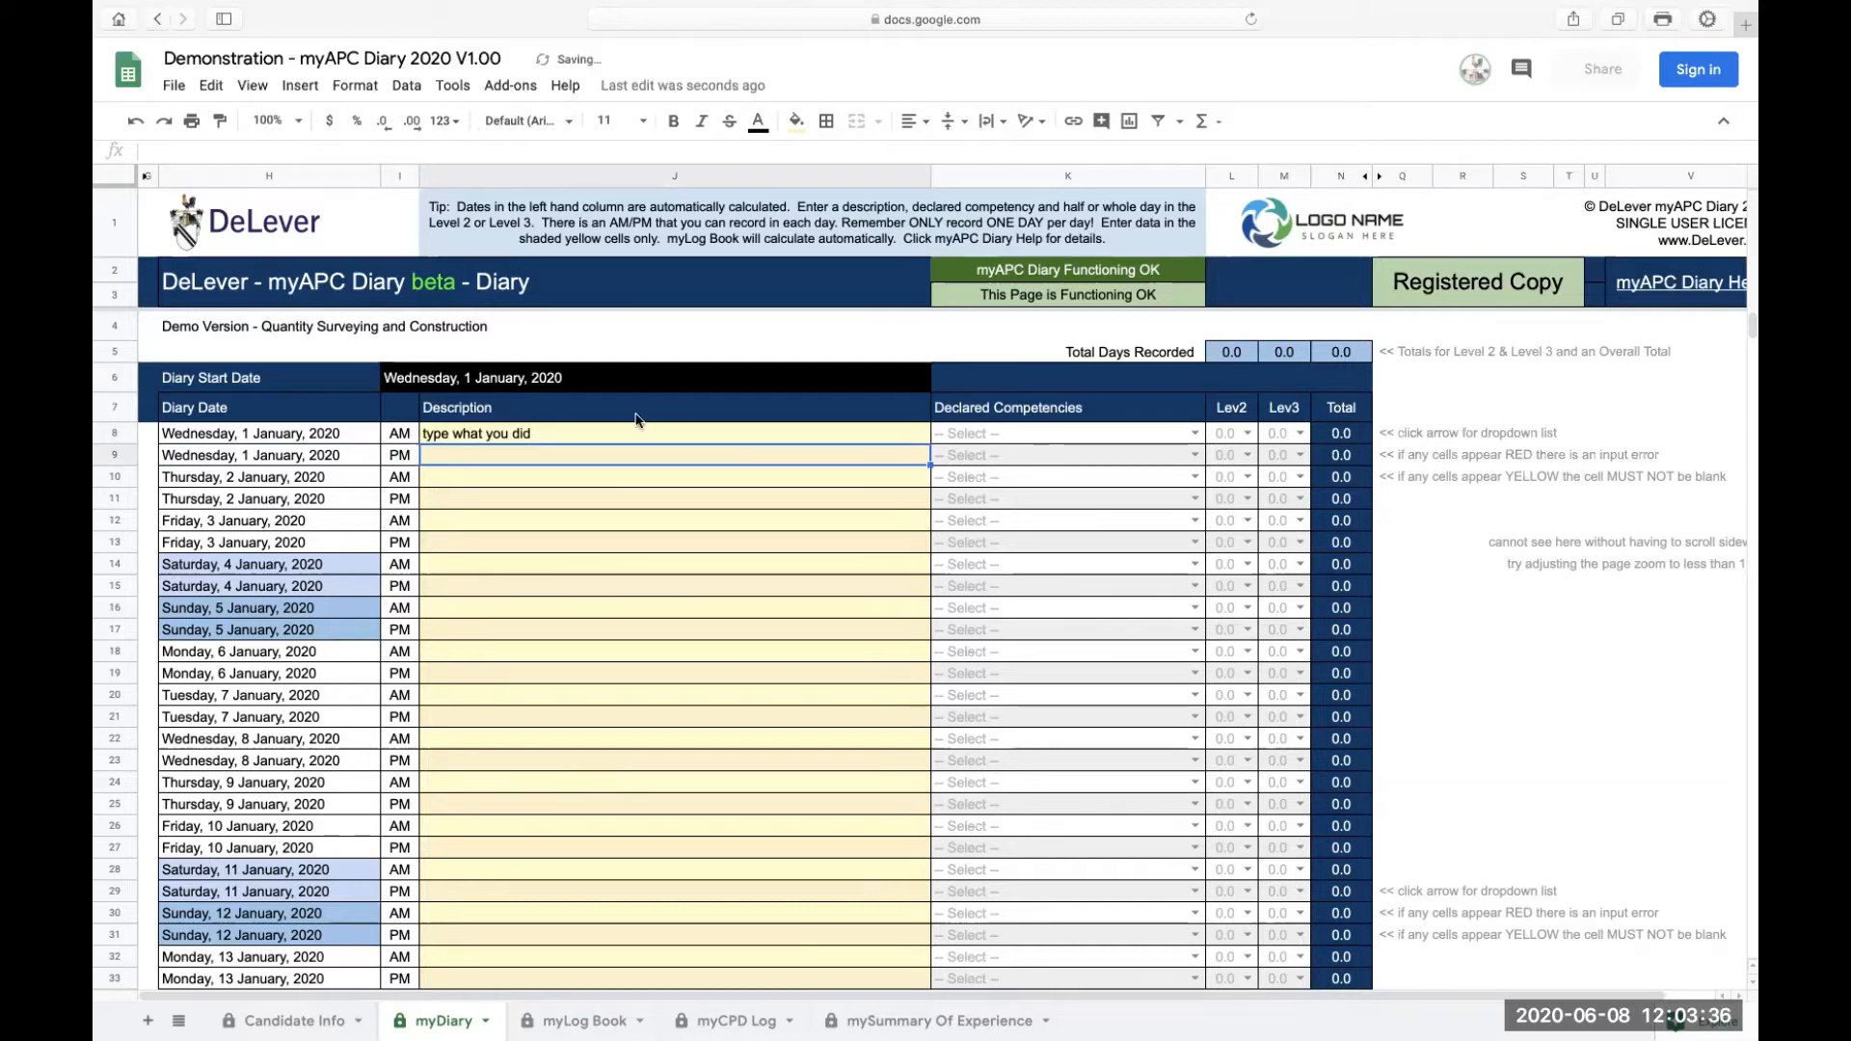
Step: Lengthen the 1 January AM description by pasting its copied text repeatedly into the same cell
double_click(544, 433)
drag(553, 433, 421, 433)
key(ctrl+c)
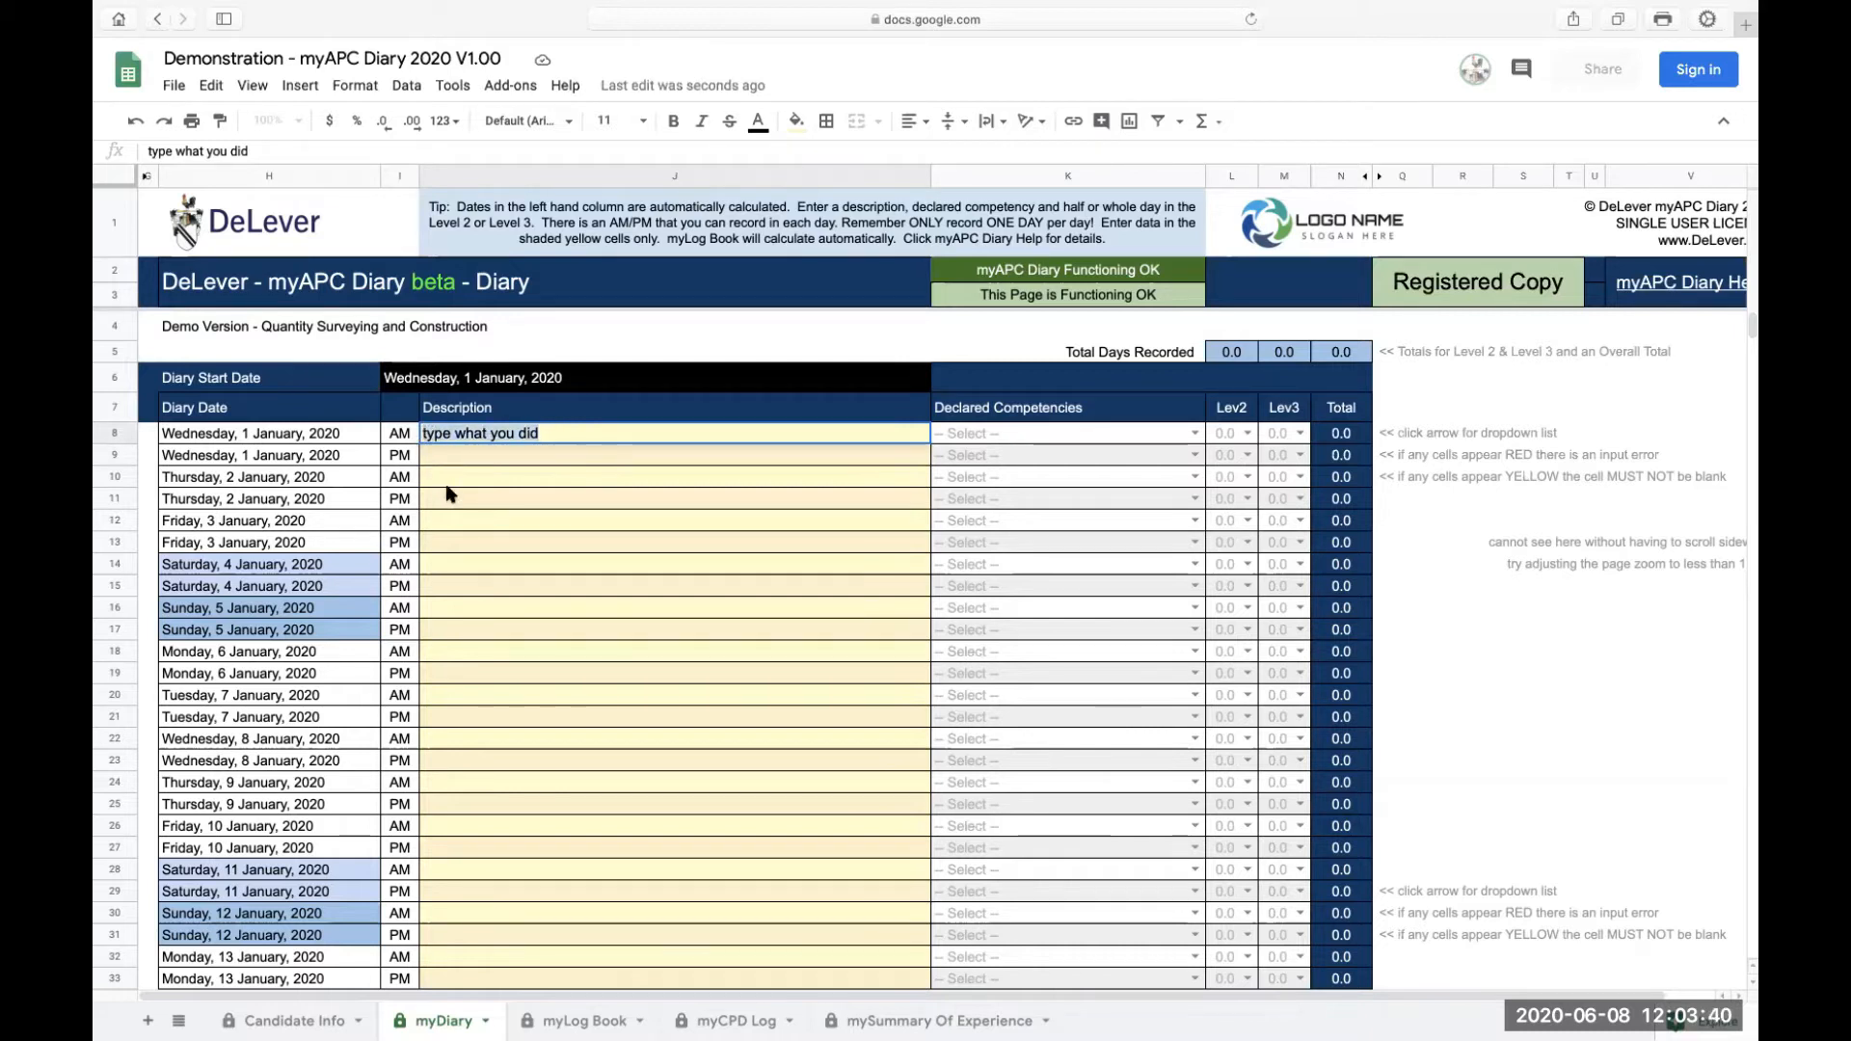
click(557, 434)
key(ctrl+v)
key(ctrl+v)
key(ctrl+v)
key(ctrl+v)
key(ctrl+v)
key(ctrl+v)
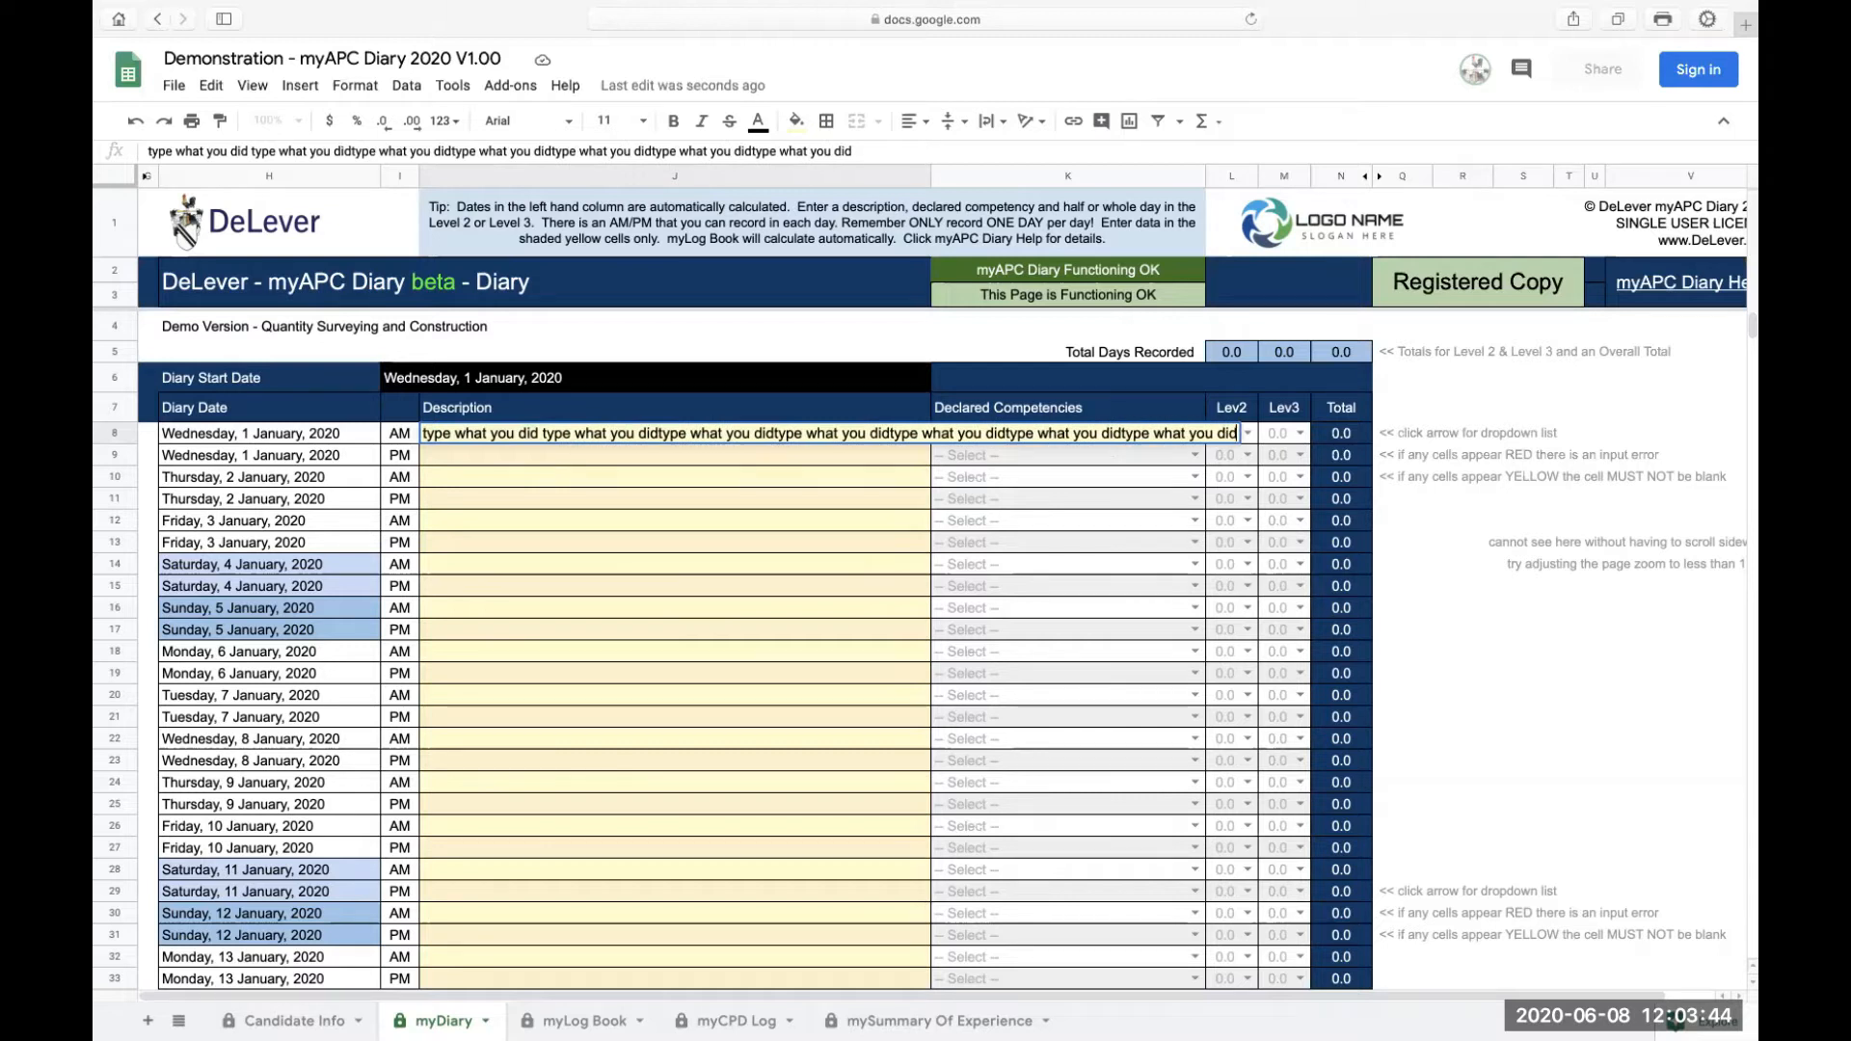
key(ctrl+v)
key(ctrl+v)
key(ctrl+v)
key(ctrl+v)
key(Return)
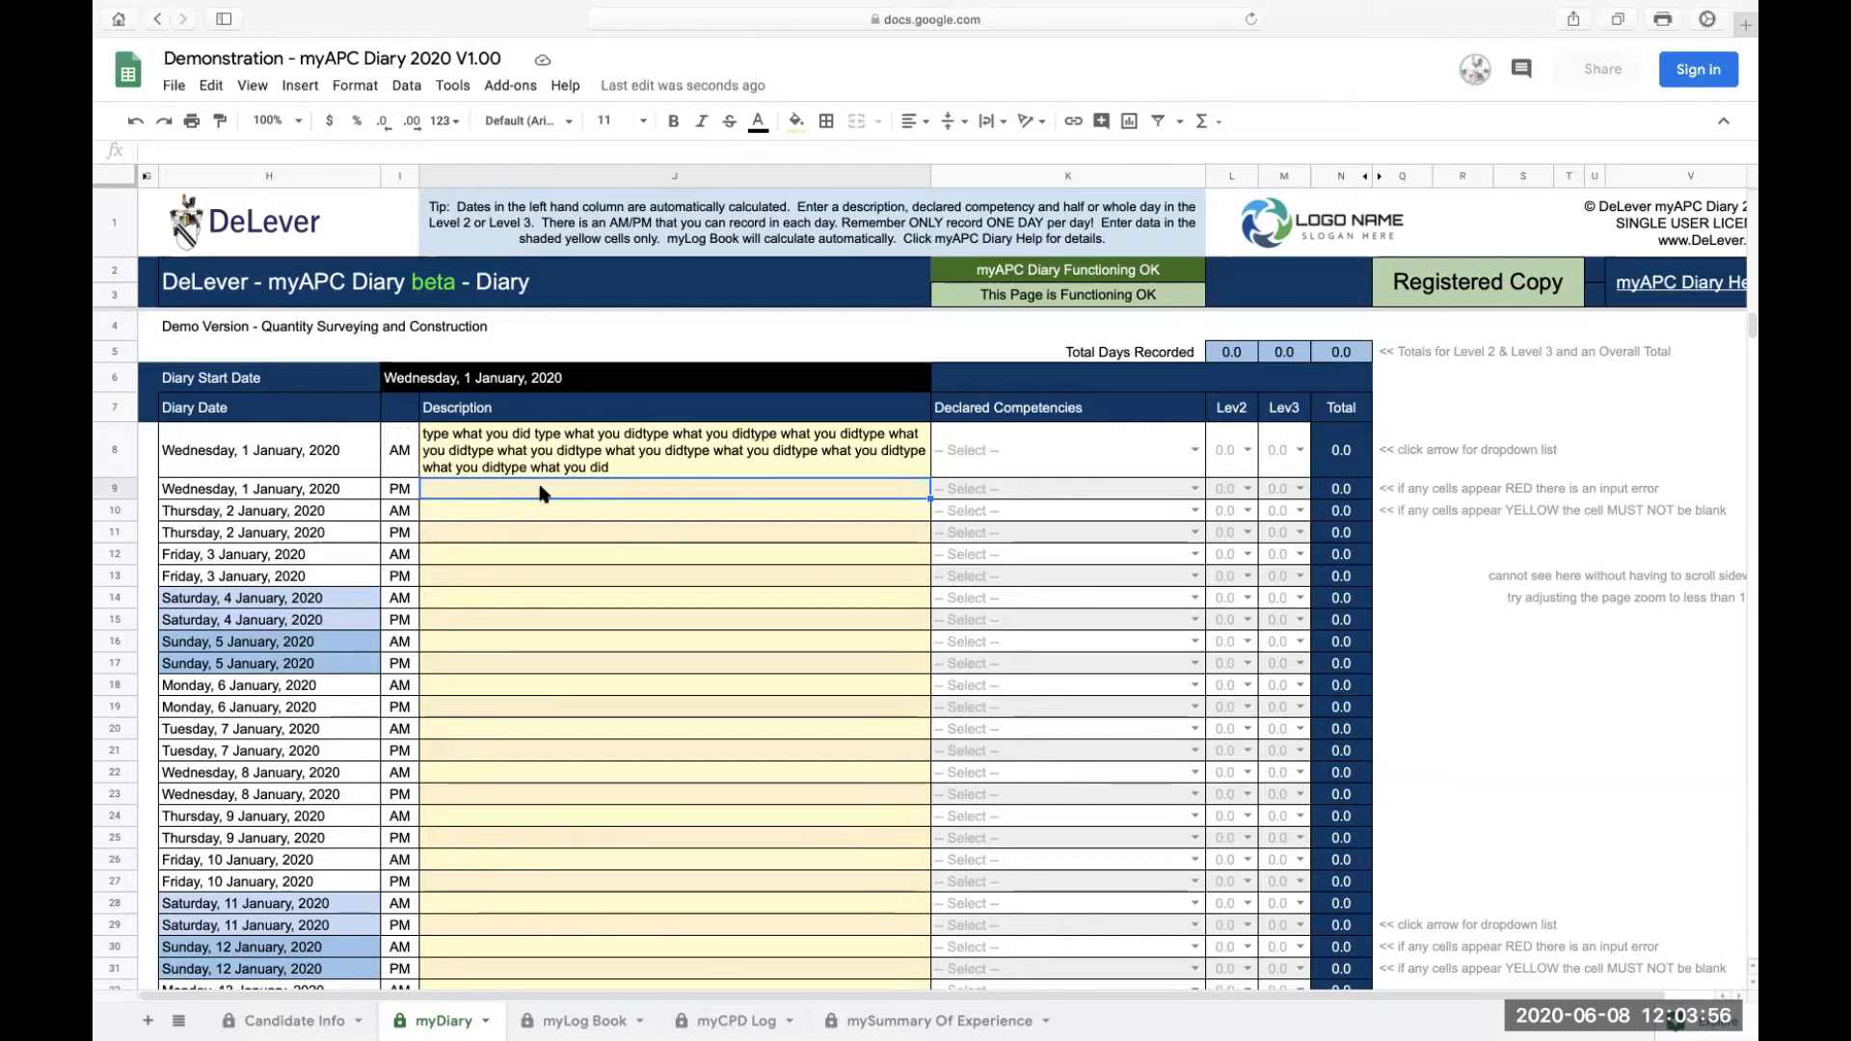
Step: Open the Paste special options on the 1 January PM description cell and dismiss them
double_click(430, 488)
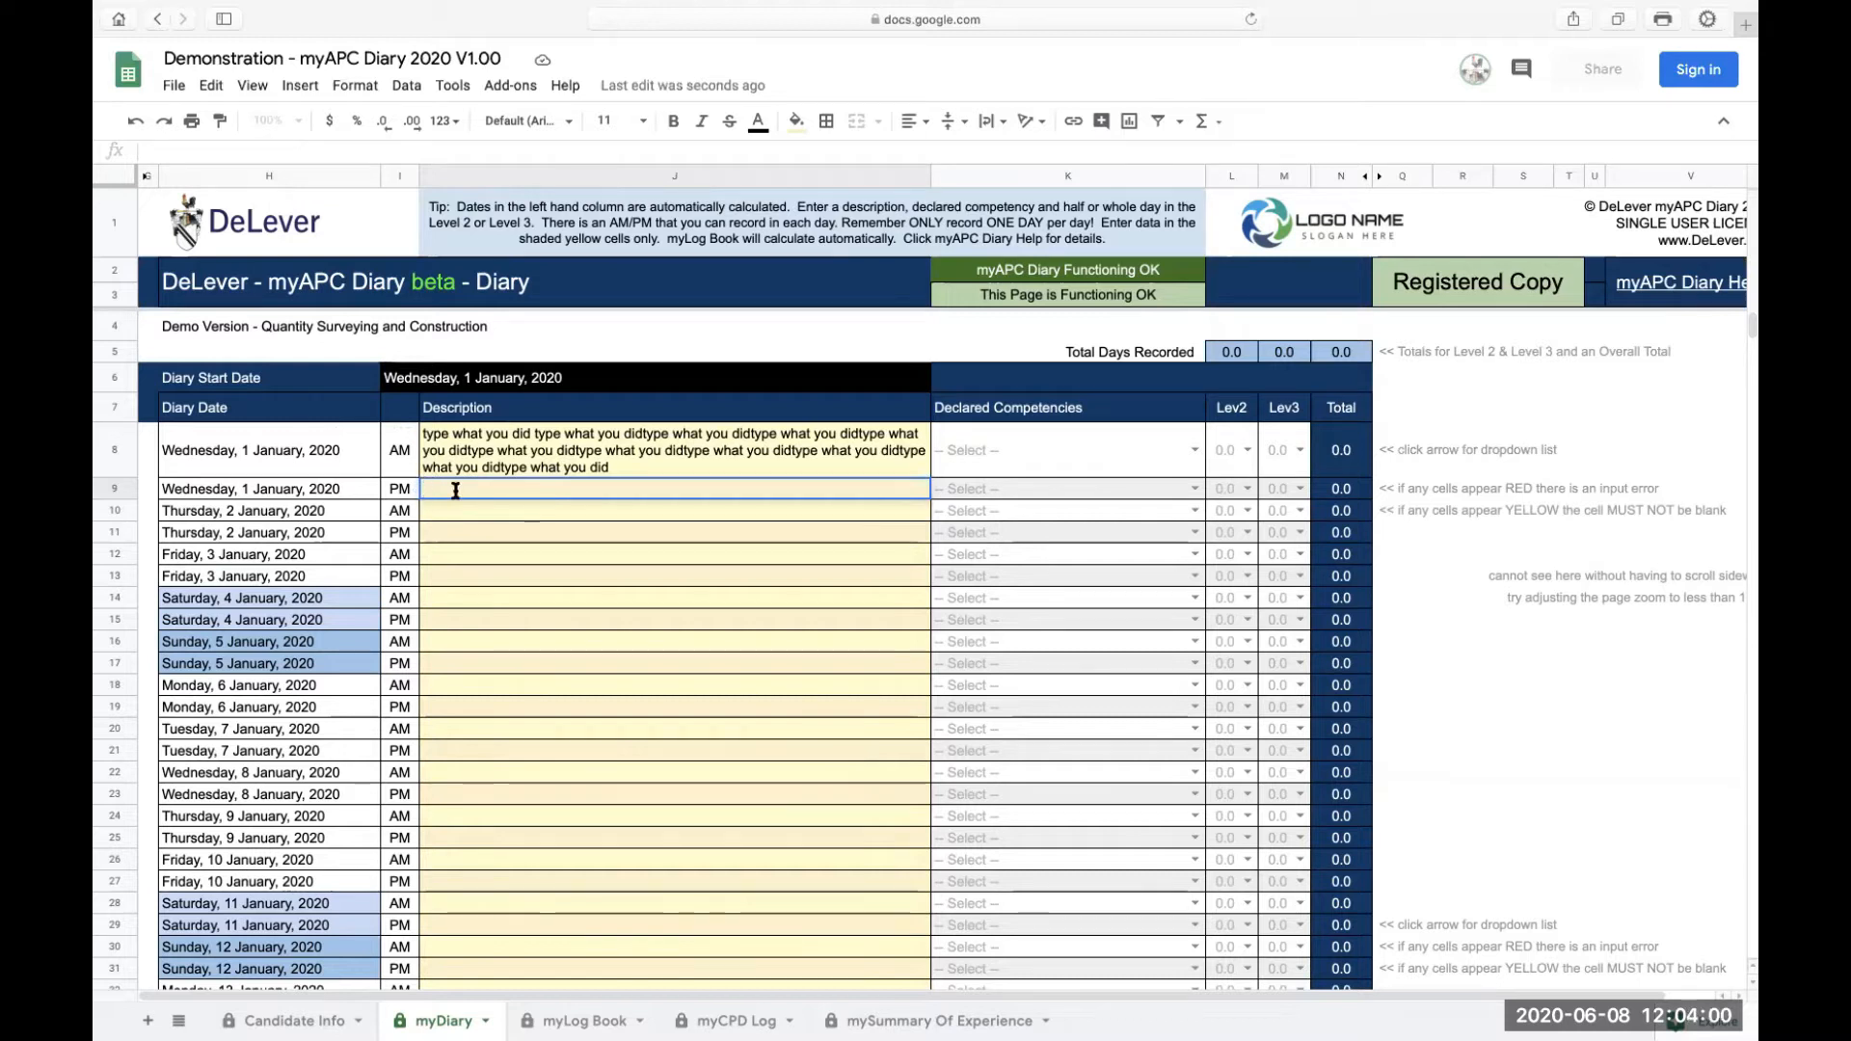
right_click(483, 490)
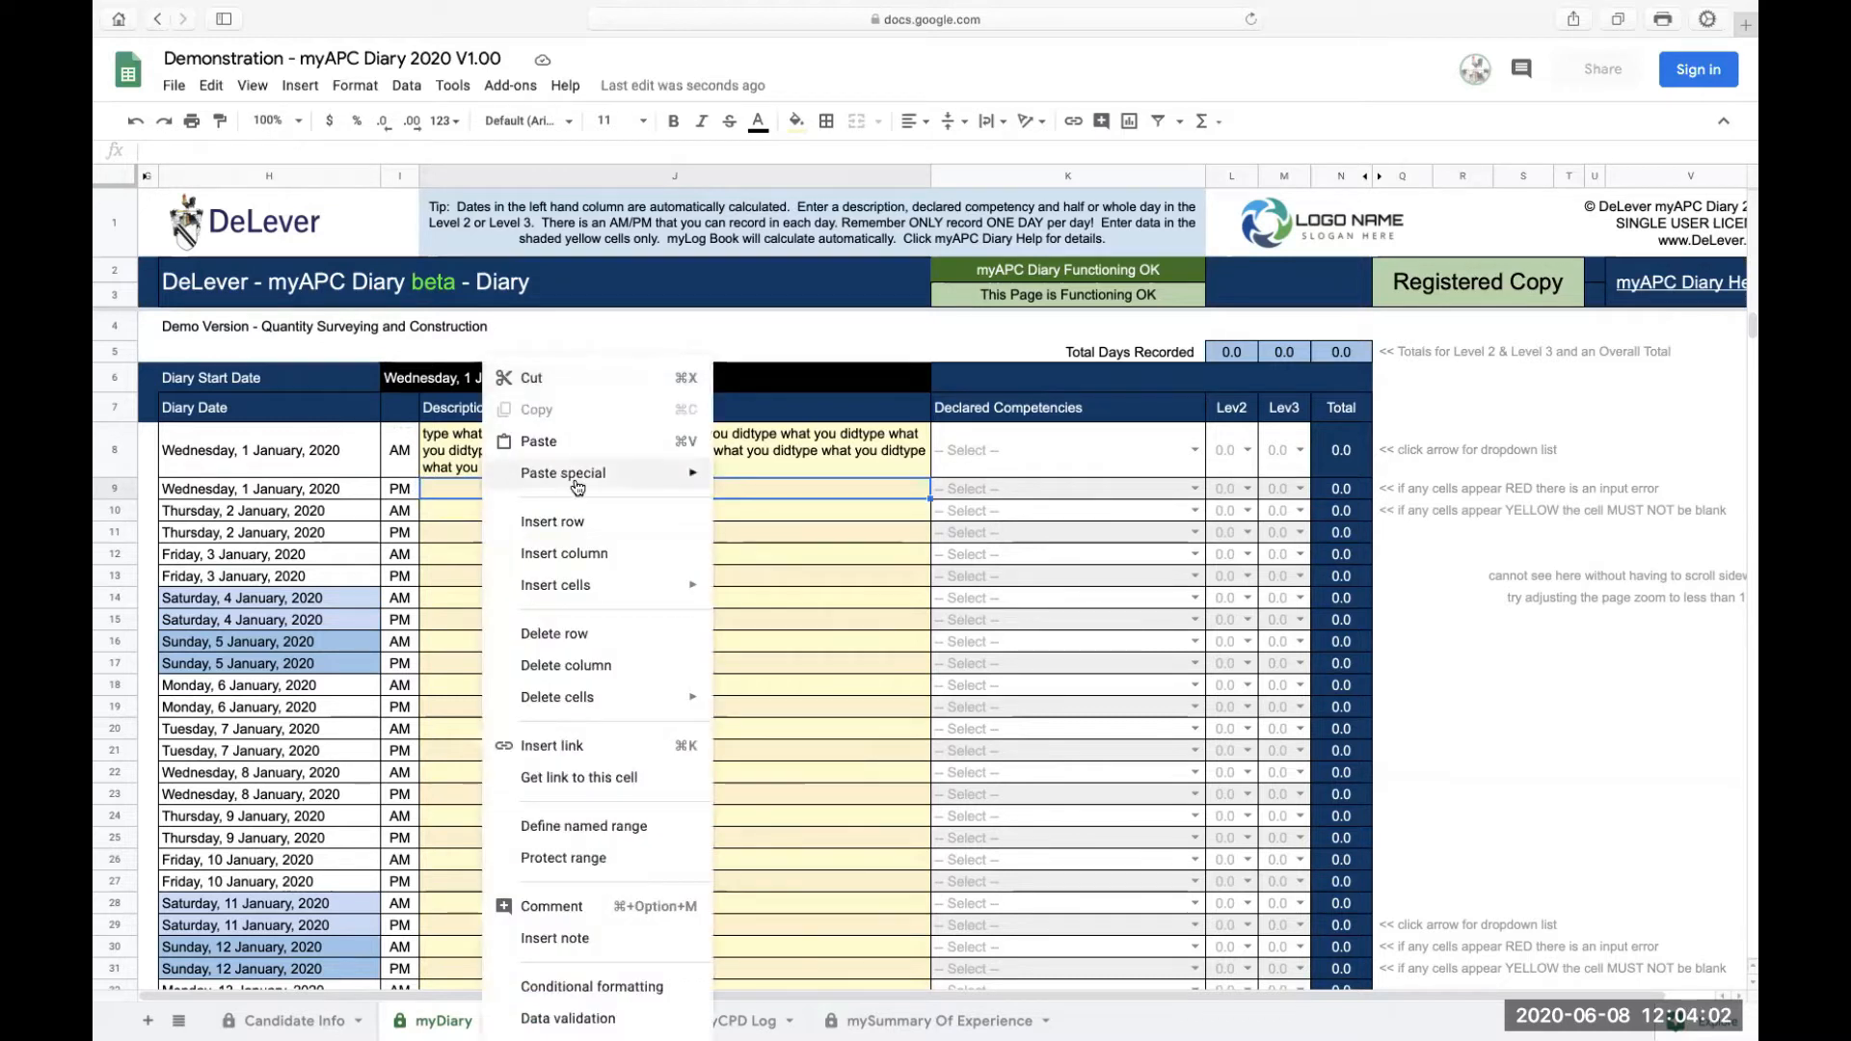
mouse_move(665, 487)
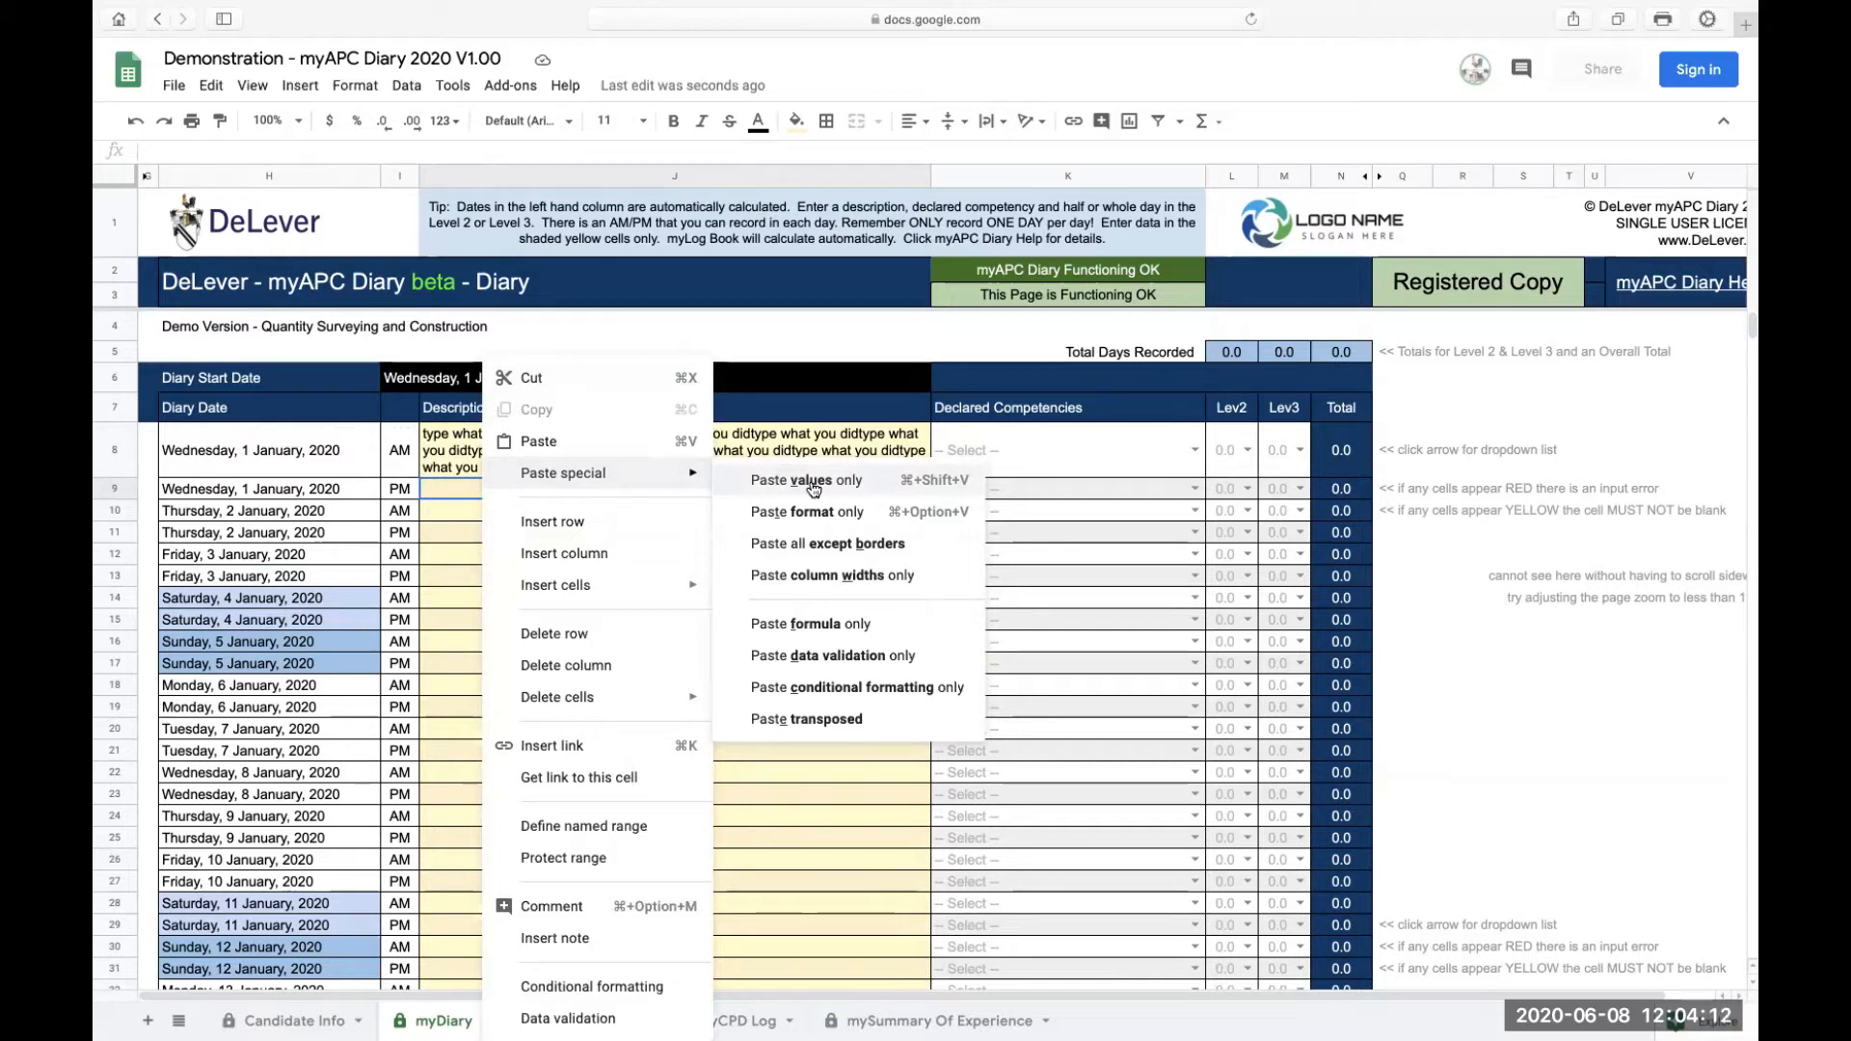
click(437, 494)
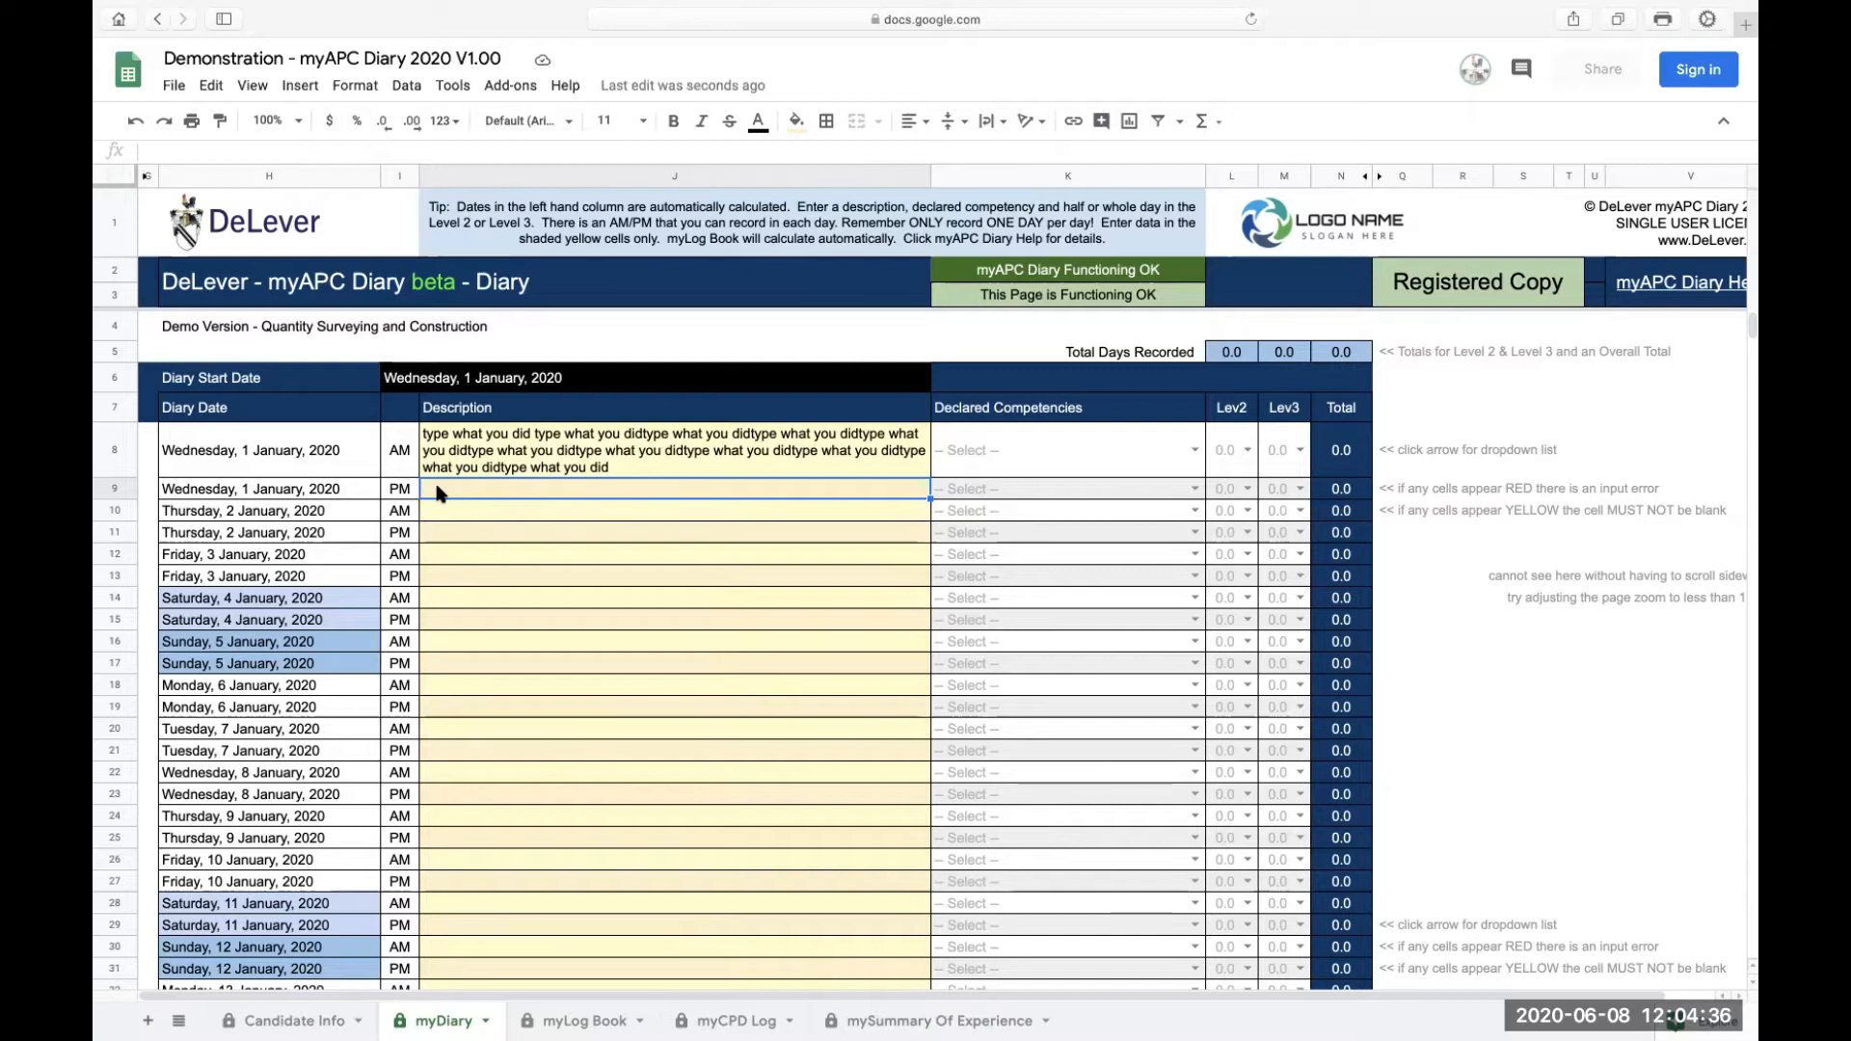
Step: Try to edit the protected diary date, AM/PM and header cells, dismissing each protection warning
double_click(298, 455)
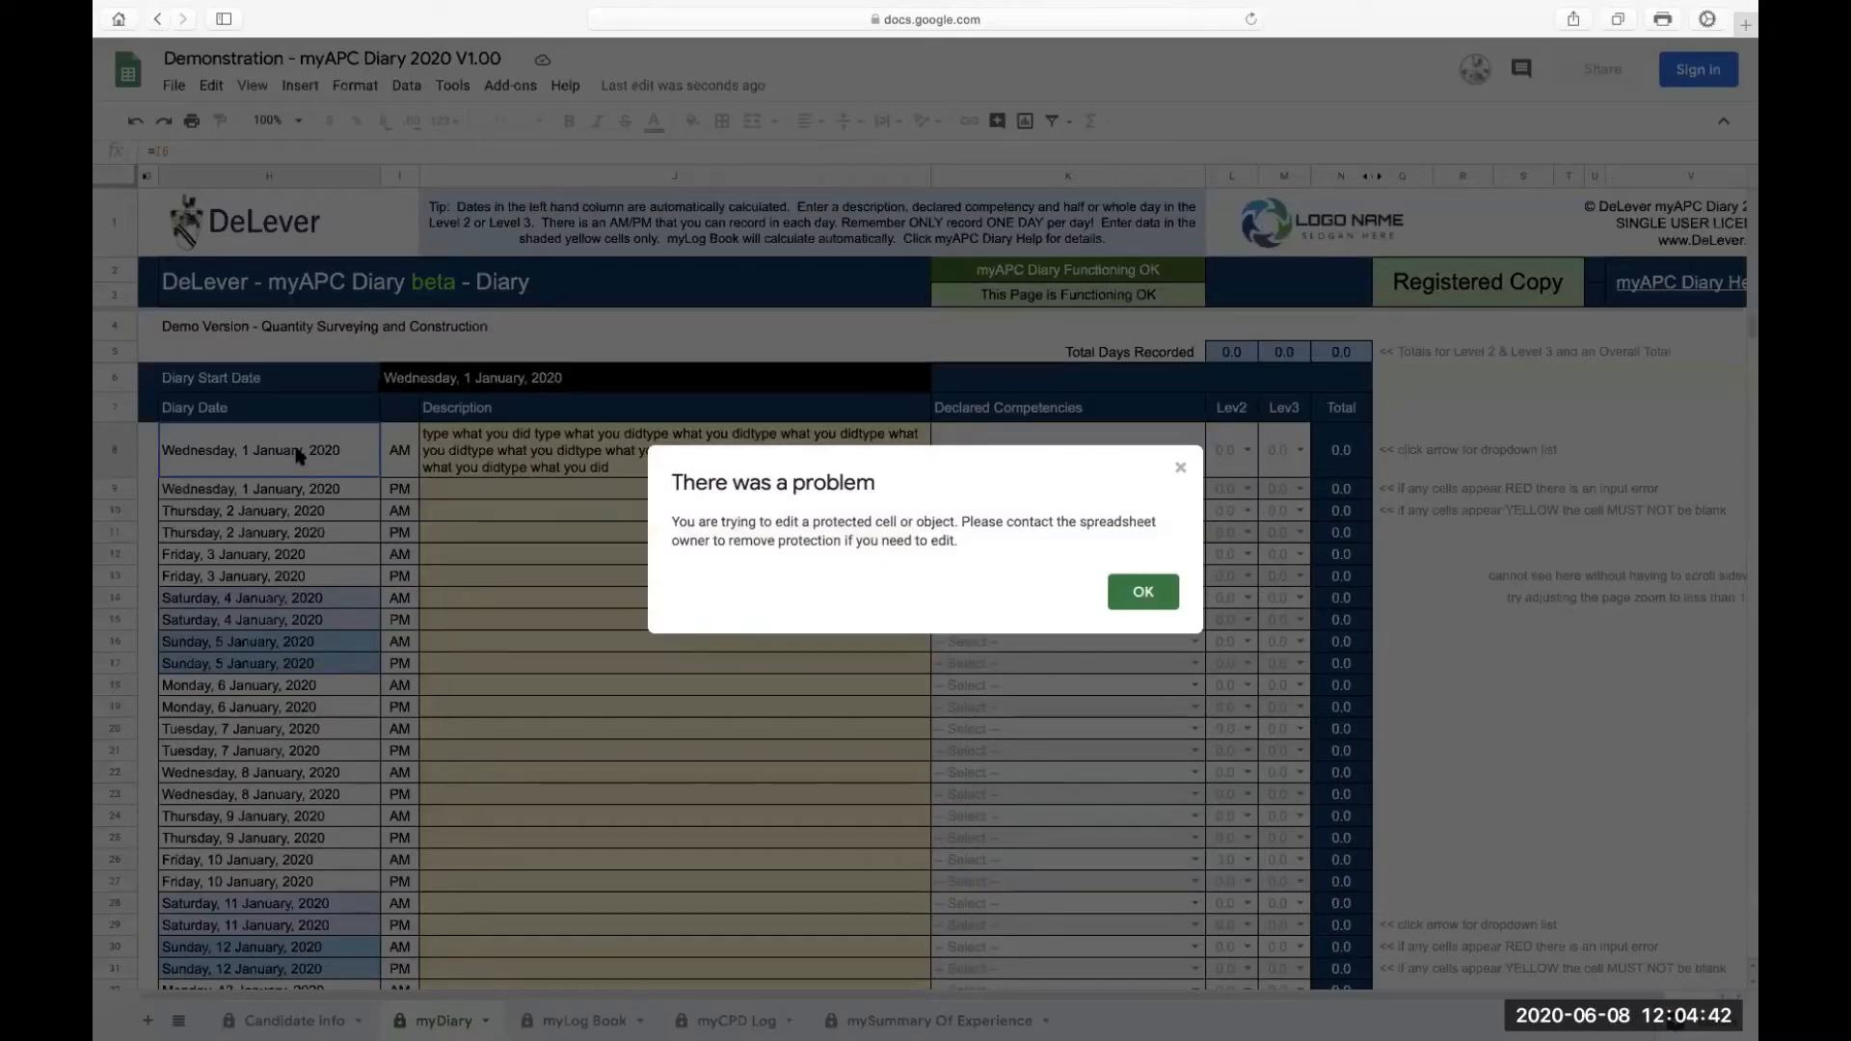
click(1148, 595)
double_click(410, 464)
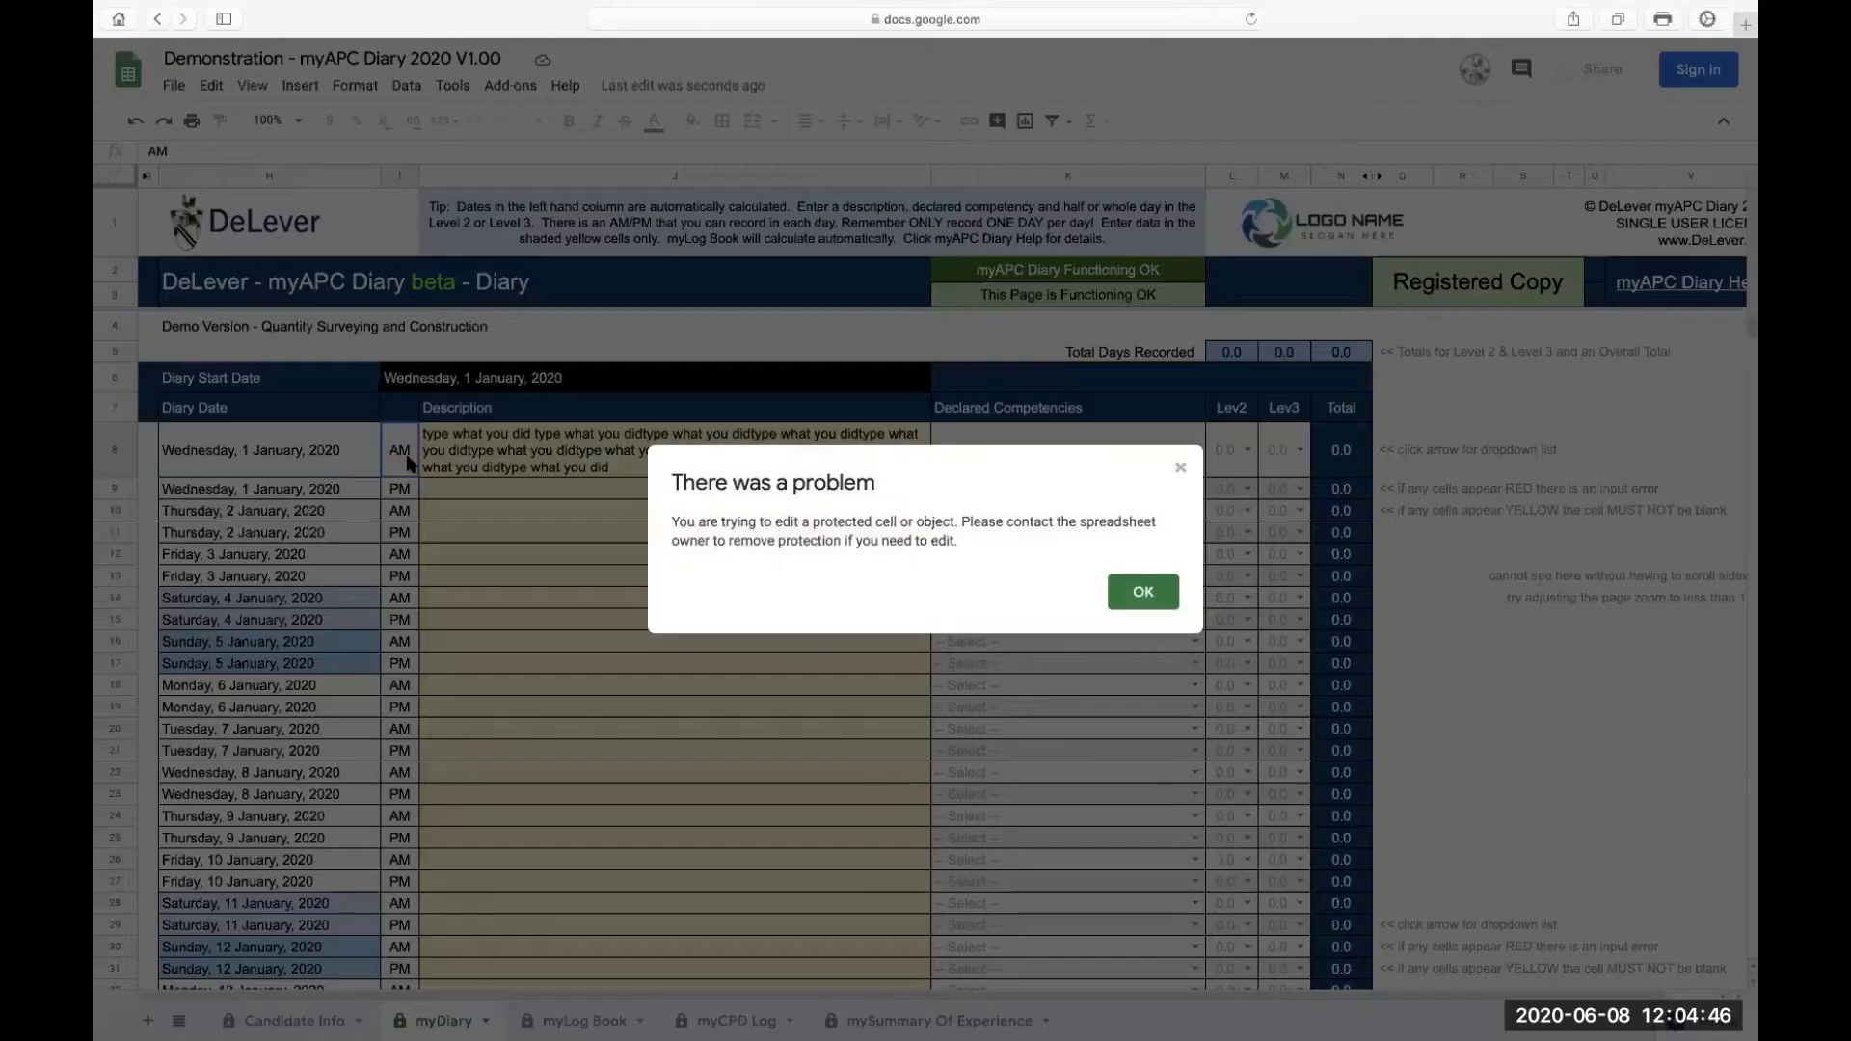
click(1162, 597)
double_click(608, 355)
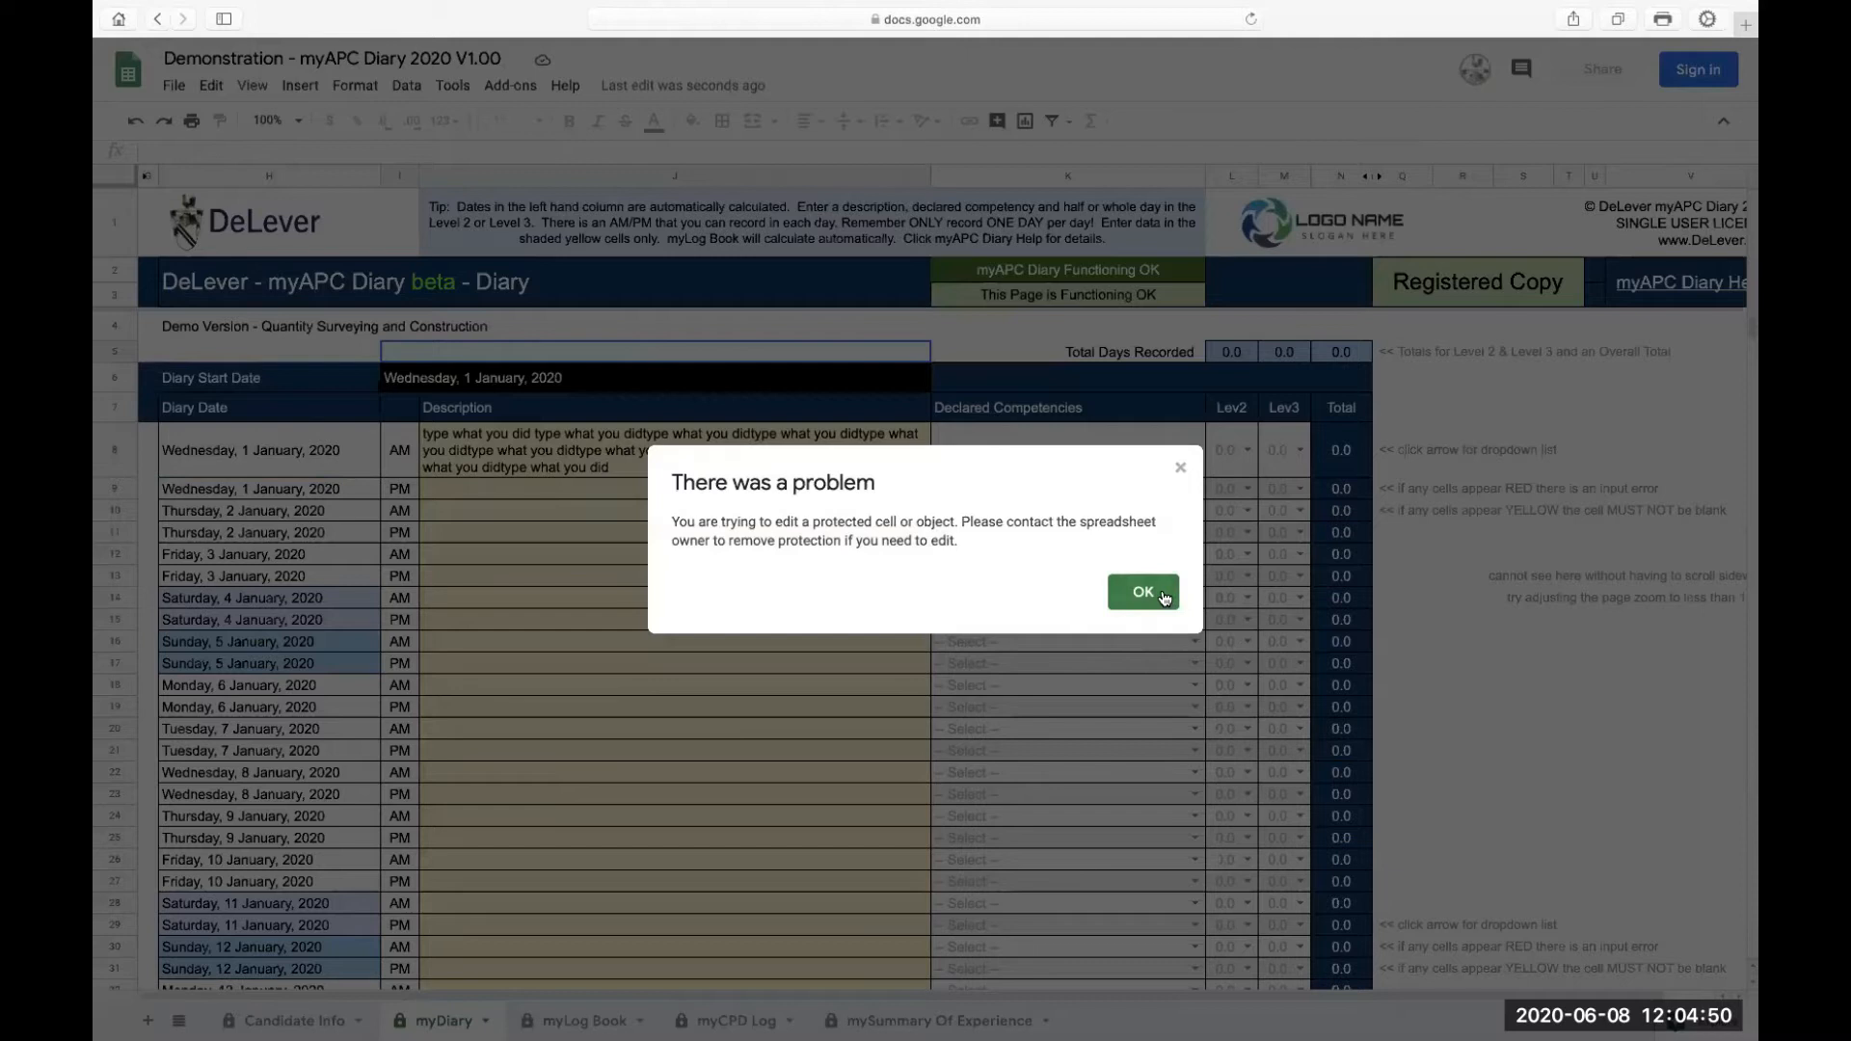
click(1144, 593)
Step: Inspect the description, competency dropdown and diary date cells of the first rows
click(750, 455)
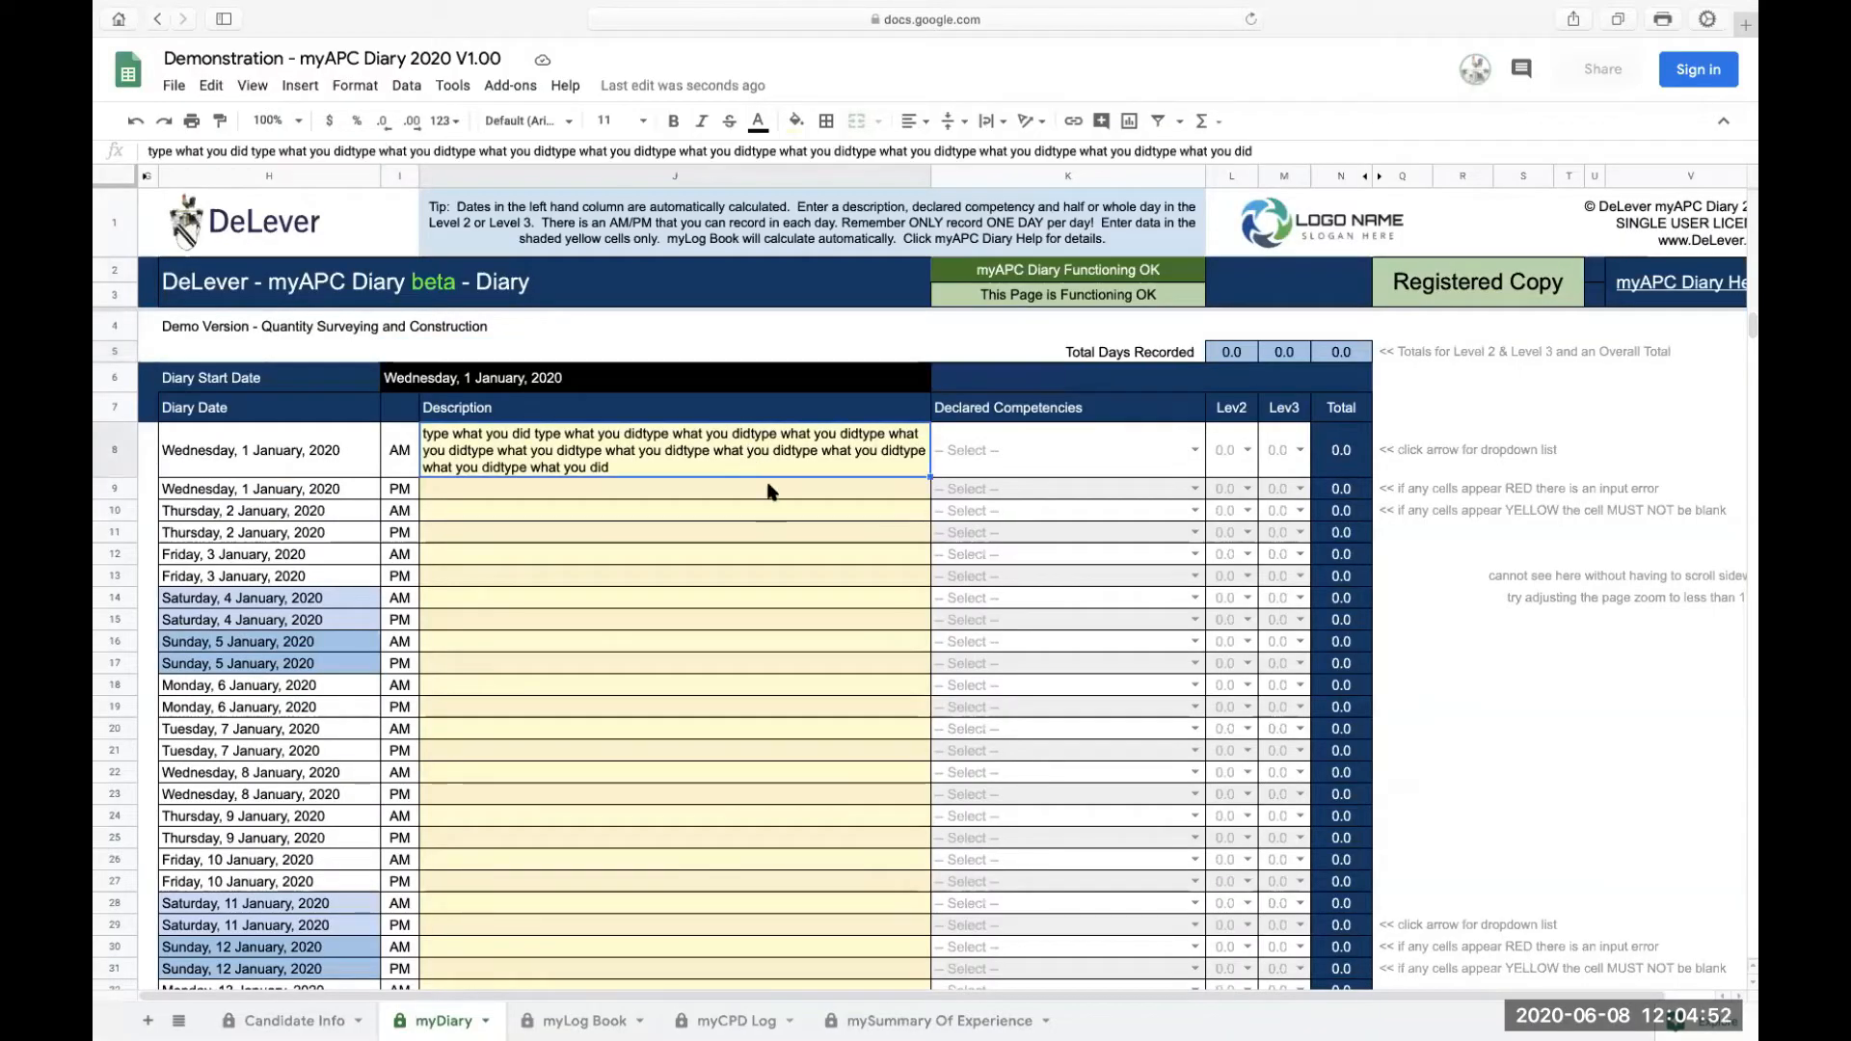
click(772, 491)
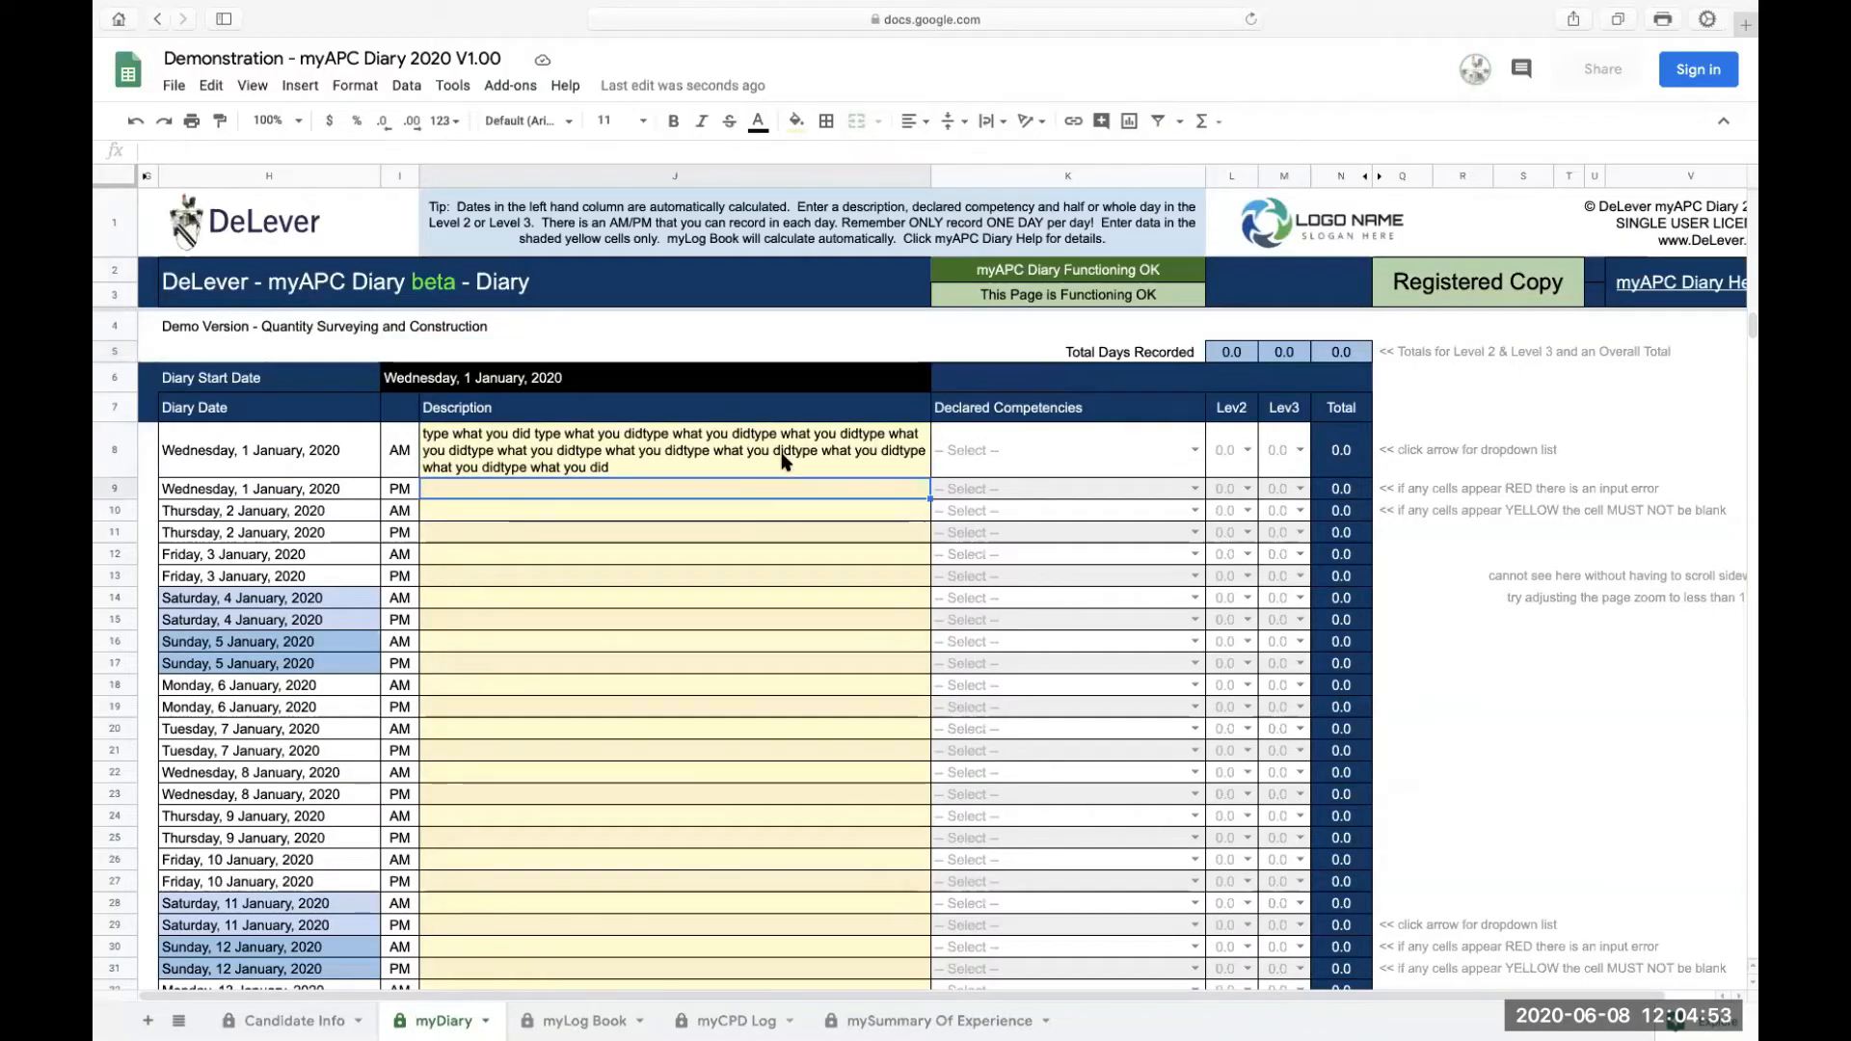
click(1118, 454)
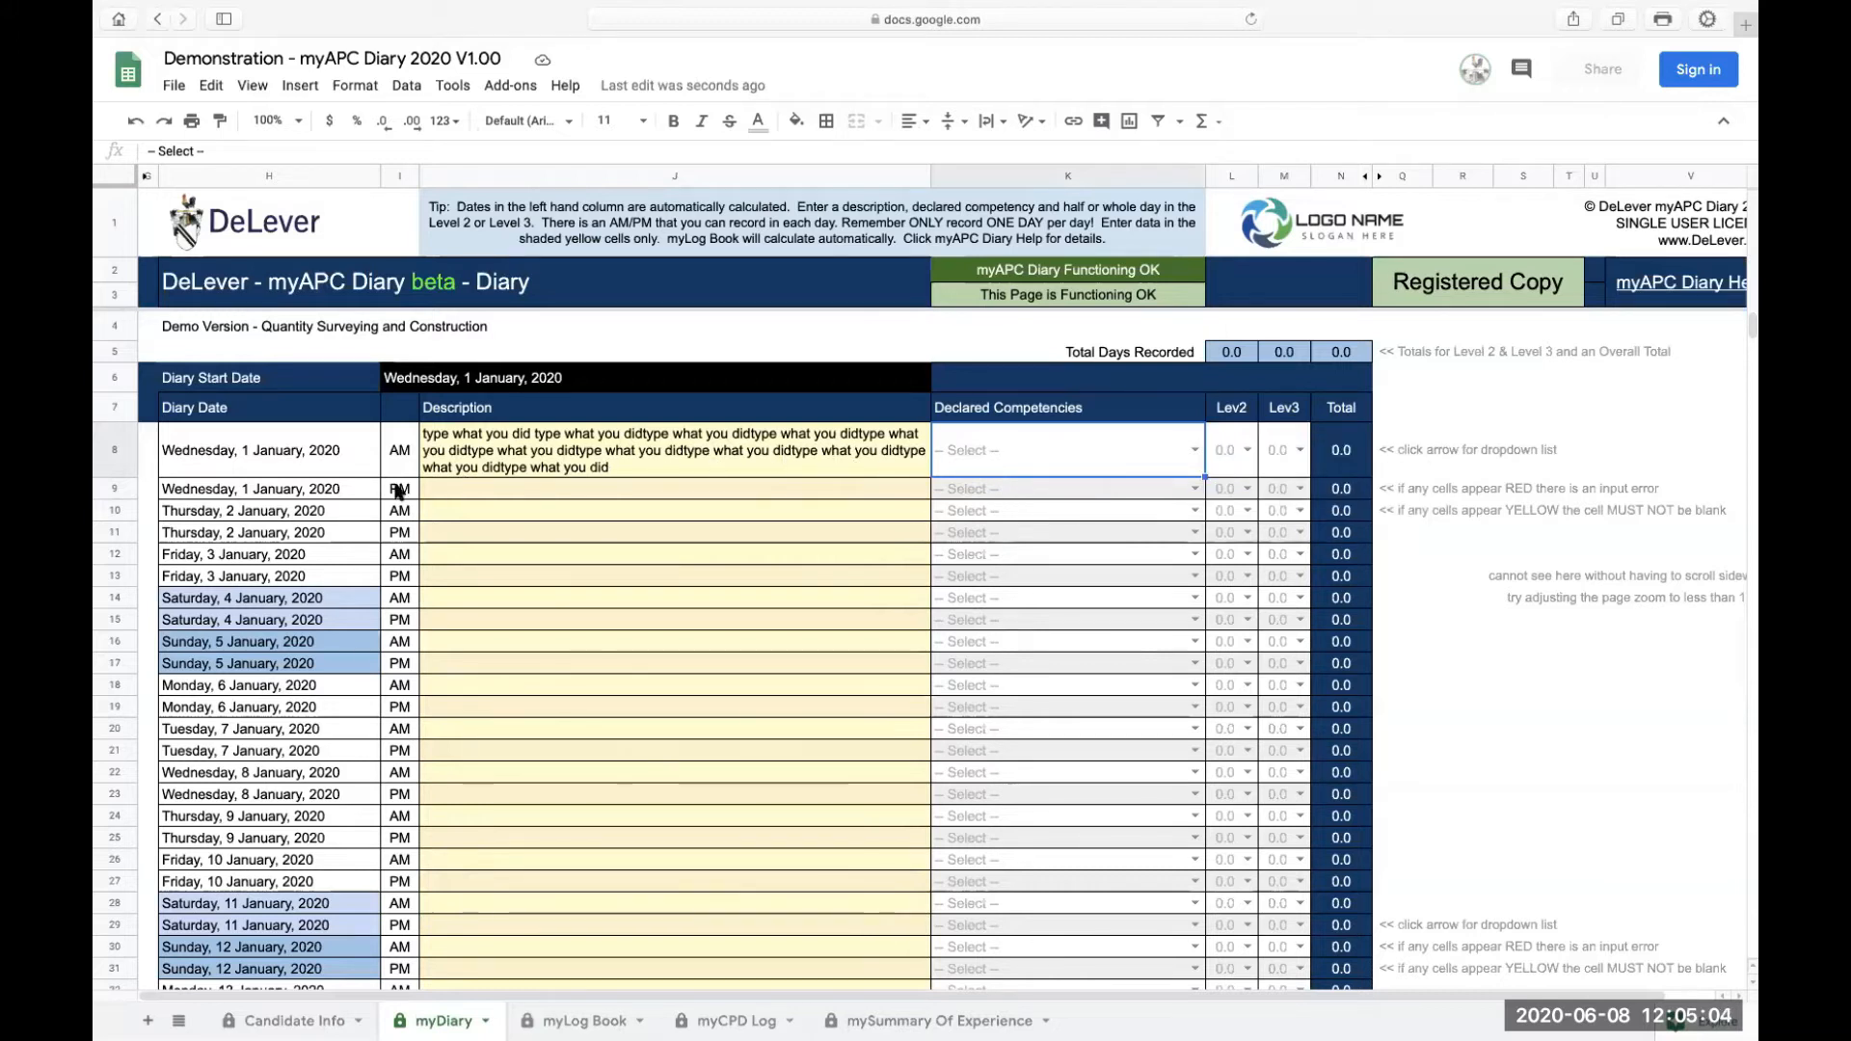
click(264, 463)
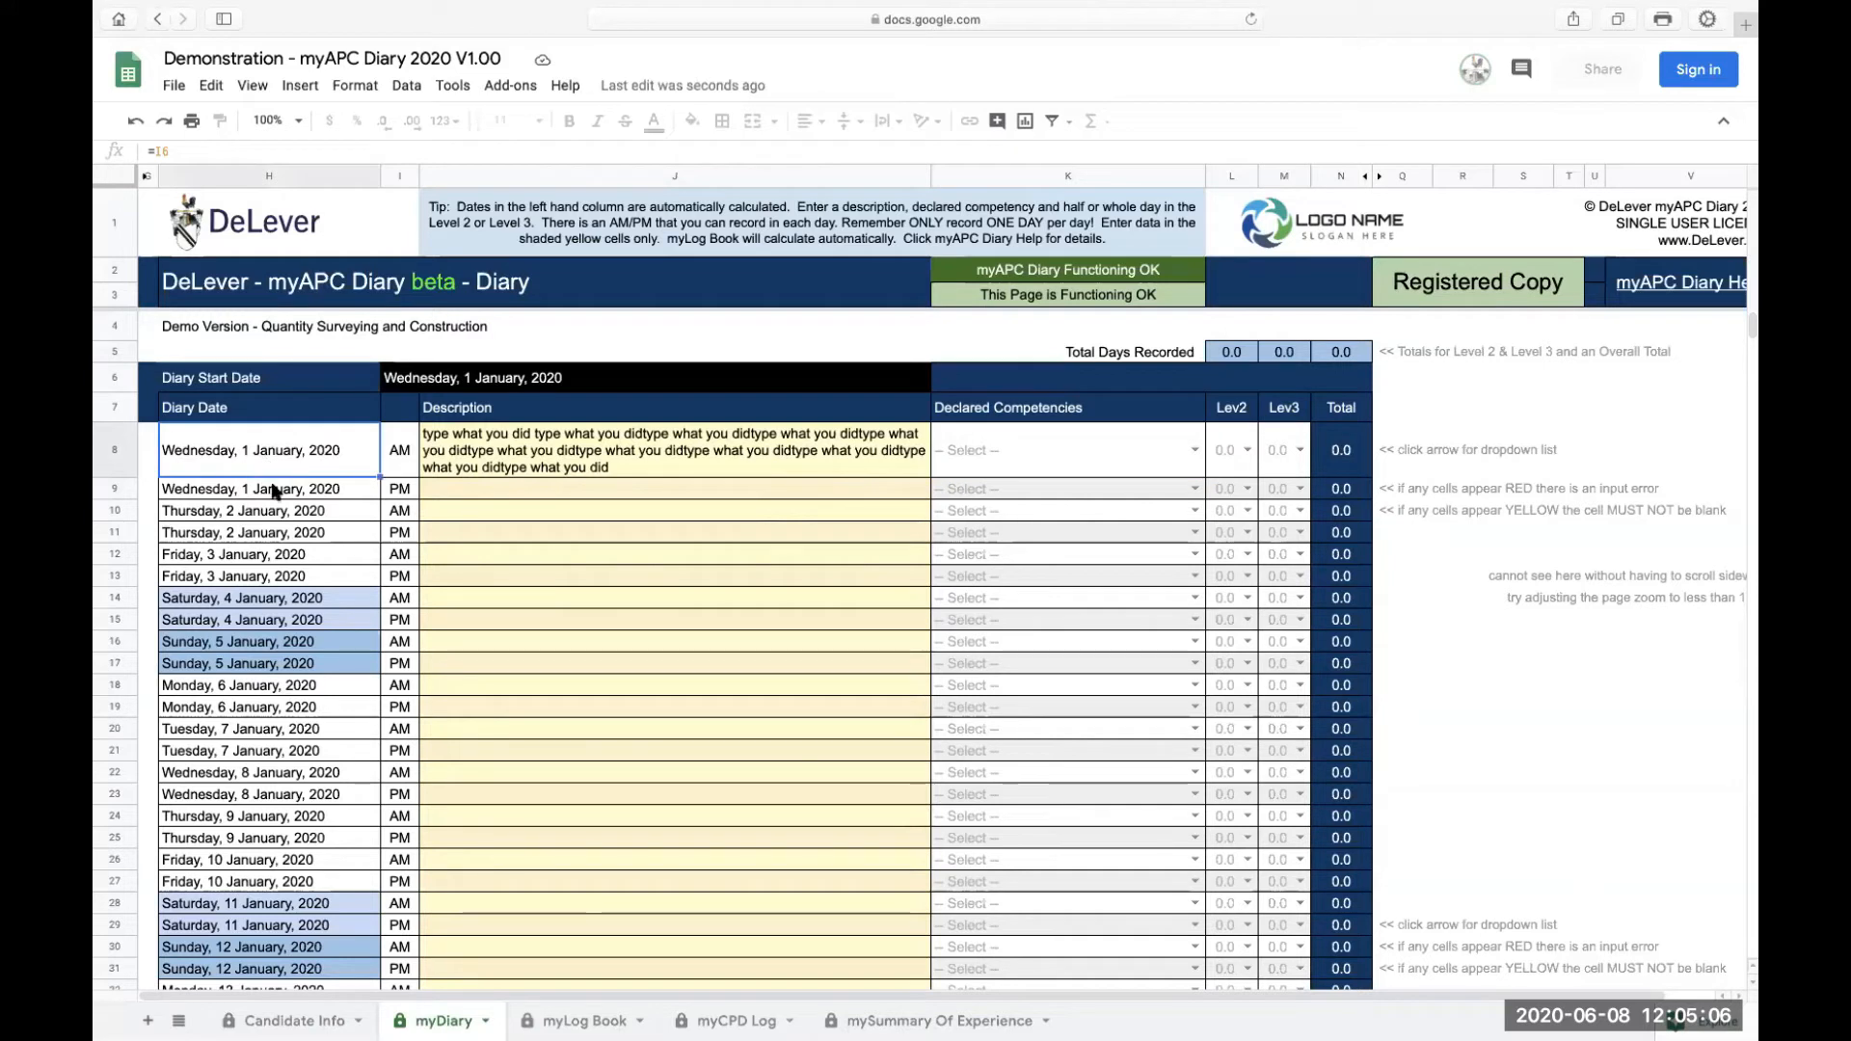
click(289, 493)
click(294, 515)
click(295, 536)
click(301, 557)
click(299, 578)
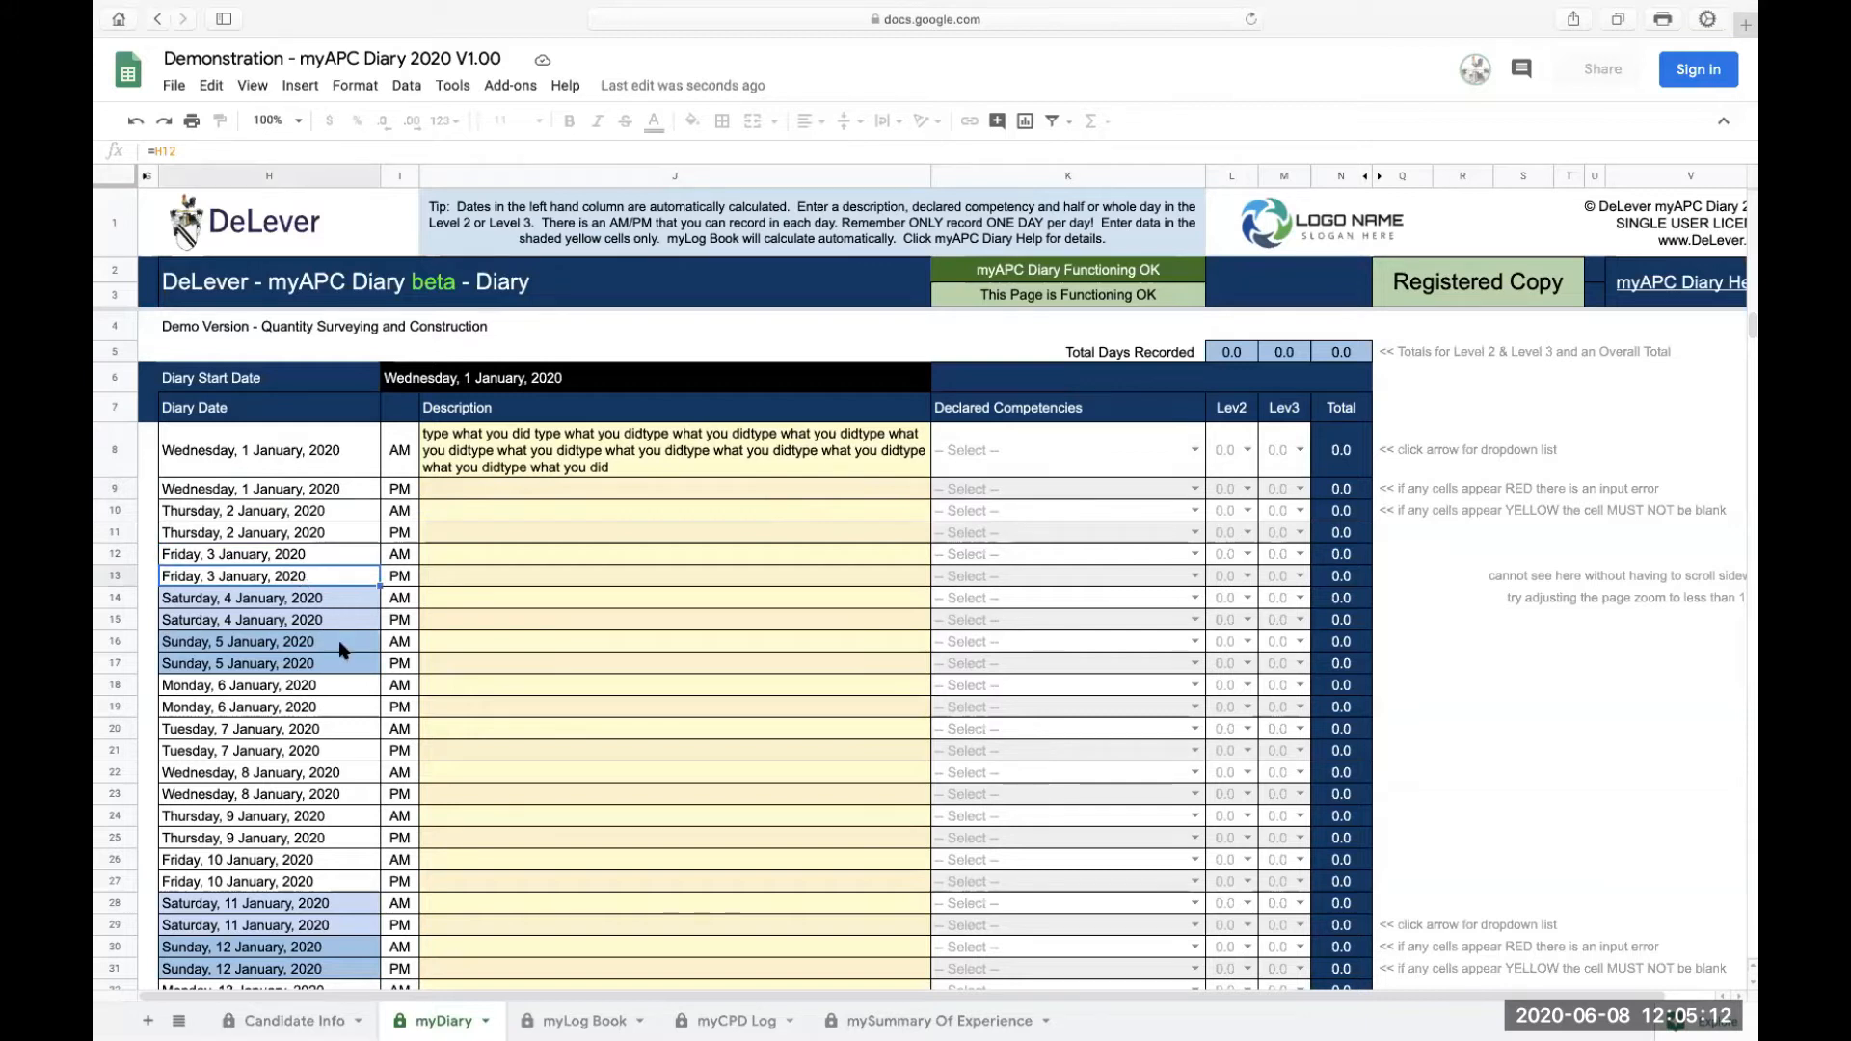
Step: Scroll through the diary rows into February 2020 and back to mid-January
scroll(316, 779, down, 6)
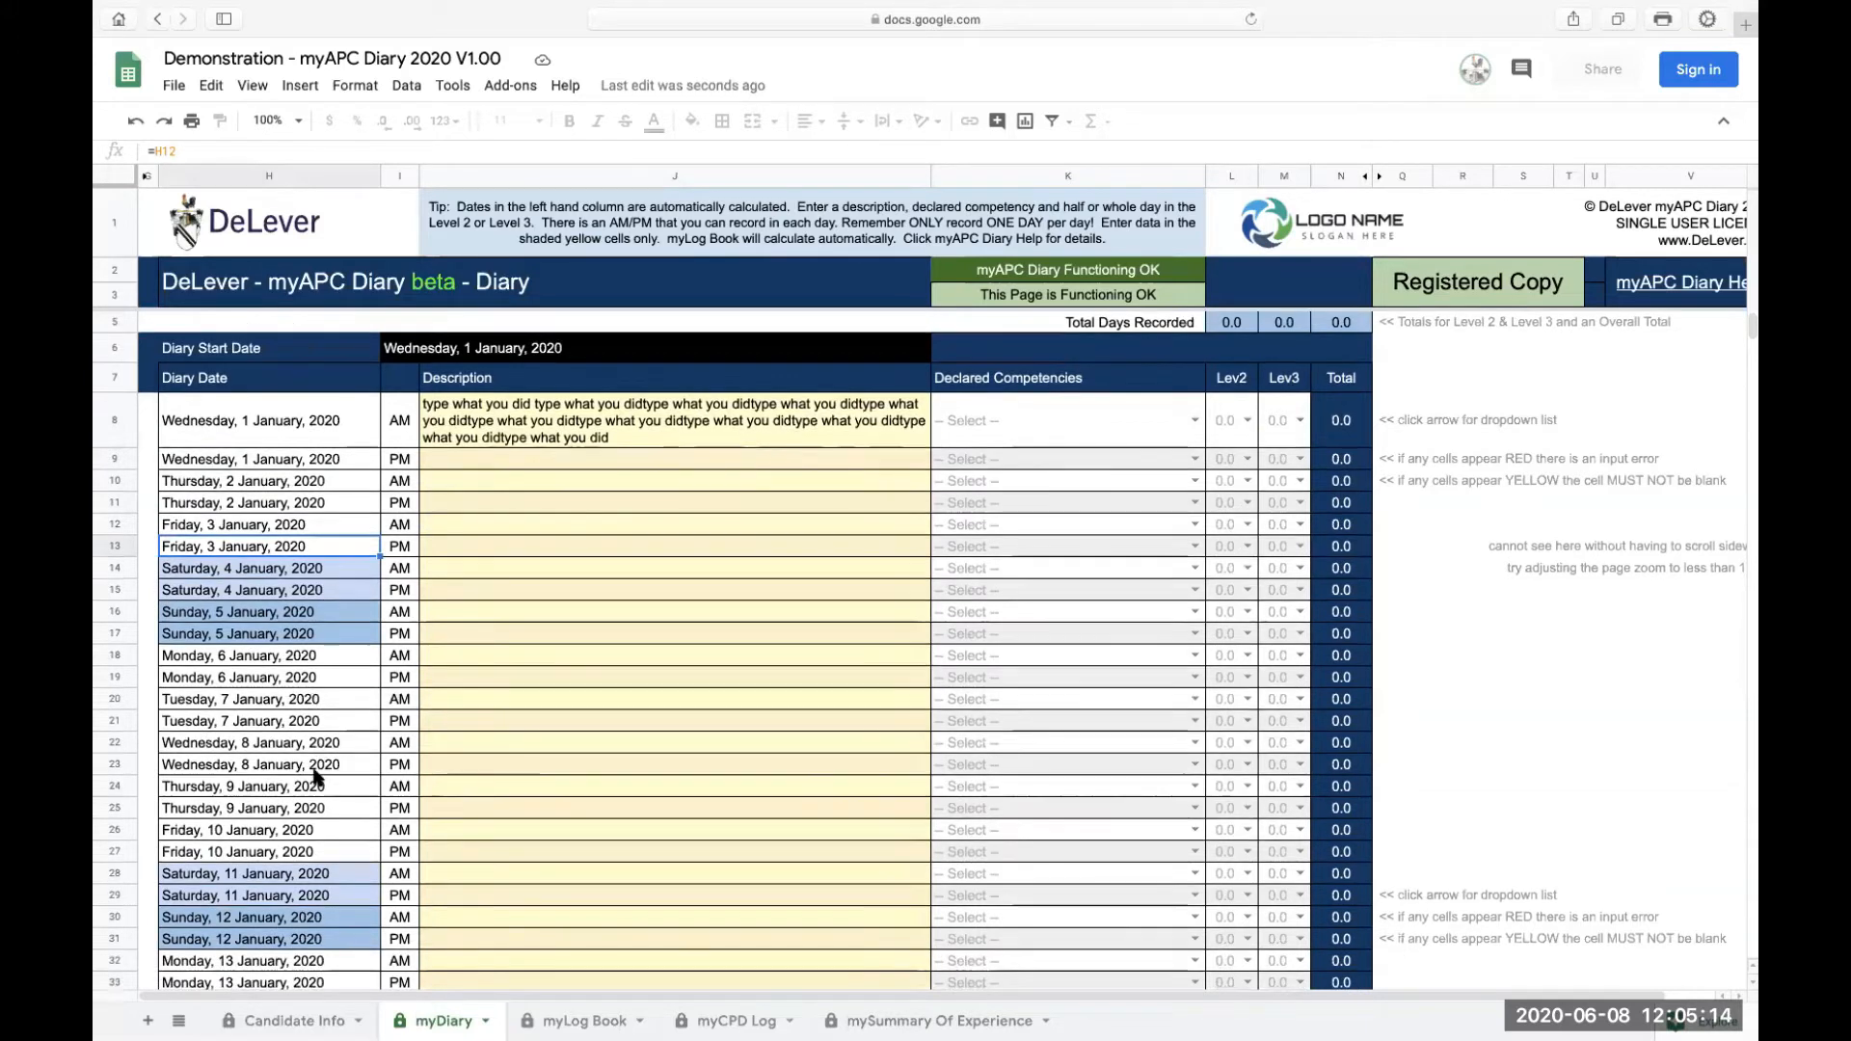
scroll(316, 779, down, 7)
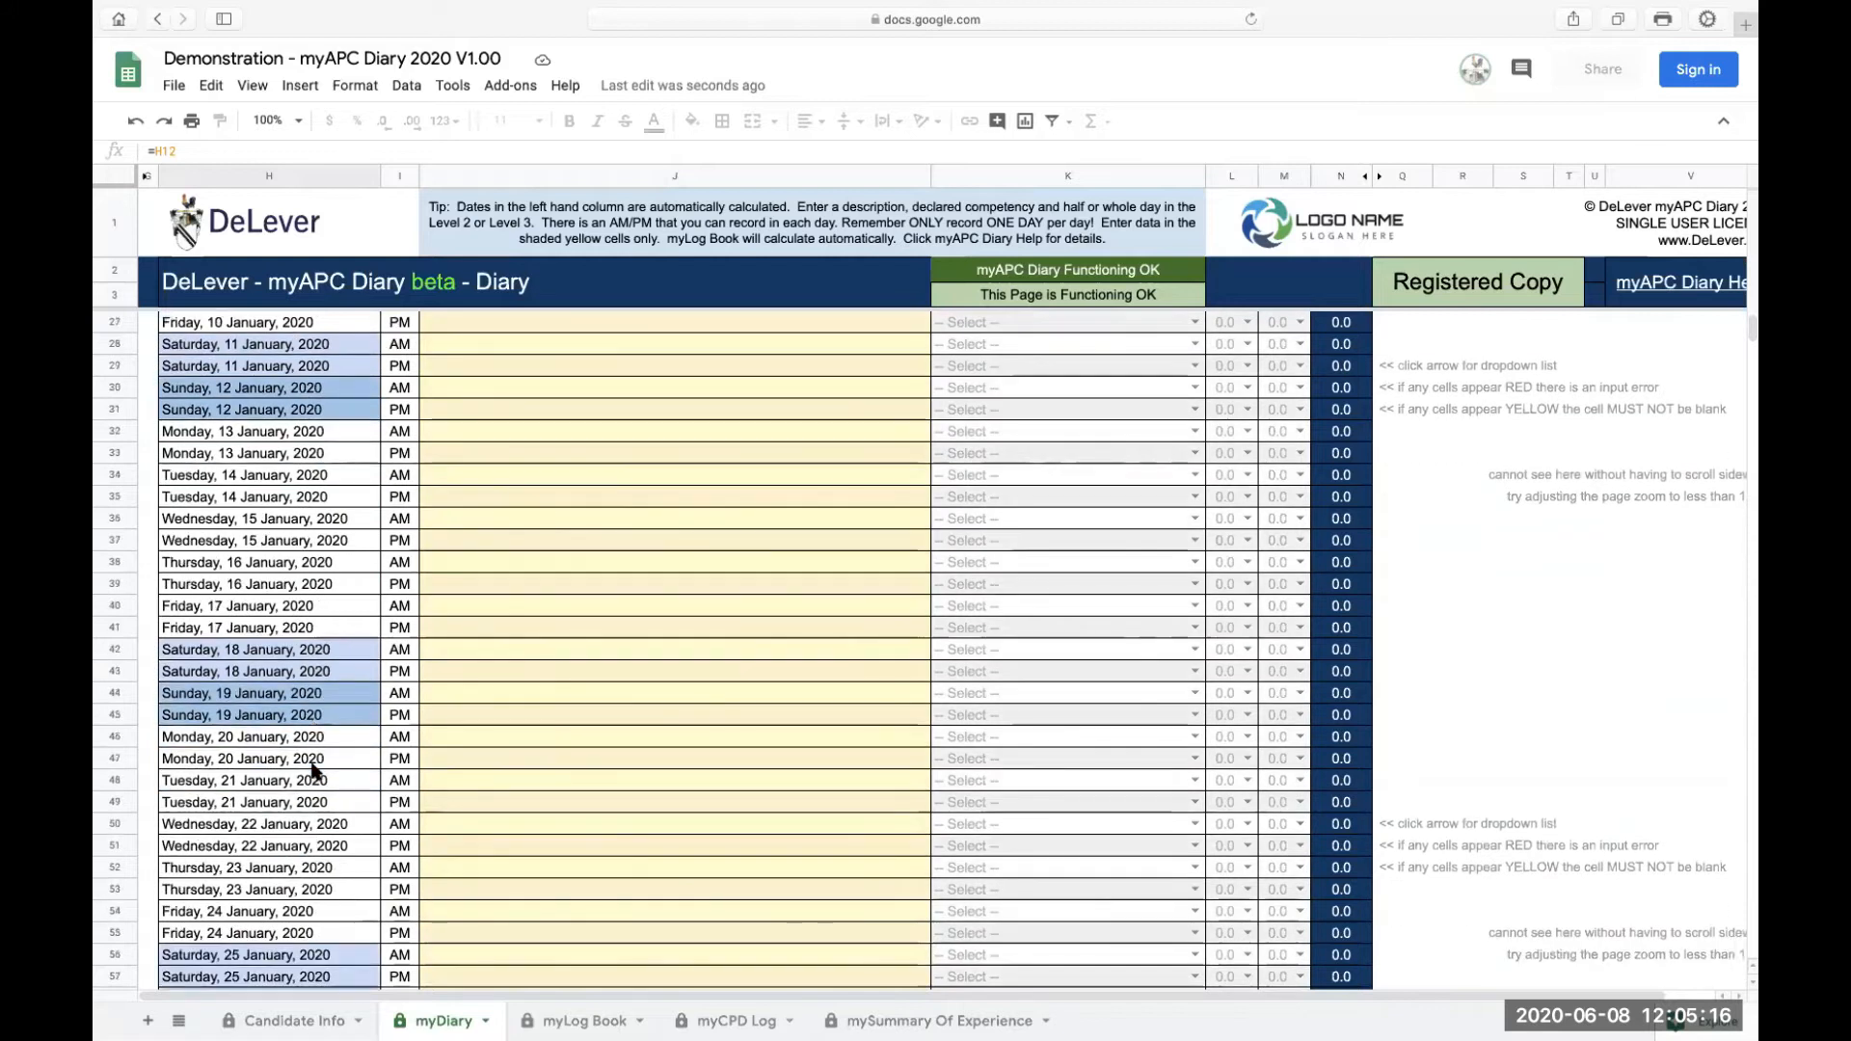
scroll(301, 699, down, 4)
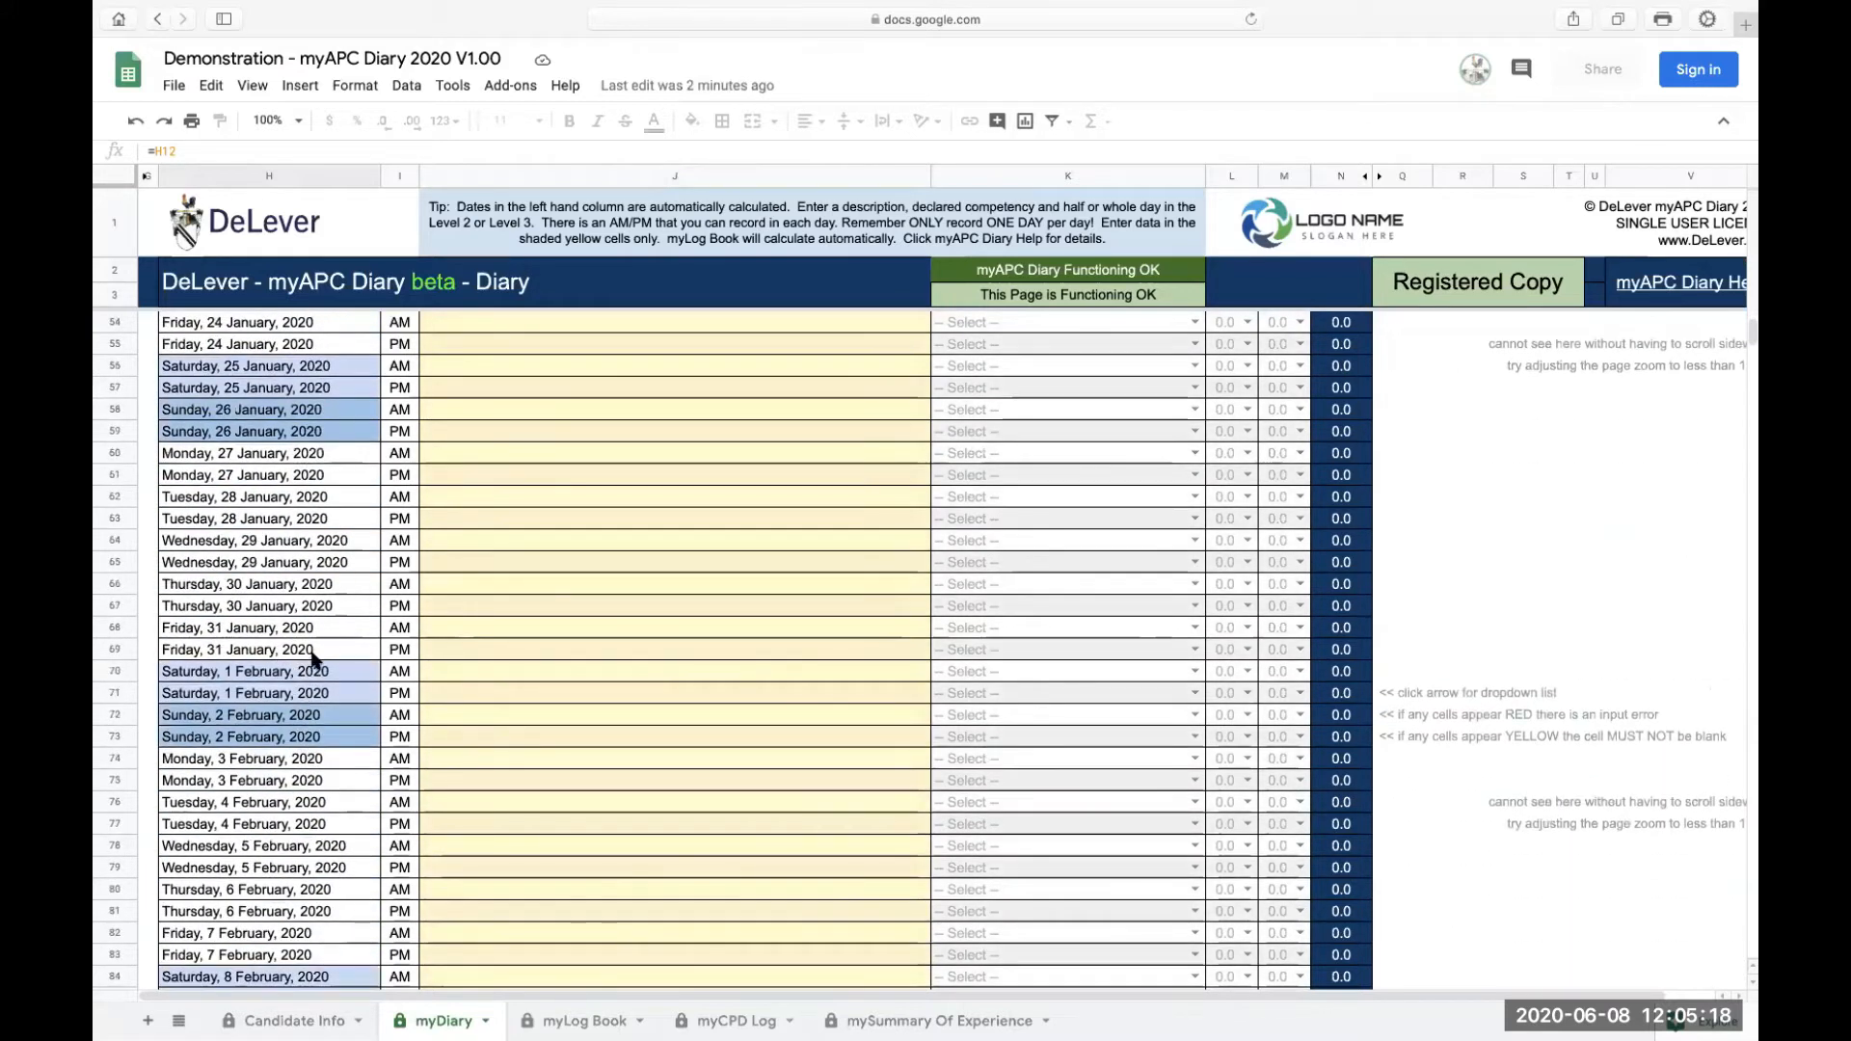
scroll(332, 666, down, 9)
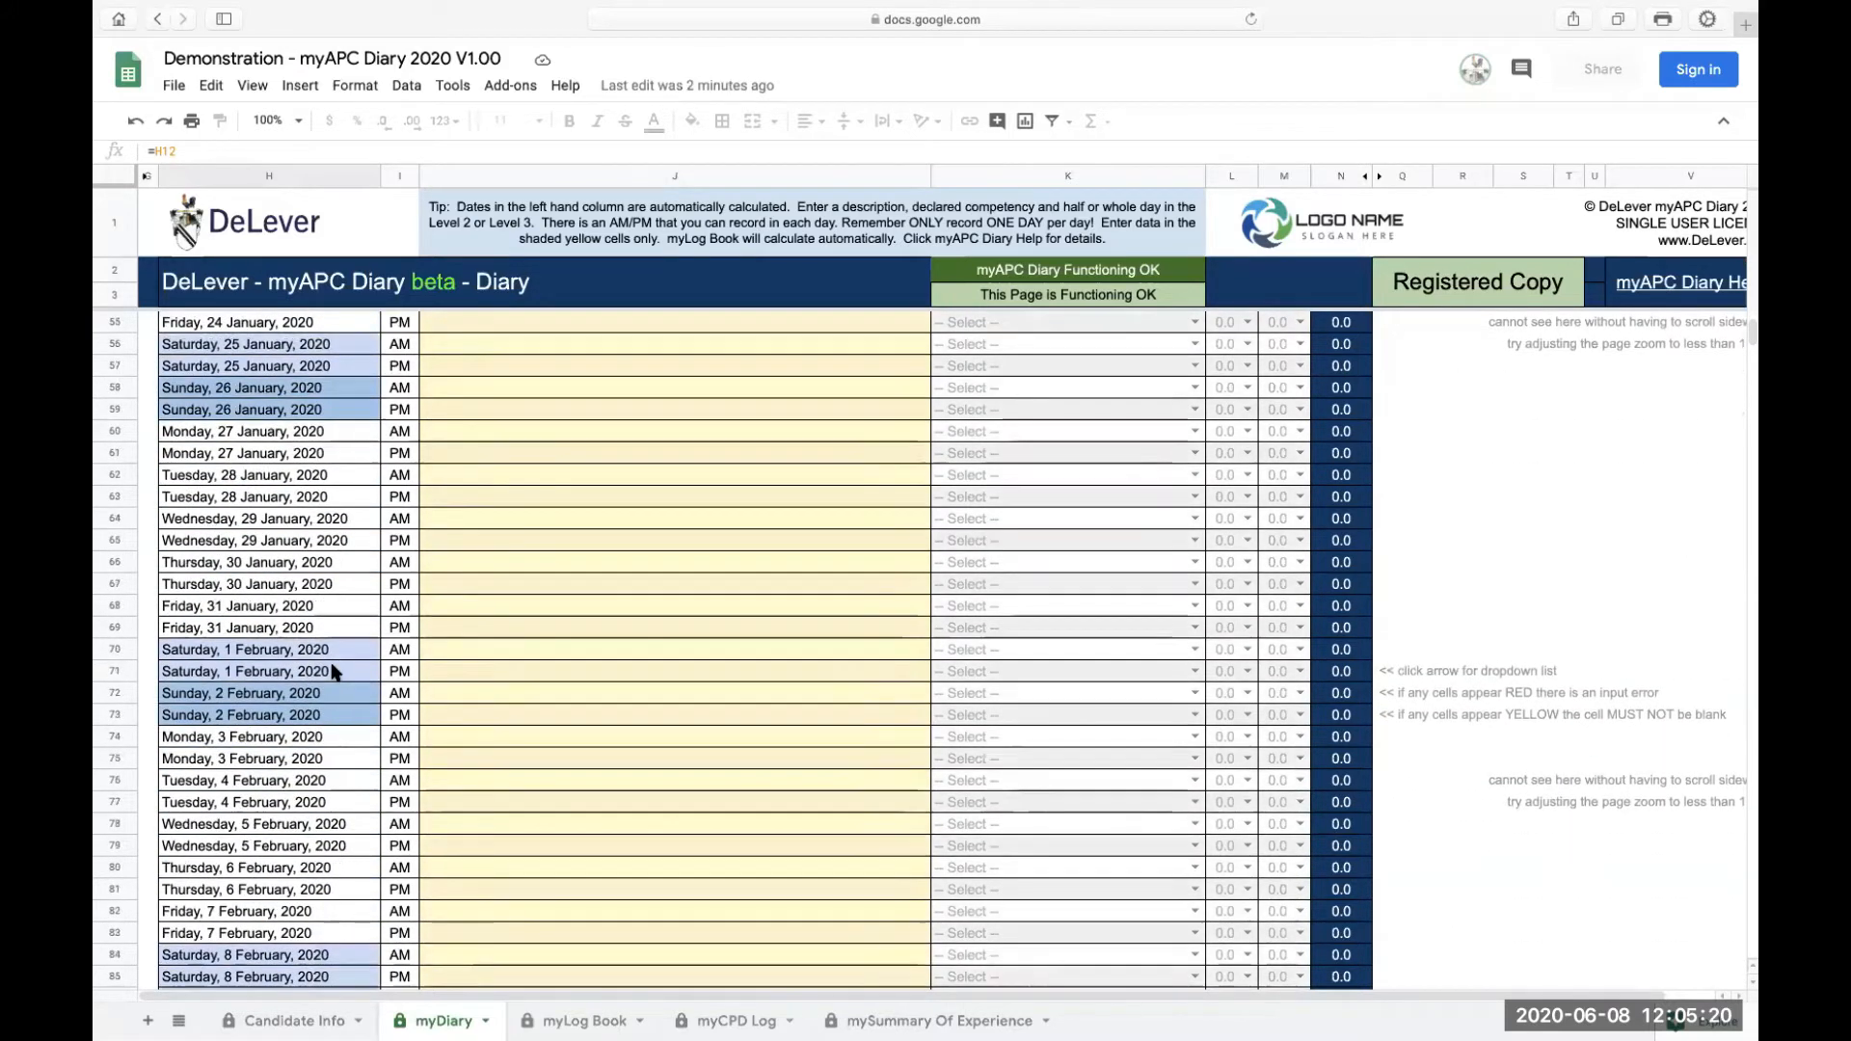
scroll(332, 661, down, 7)
scroll(332, 661, up, 6)
scroll(332, 662, right, 3)
scroll(333, 662, left, 3)
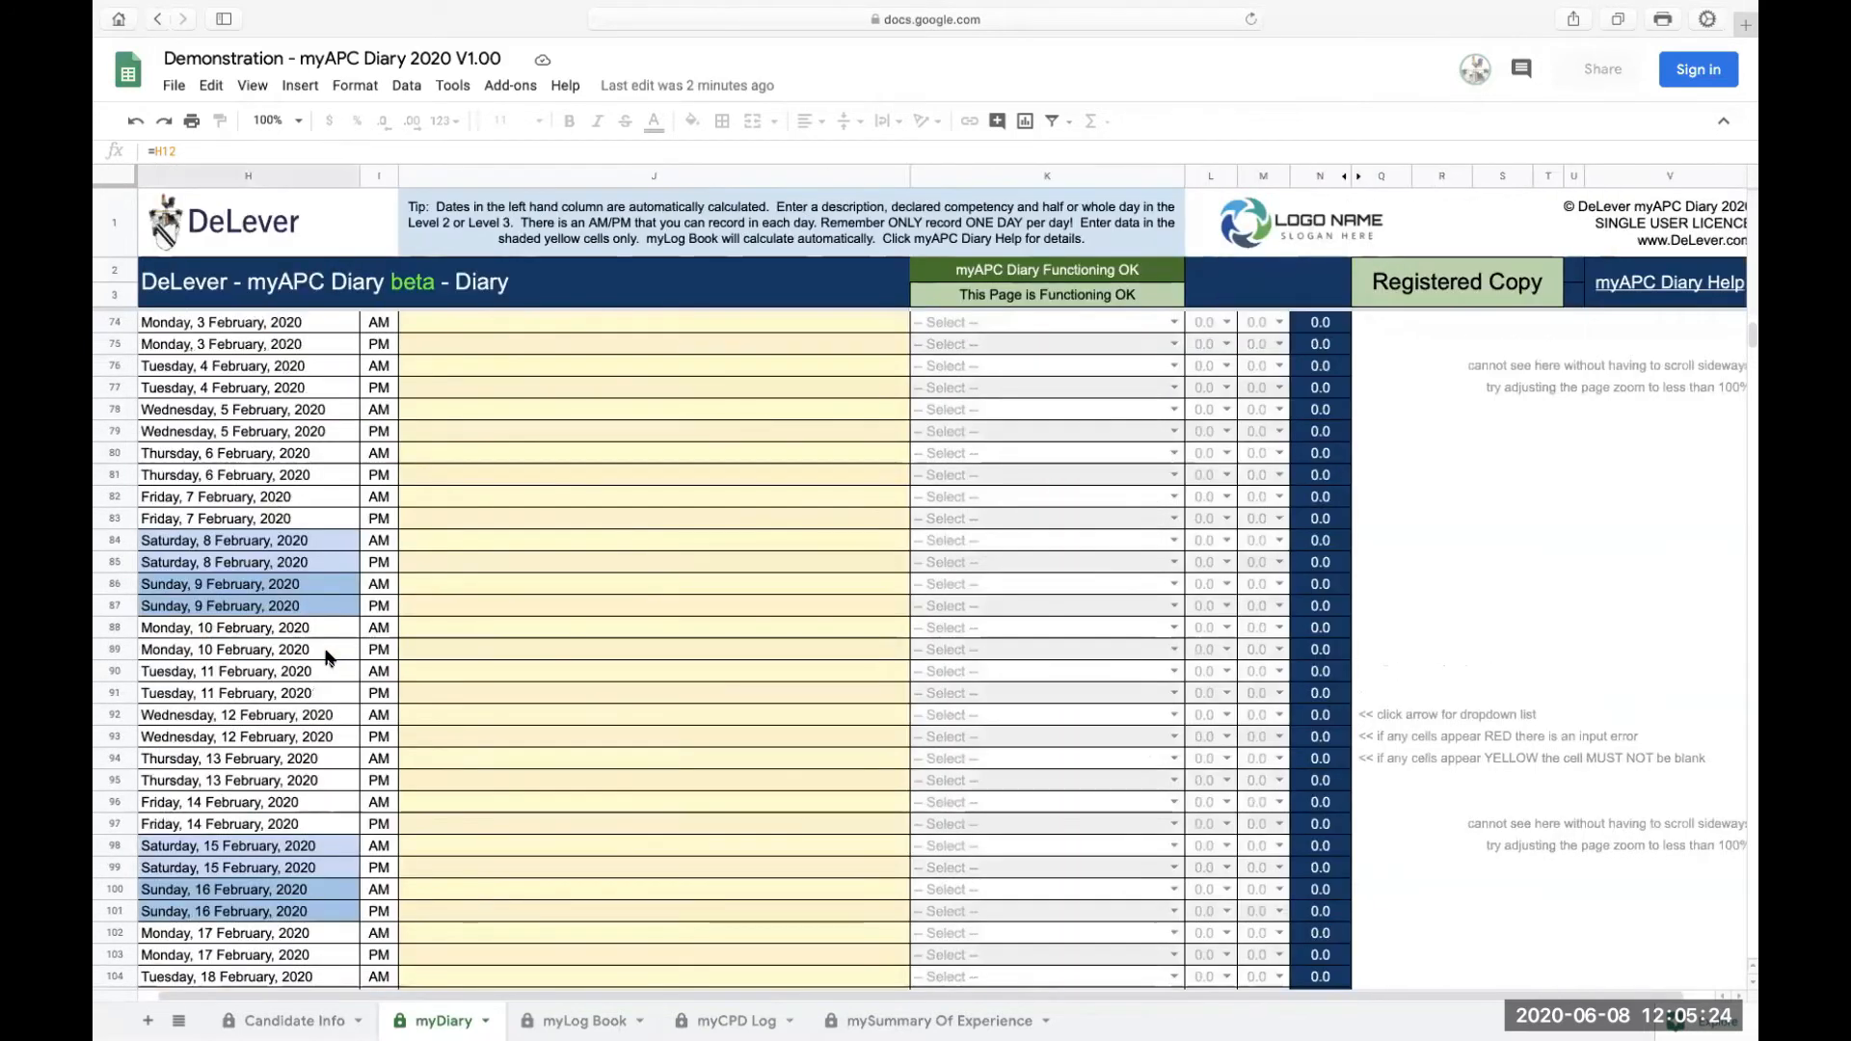
scroll(328, 656, up, 3)
scroll(257, 642, up, 12)
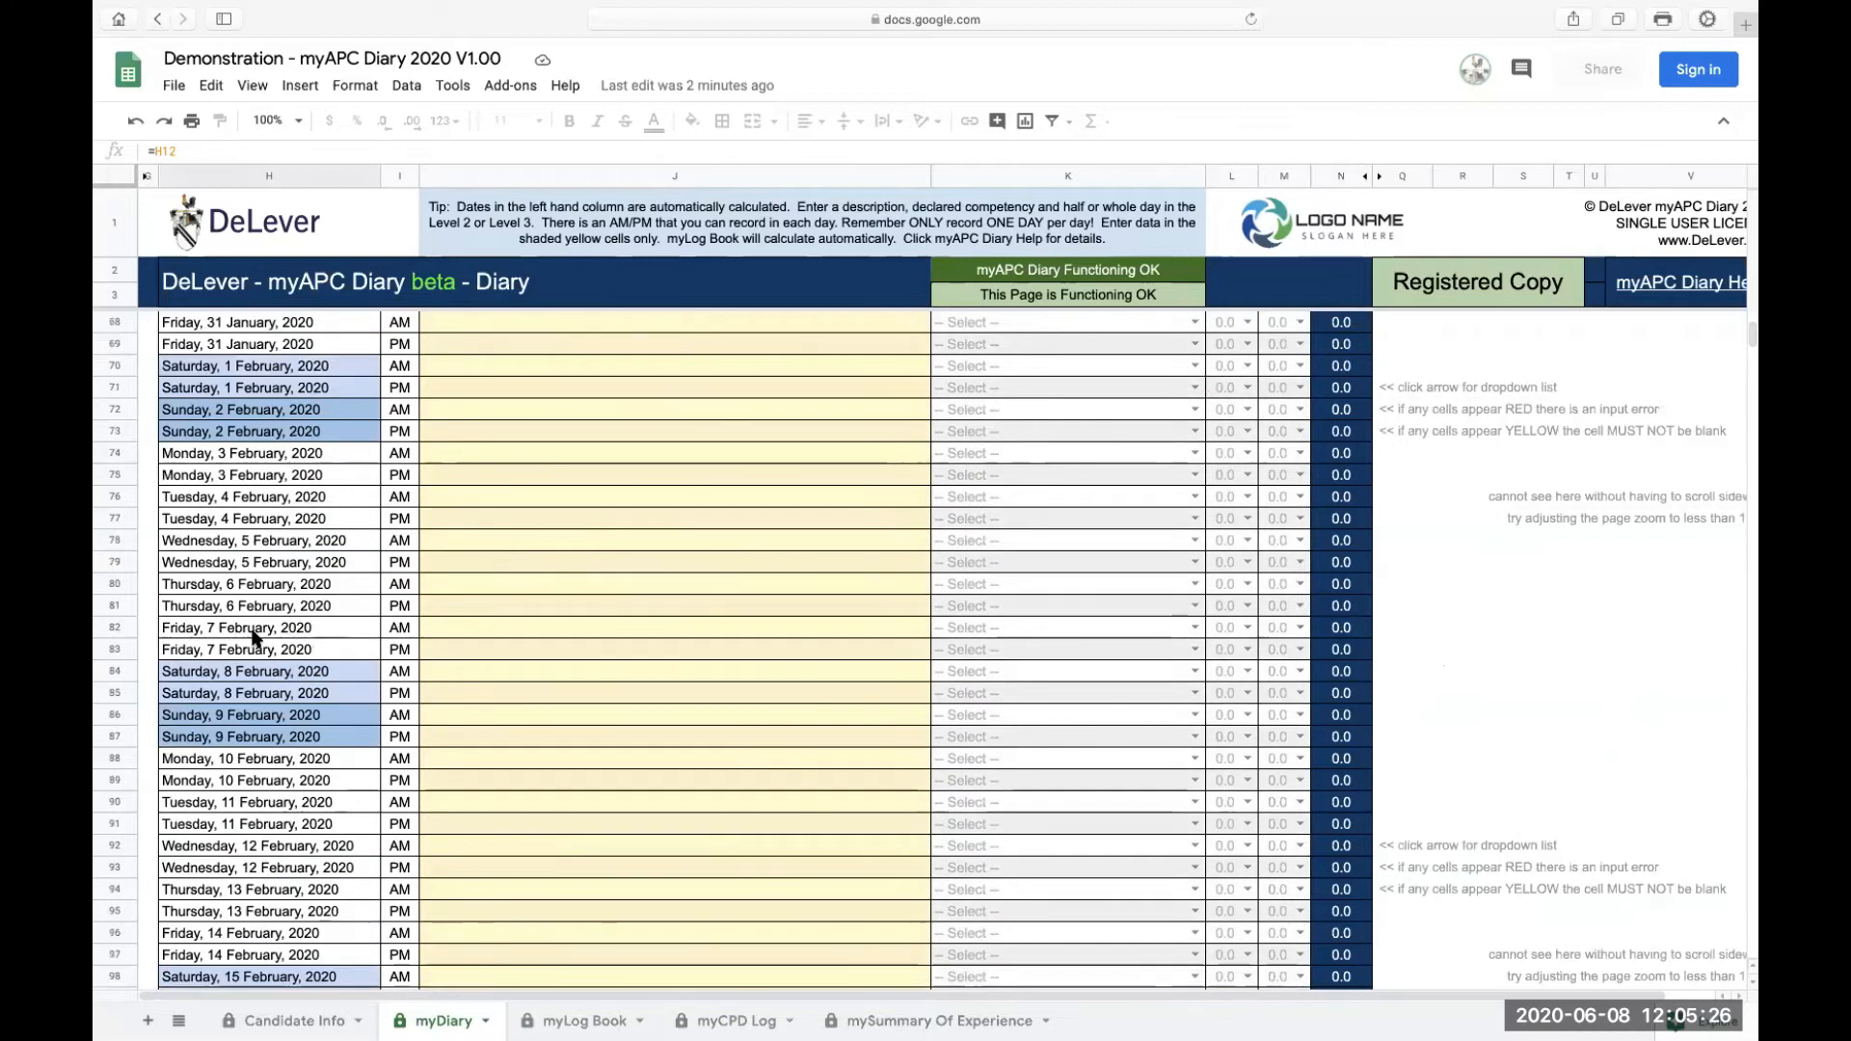
scroll(253, 636, right, 3)
scroll(253, 637, left, 3)
scroll(253, 636, up, 4)
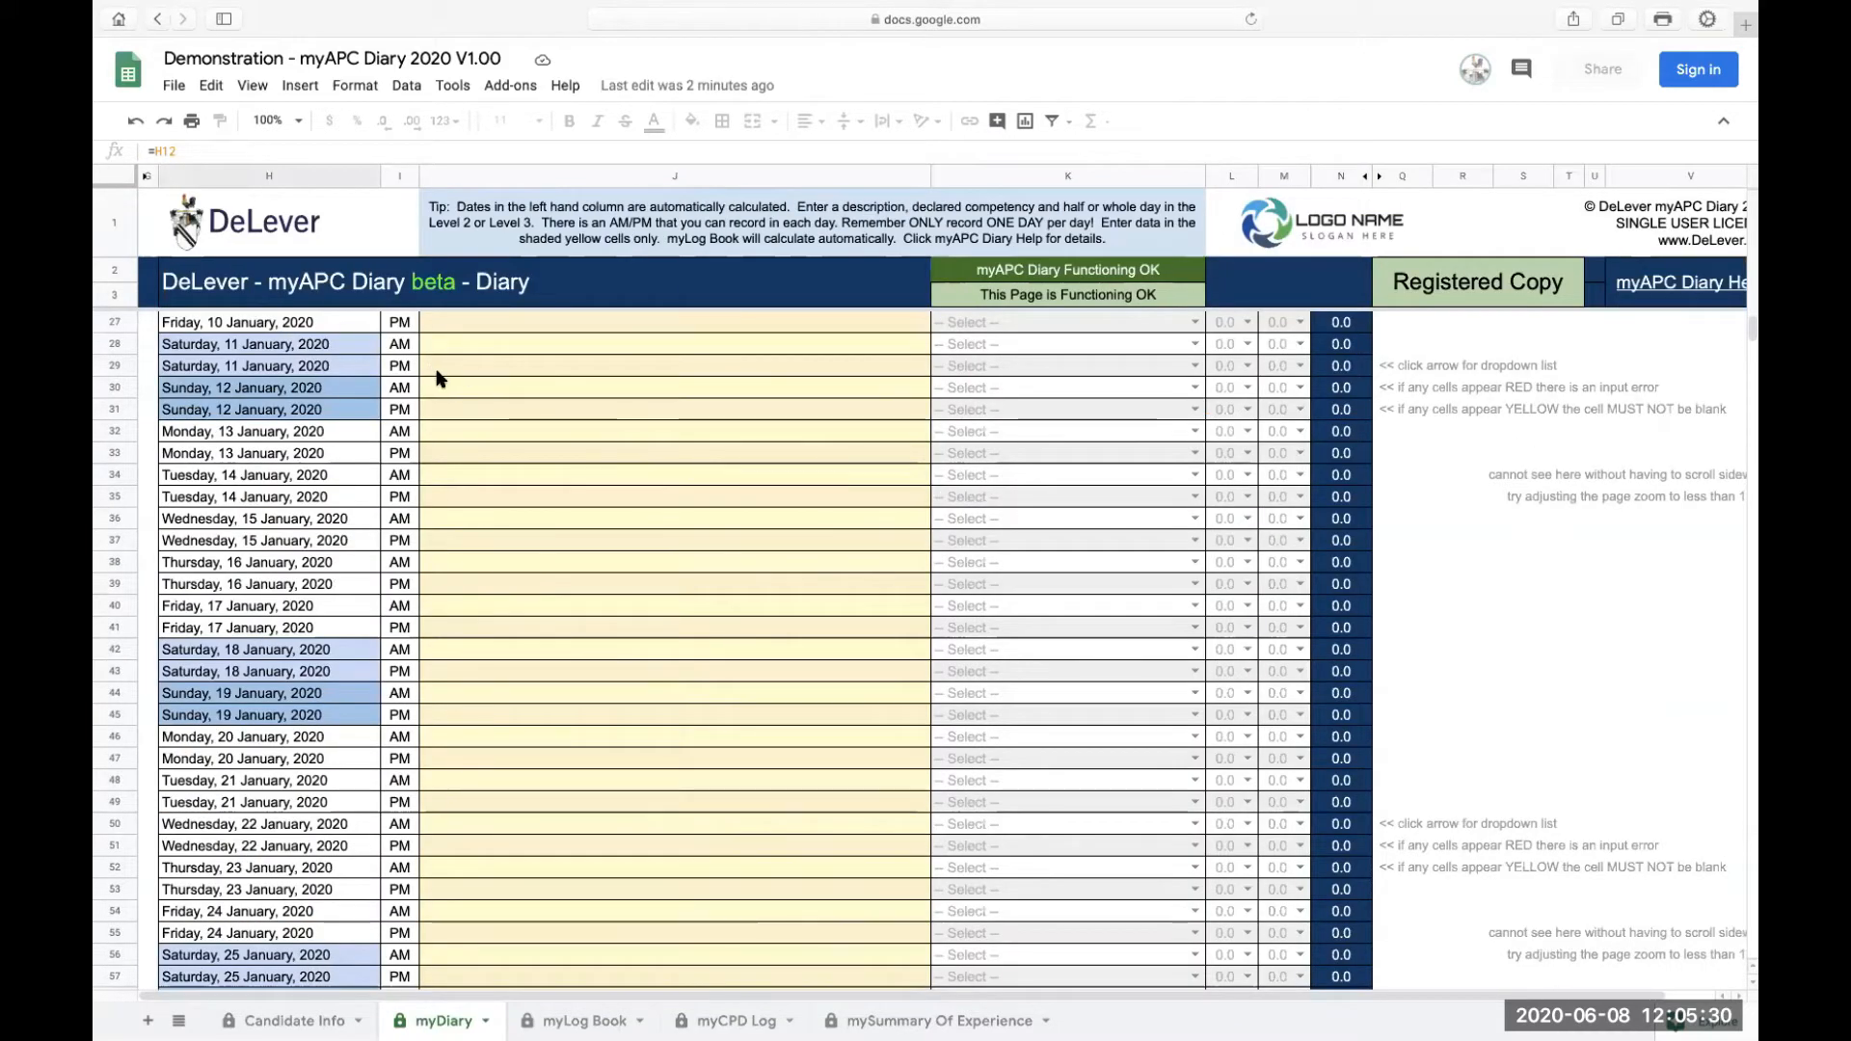
scroll(434, 373, right, 3)
scroll(439, 378, left, 3)
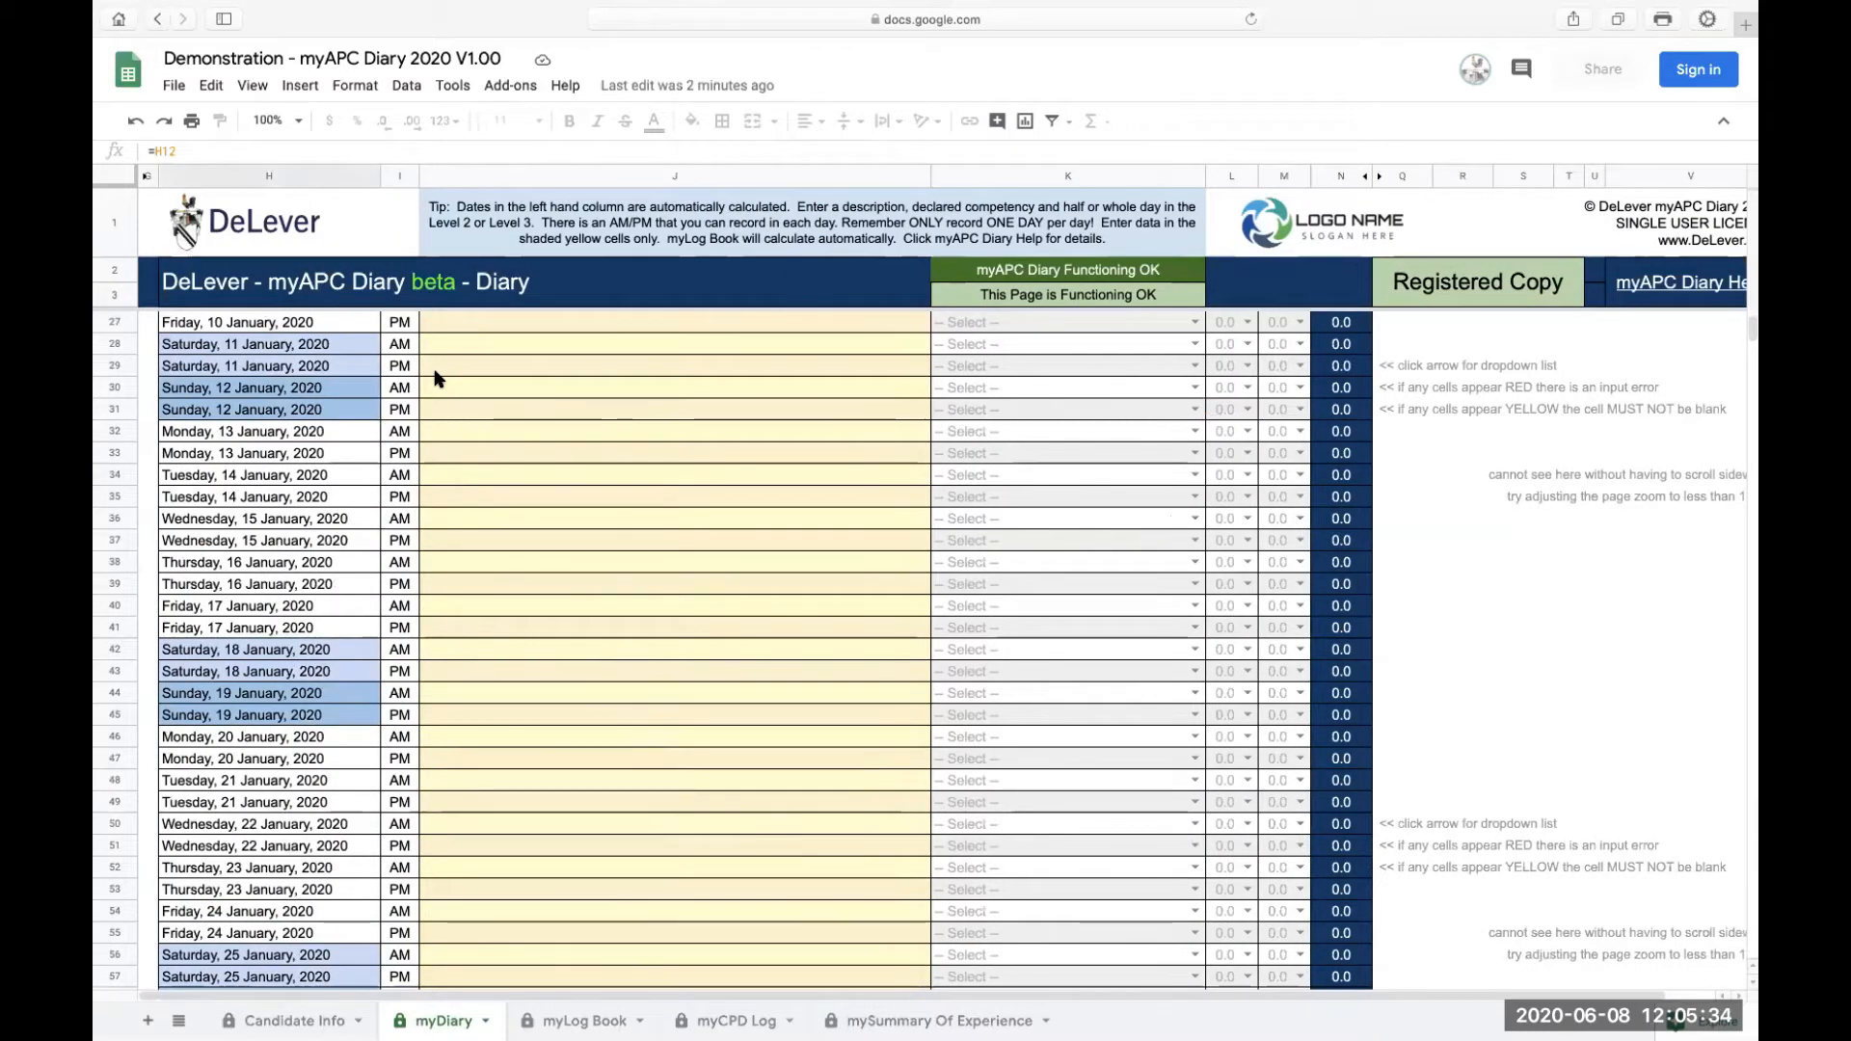
Step: Try the sheet at 90% zoom and restore it to 100%
click(299, 122)
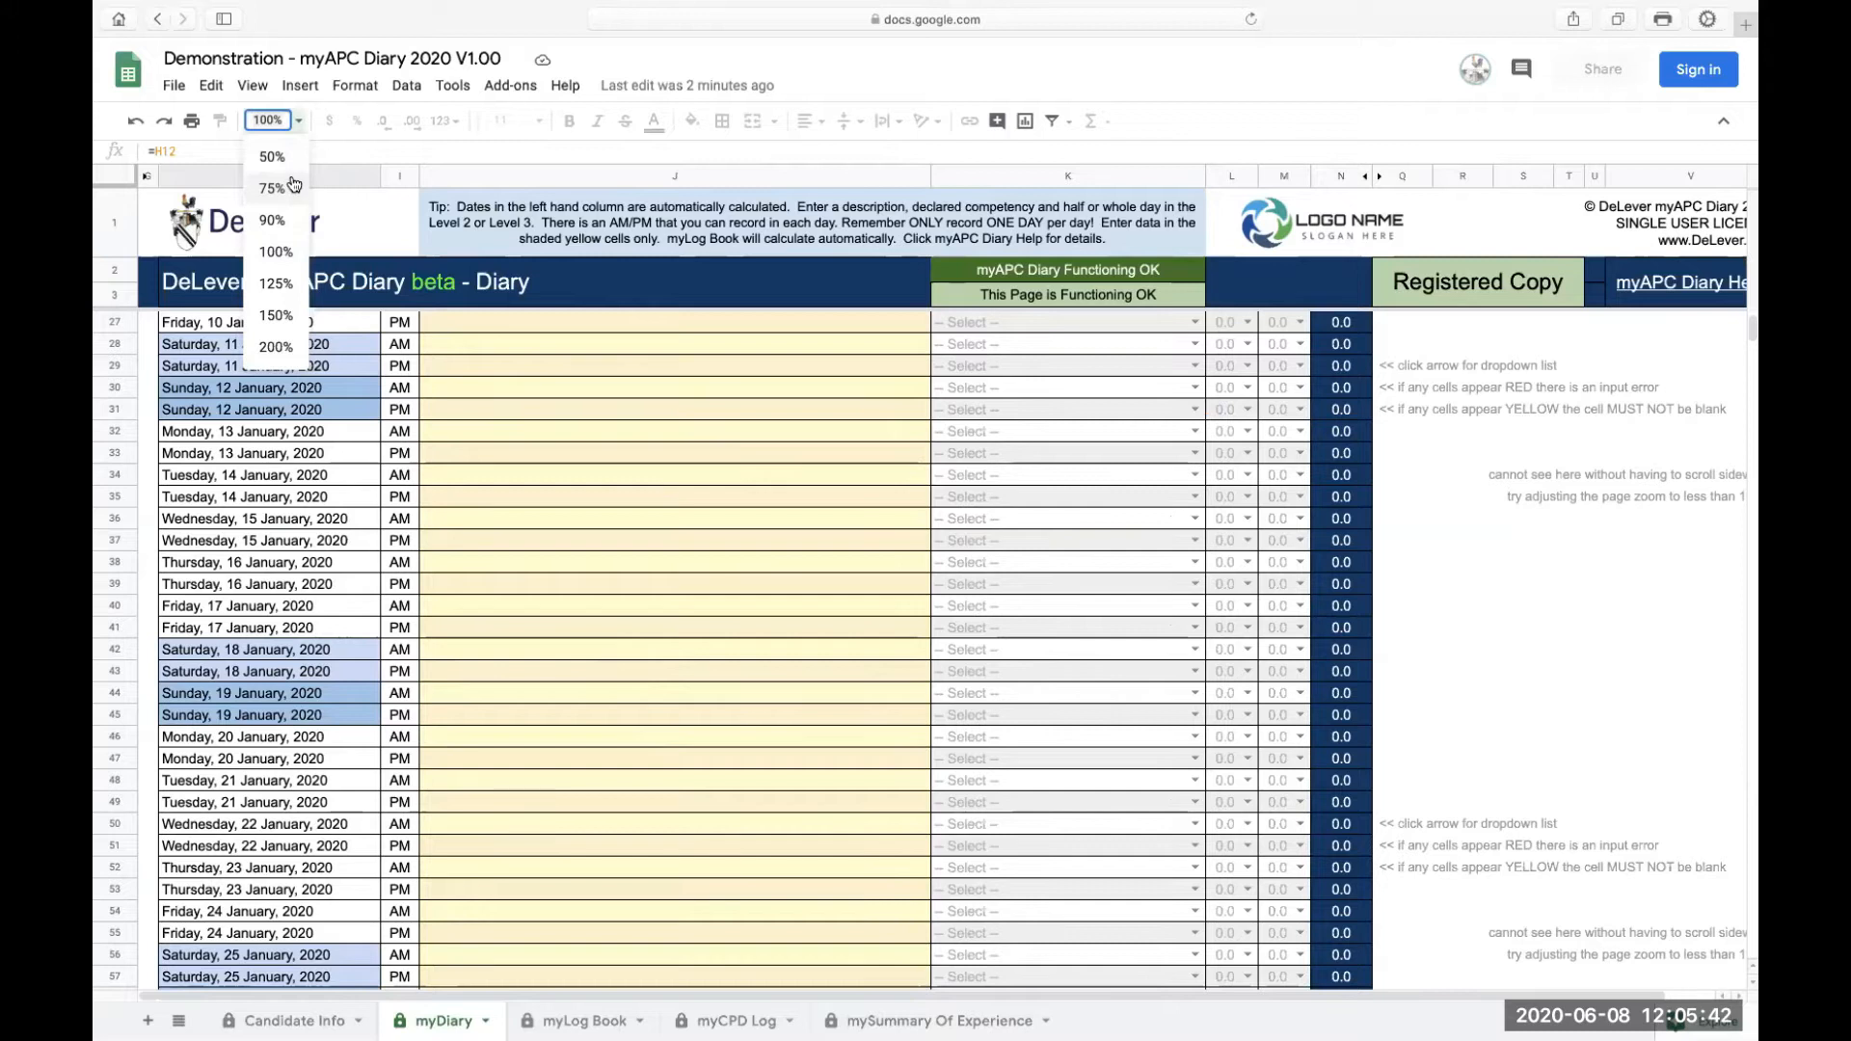
click(292, 223)
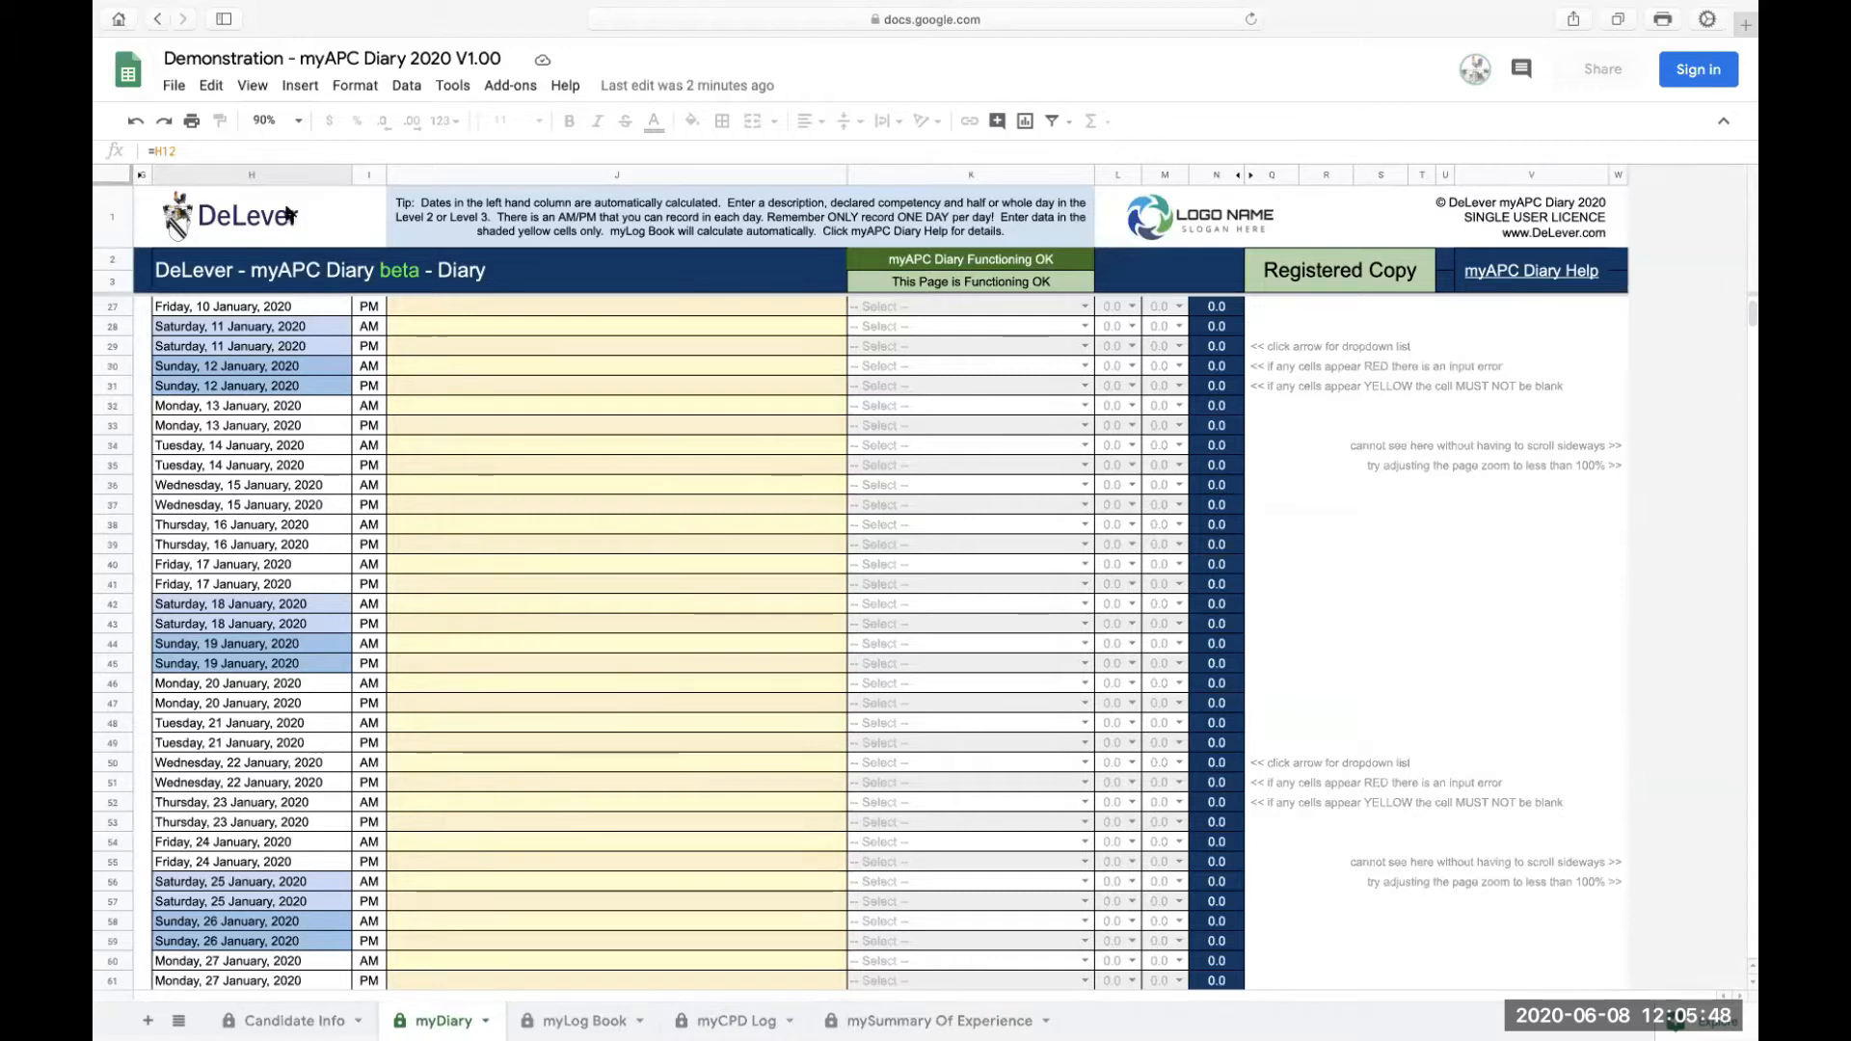
click(299, 128)
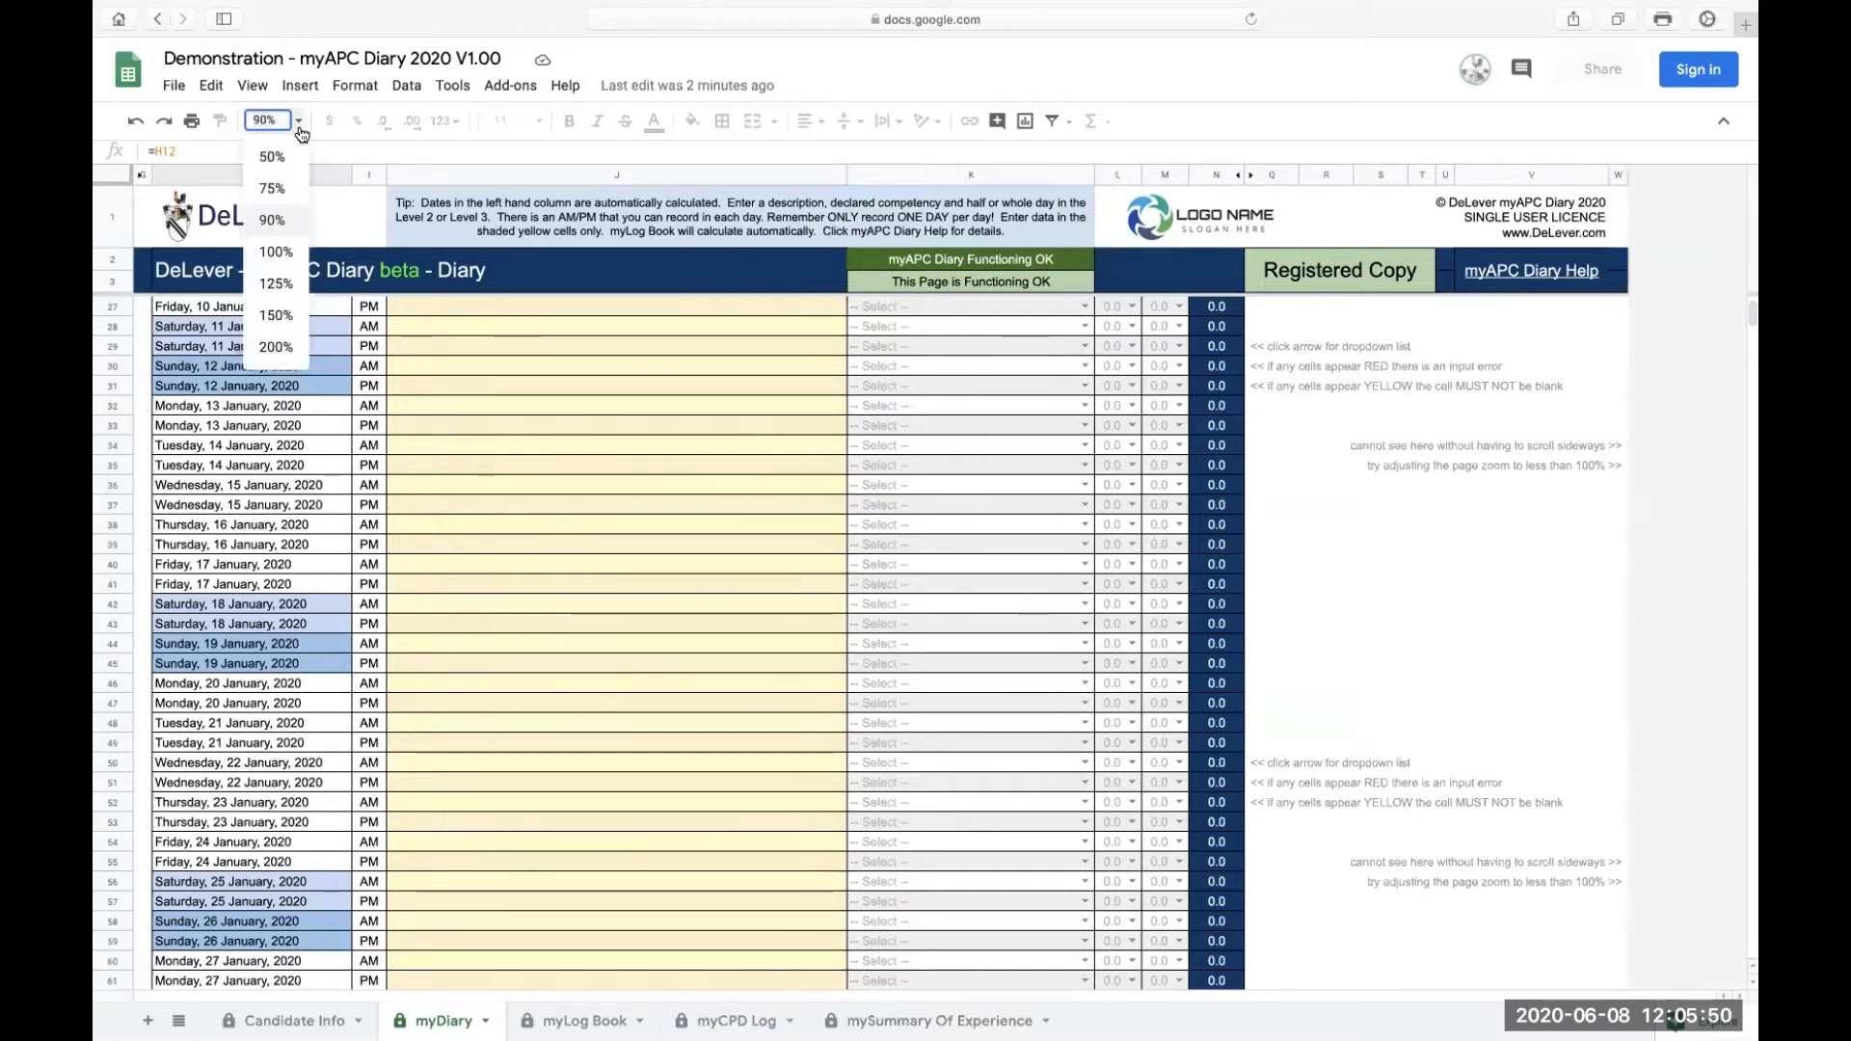
click(280, 251)
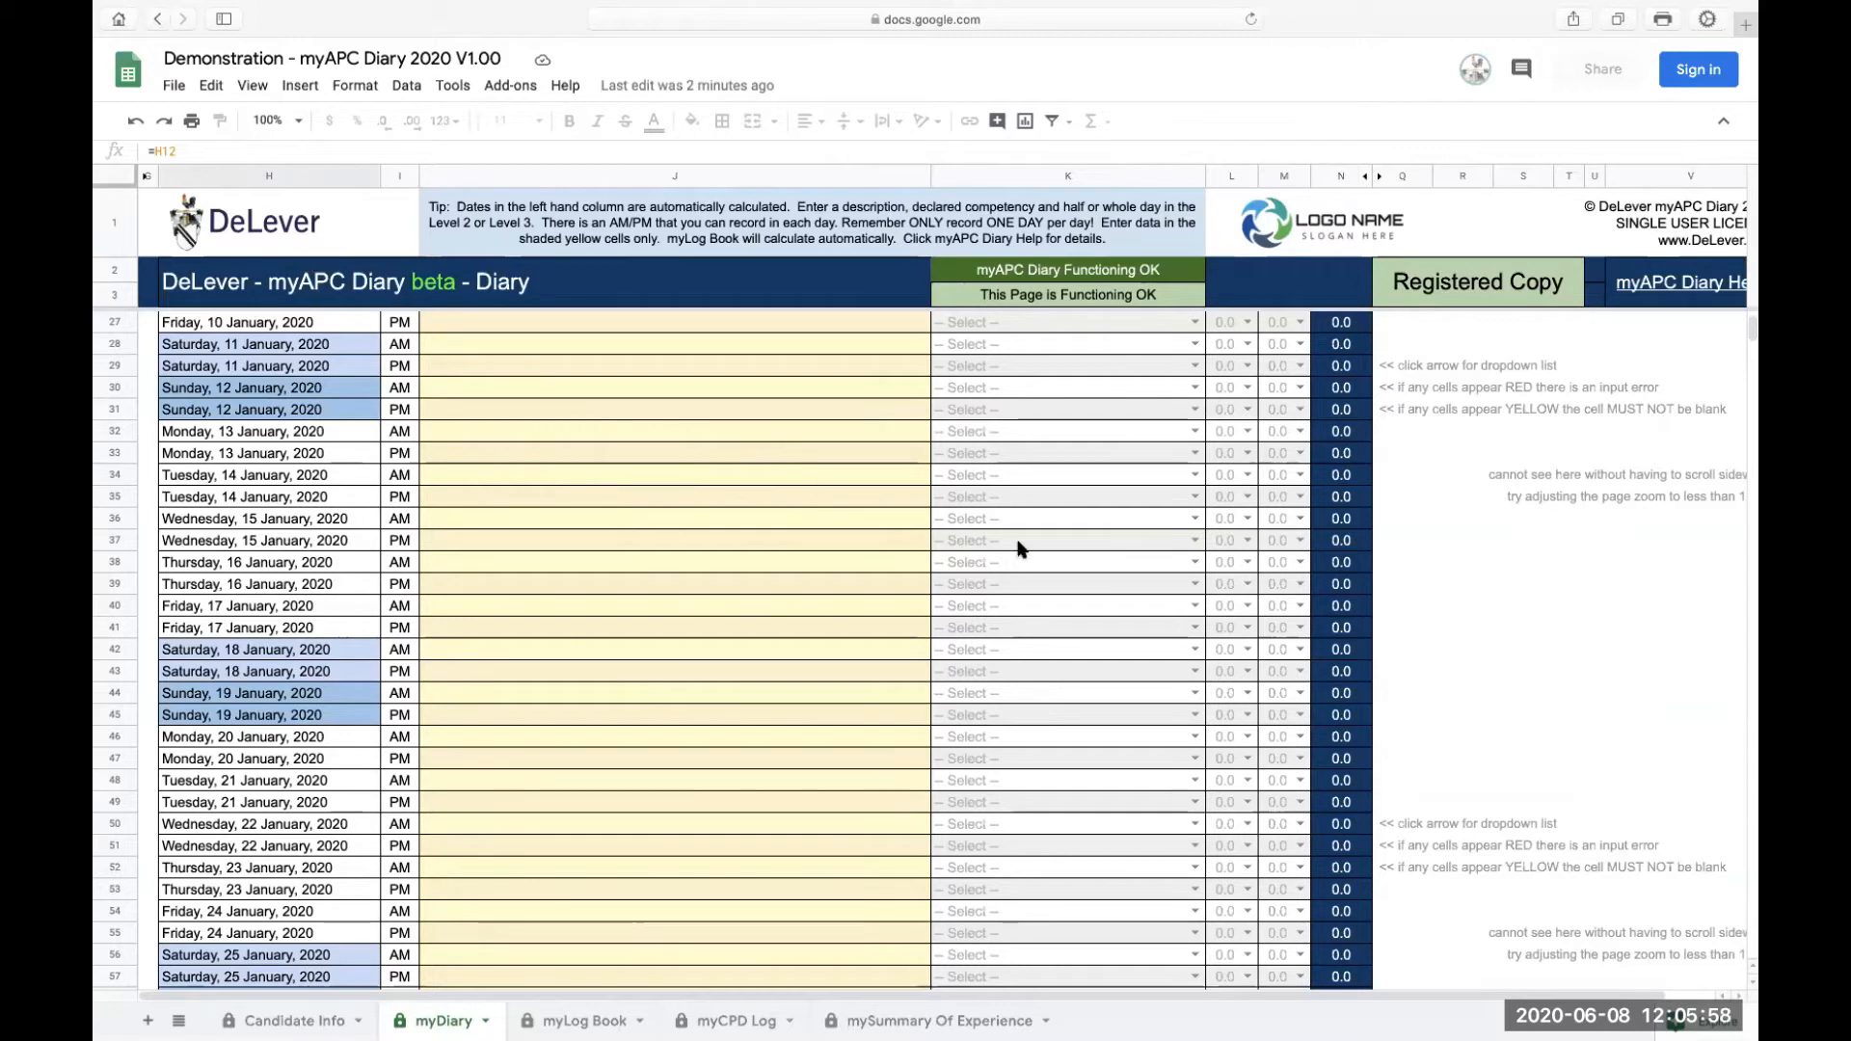
Step: Inspect the tip text cell and the side notes next to the diary
click(853, 237)
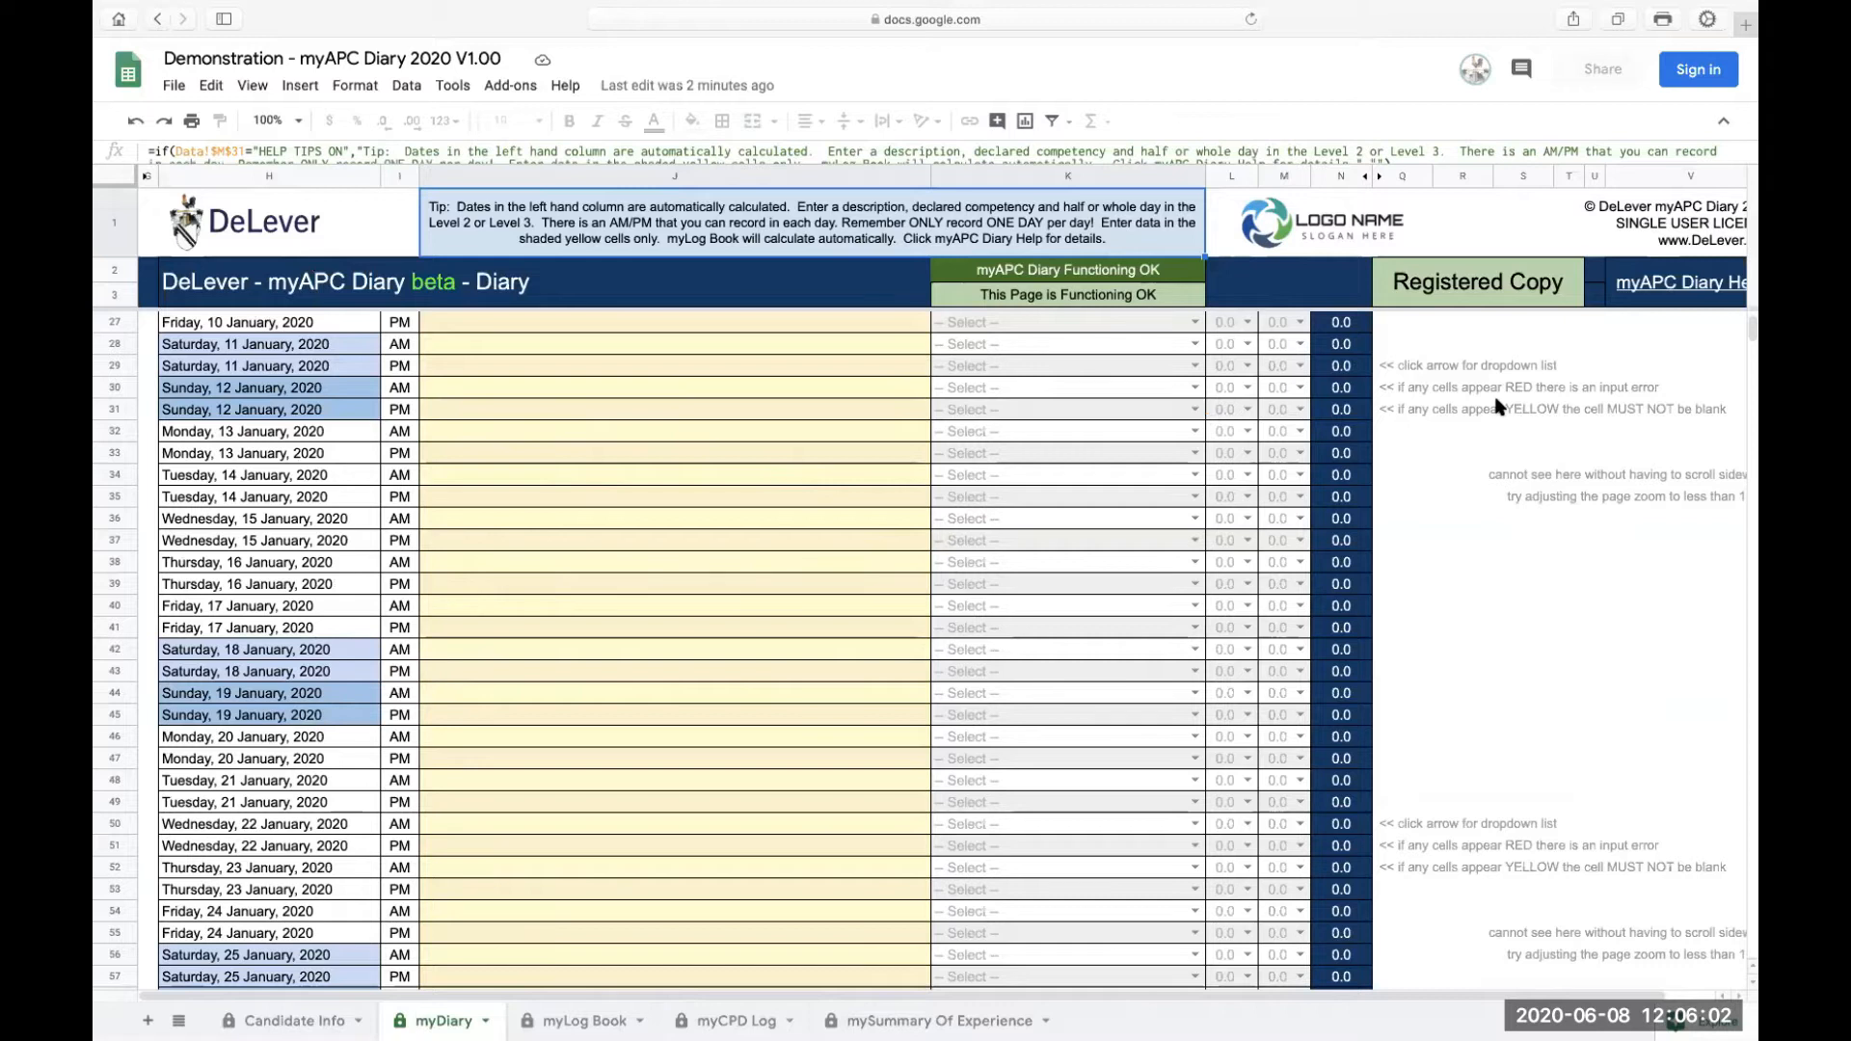
click(1524, 409)
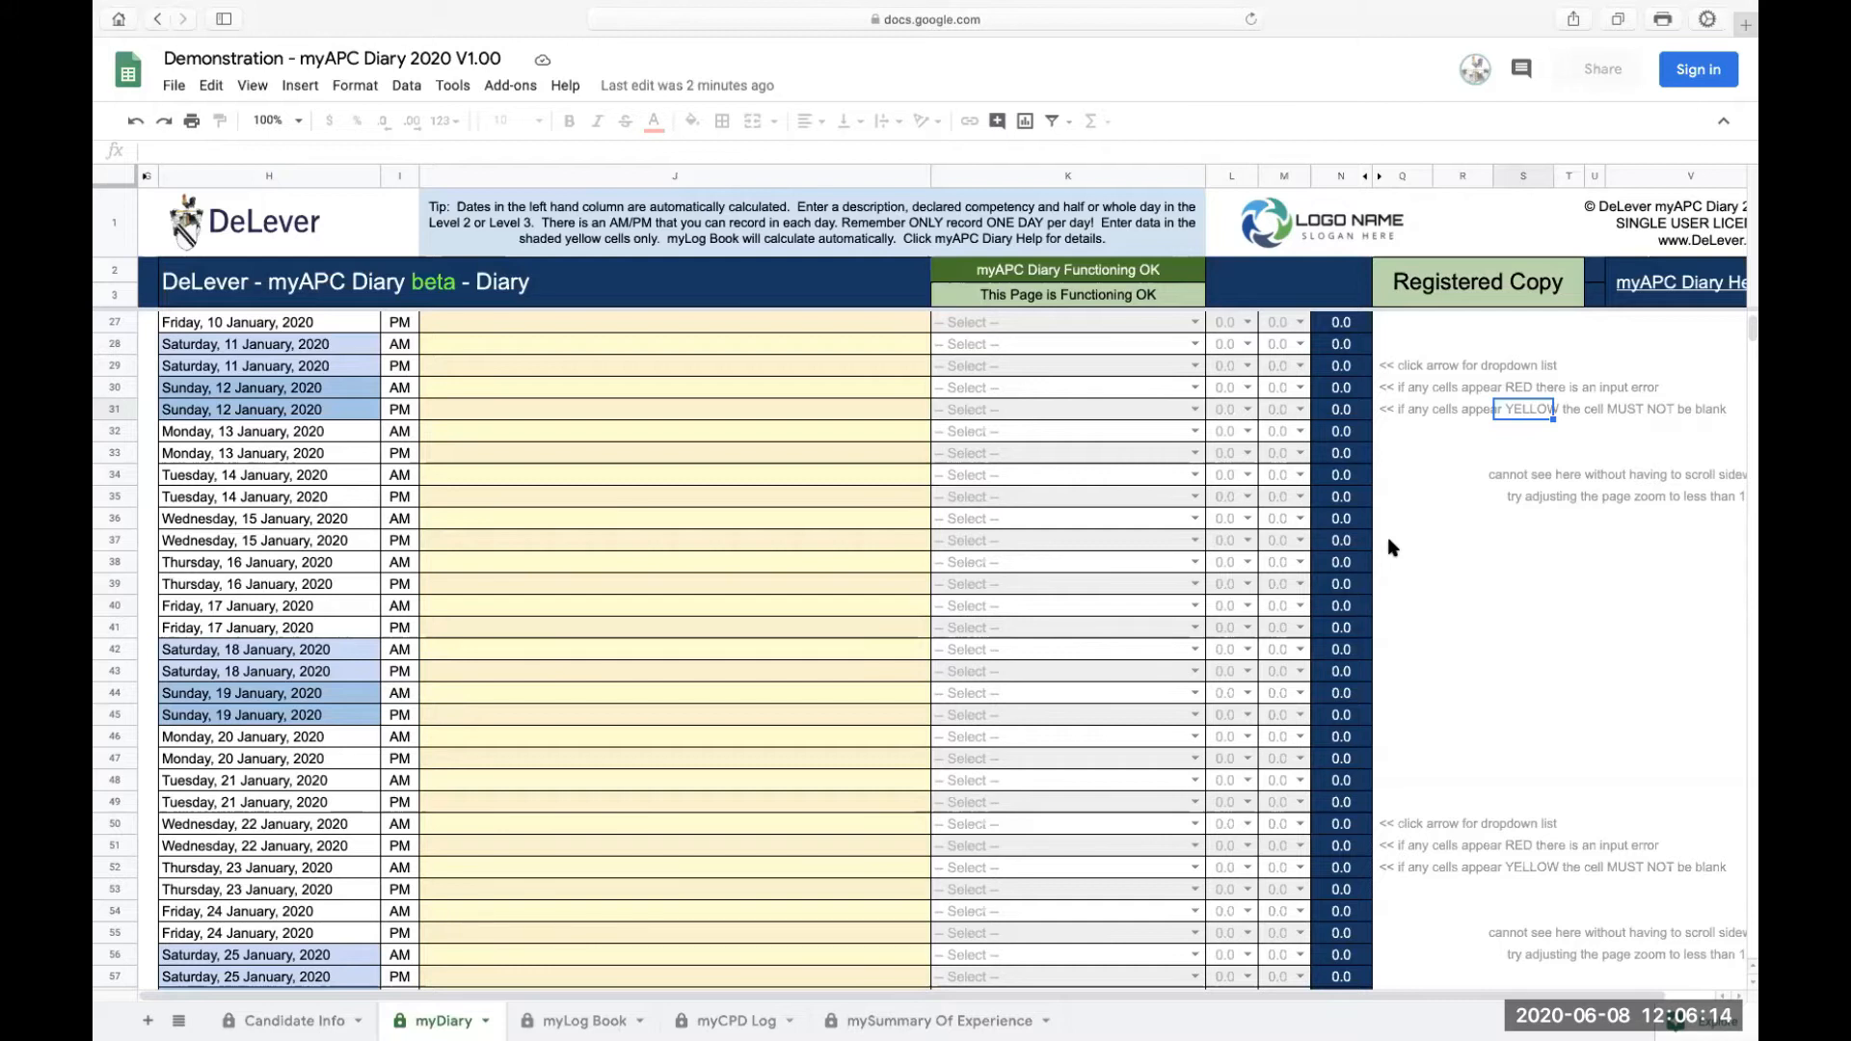
Step: Inspect the diary status check cells and scroll through the rows before returning to the first entry
click(1081, 277)
click(1088, 297)
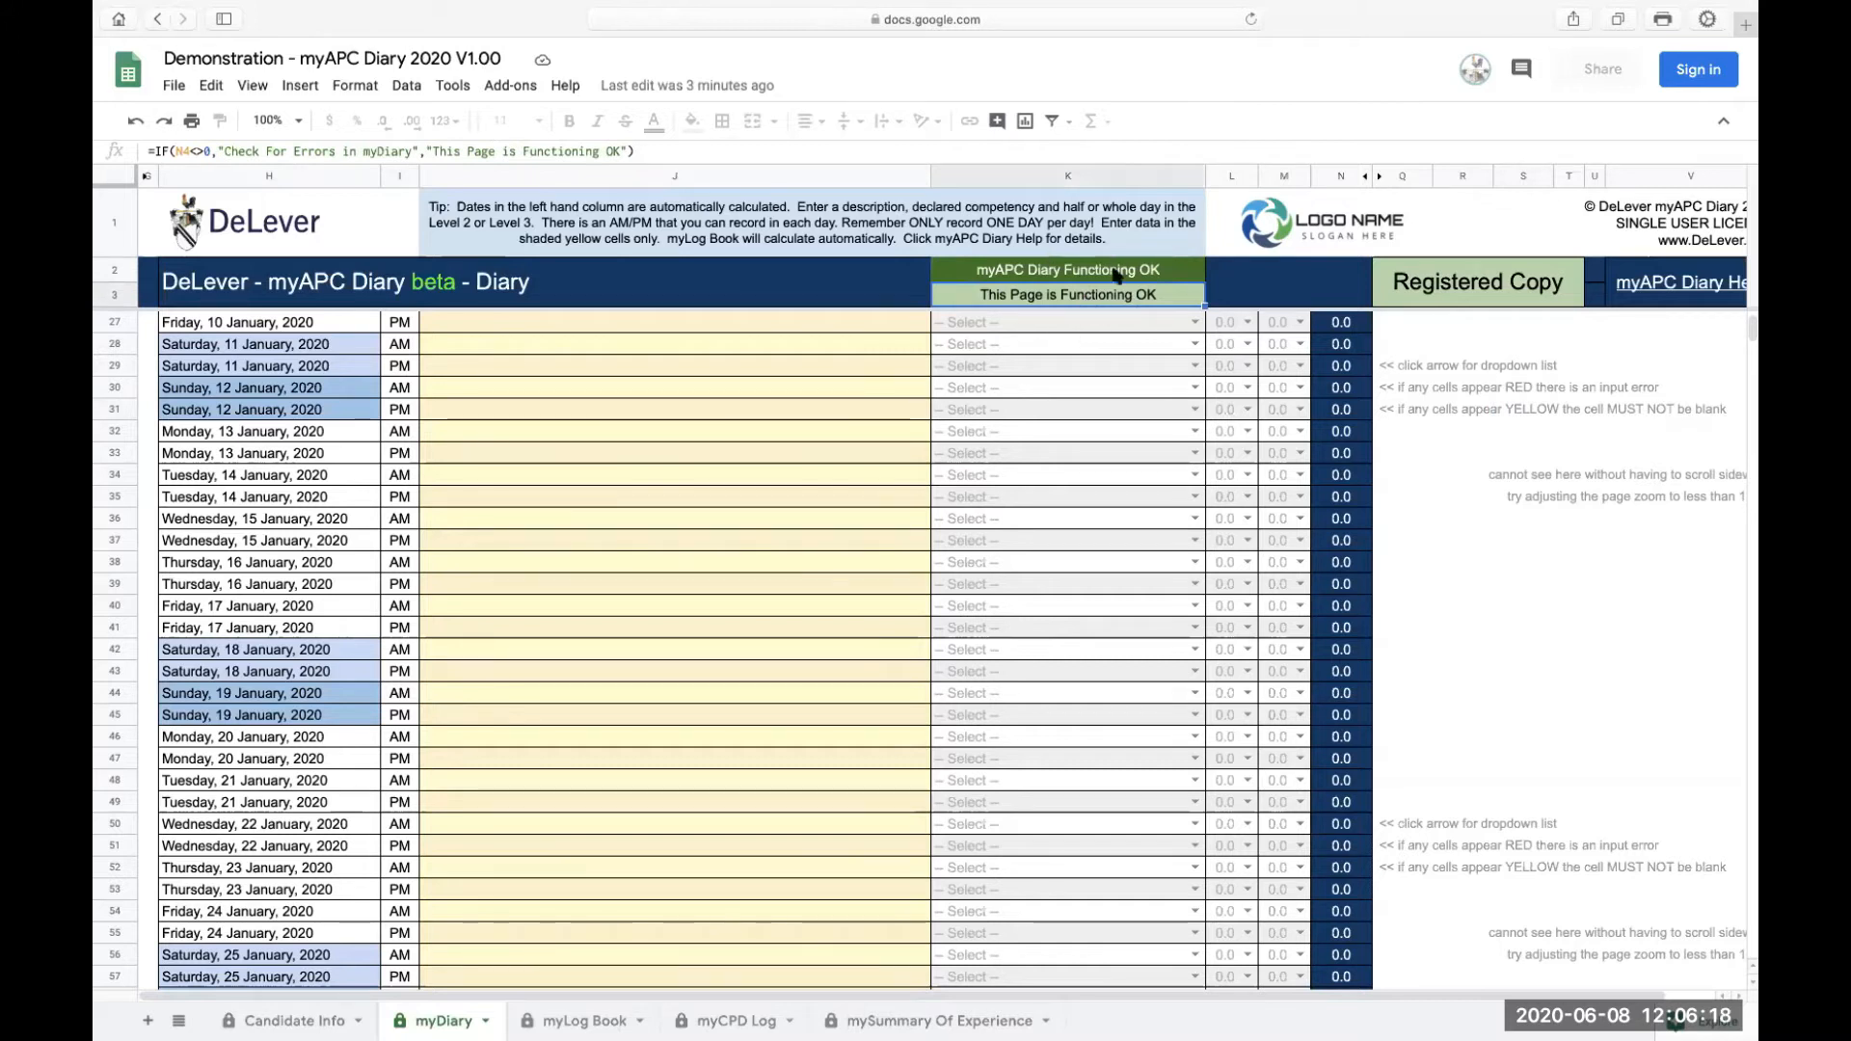
click(889, 331)
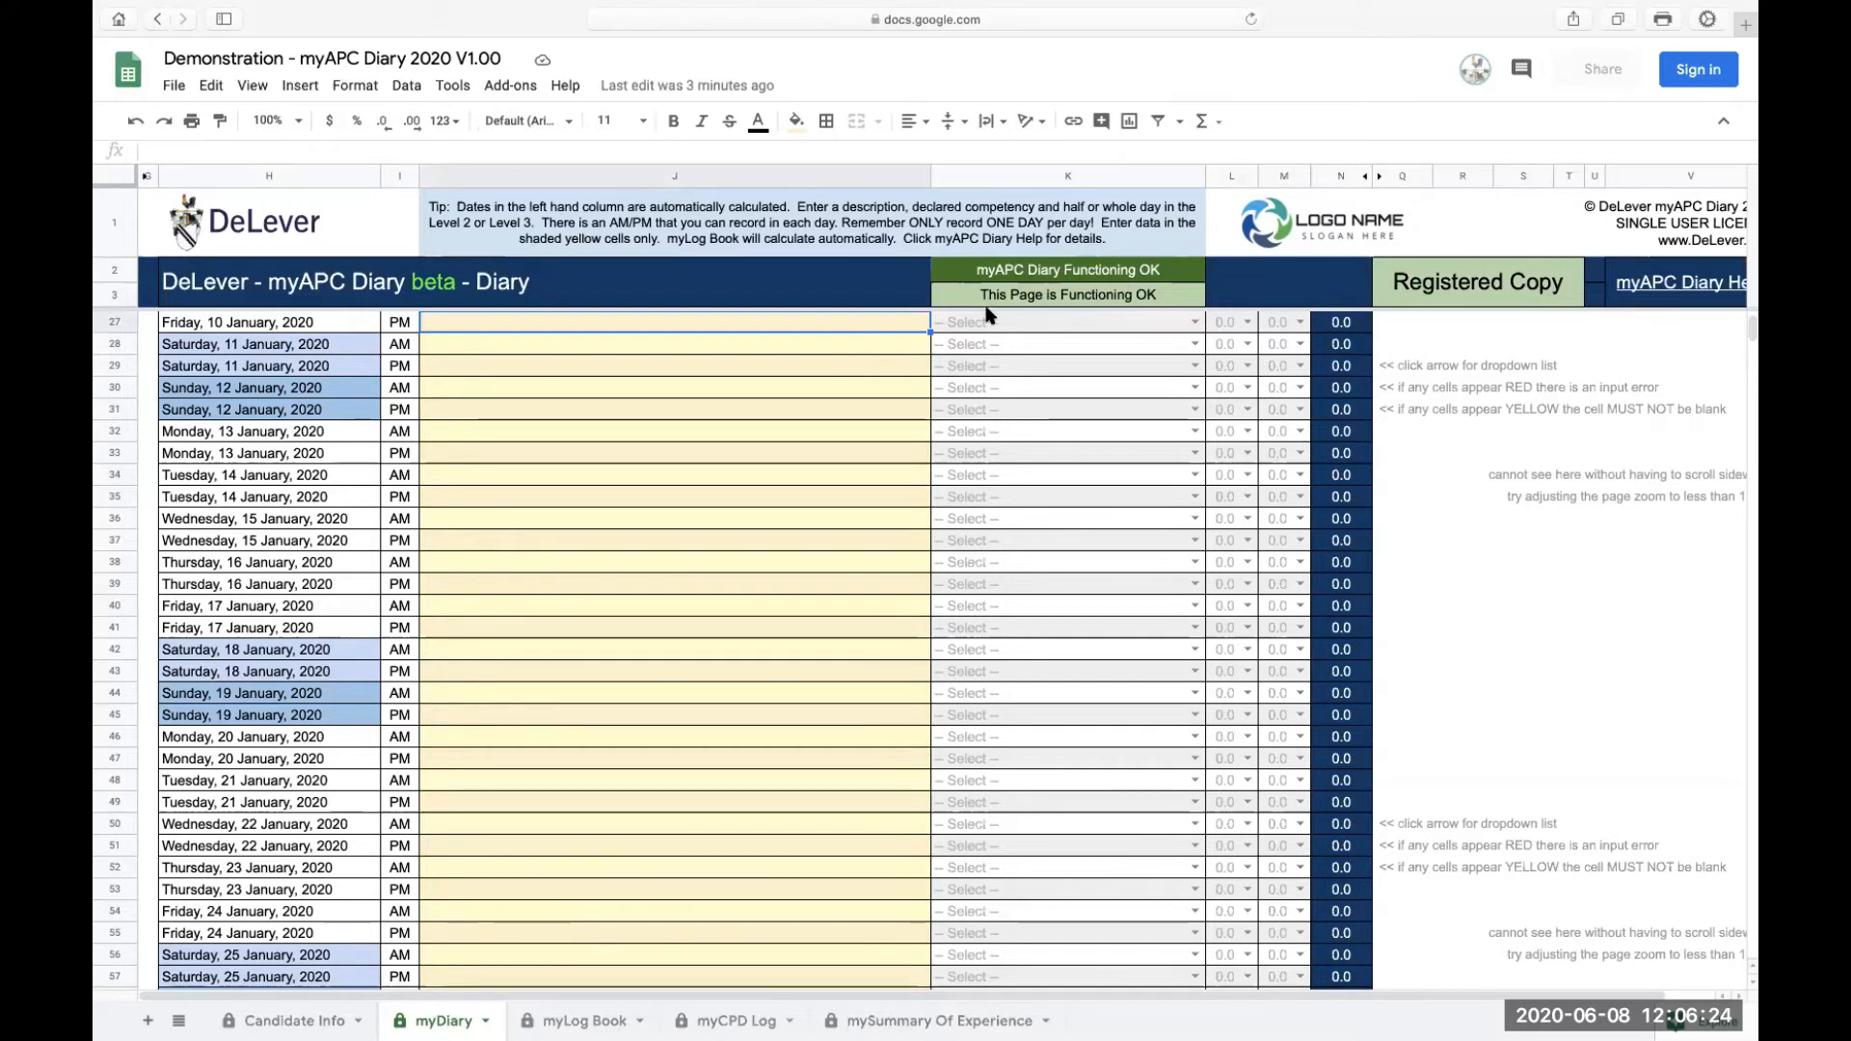
scroll(1014, 376, down, 2)
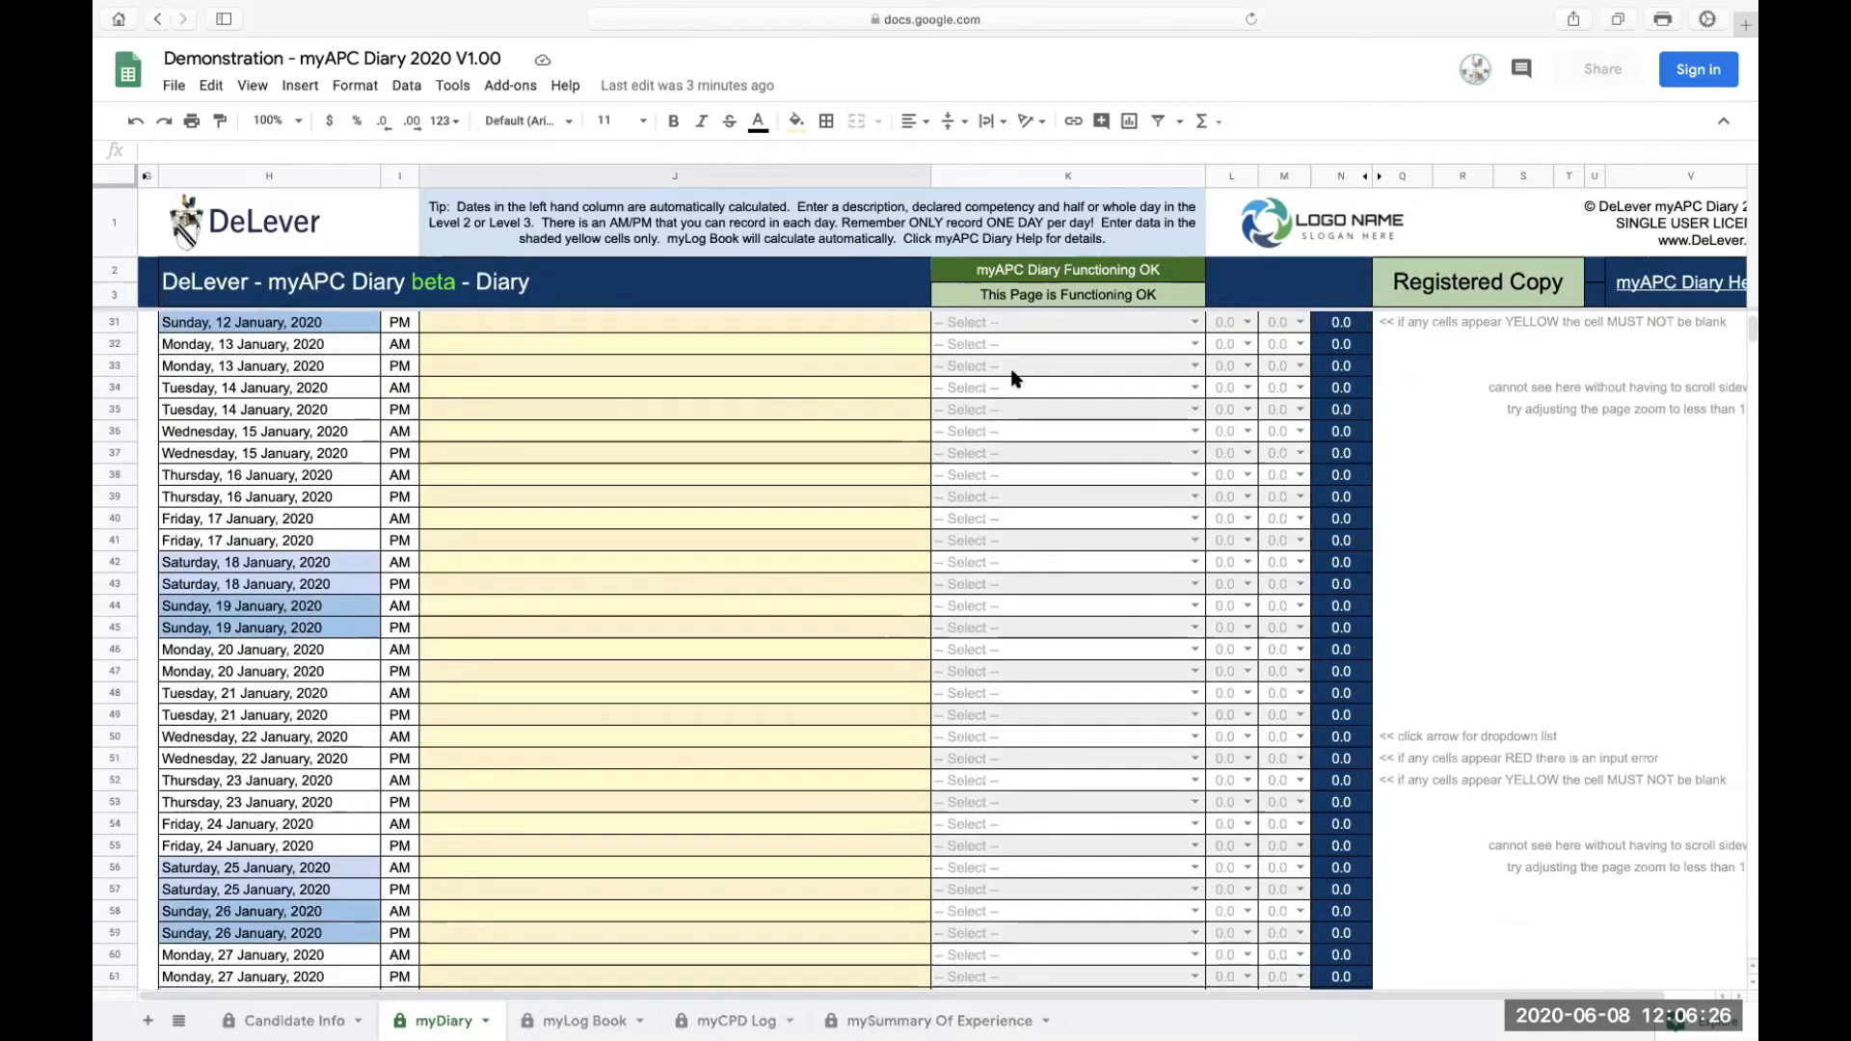
scroll(1014, 376, down, 15)
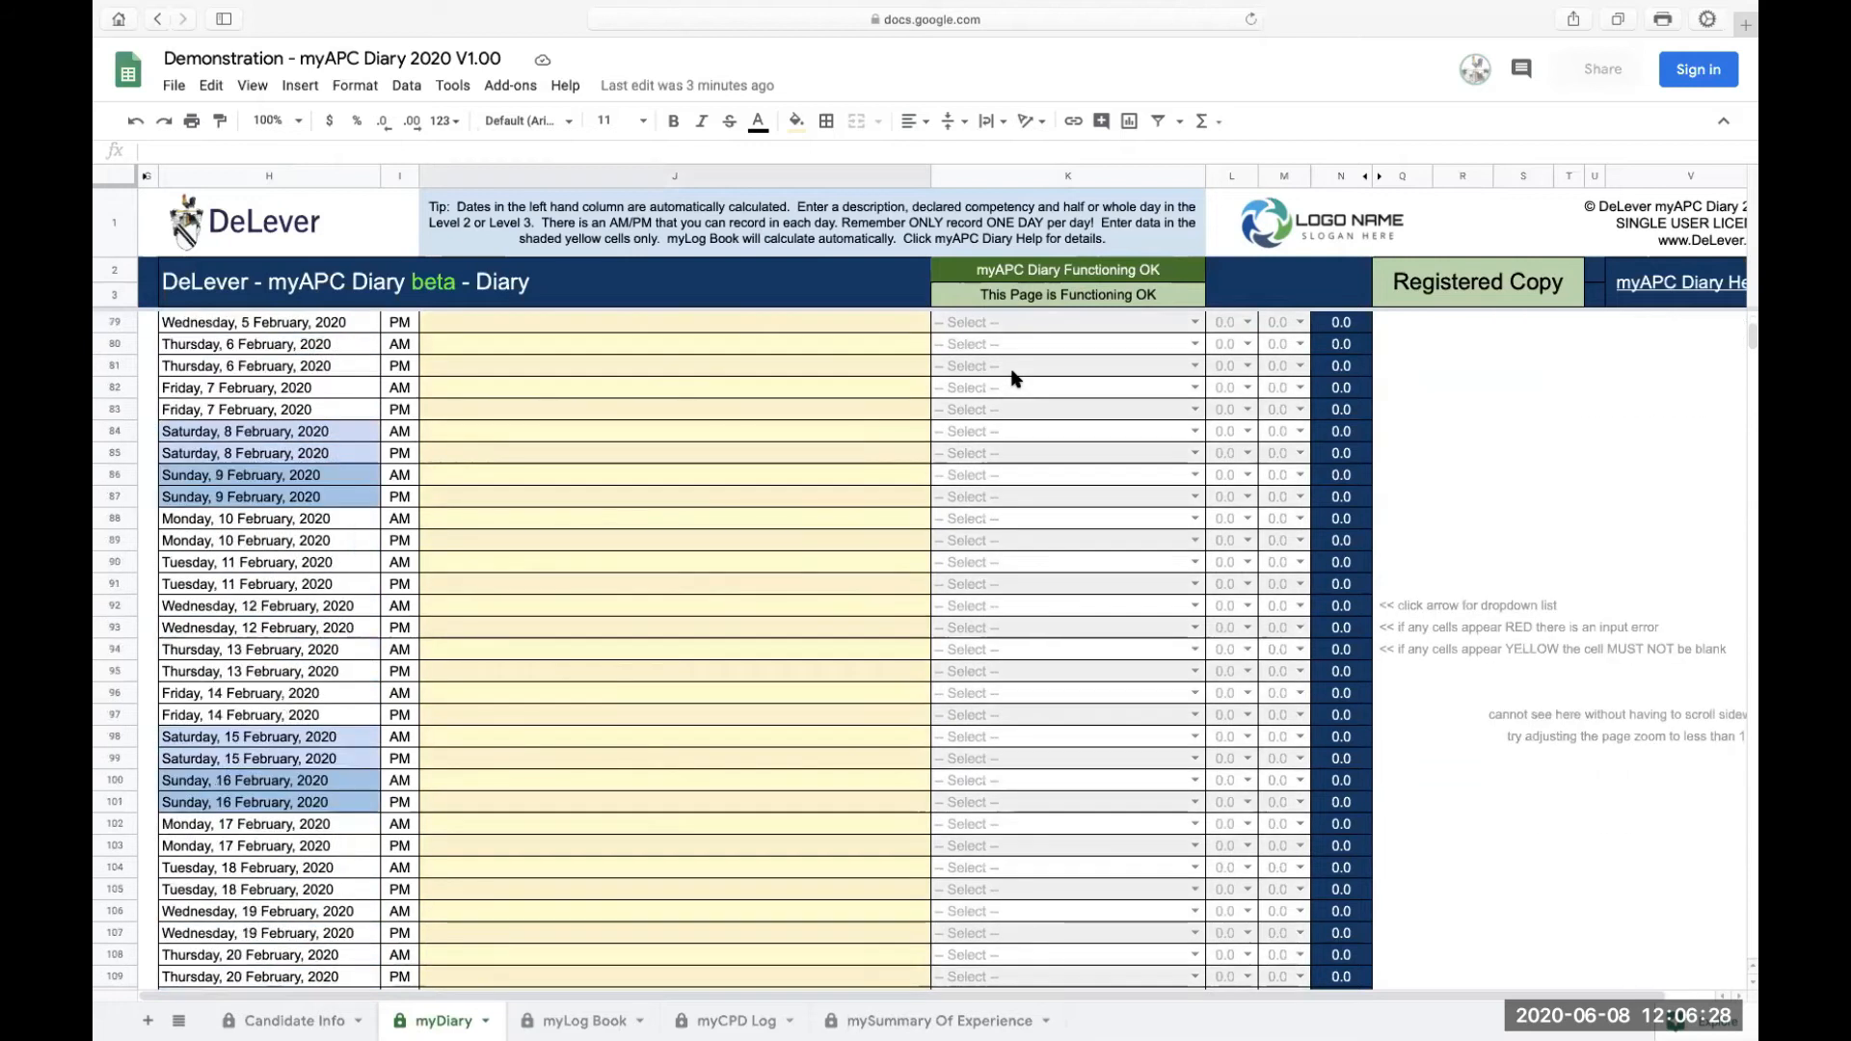
scroll(1012, 378, up, 20)
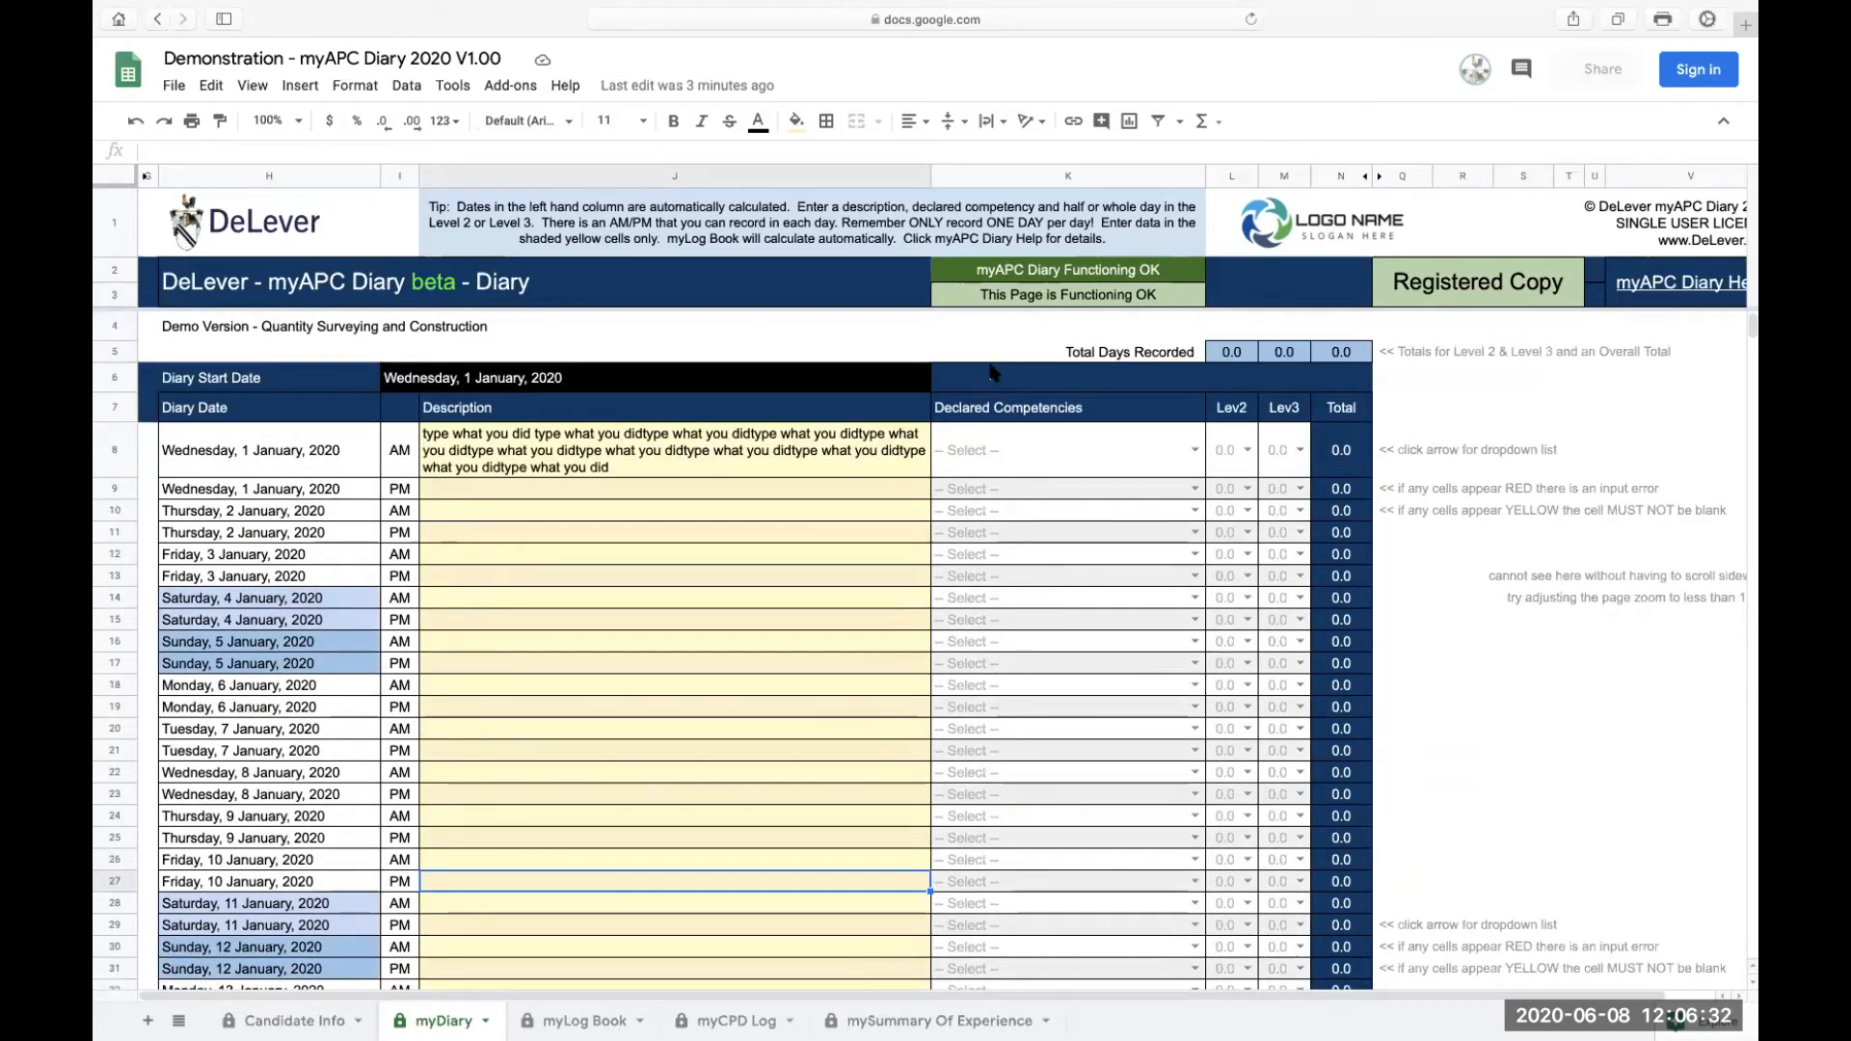
click(484, 444)
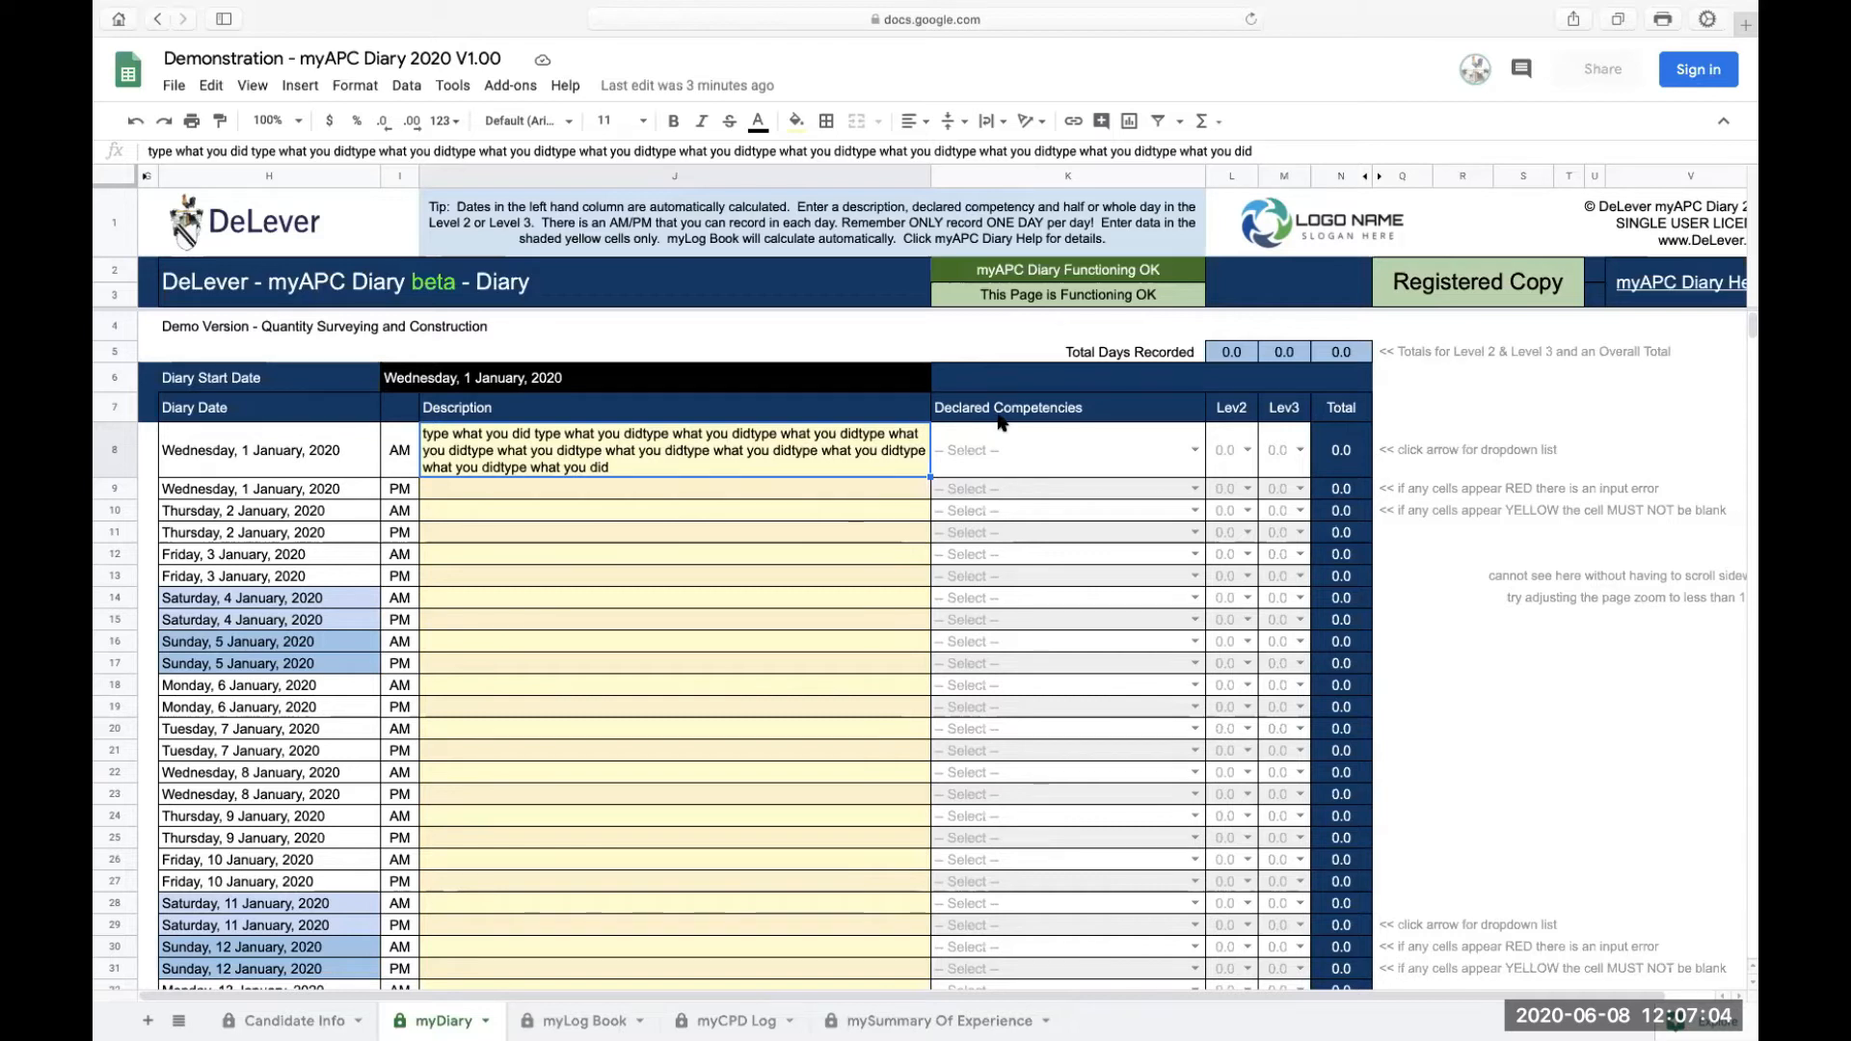
Step: Declare Agriculture as the 1 January AM competency and enter cpd as the 1 January PM description
click(1194, 450)
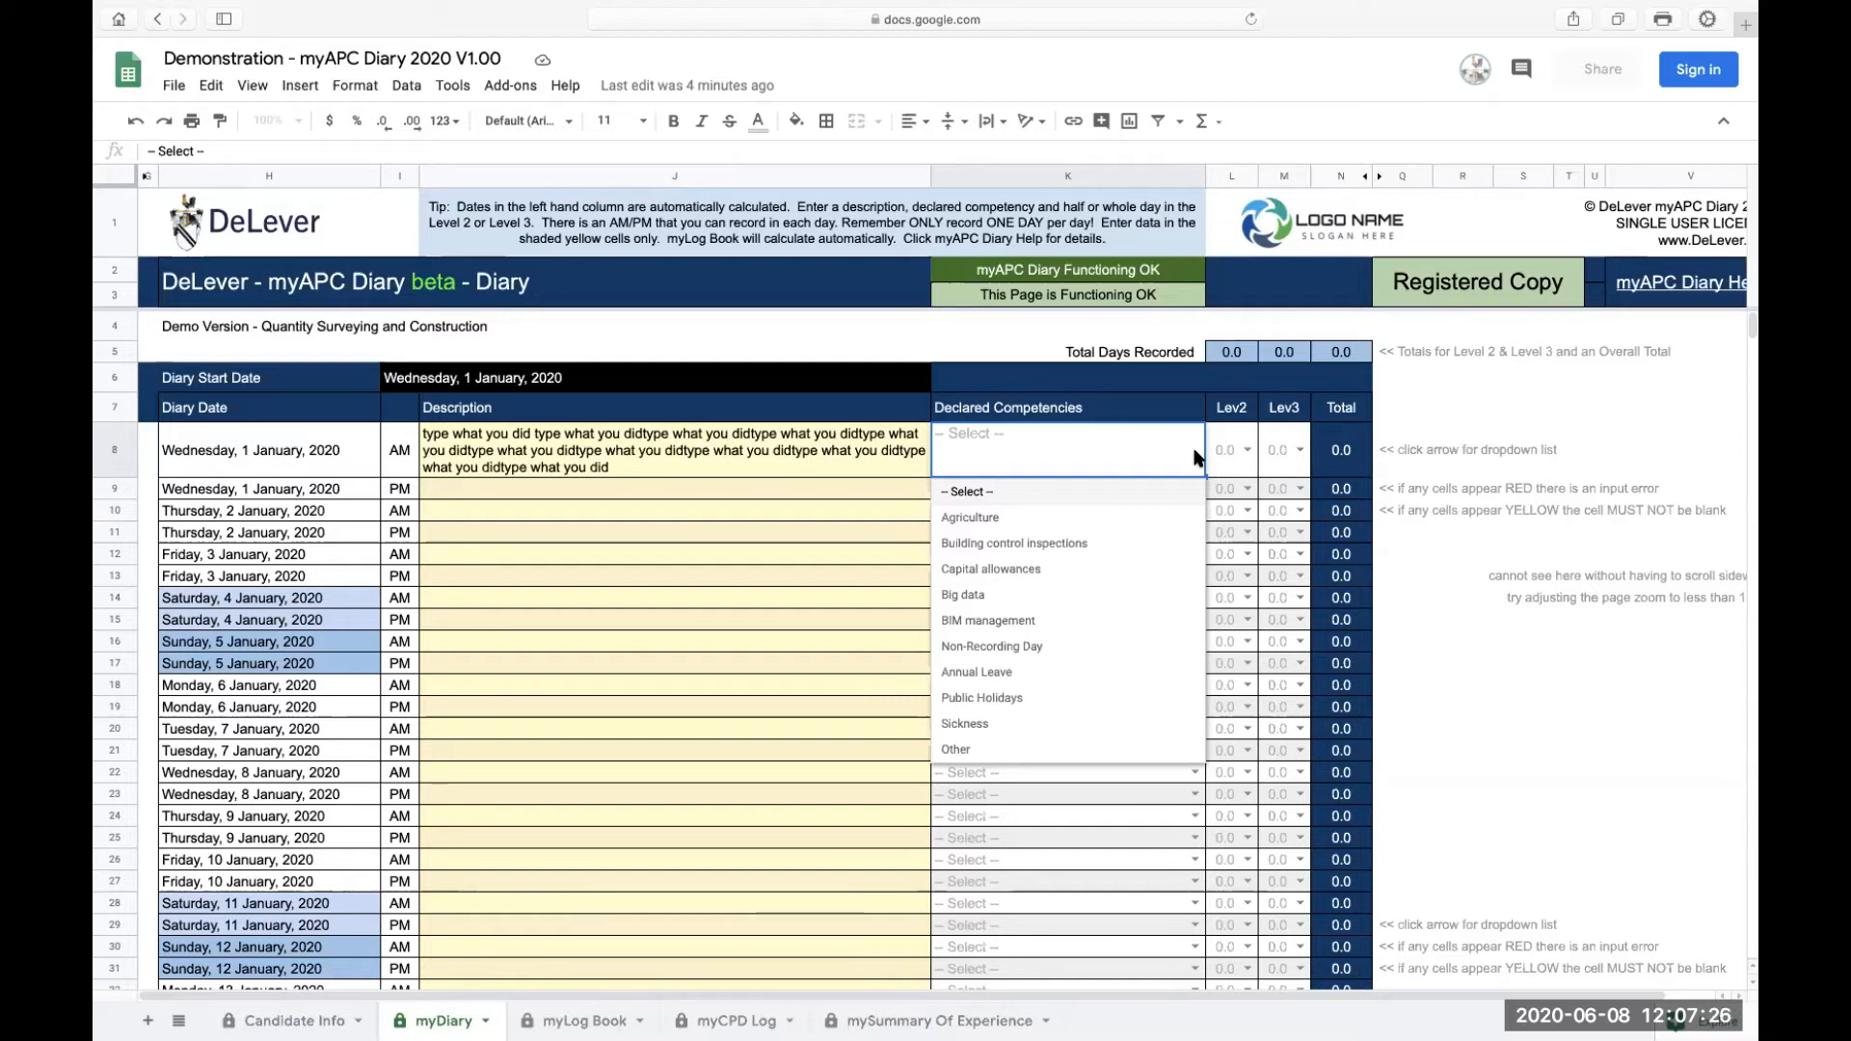
click(996, 518)
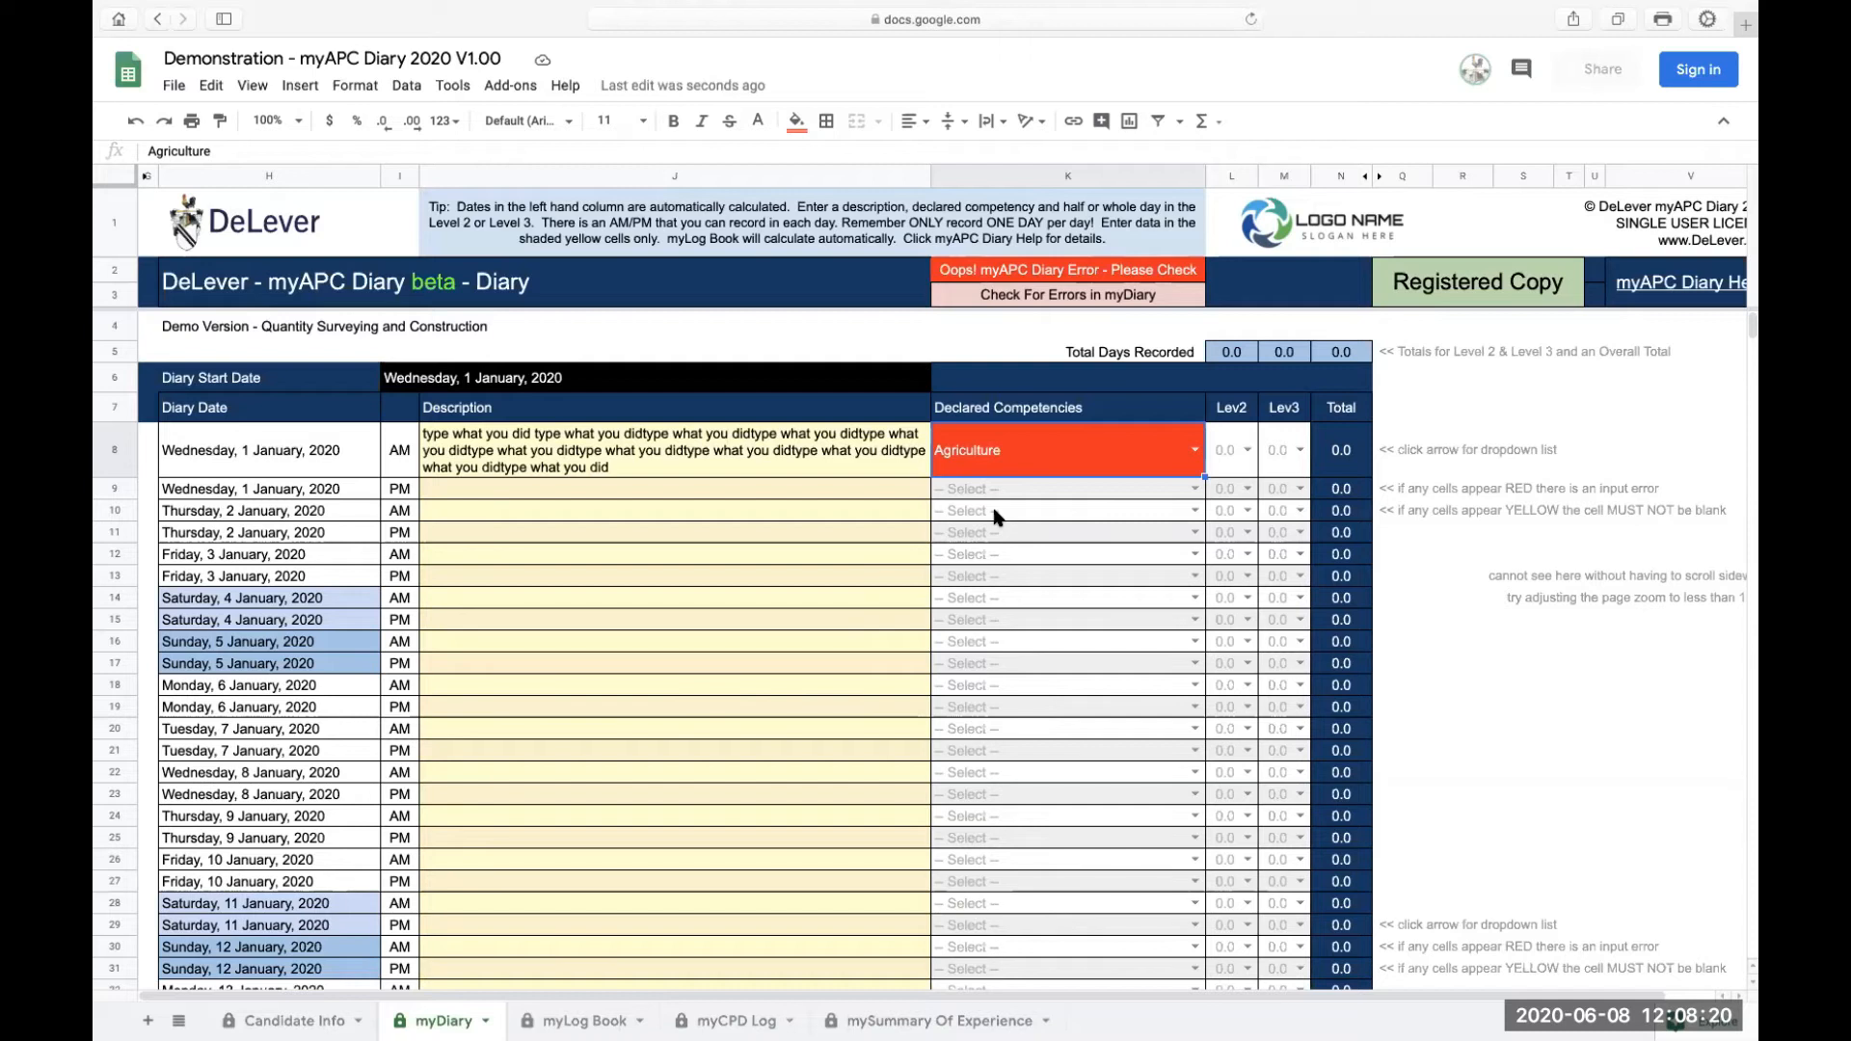
click(888, 492)
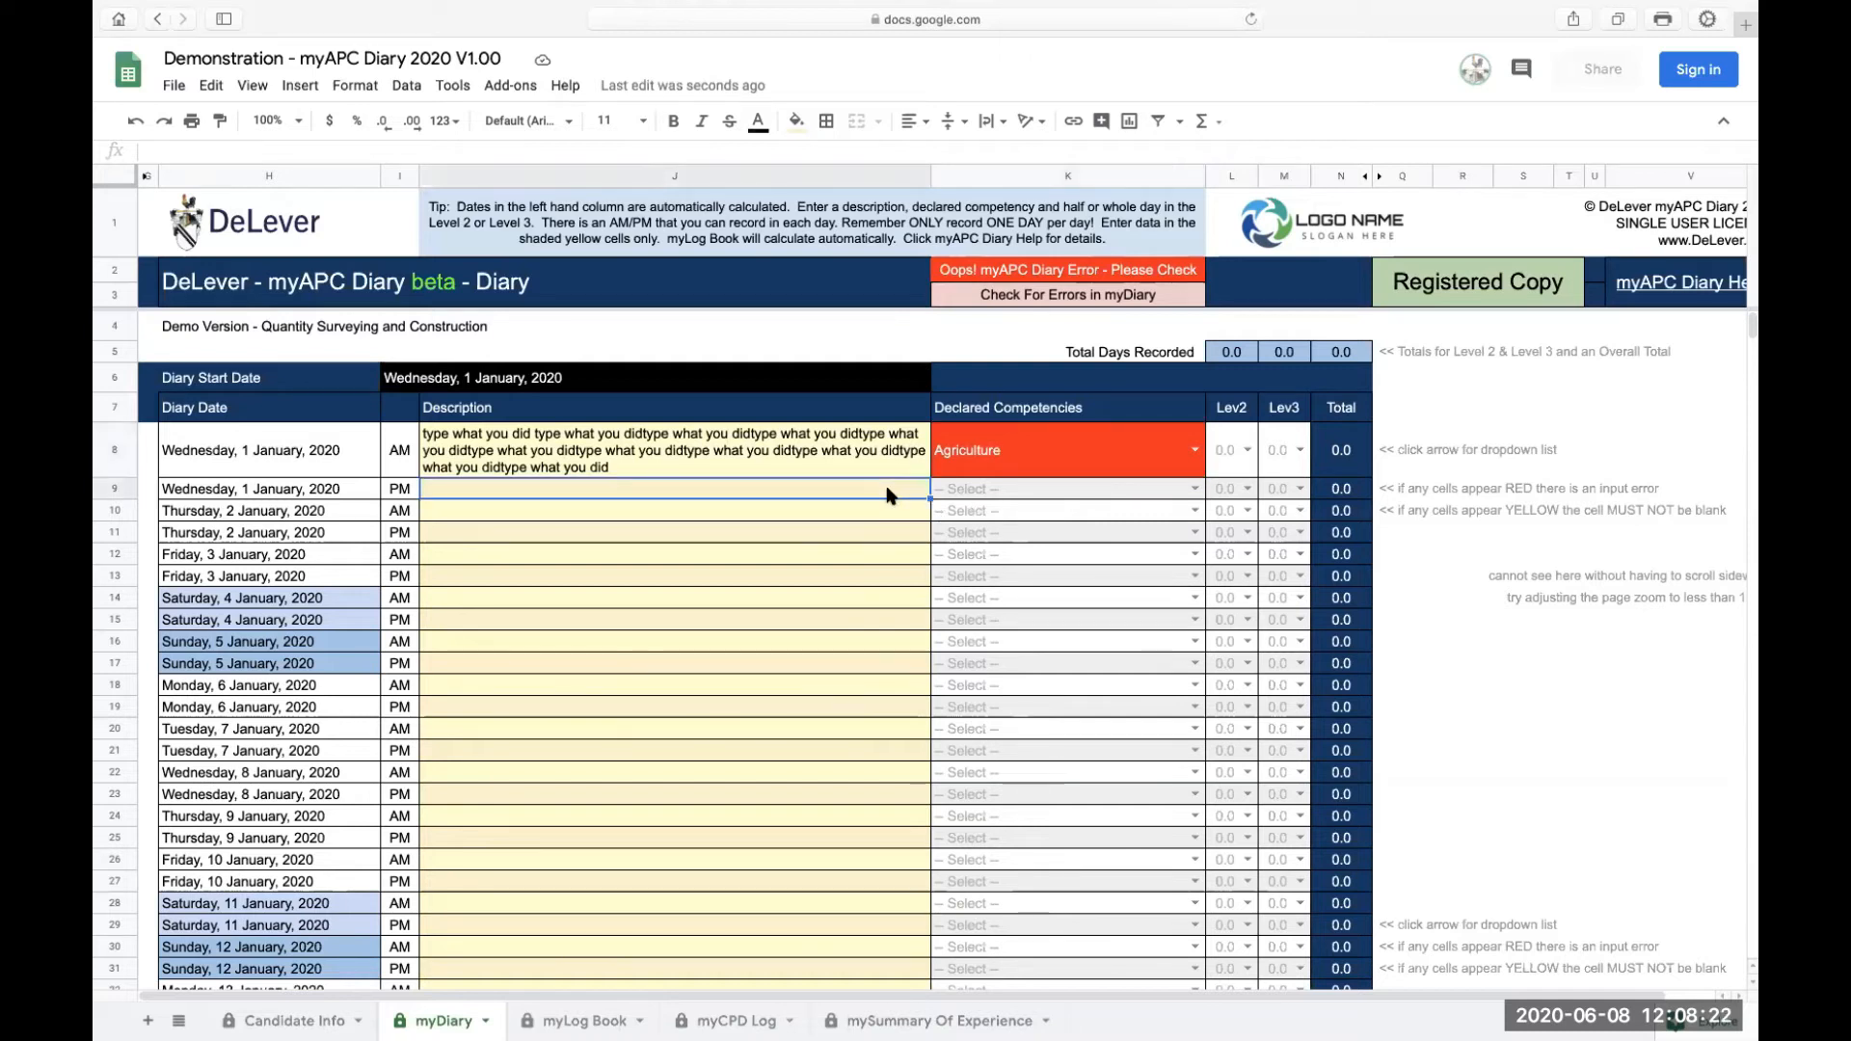
text(cpd)
key(Return)
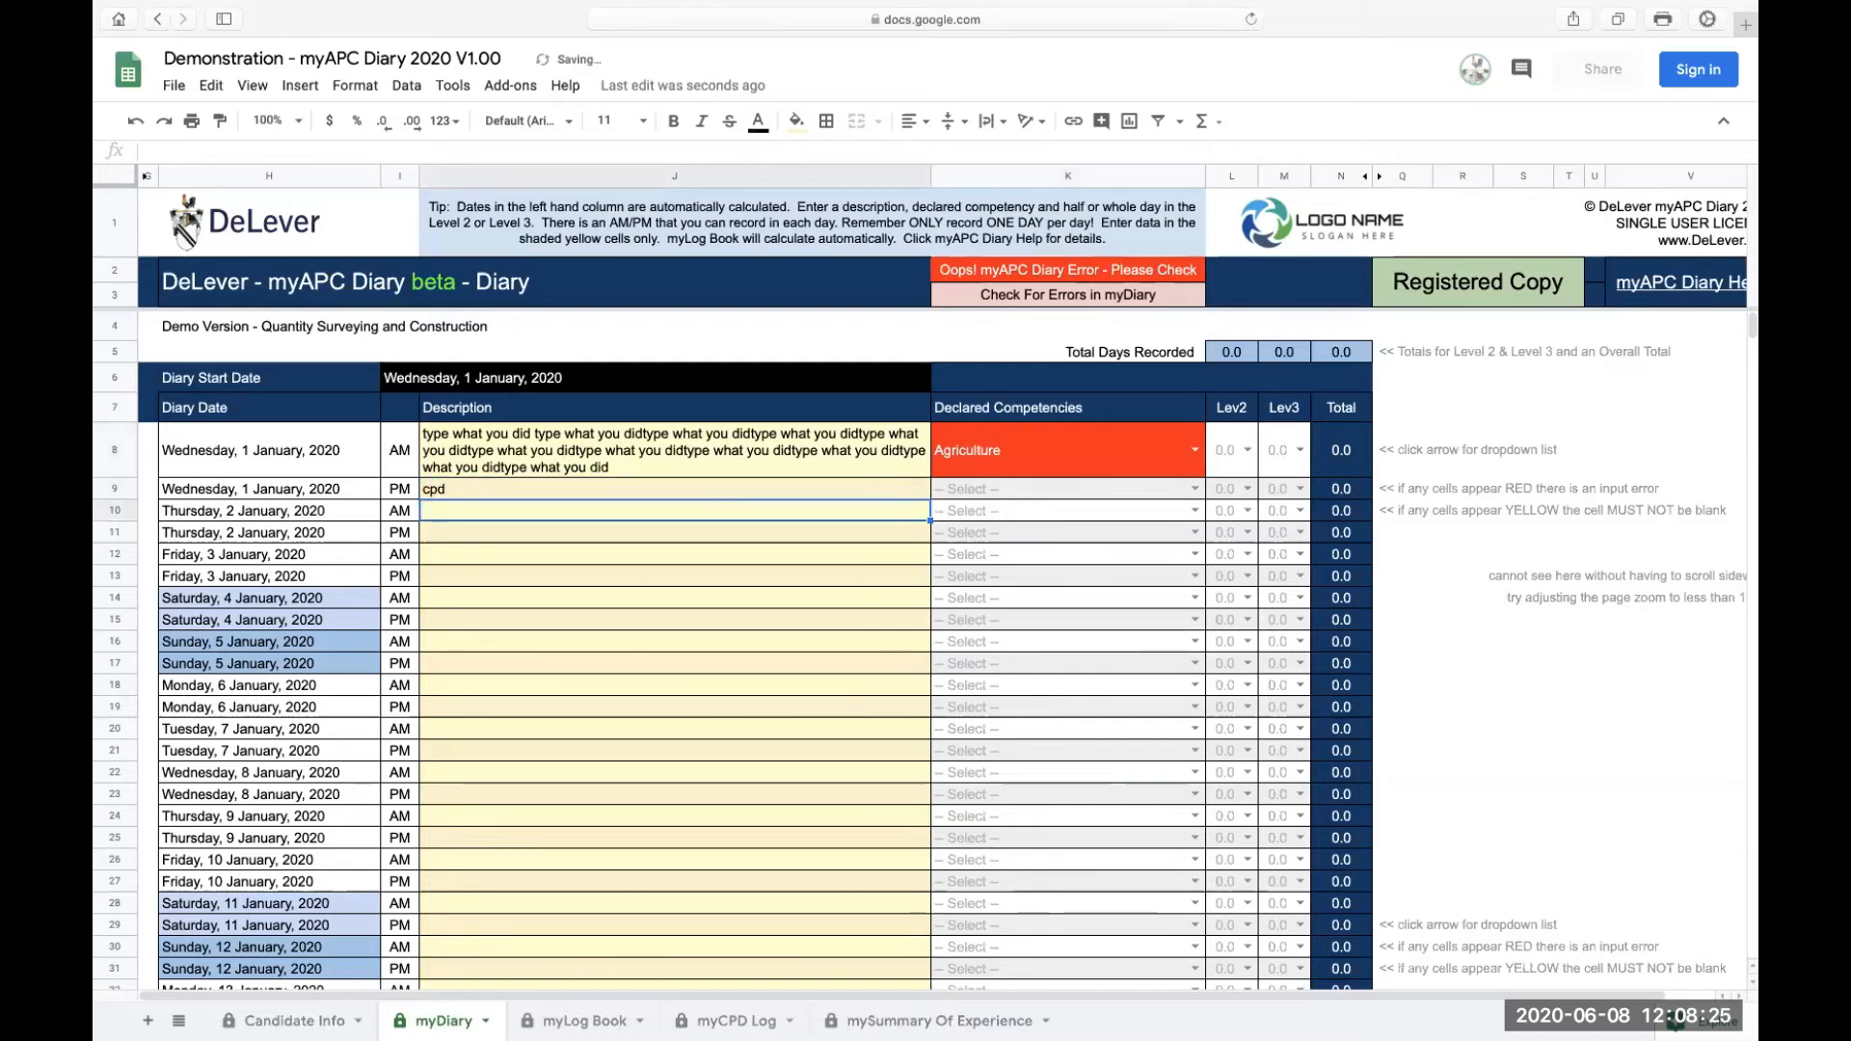
Step: Inspect the competency list of the 1 January PM row and the Lev2 and Lev3 column headers
click(1193, 489)
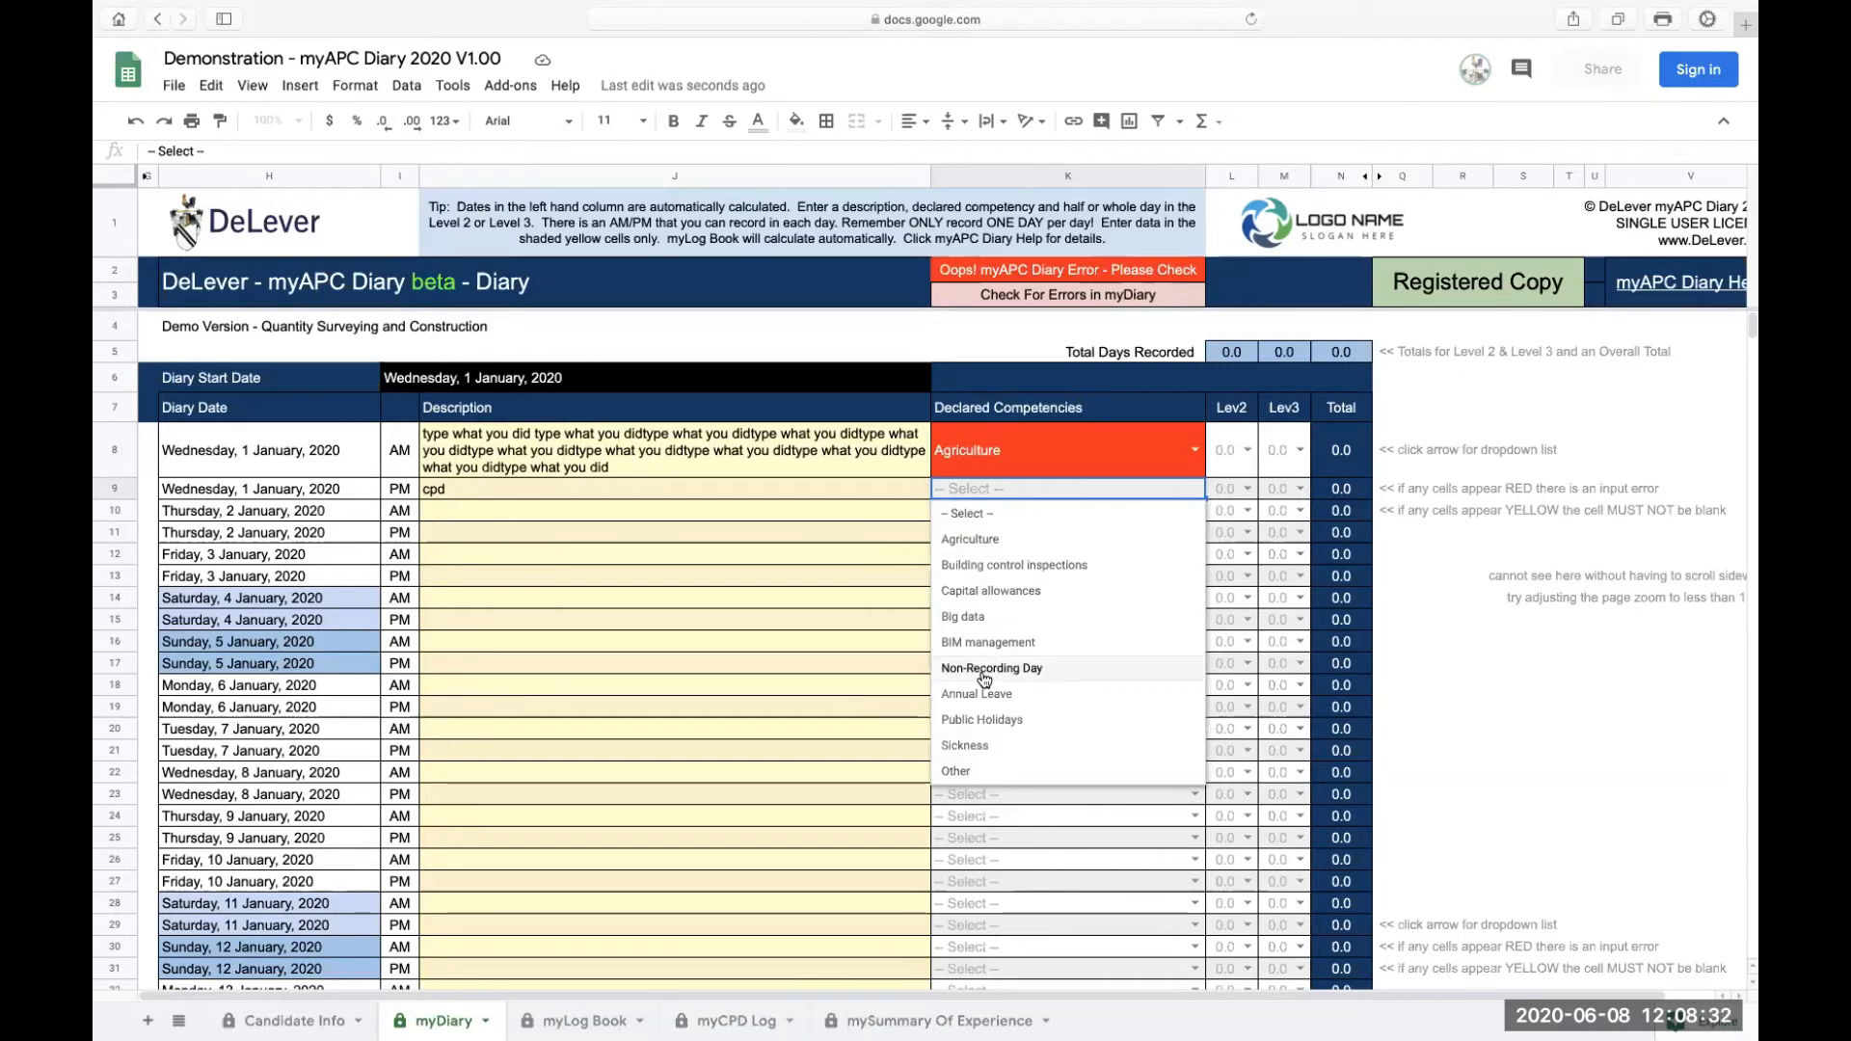
click(871, 491)
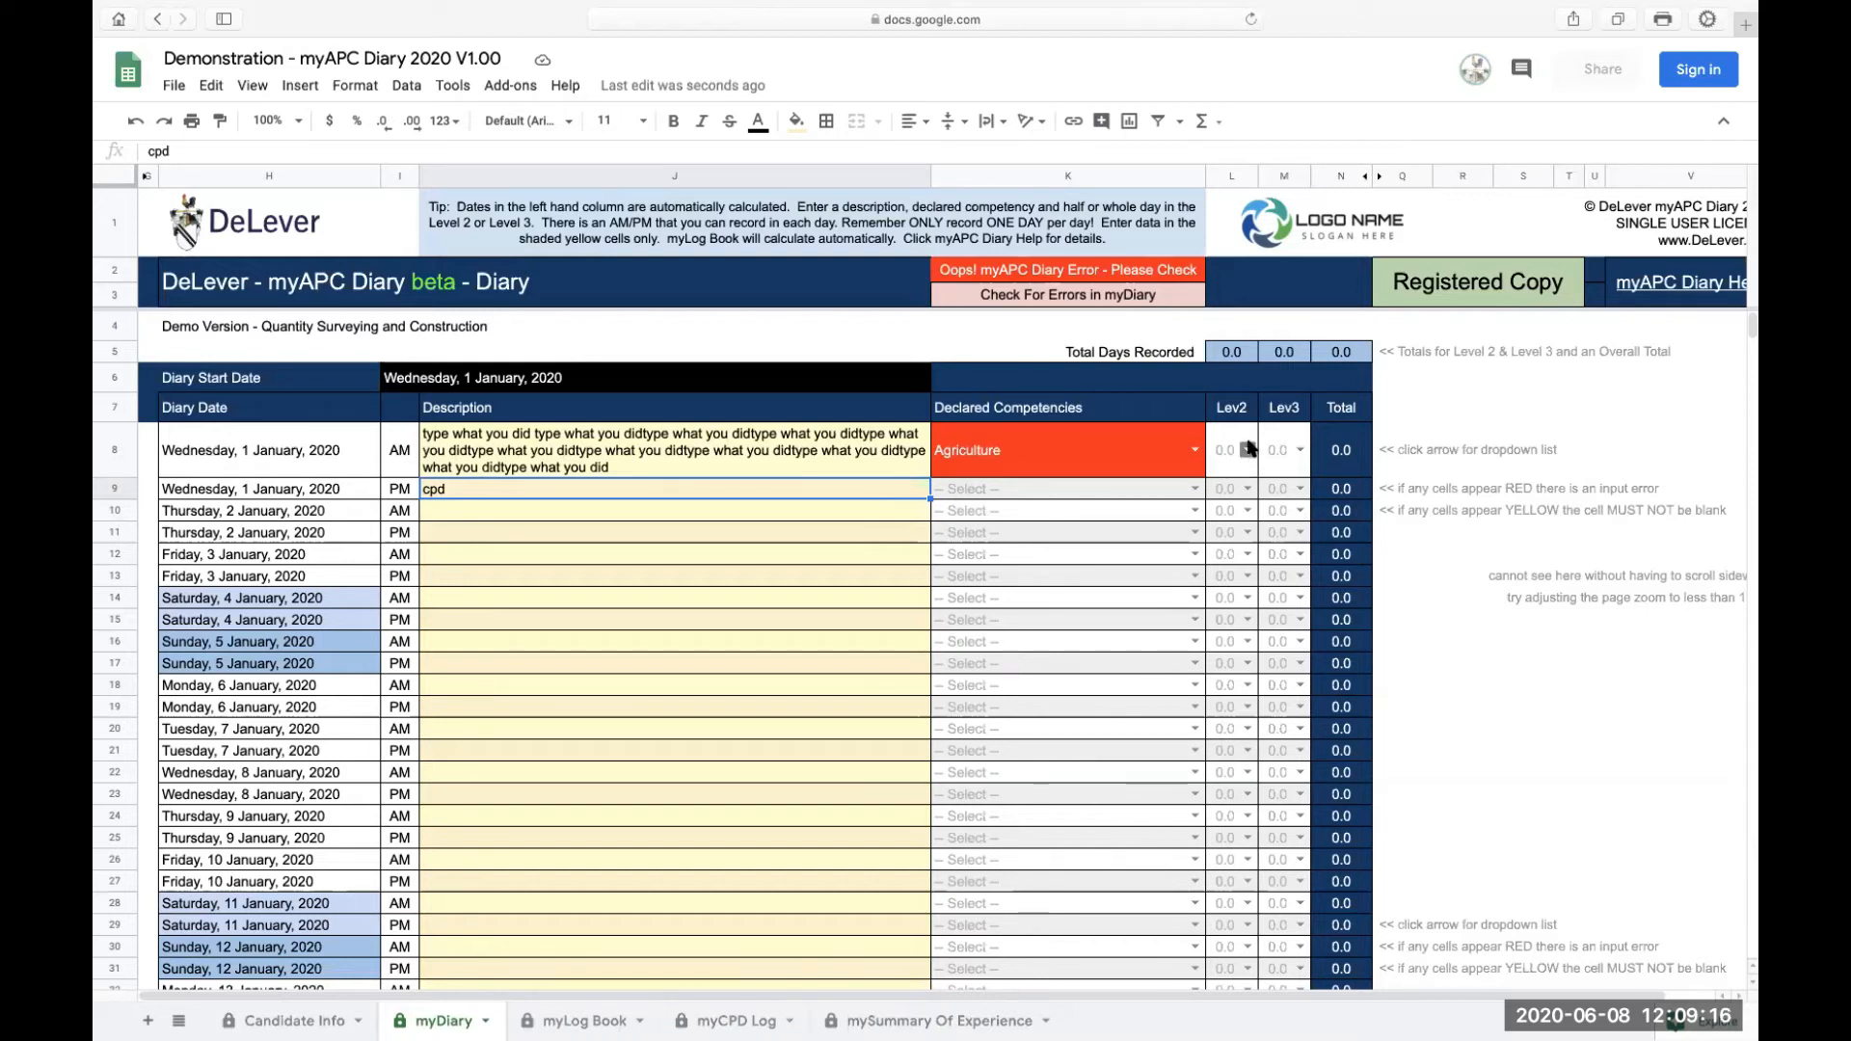
click(1232, 412)
click(1281, 413)
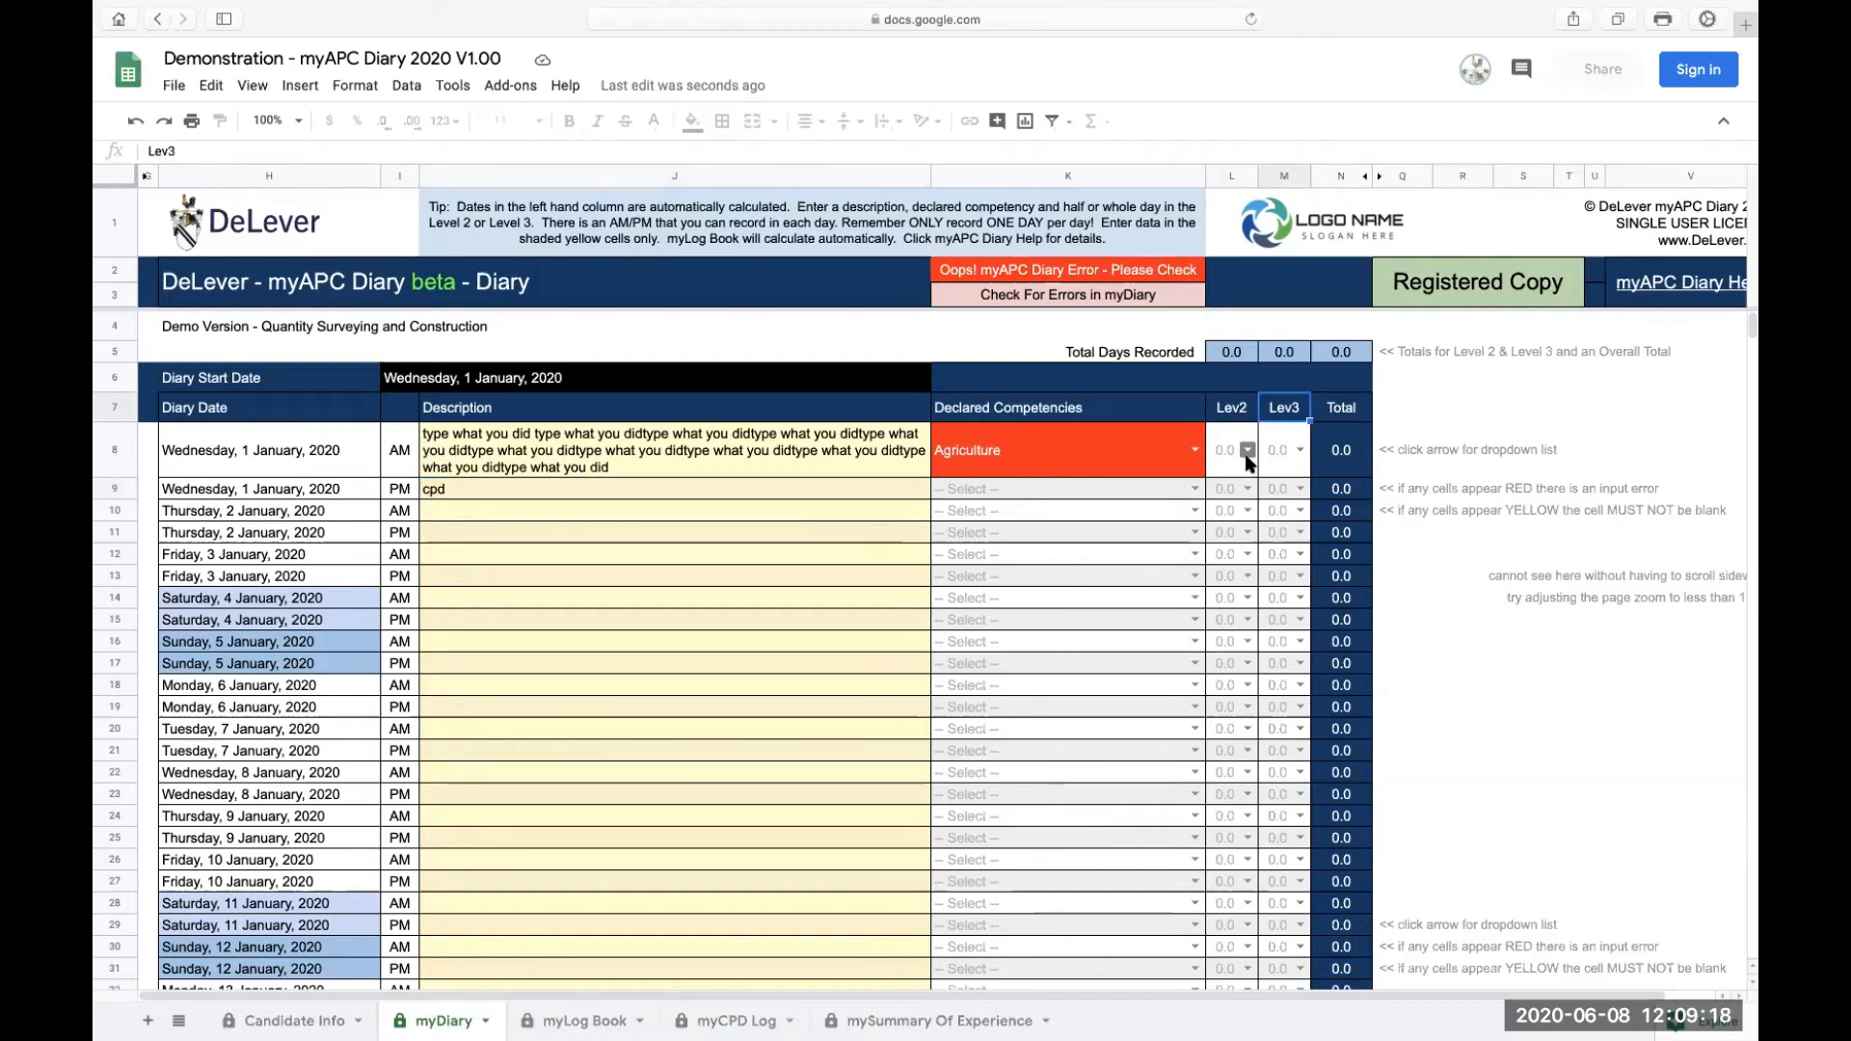
Step: Set the 1 January AM Level 2 days to 0.5 and change them to 1
click(1249, 450)
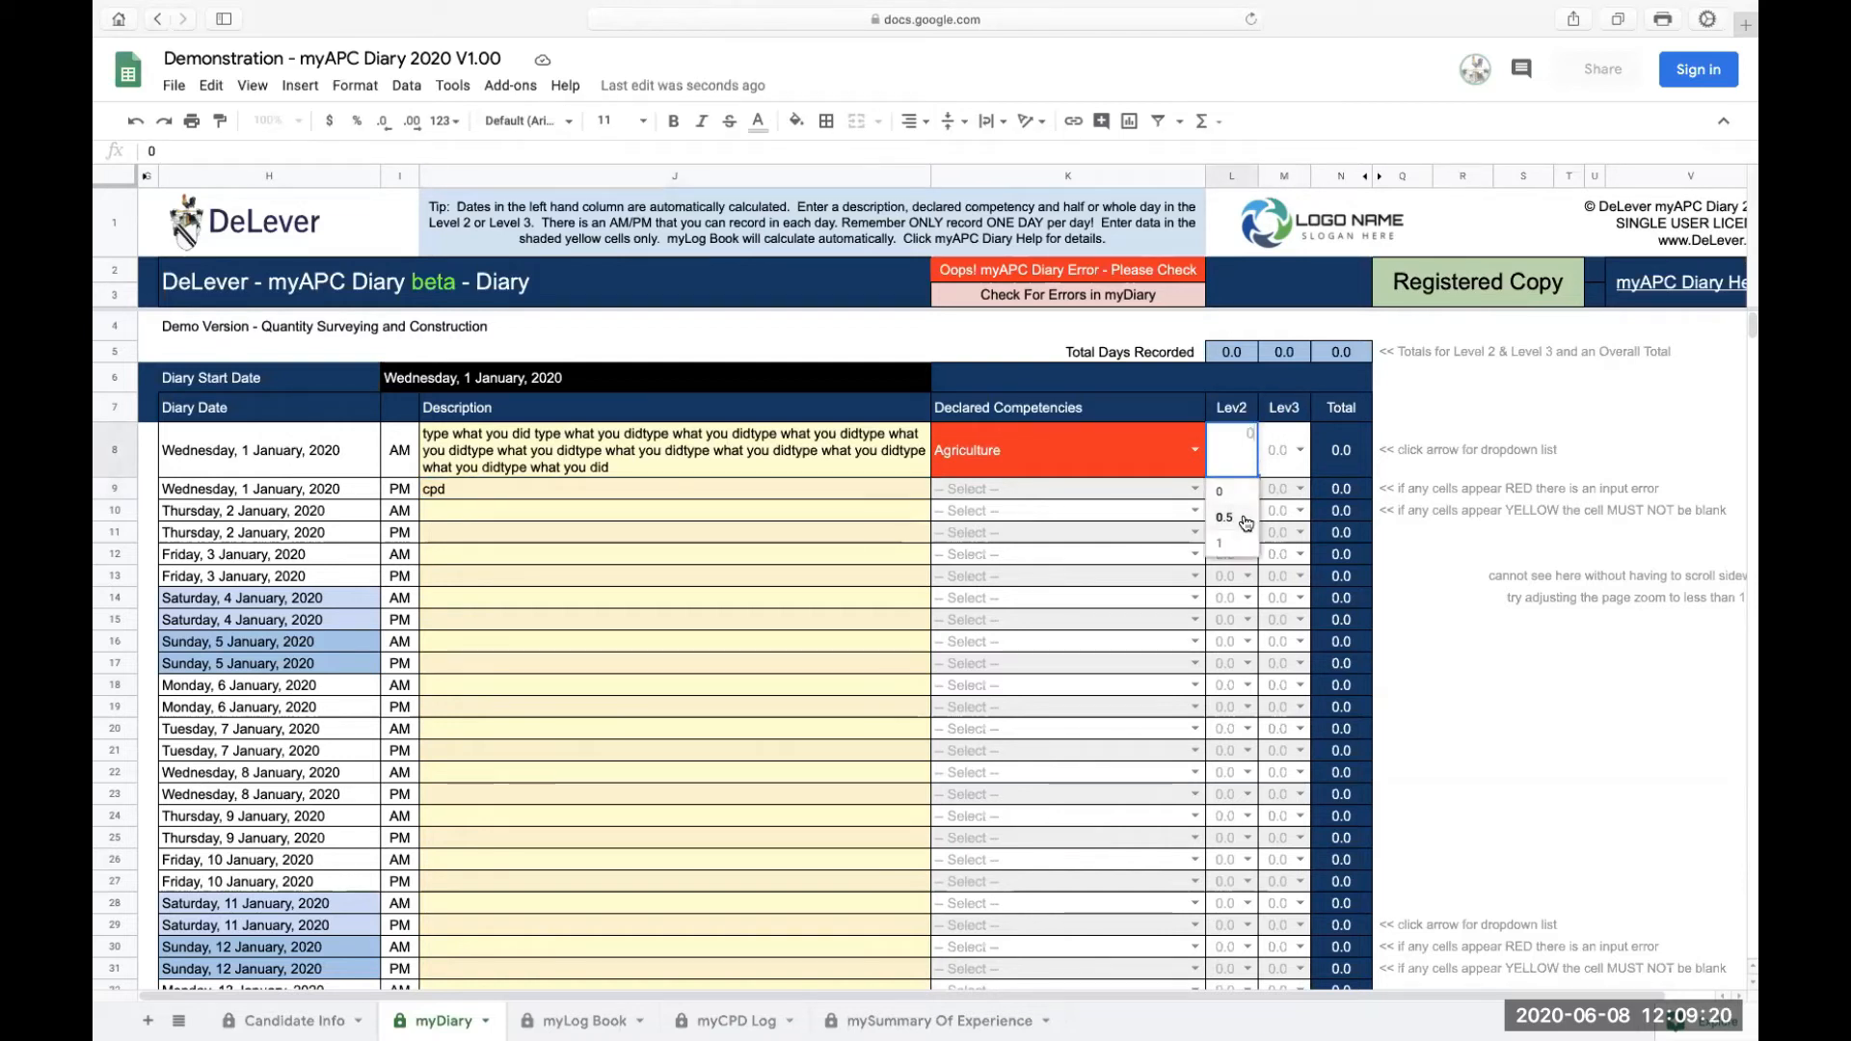
click(1245, 519)
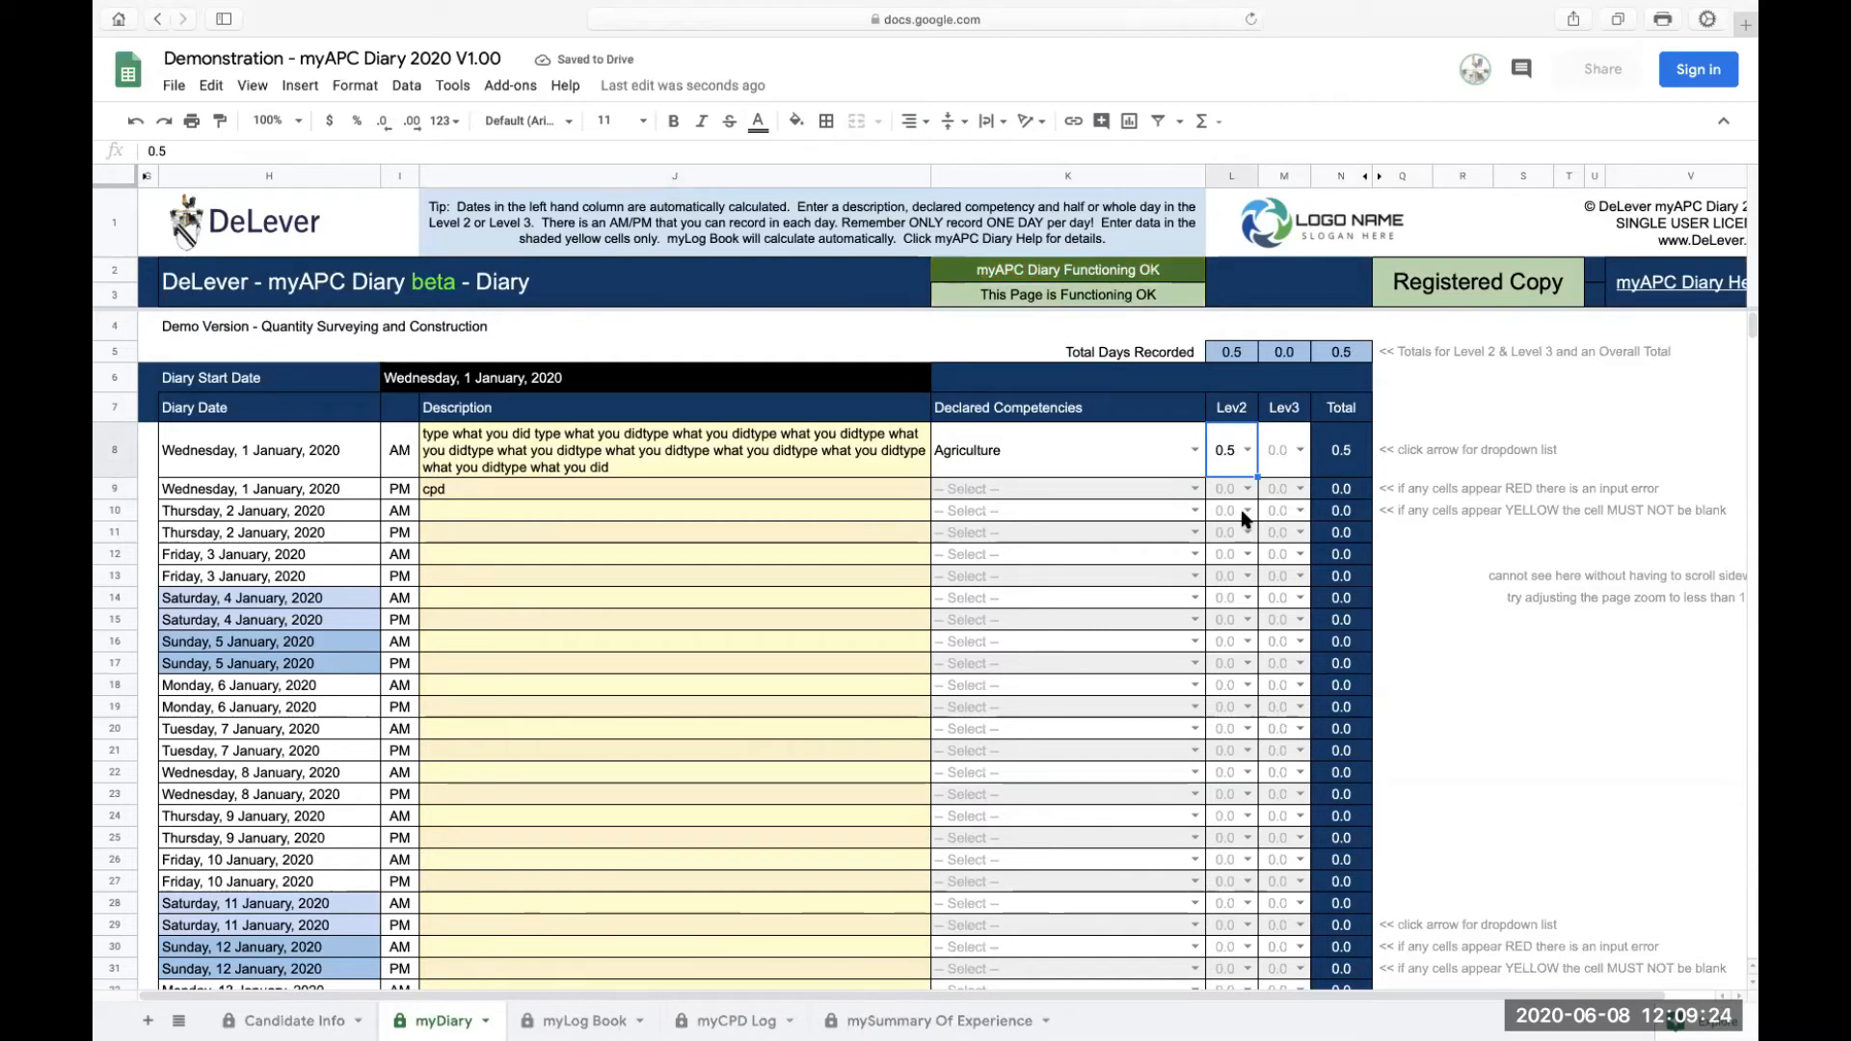
click(760, 482)
click(1243, 448)
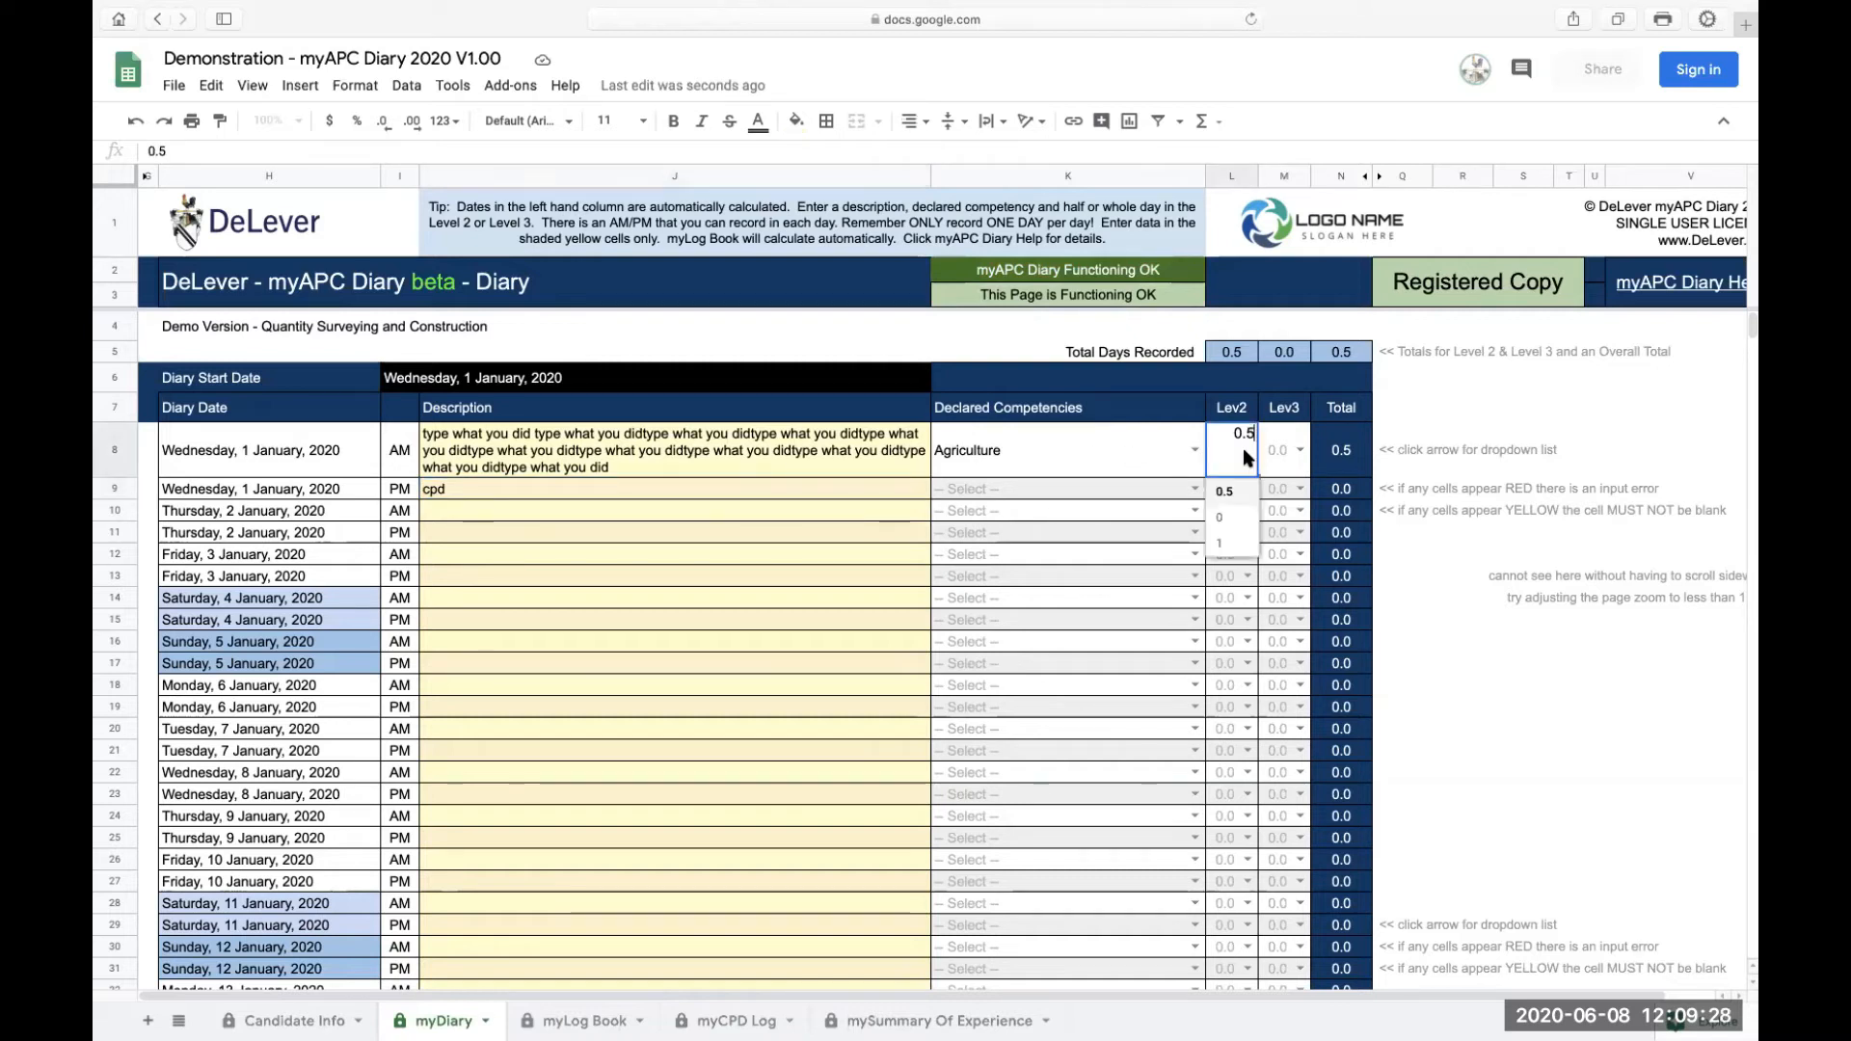
click(1243, 548)
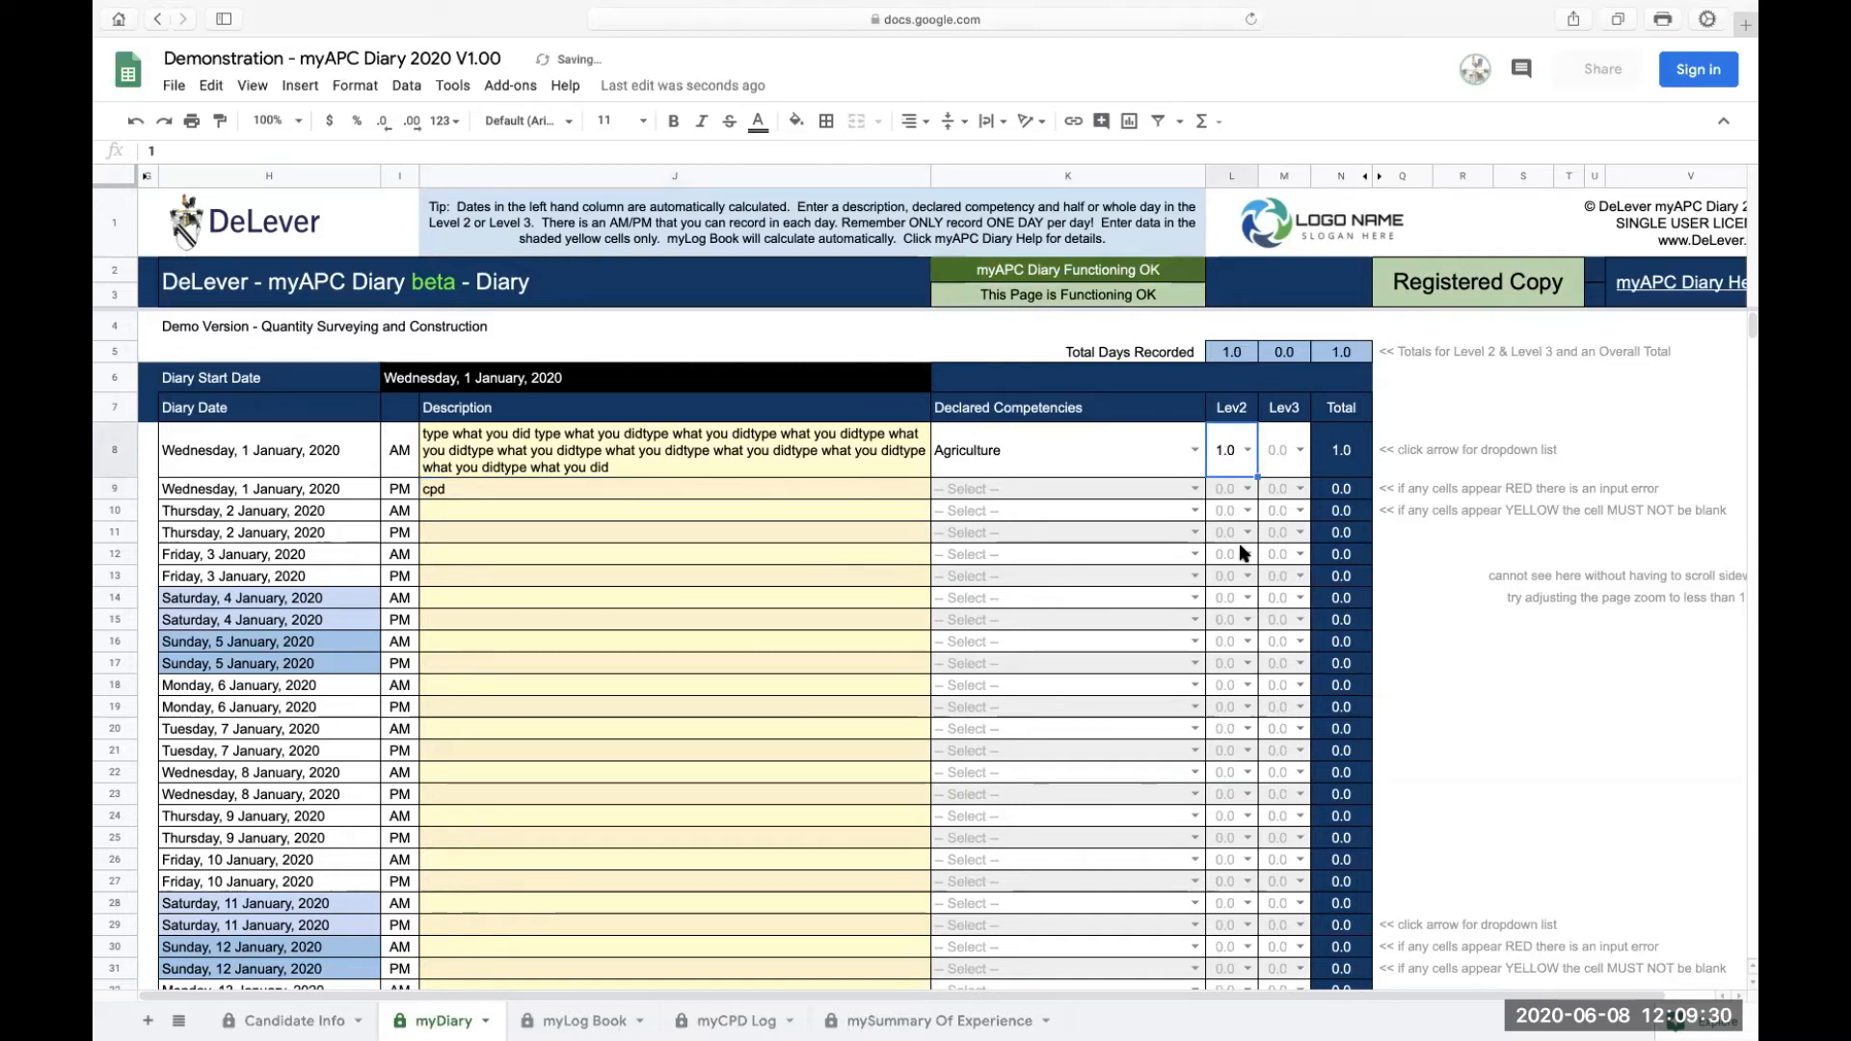
Step: Copy the cpd description to the 2 January PM row and clear it from the 1 January PM row
click(871, 489)
key(ctrl+c)
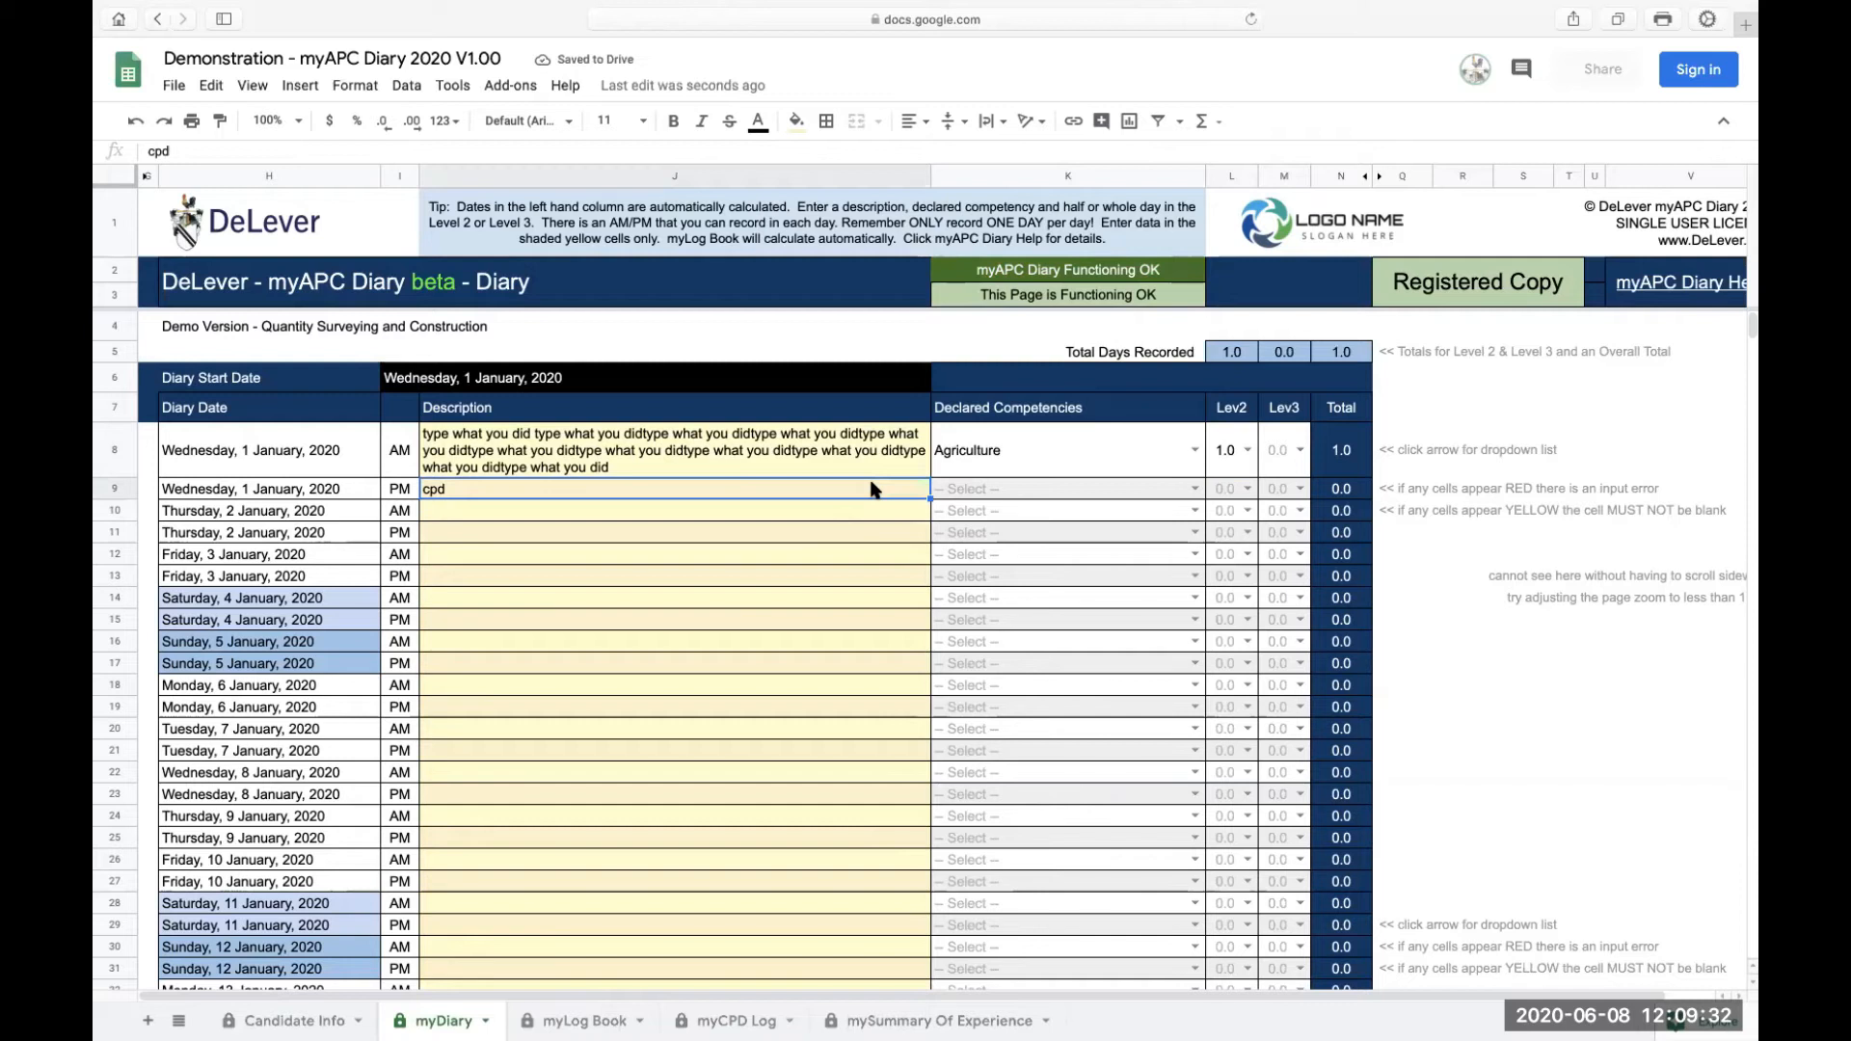
click(780, 535)
key(ctrl+v)
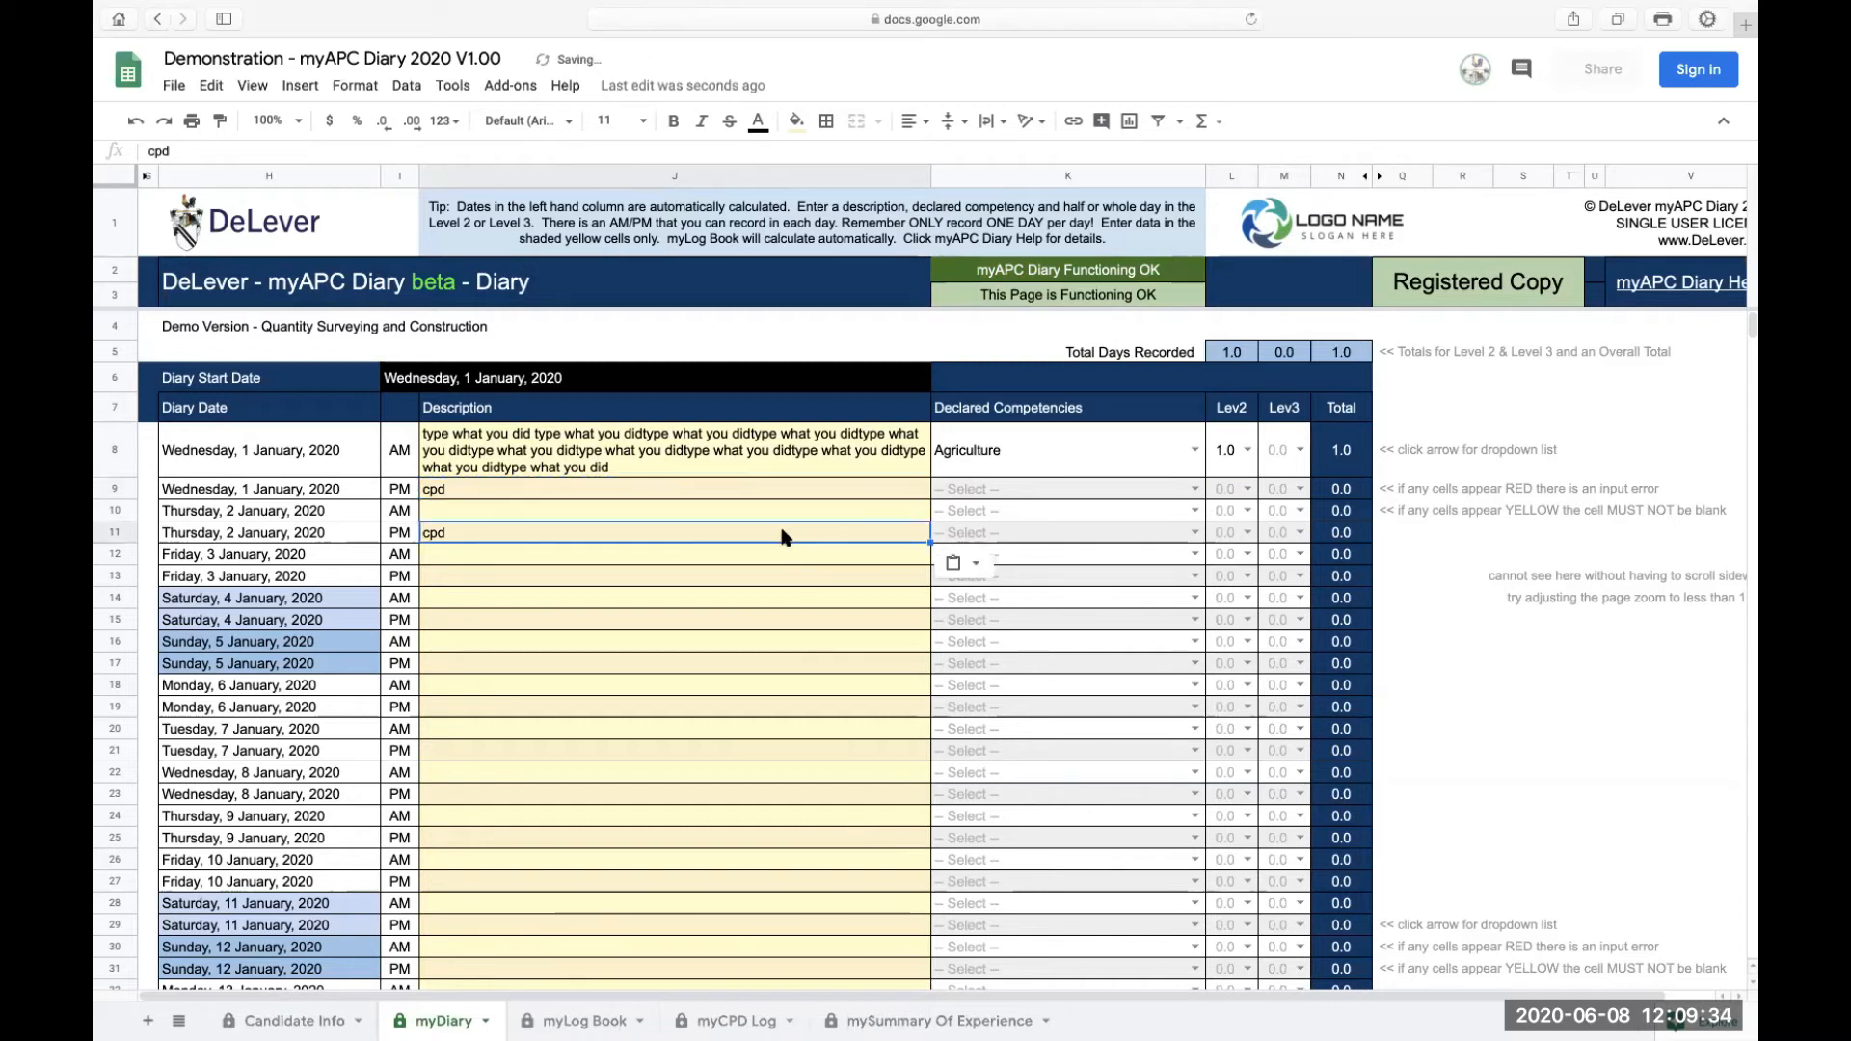
click(453, 492)
key(BackSpace)
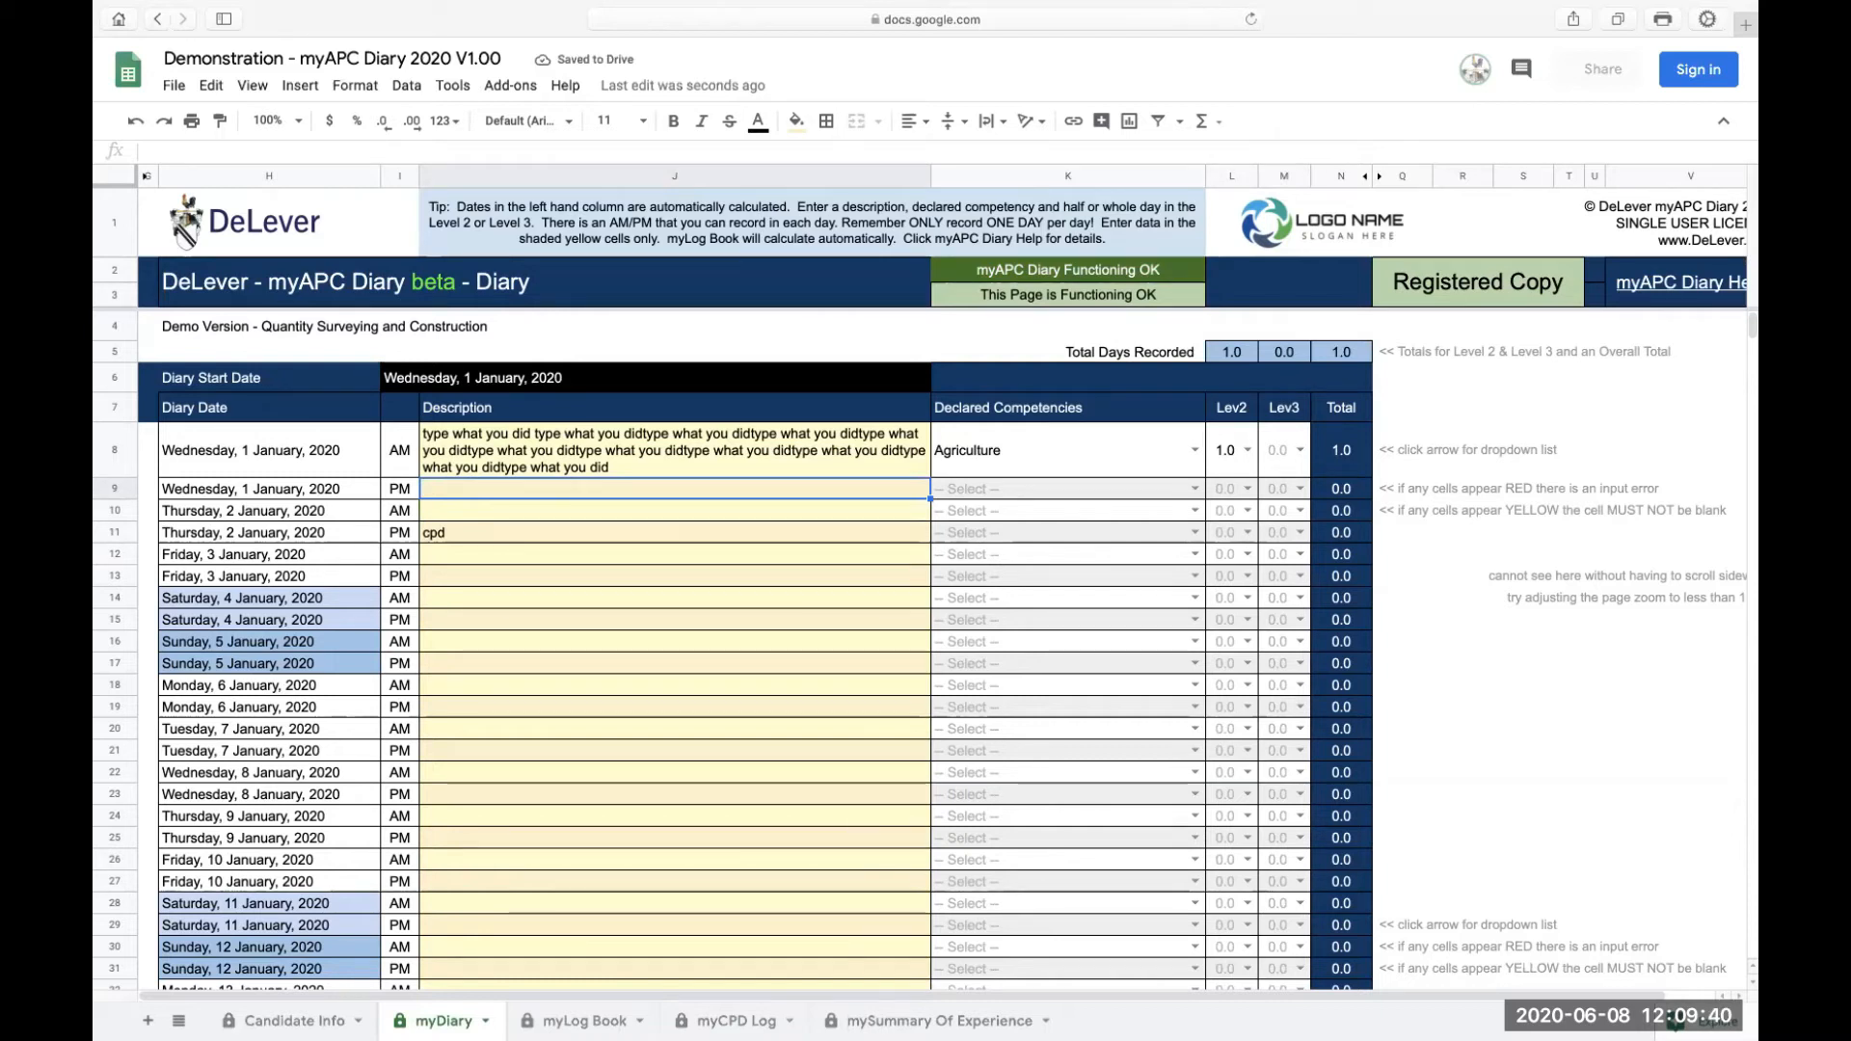
Step: Paste the 1 January AM description into the AM rows for 2, 3, 4 and 5 January
click(492, 443)
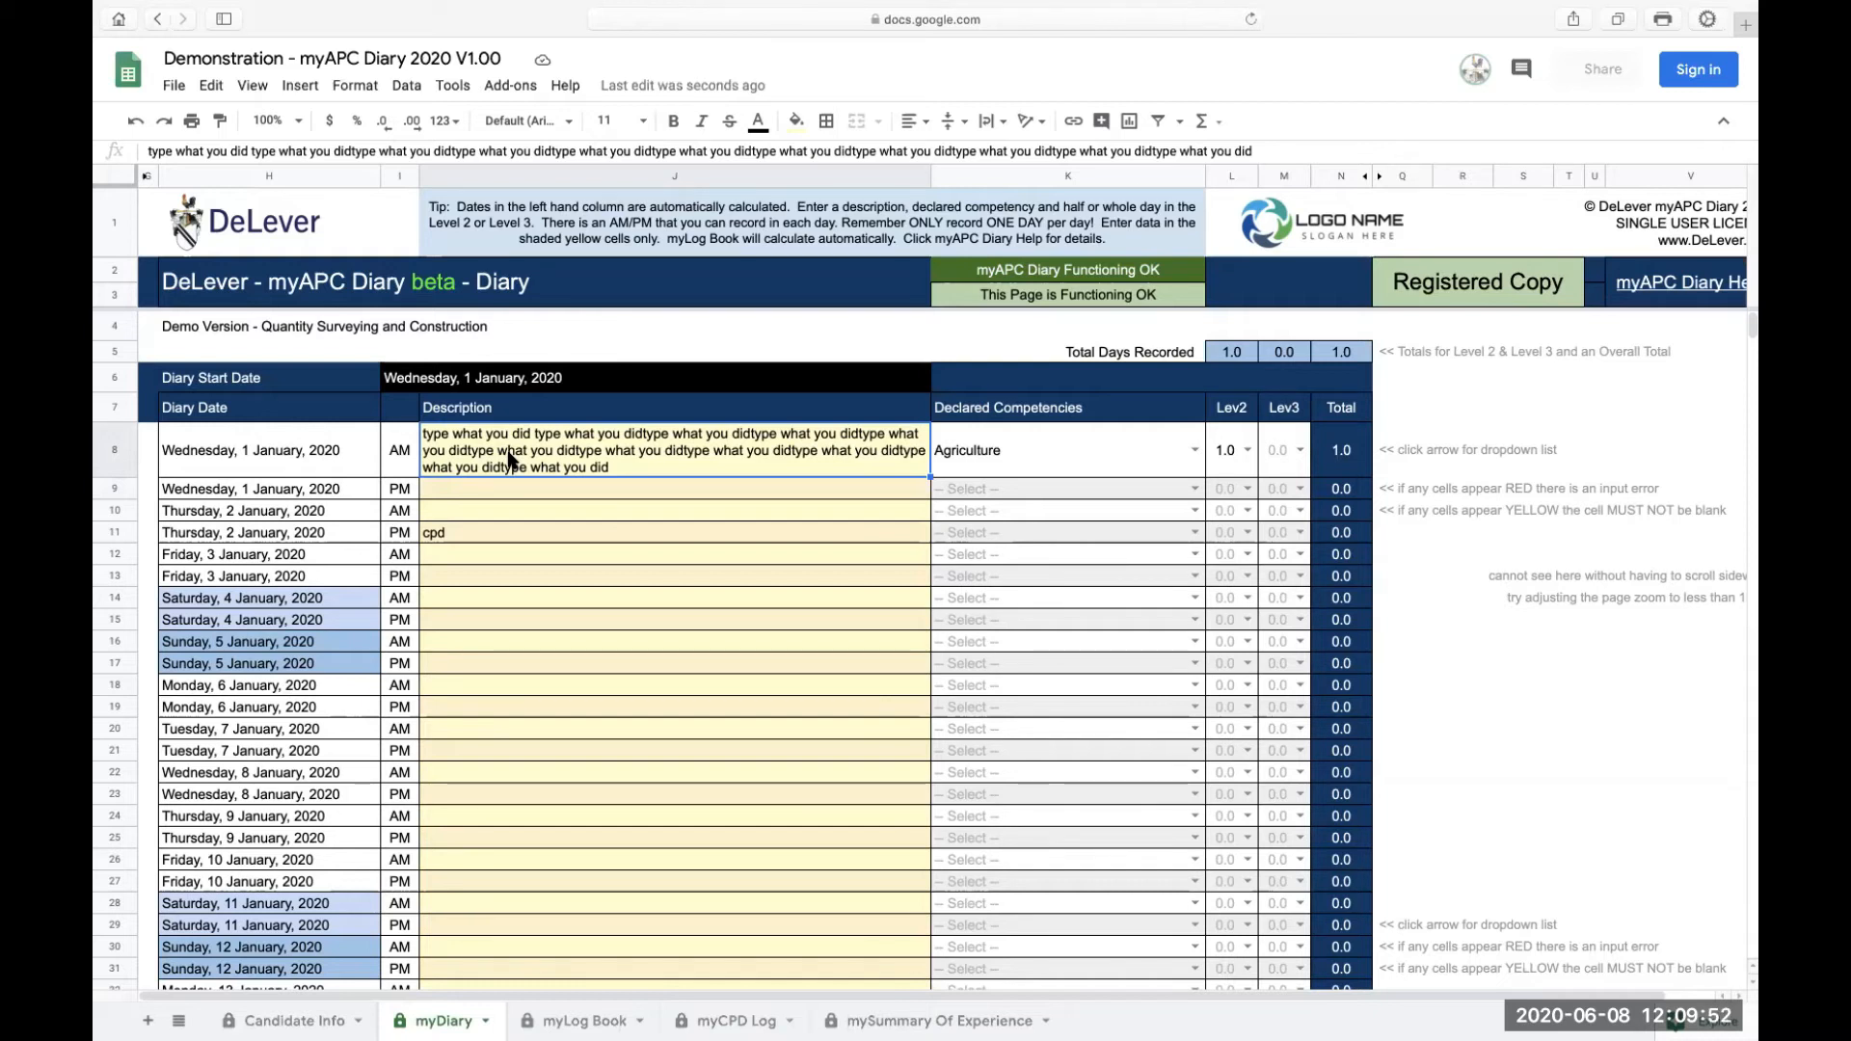
click(518, 511)
key(super+v)
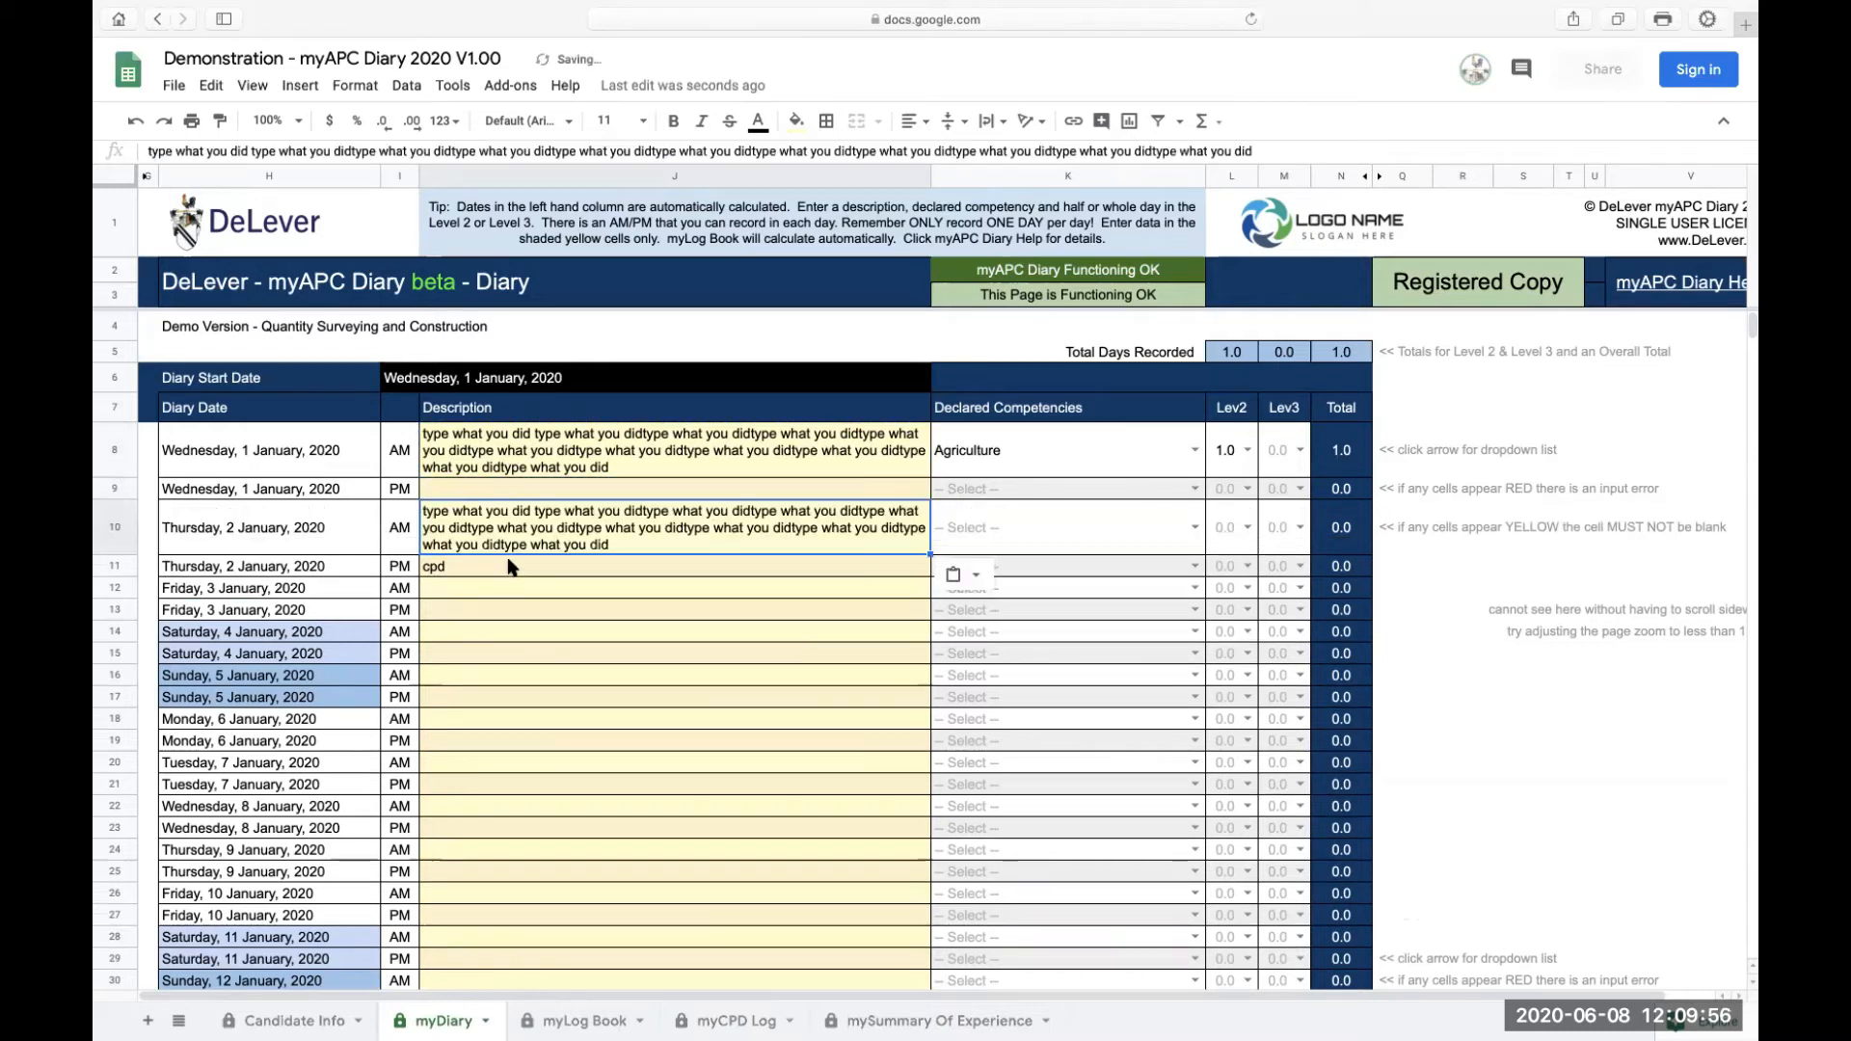
click(511, 588)
key(super+v)
click(513, 665)
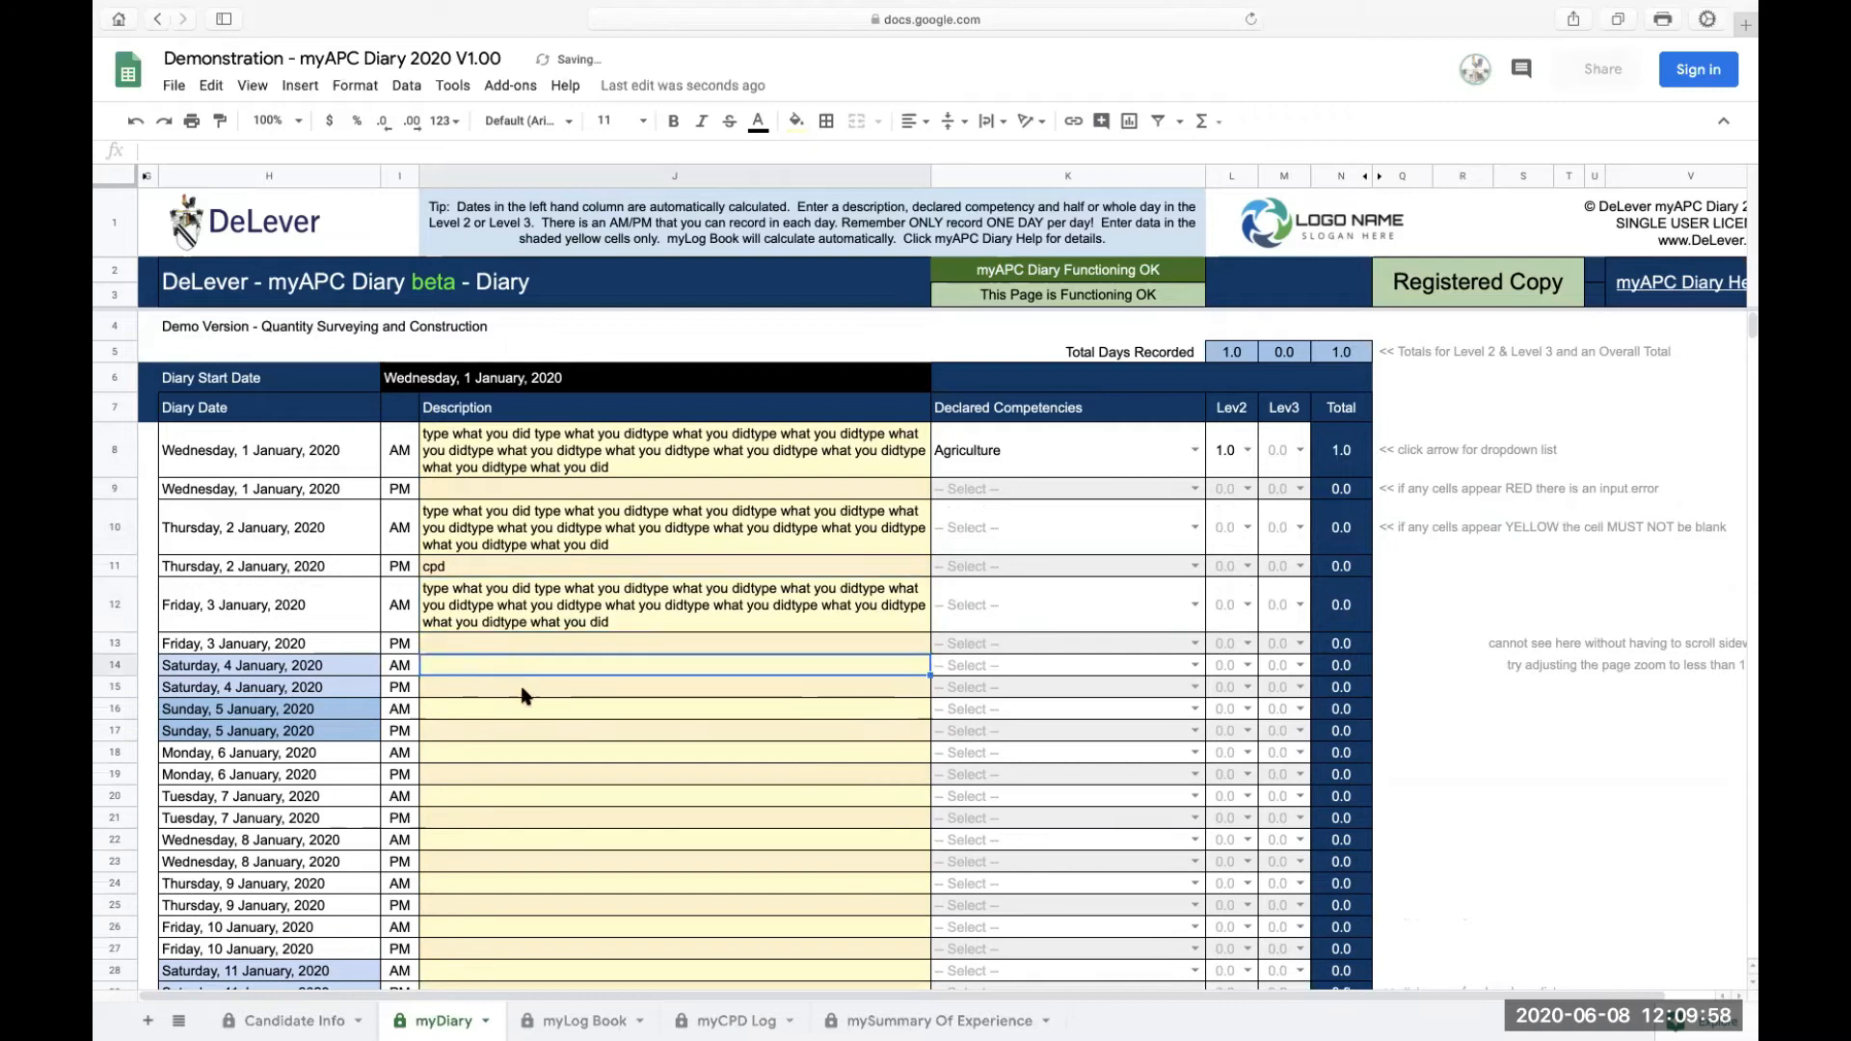
key(super+v)
click(519, 743)
key(super+v)
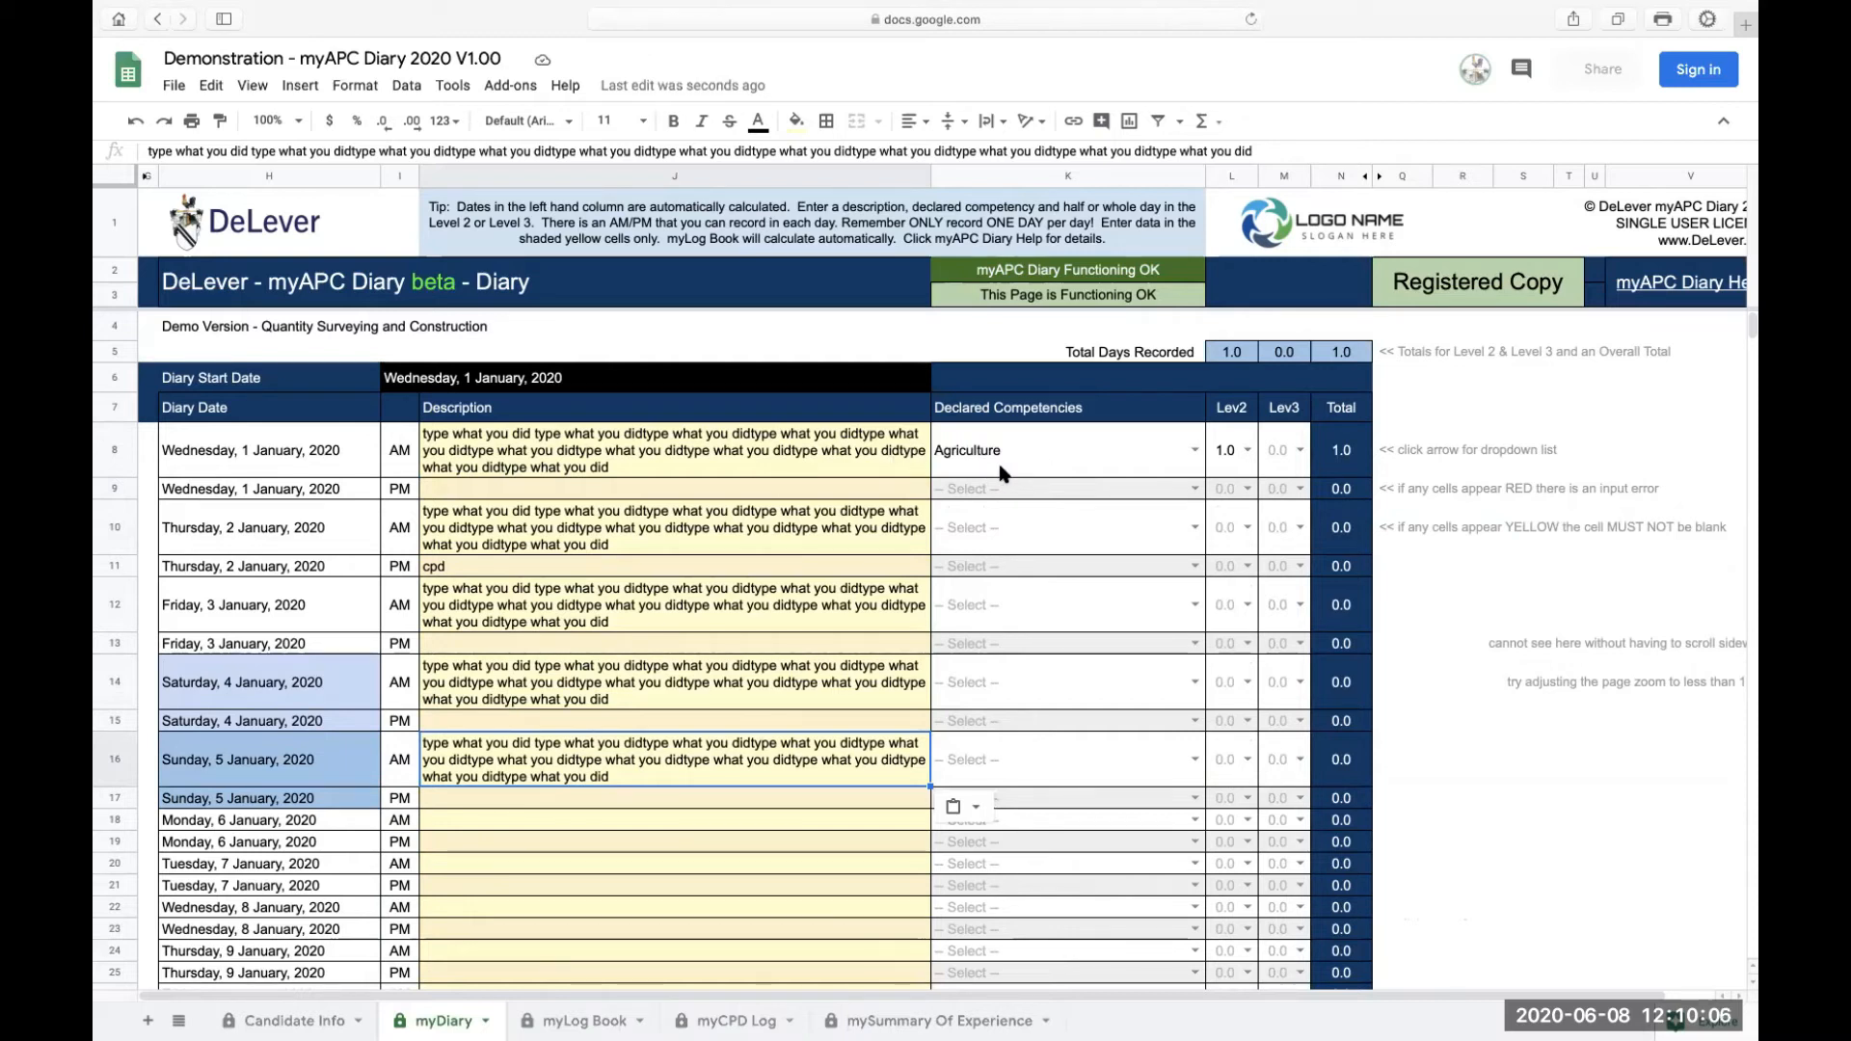
Step: Copy the 1 January AM competency and level values into the AM rows for 2 to 5 January
click(844, 455)
drag(965, 461, 1269, 464)
key(ctrl+c)
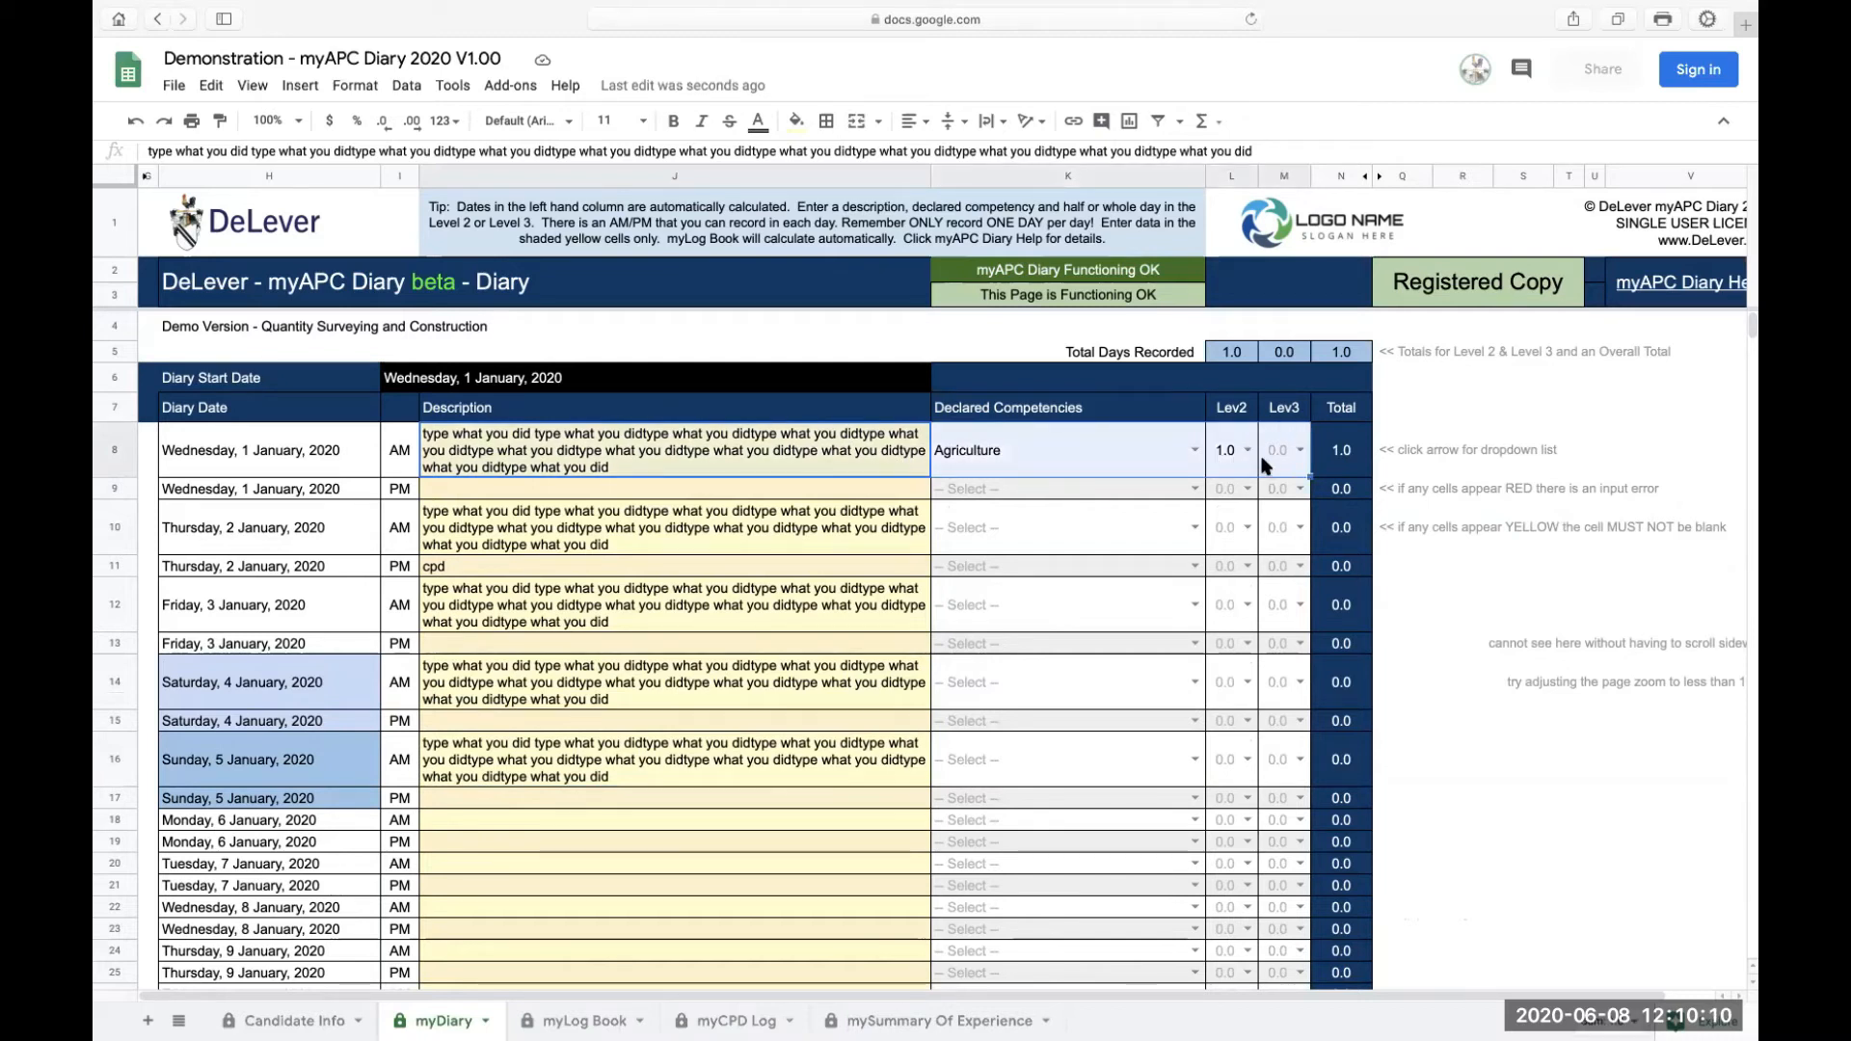
click(863, 528)
key(ctrl+v)
click(871, 603)
key(ctrl+v)
click(850, 685)
key(ctrl+v)
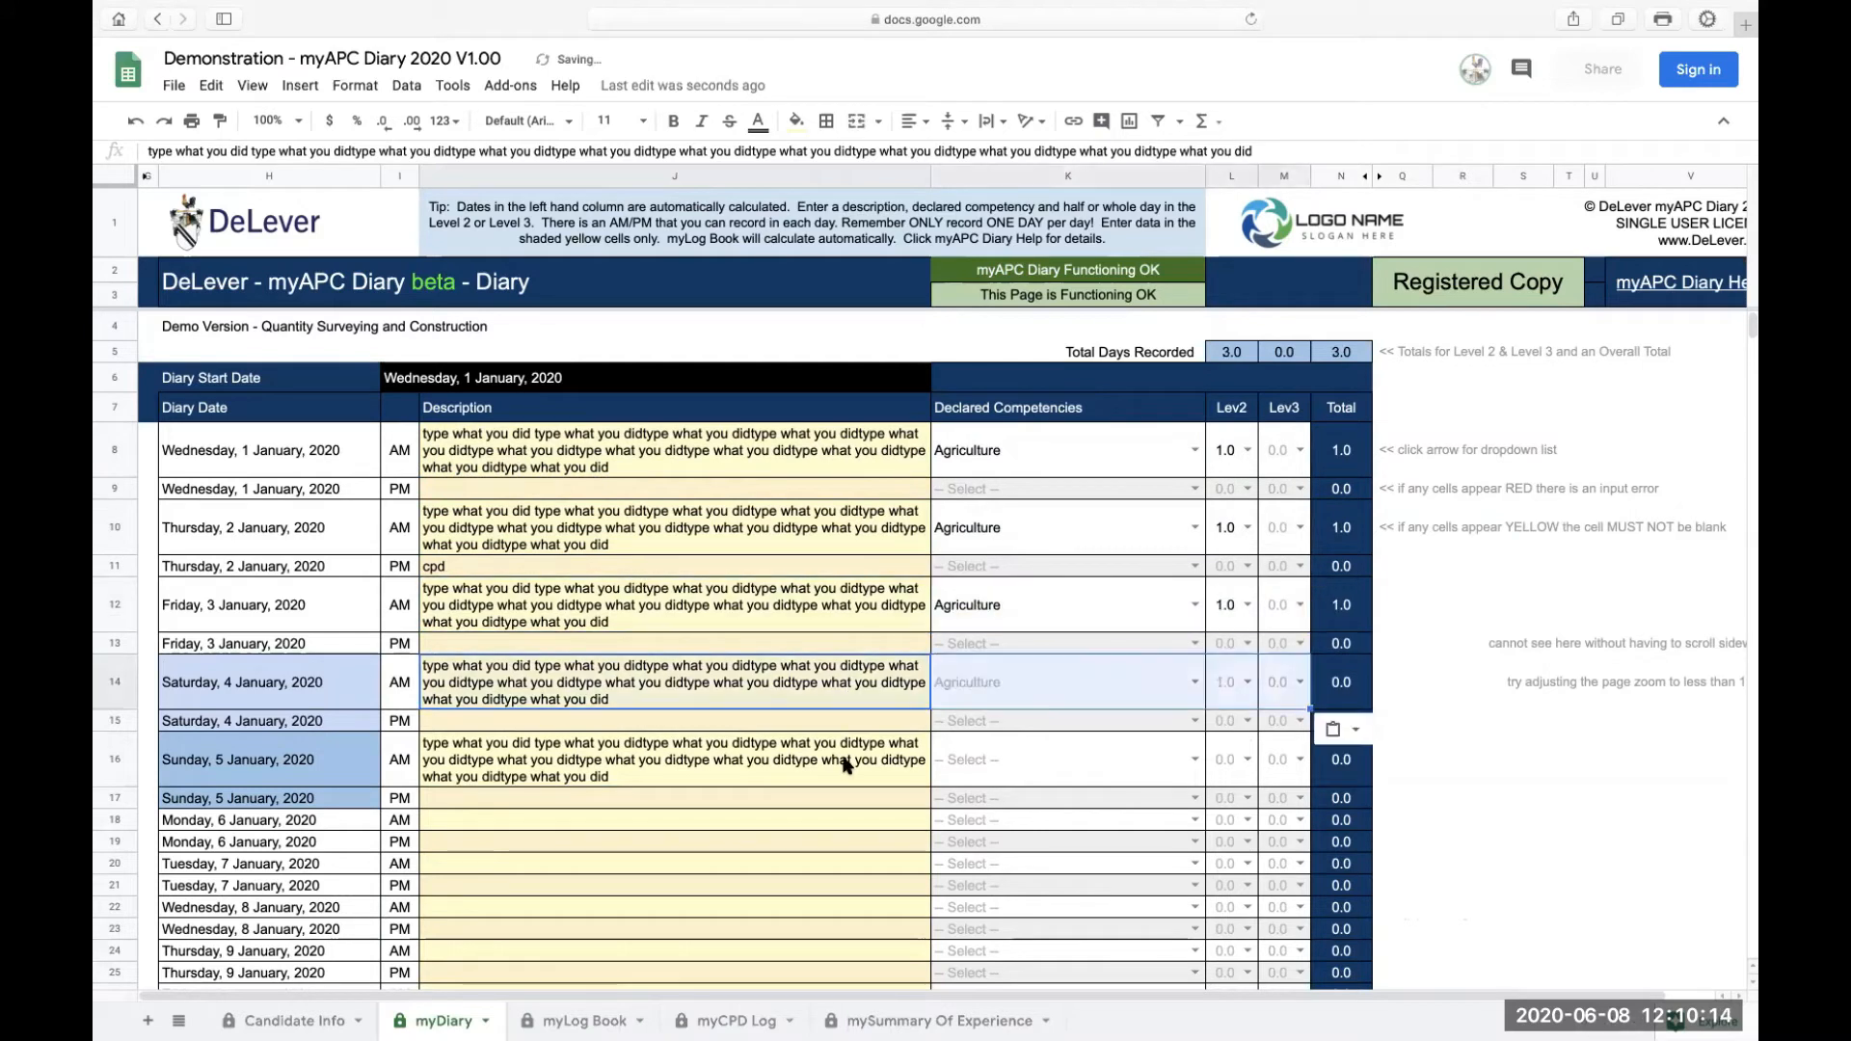
click(848, 759)
key(ctrl+v)
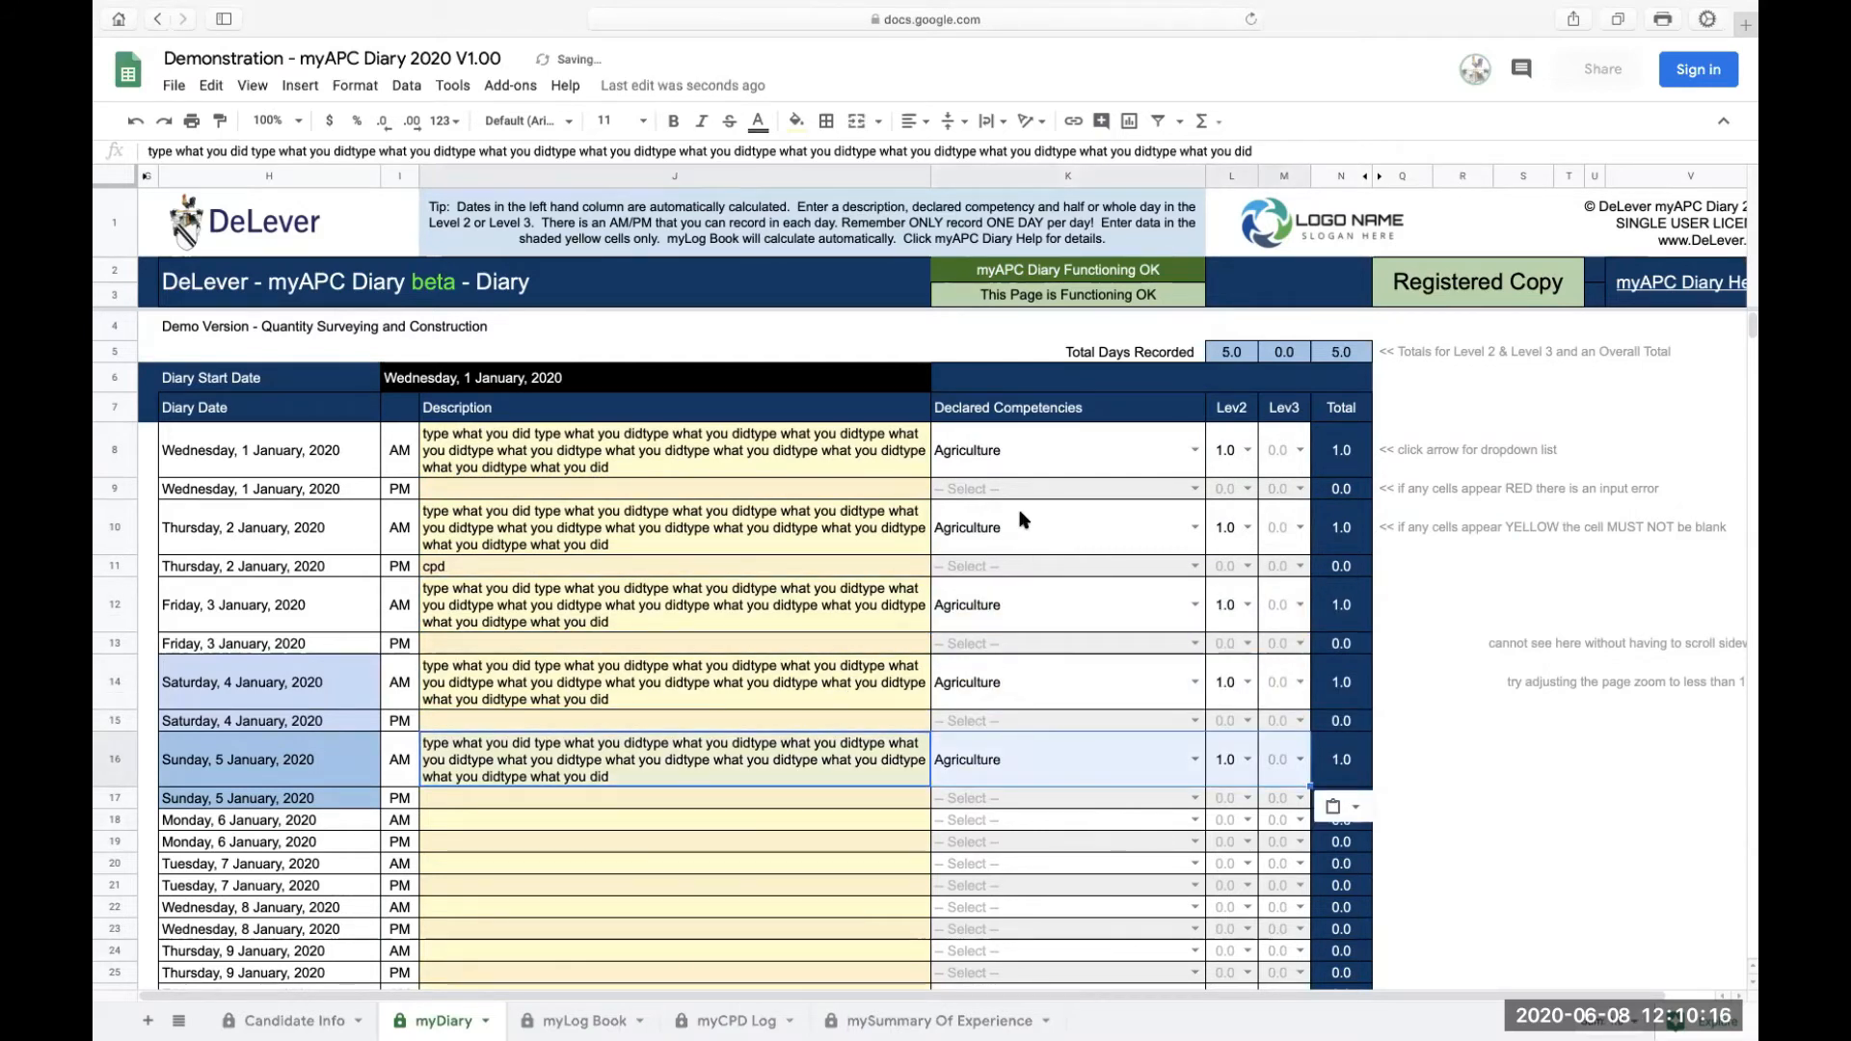
Step: Inspect the Total Days Recorded formula and the Level 3 dropdown of the 2 January AM row
click(1020, 517)
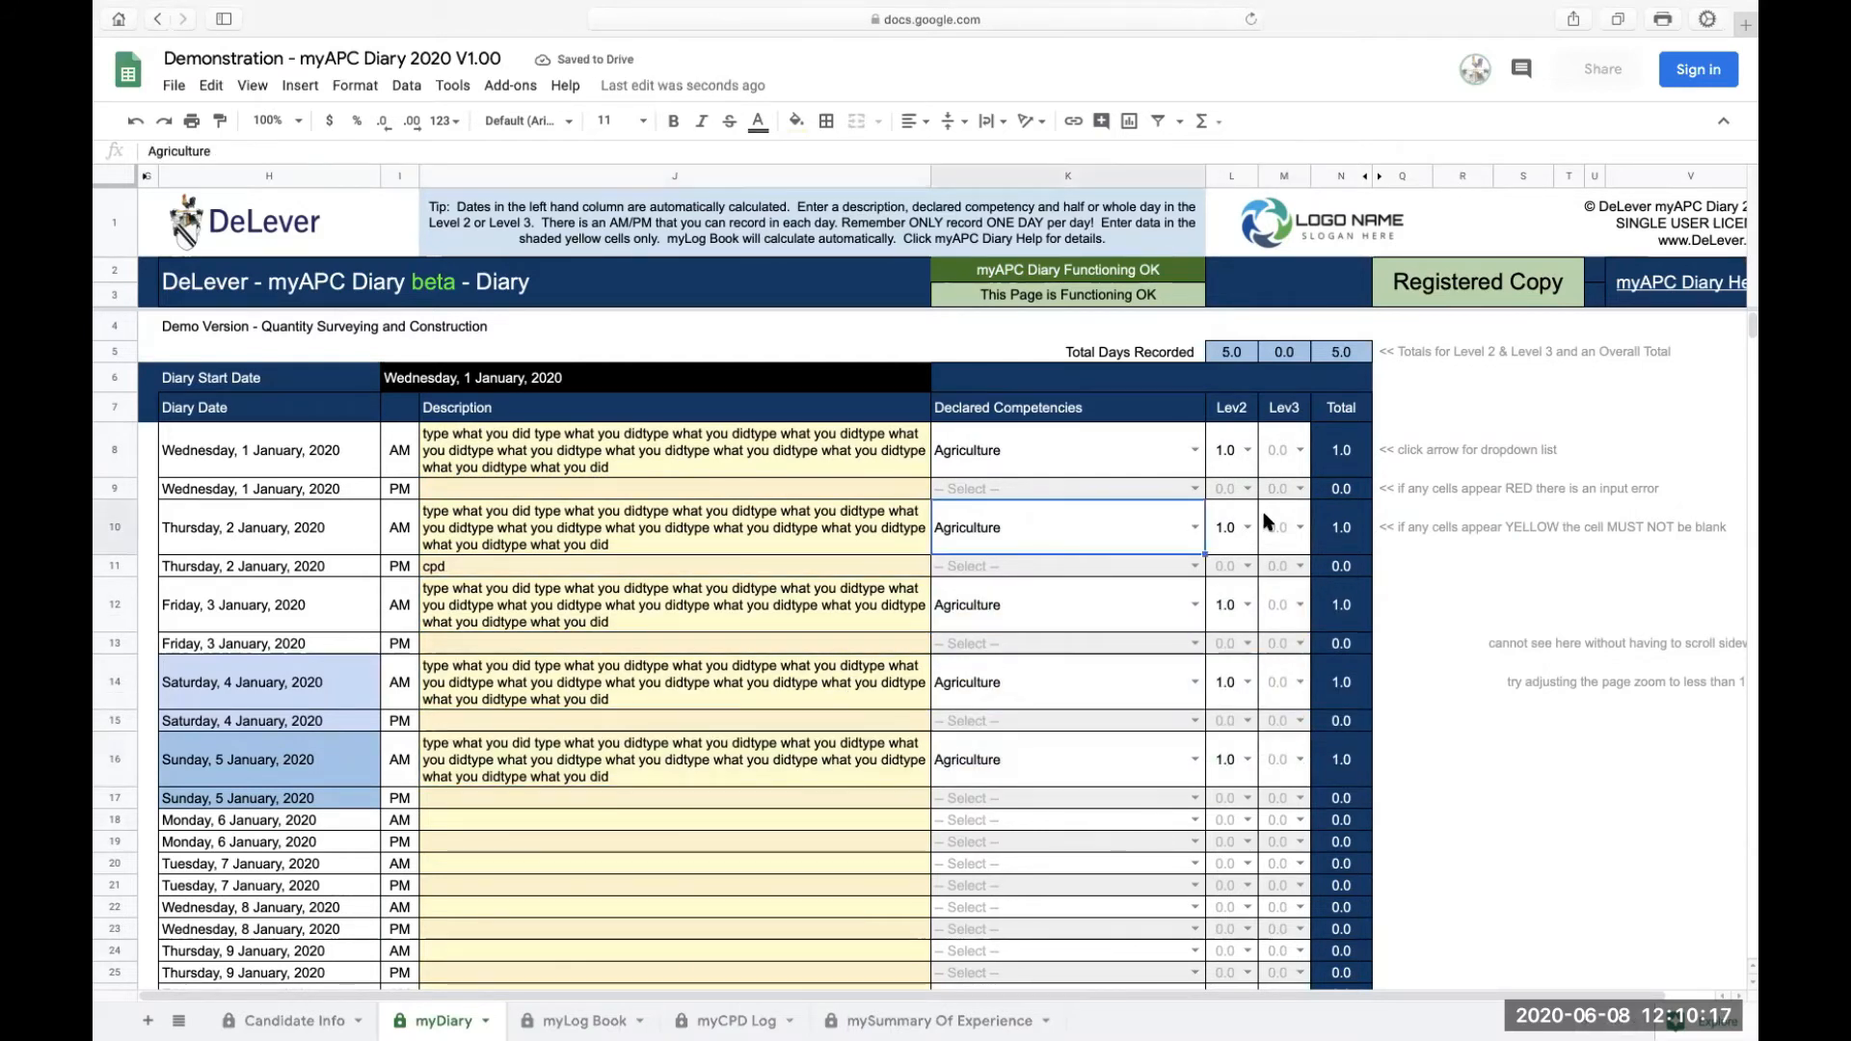
click(1235, 351)
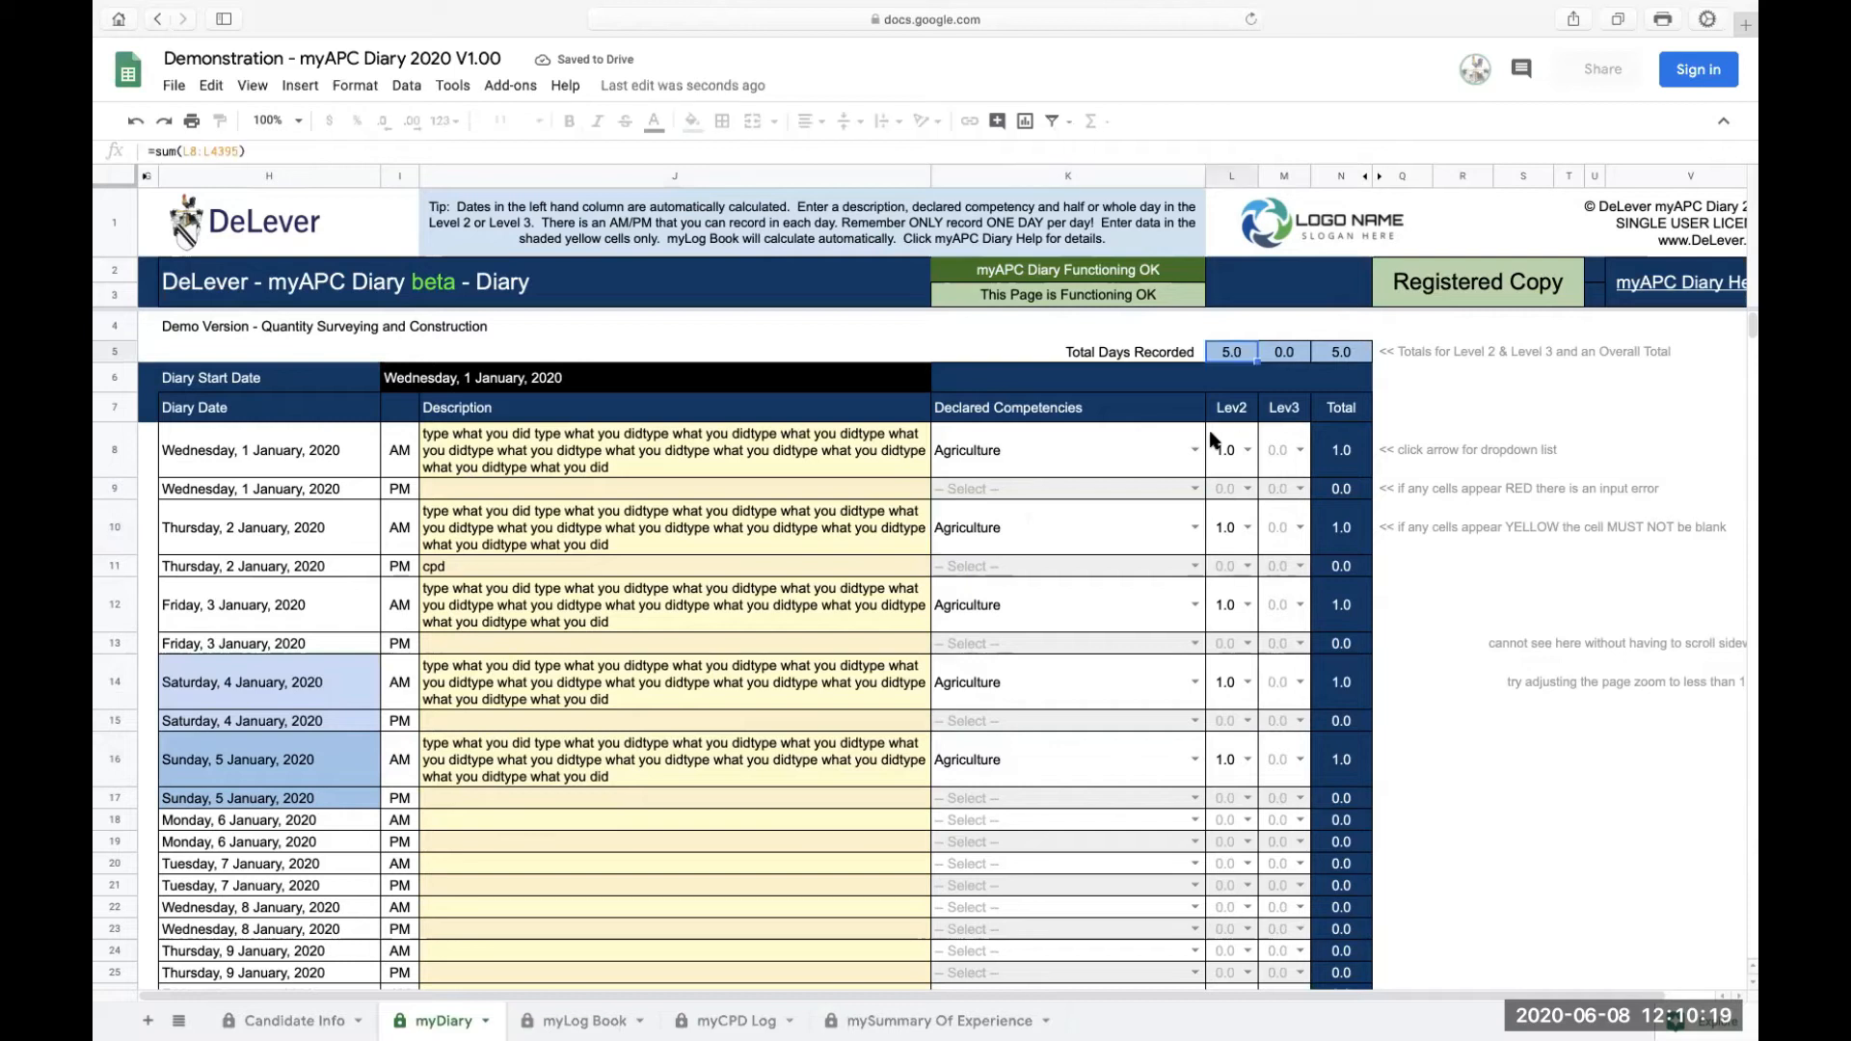
click(1299, 527)
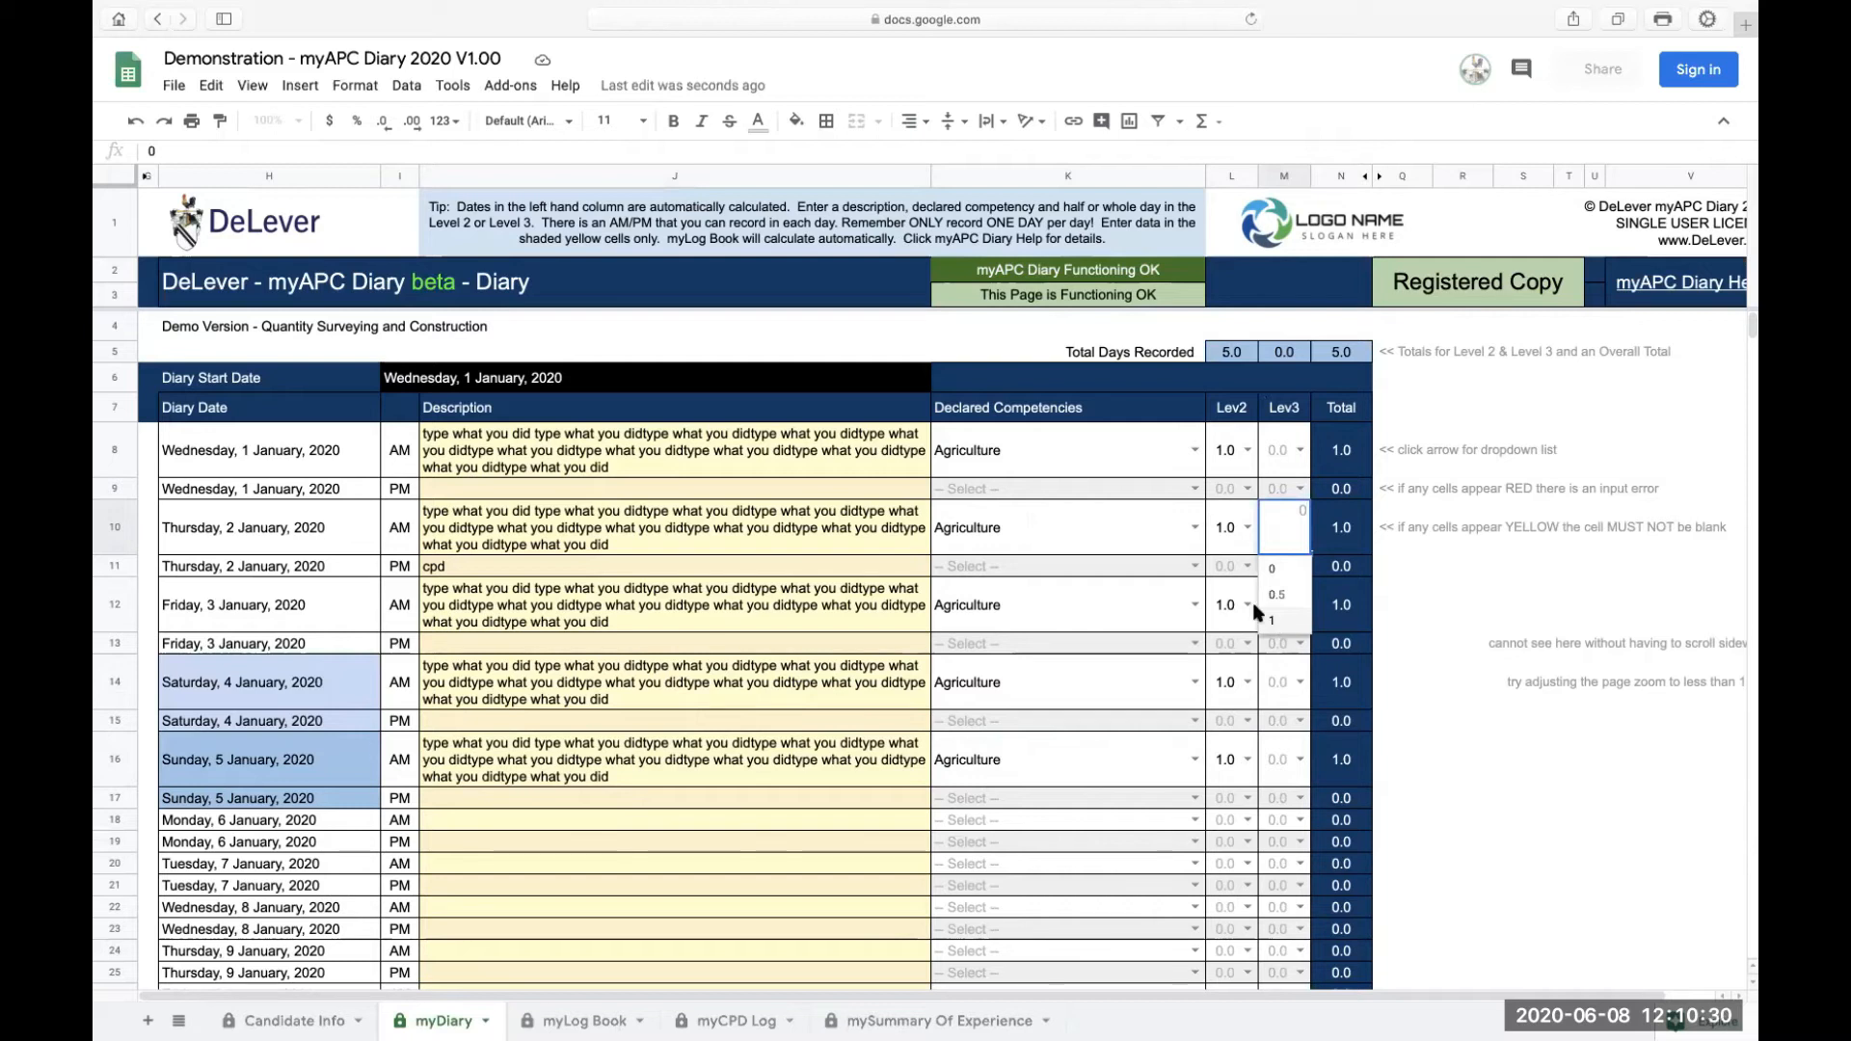
Step: Set the 6 January AM competency to Agriculture by typing ag and accepting the suggestion
click(986, 829)
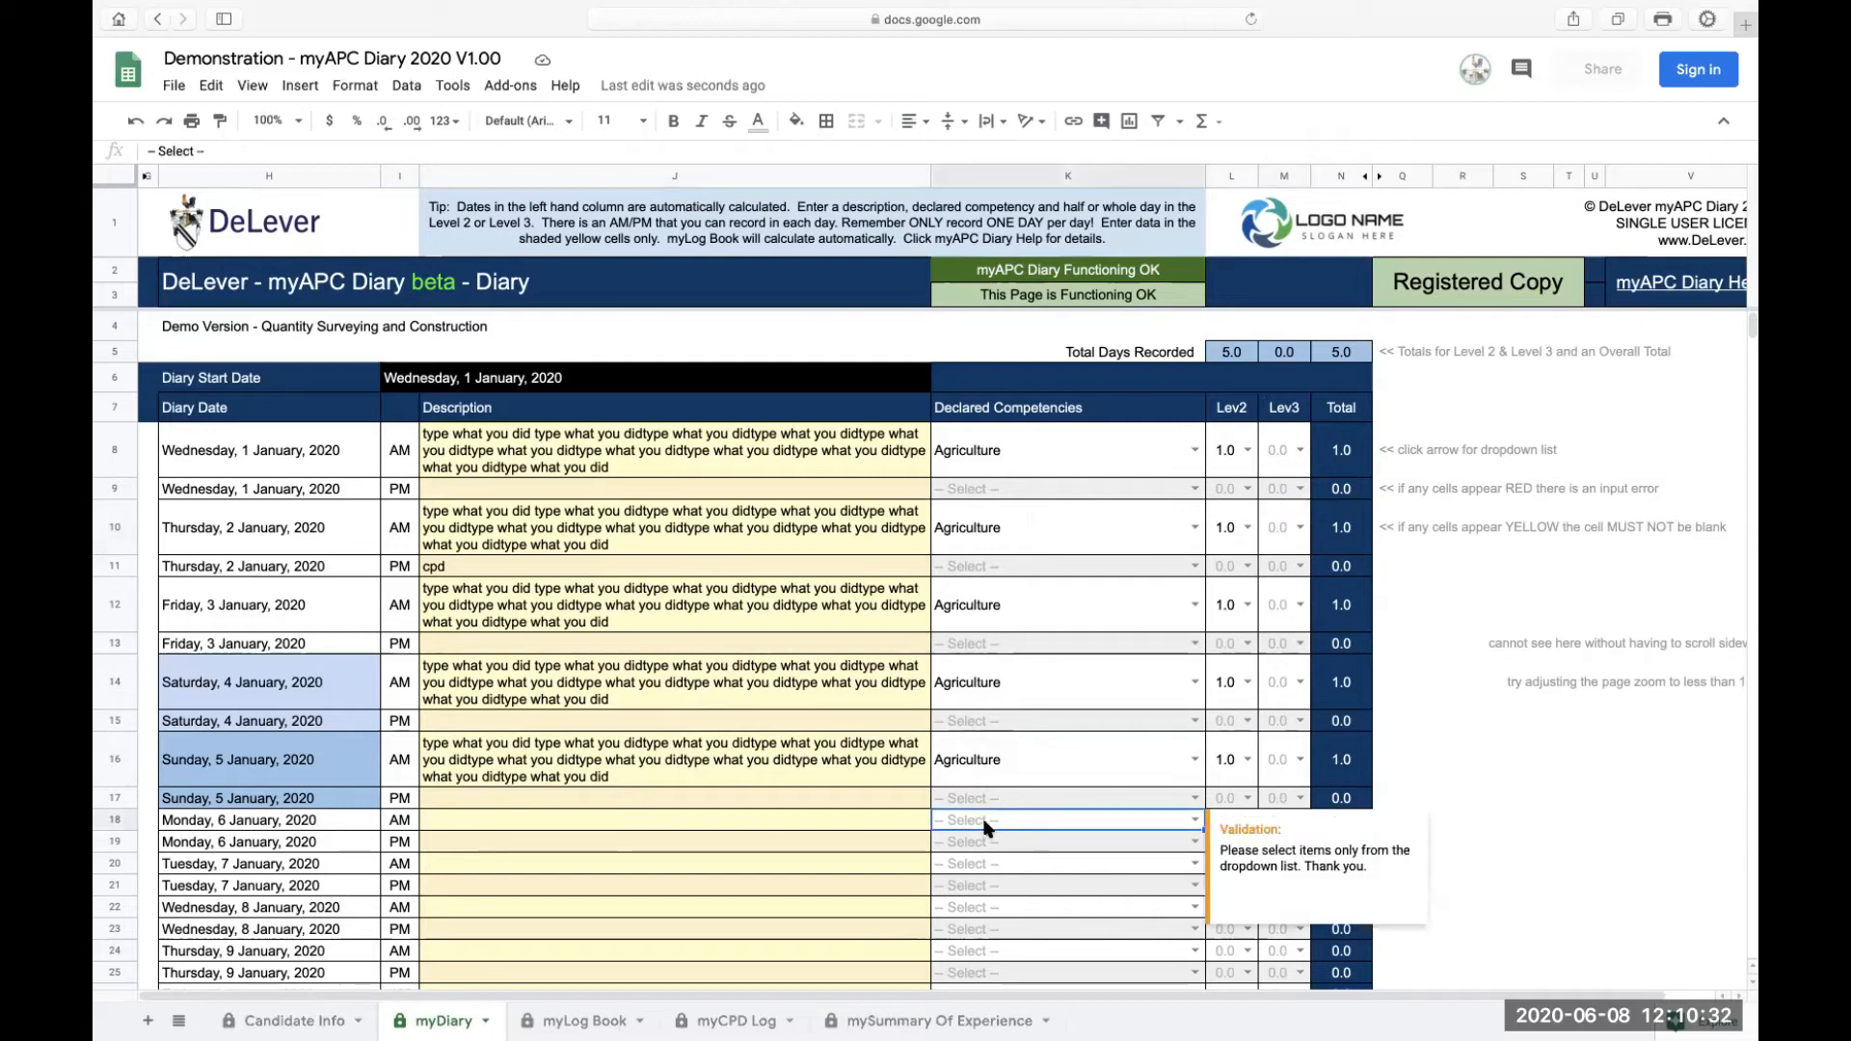
text(a)
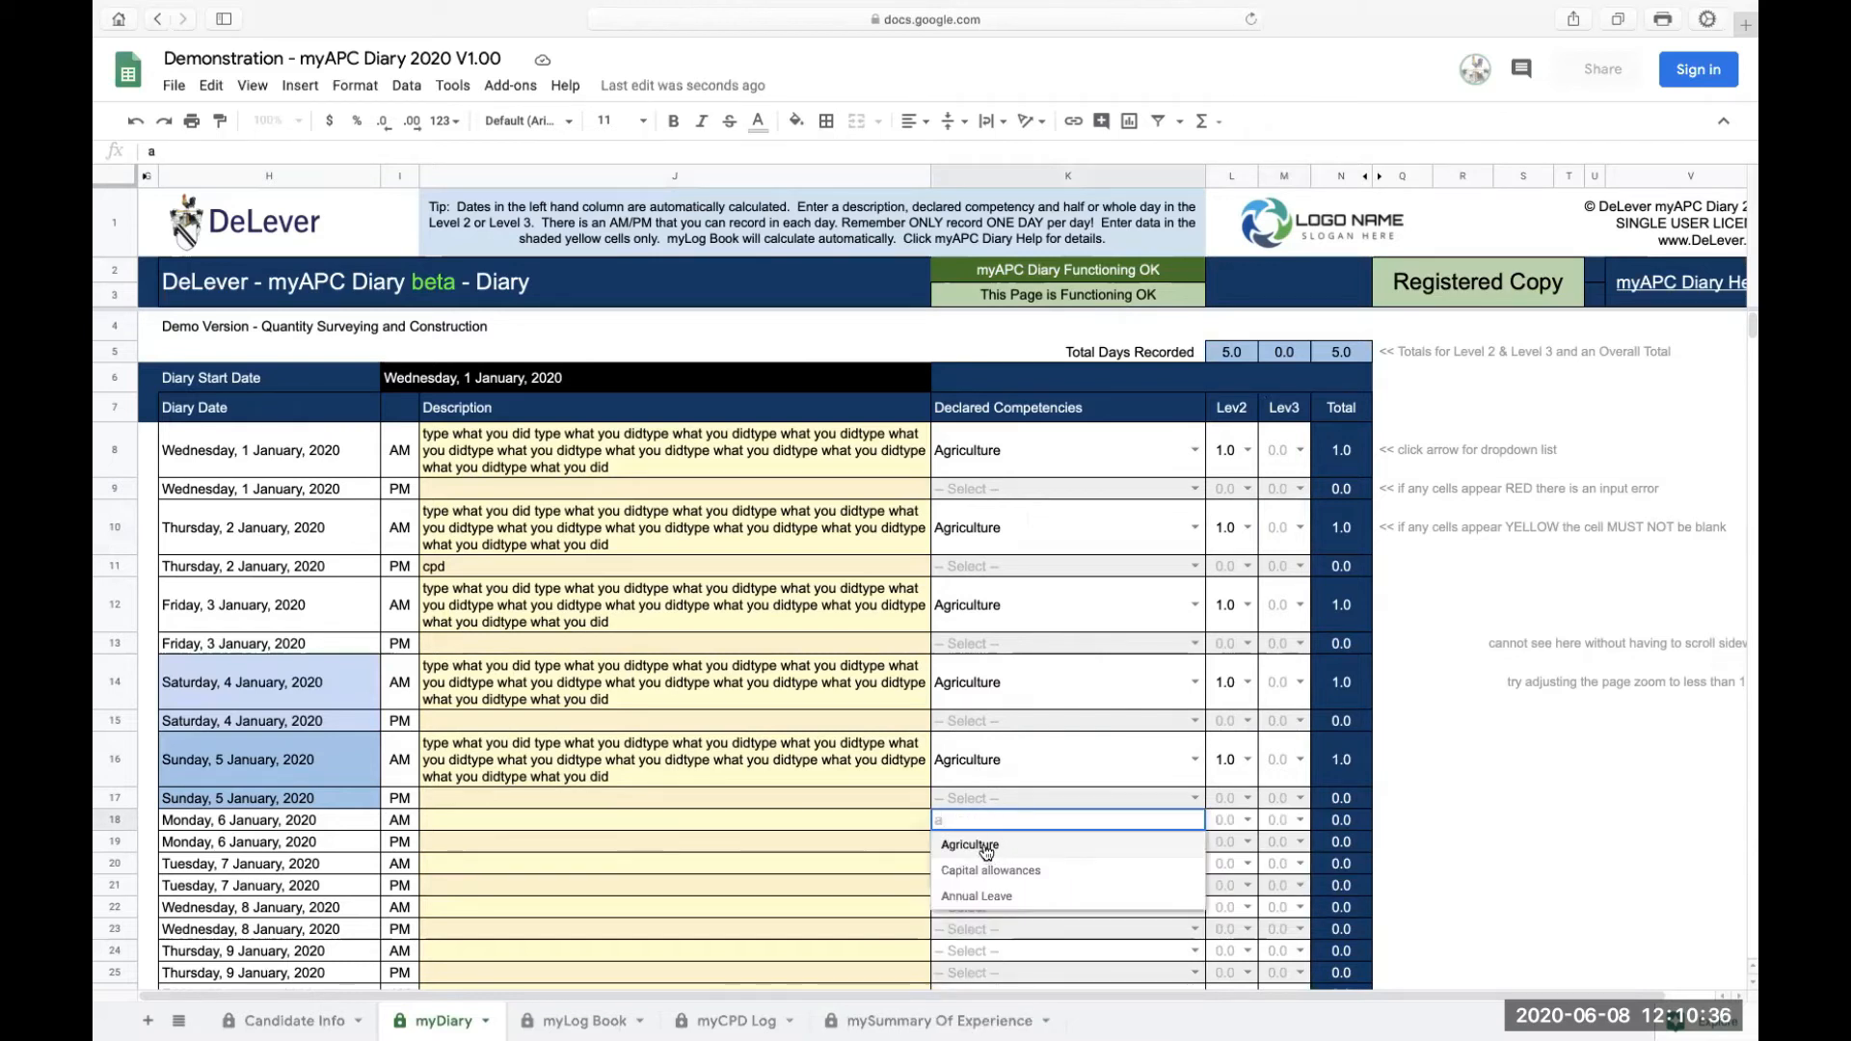
text(g)
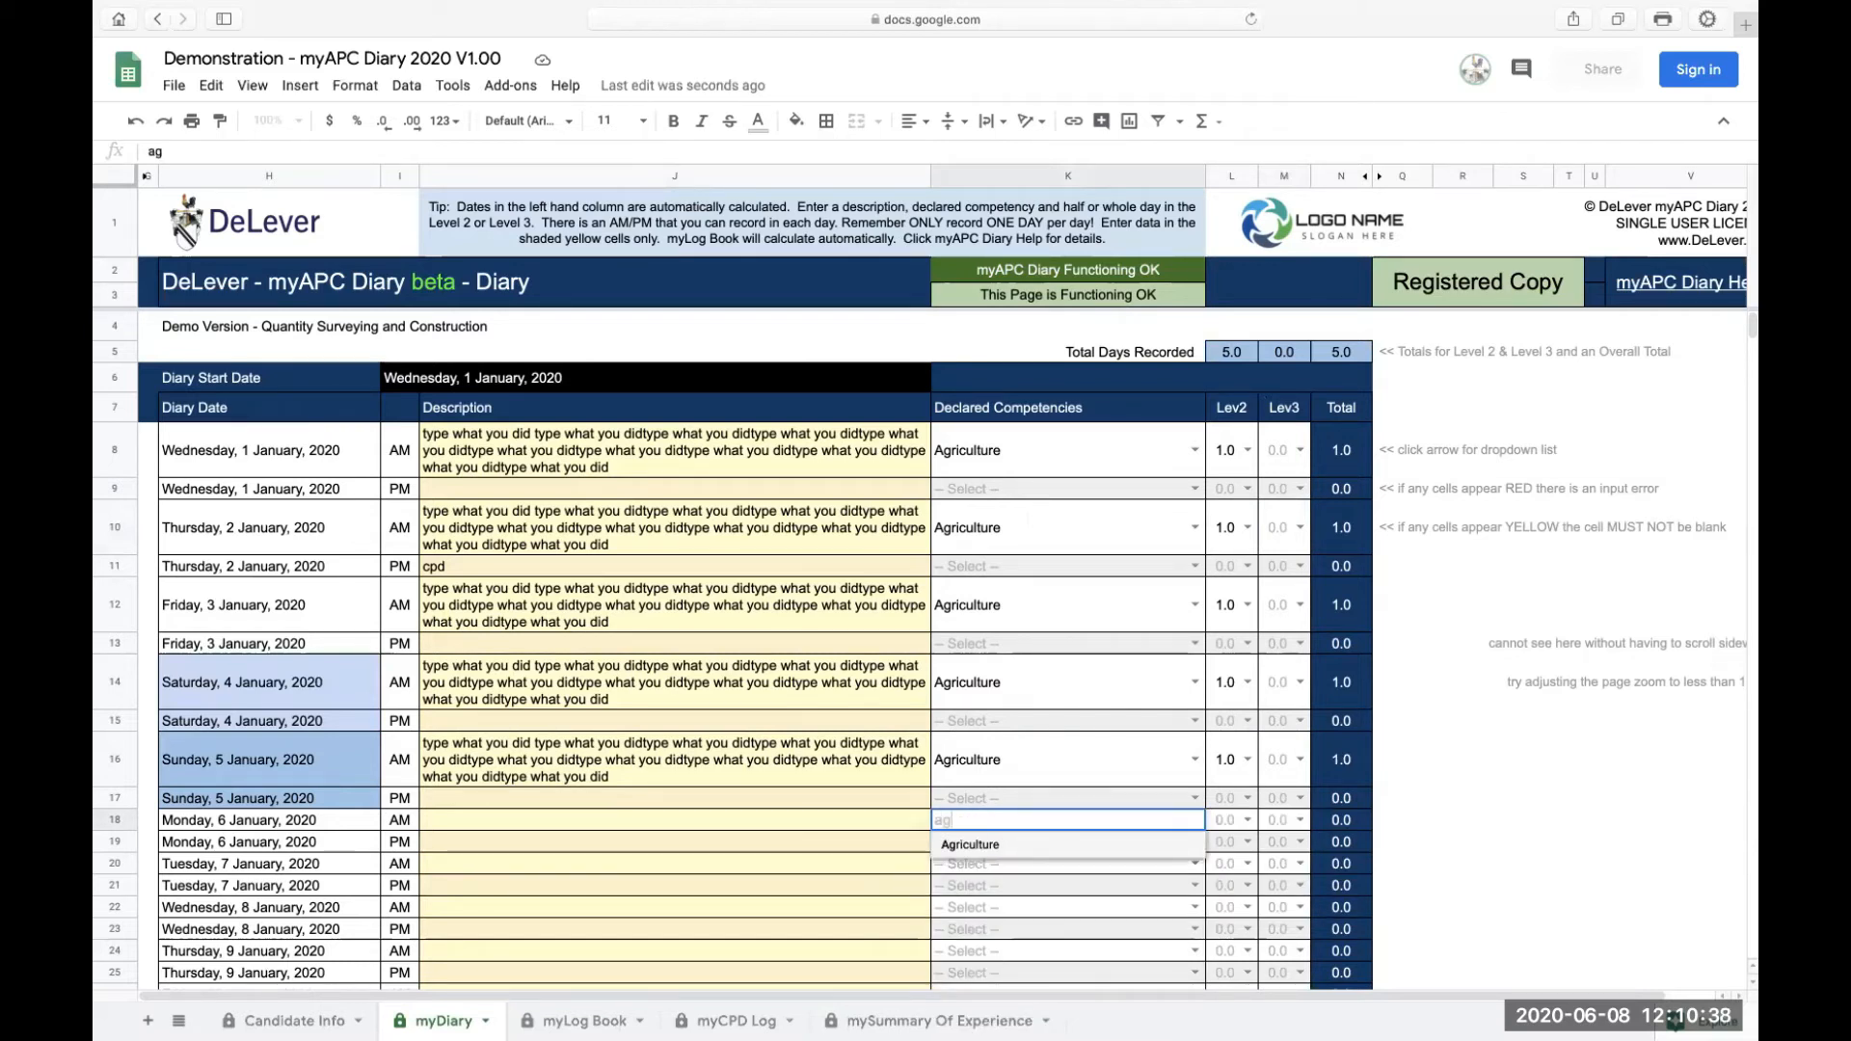
key(Return)
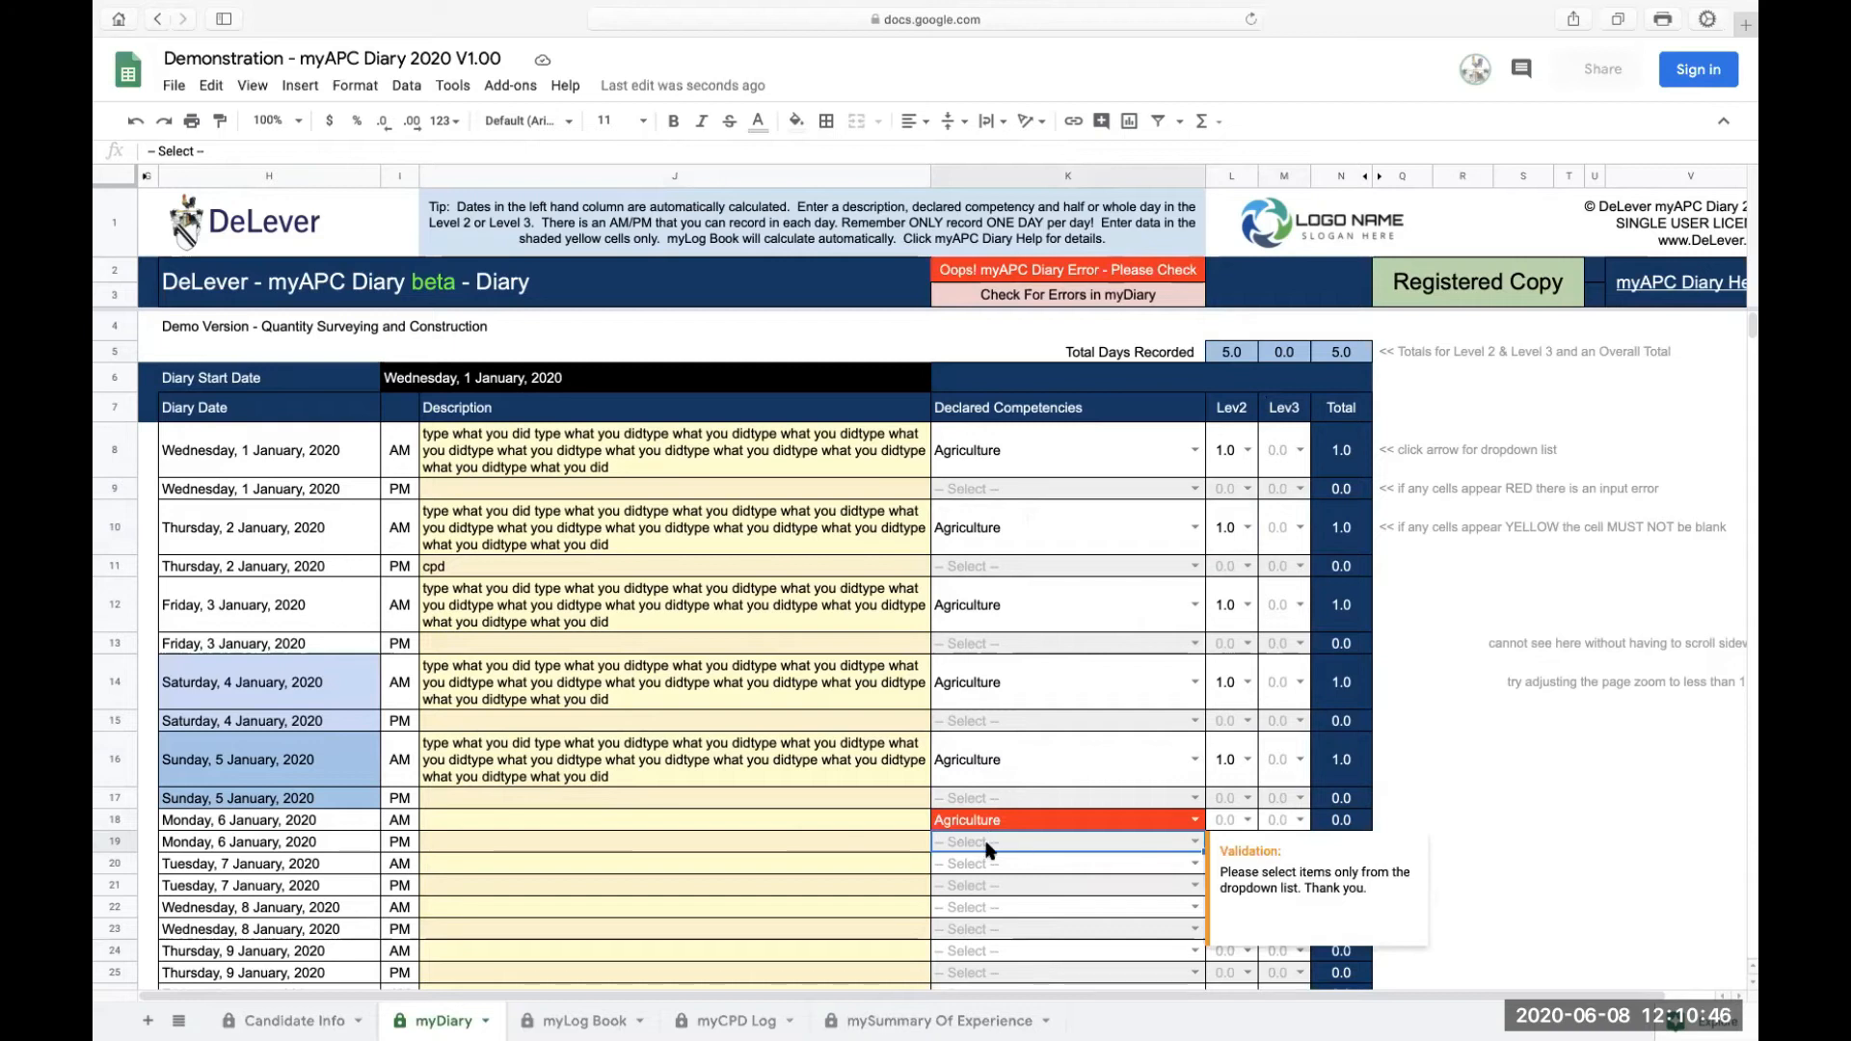
Step: Set the 7 January AM competency to Capital allowances by typing cap and accepting the suggestion
click(978, 864)
text(cap)
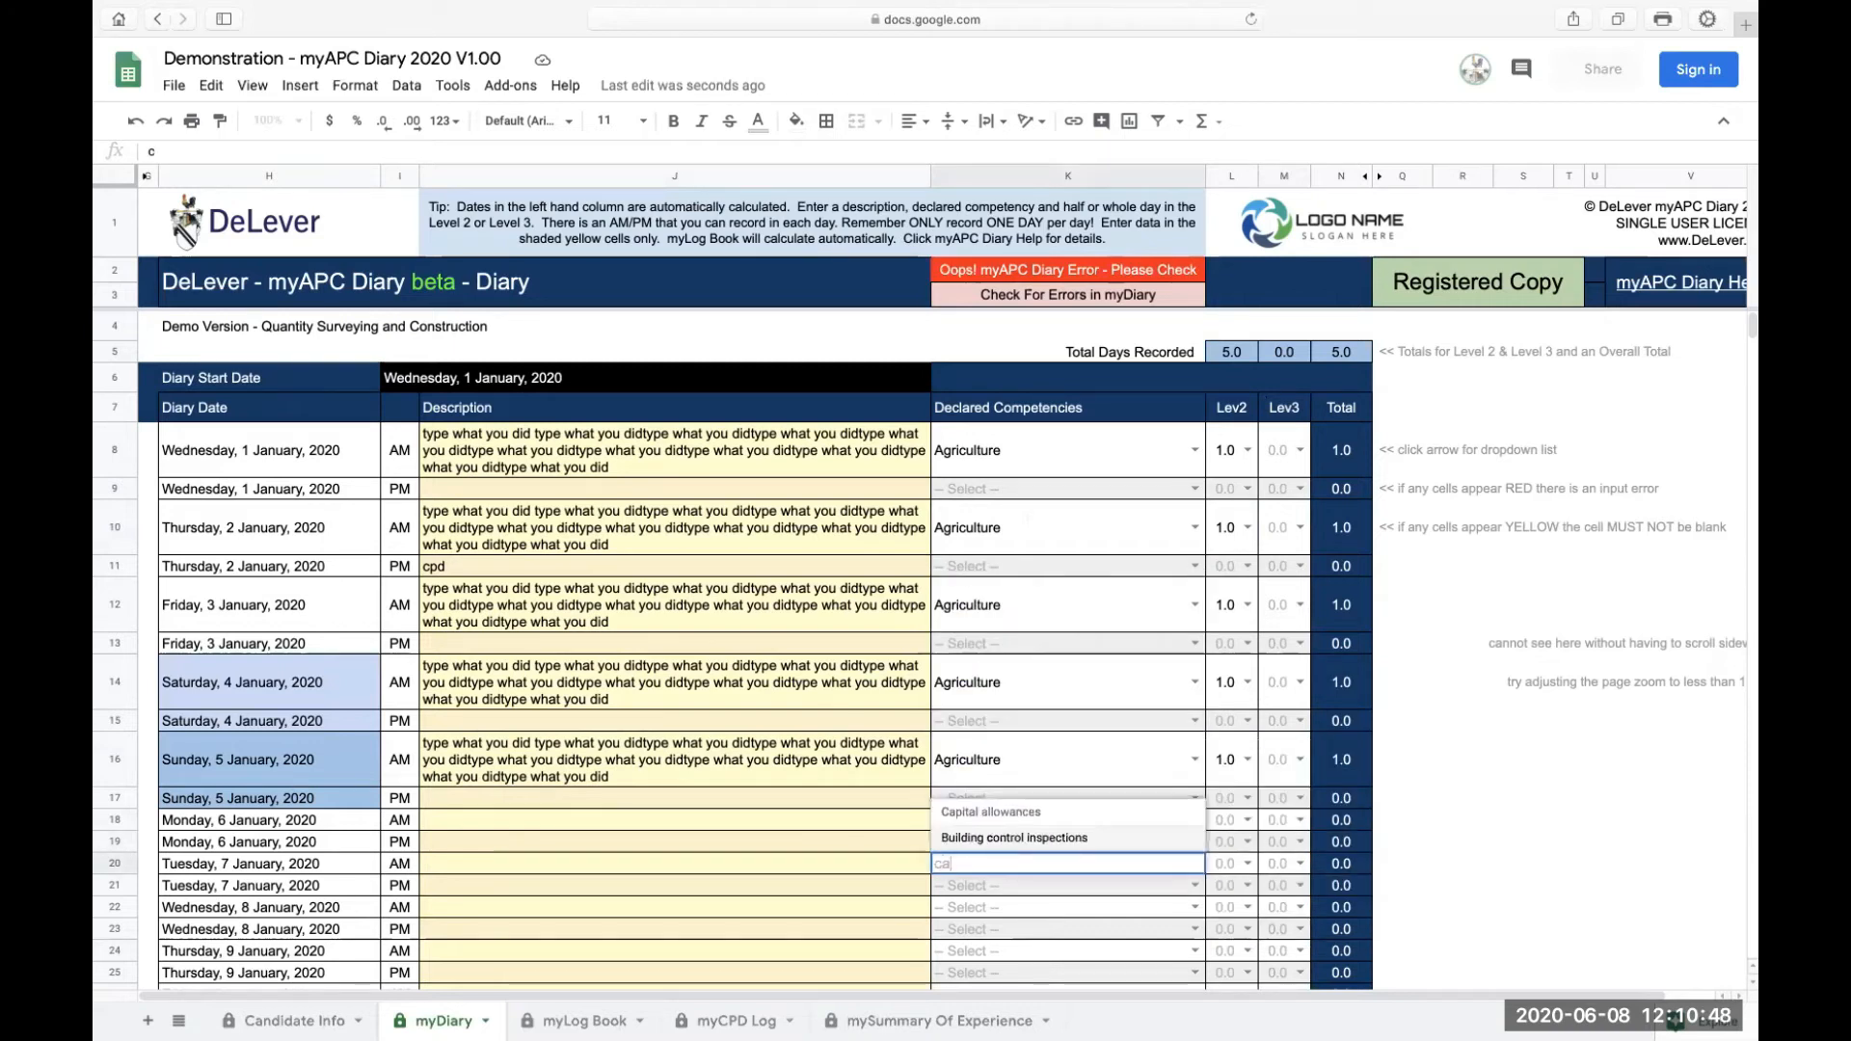
key(Return)
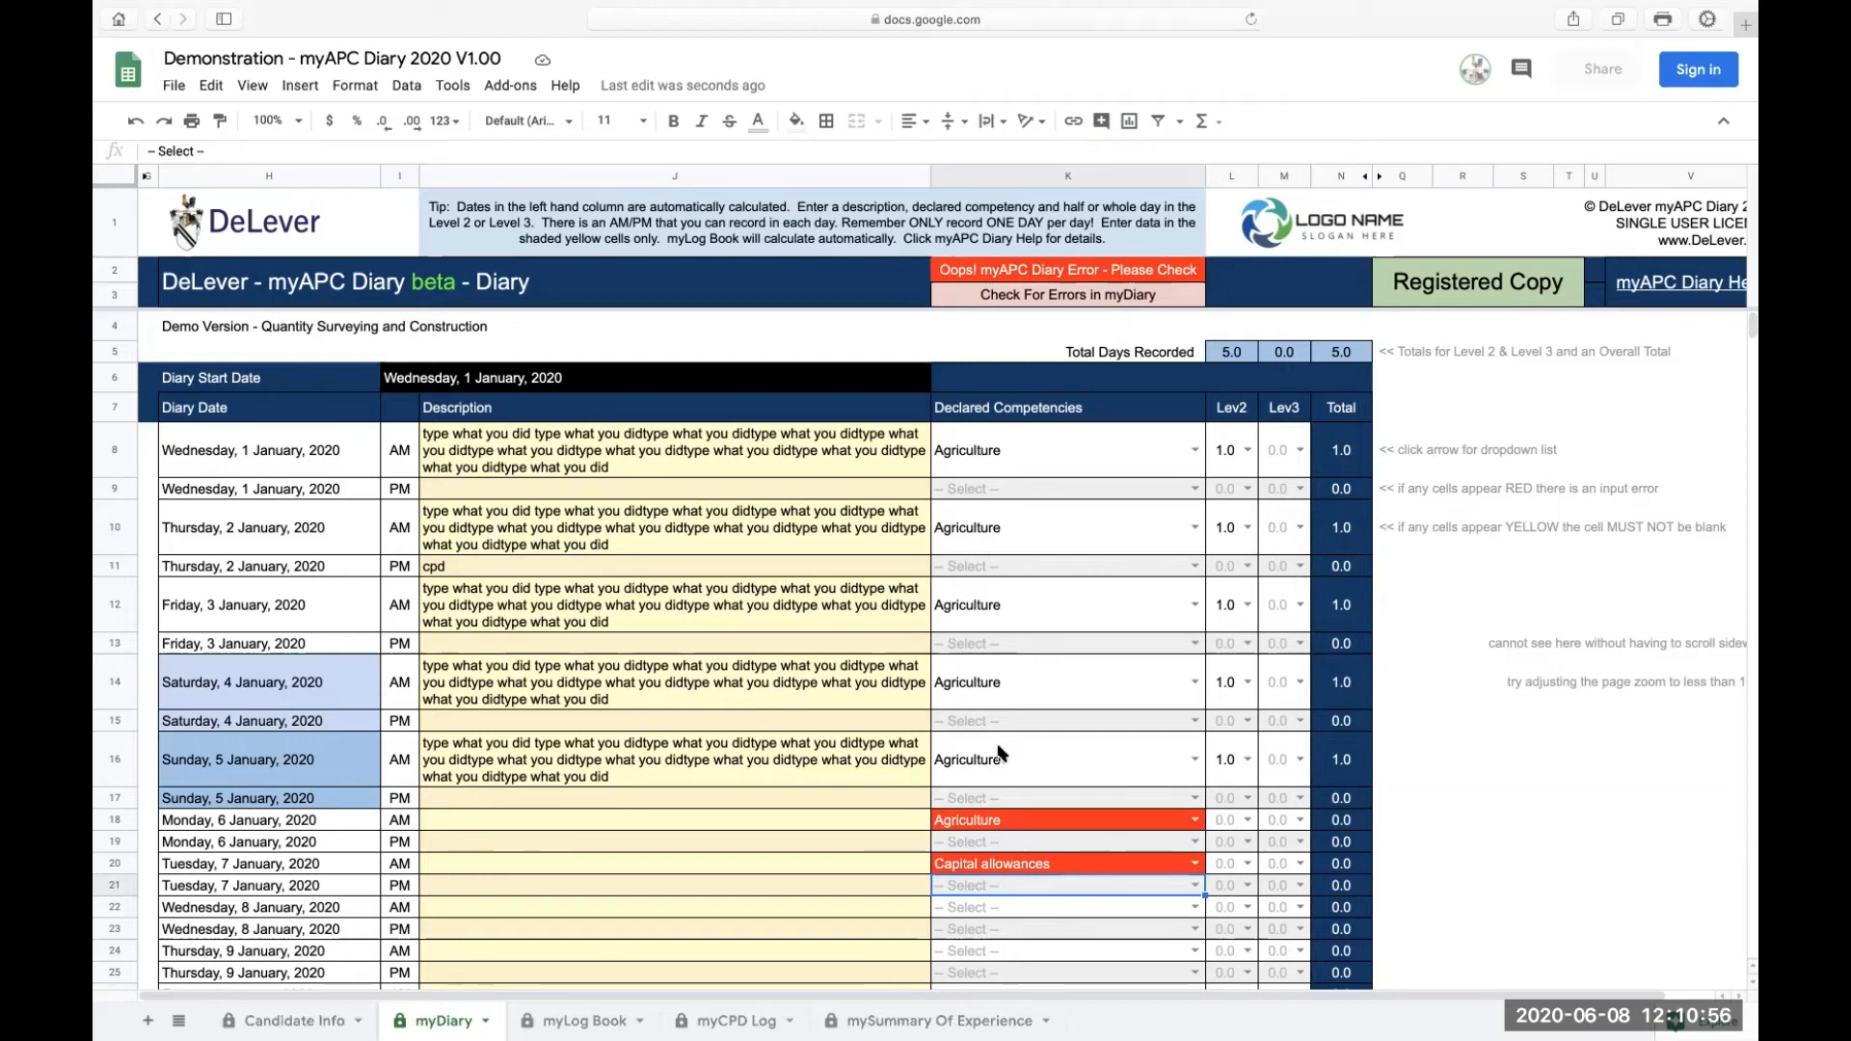
Step: Set the Level 3 value to 0.5 for 6 January AM and 1 for 7 January AM
scroll(1000, 753, right, 1)
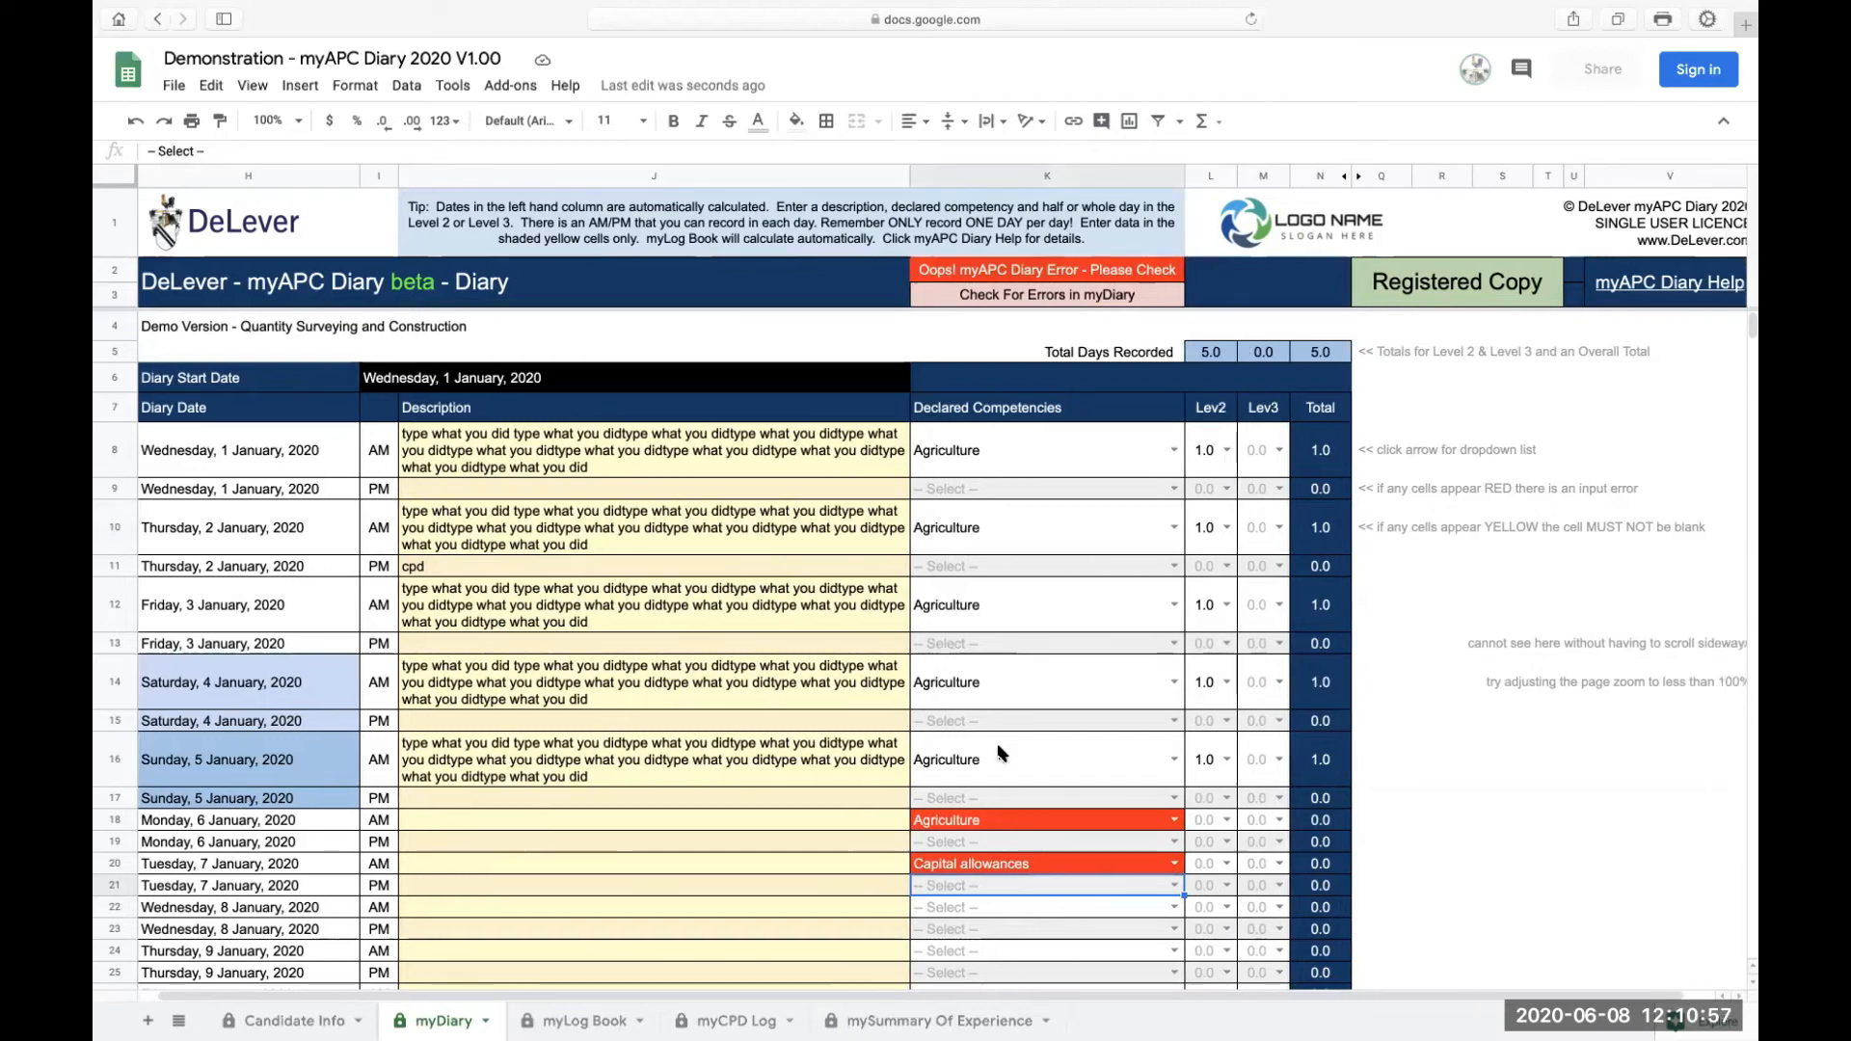
click(1274, 821)
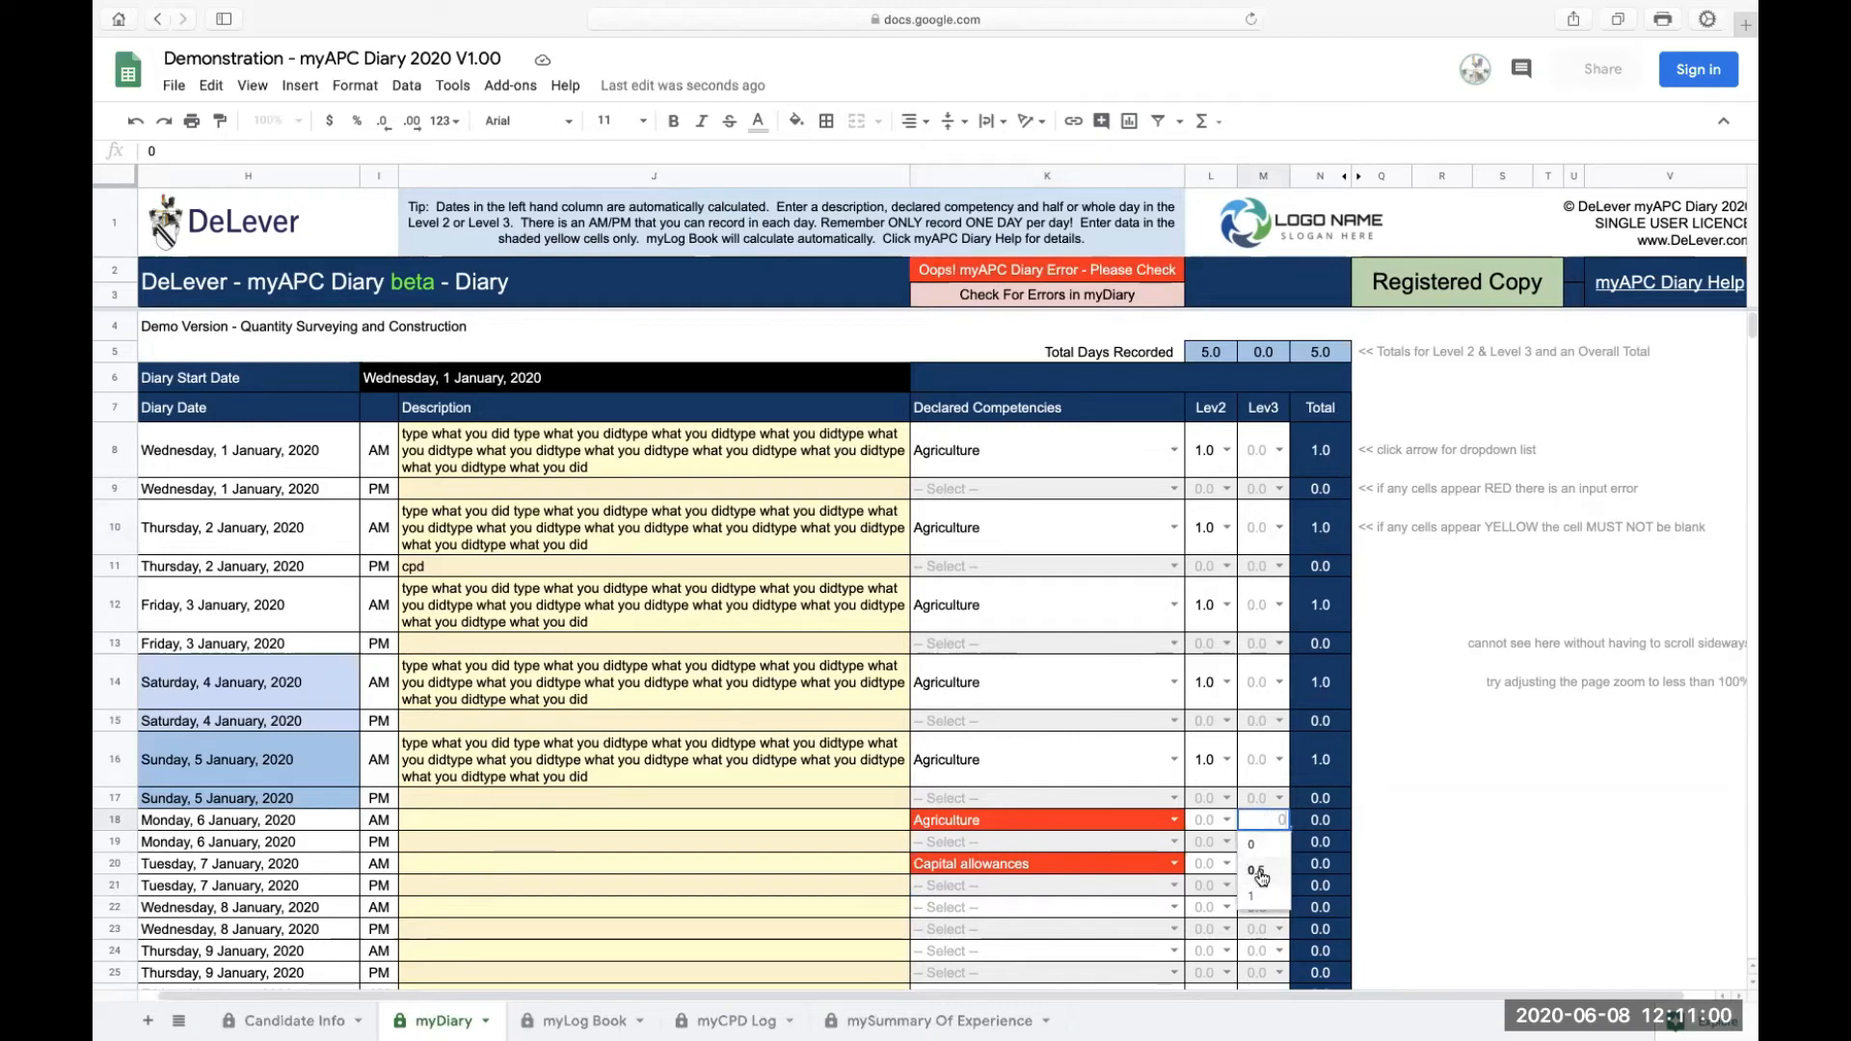
click(1259, 872)
click(1275, 863)
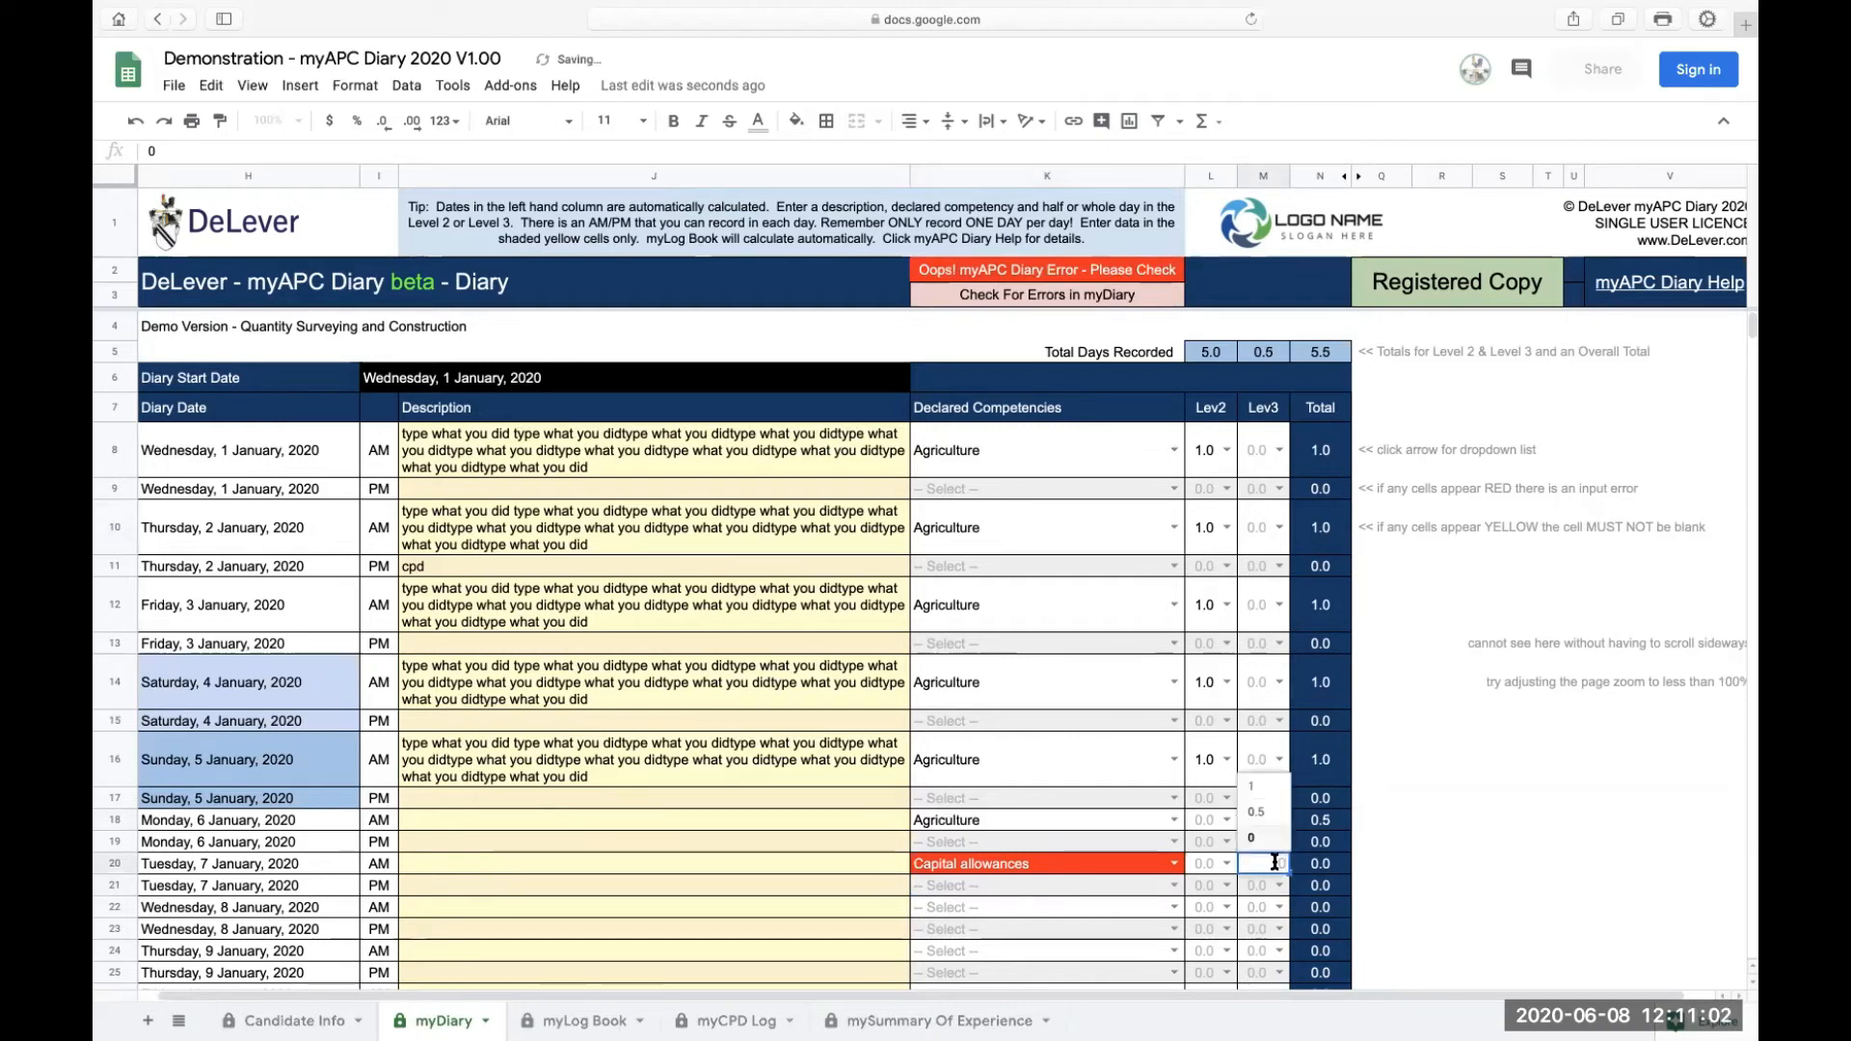
click(1259, 789)
Step: Enter 0.5 as the Level 2 value for the 1 January PM row
click(1203, 865)
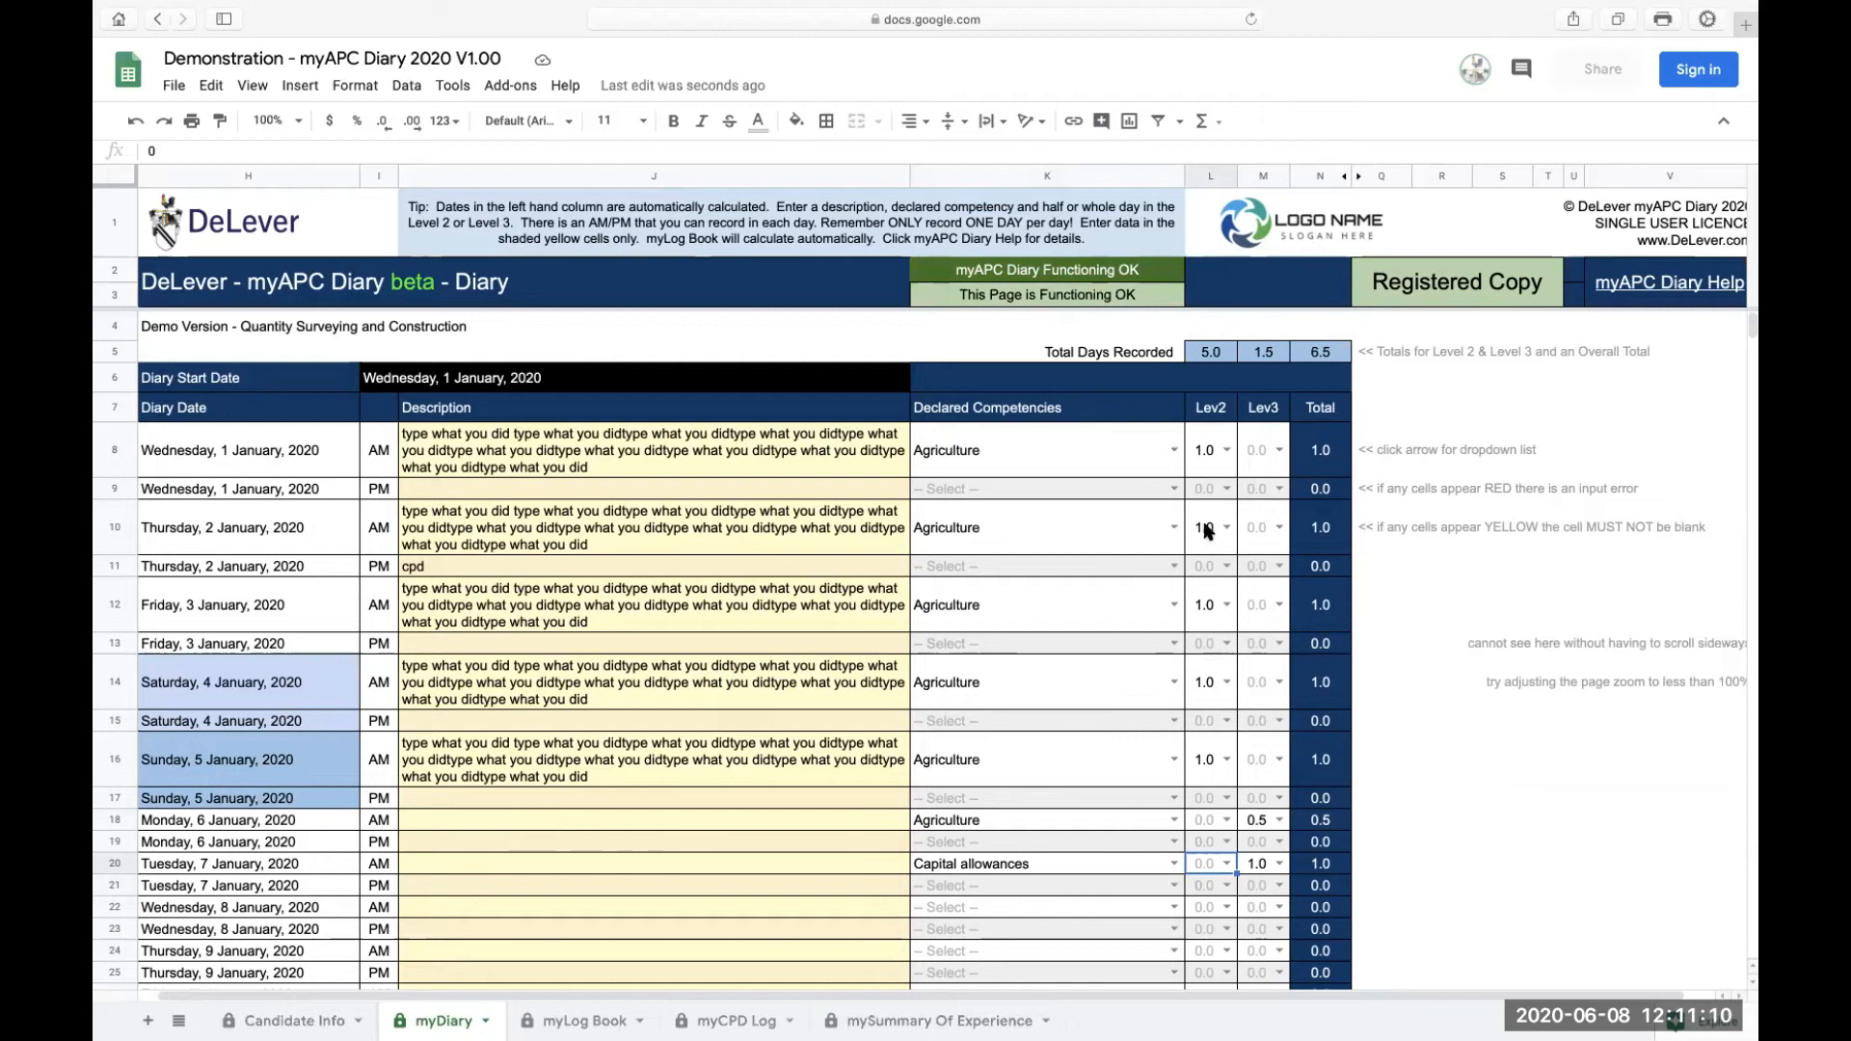
click(1213, 468)
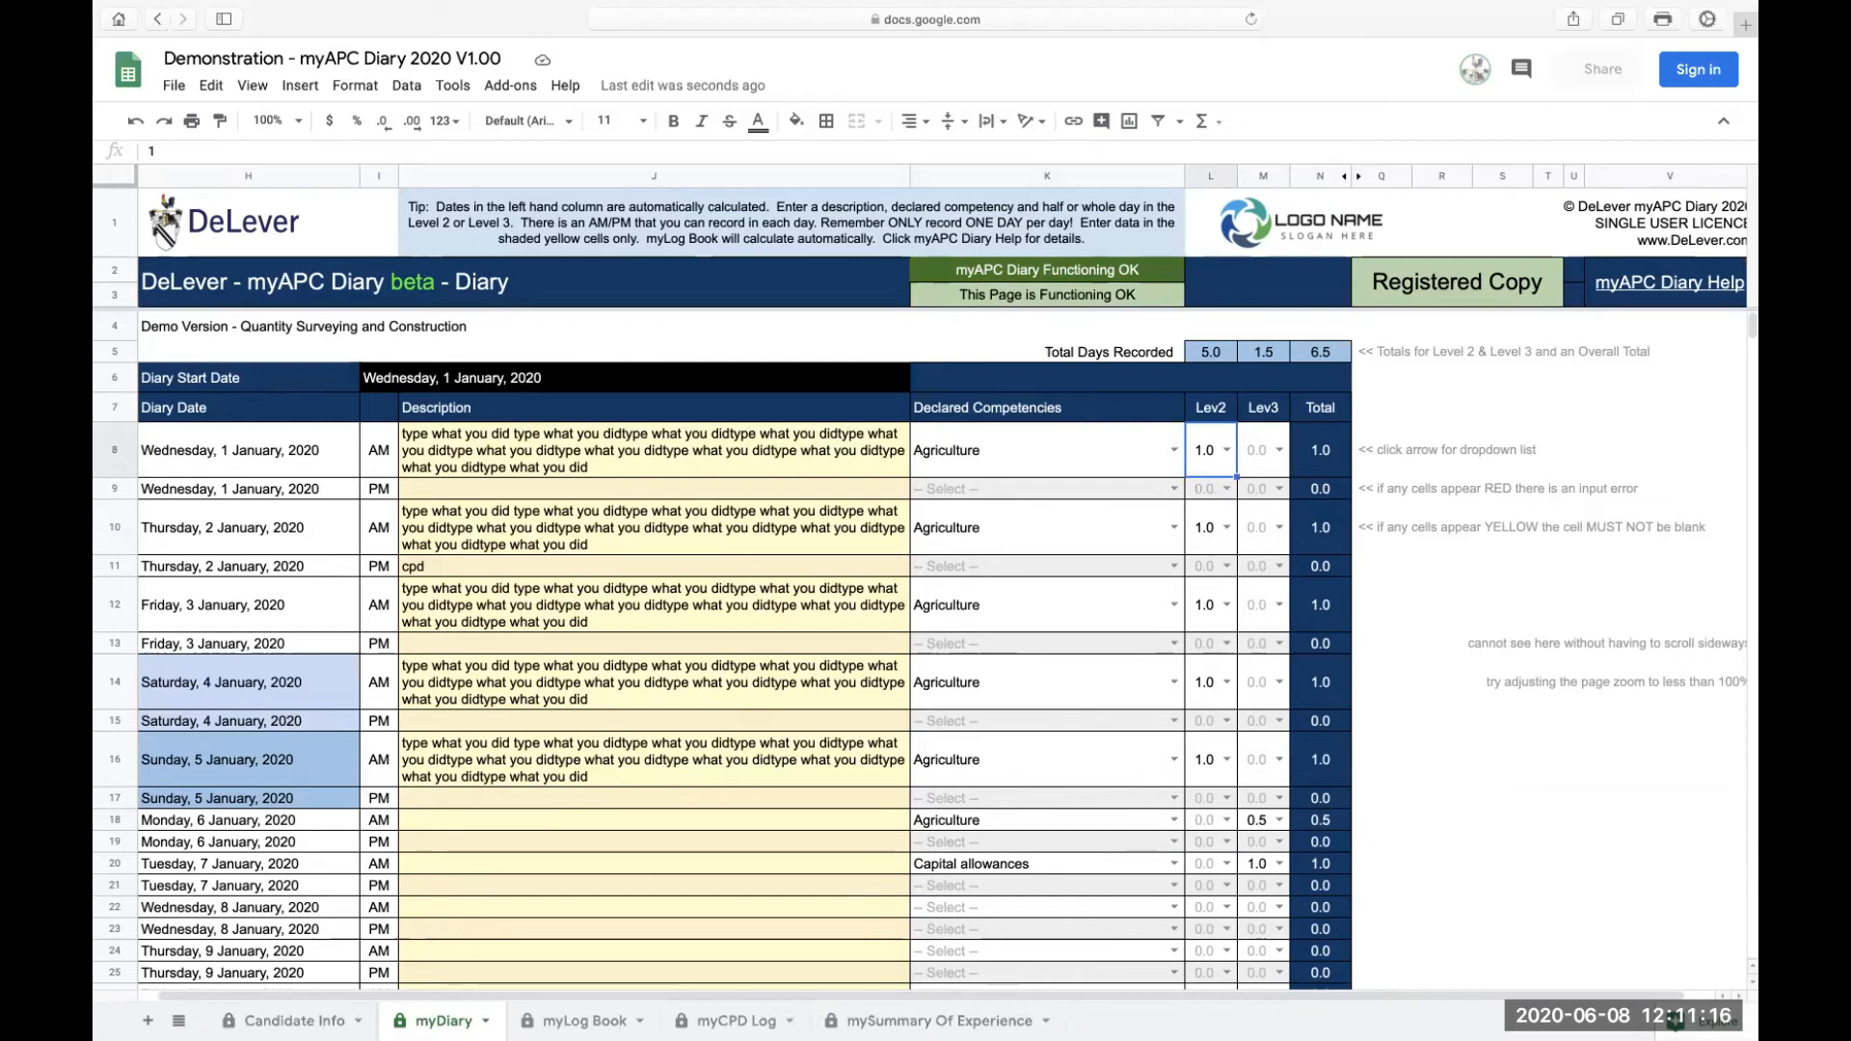
key(Down)
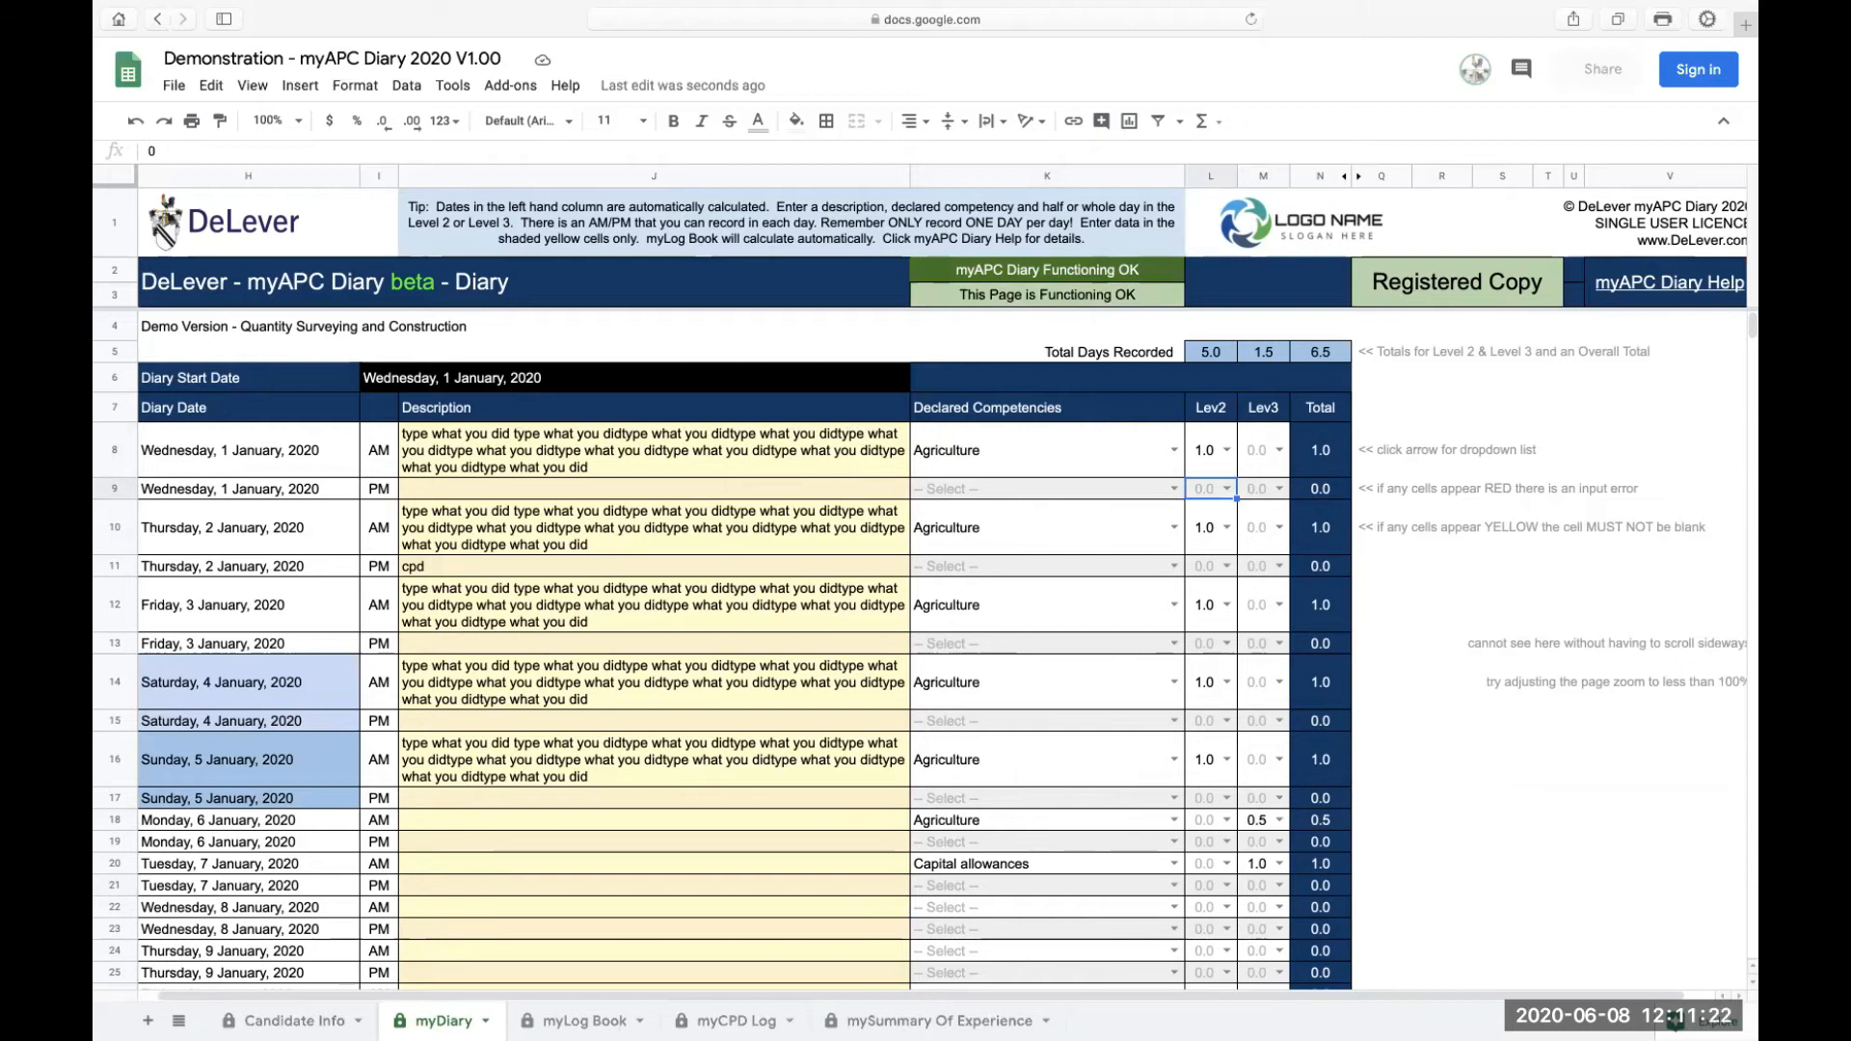
text(0.)
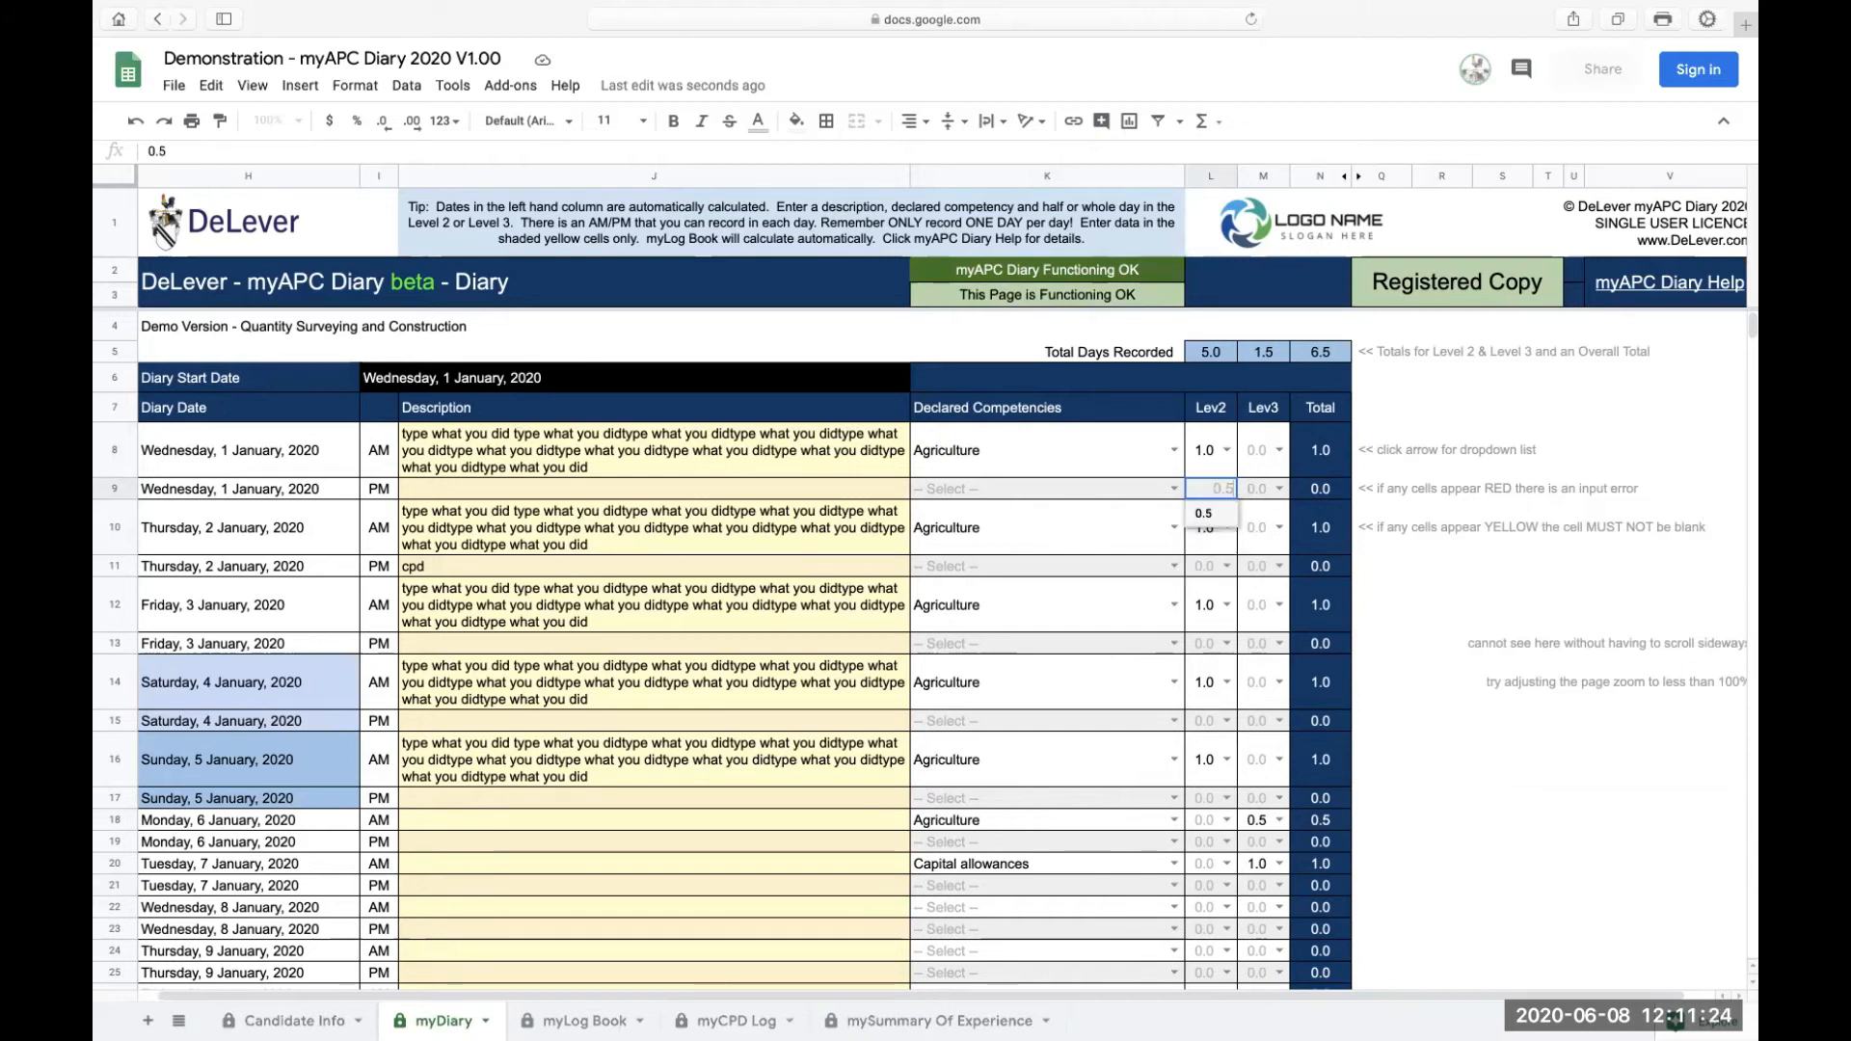
key(Return)
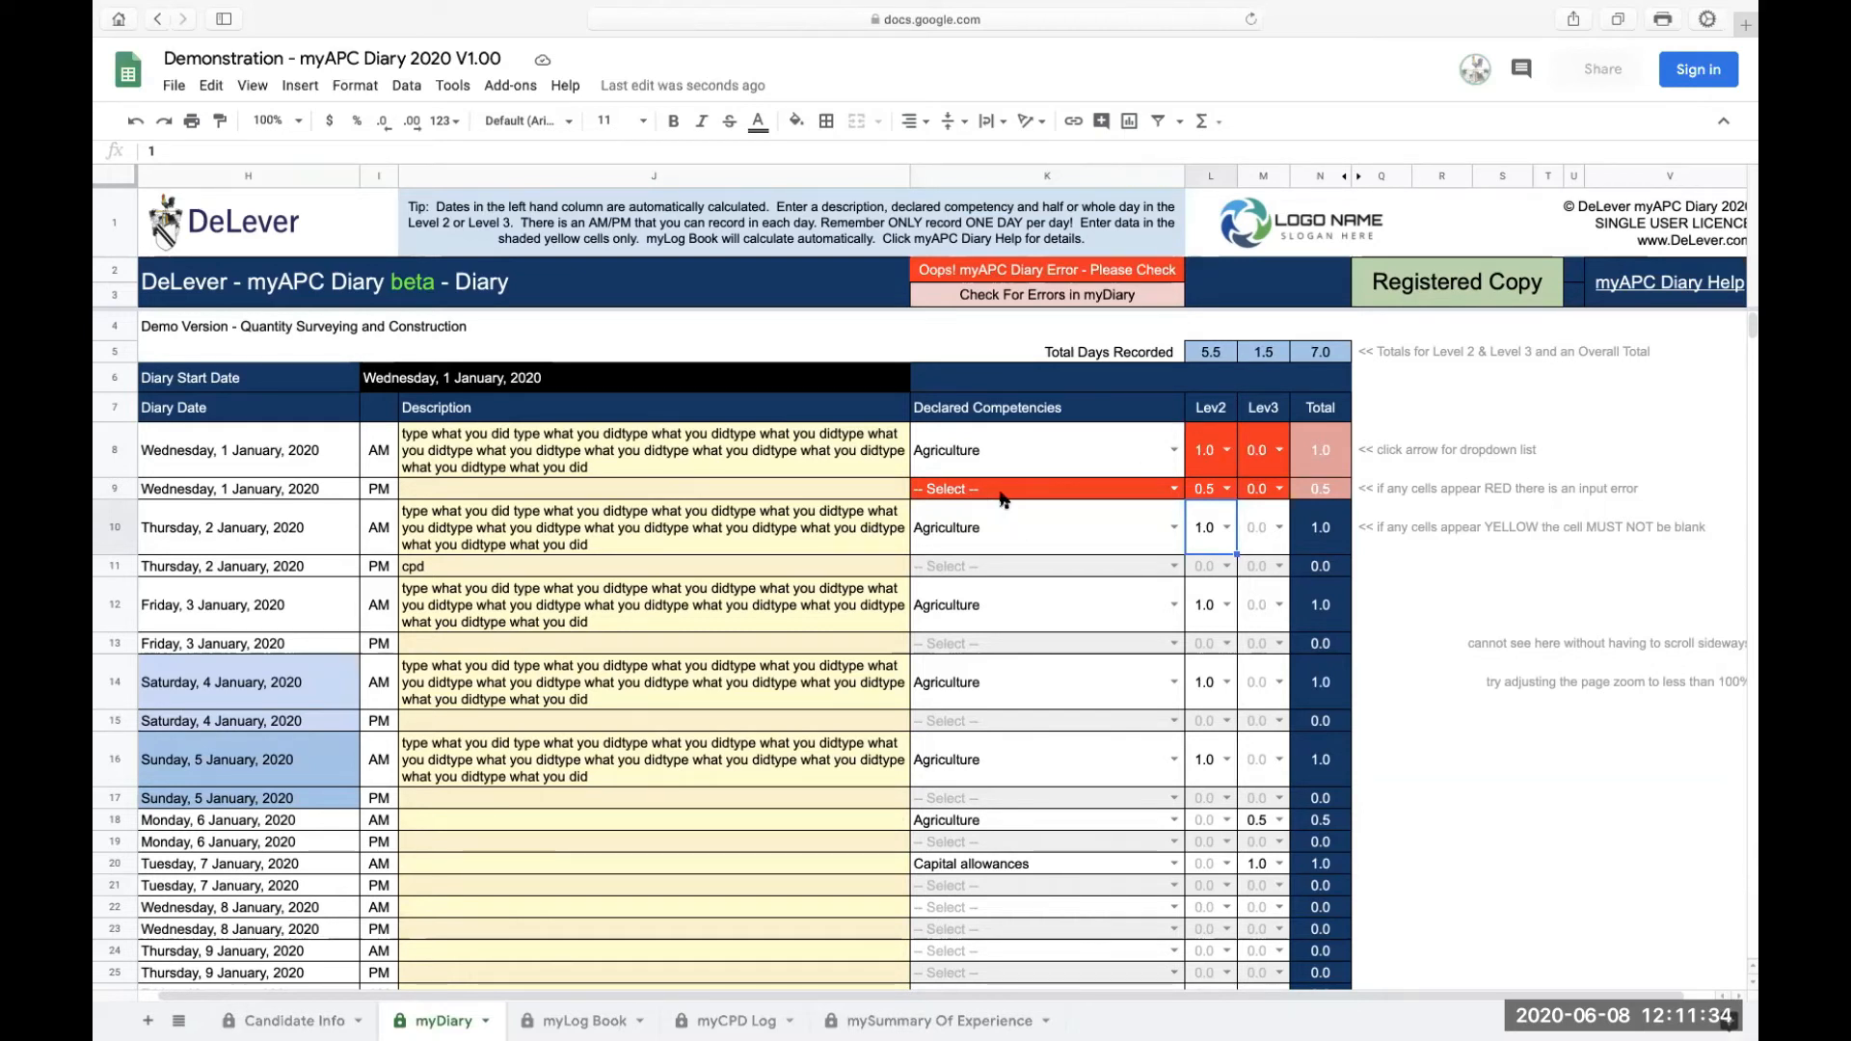
Step: Set the 1 January PM competency to Building control inspections and inspect the 1 January AM total formula
click(1172, 490)
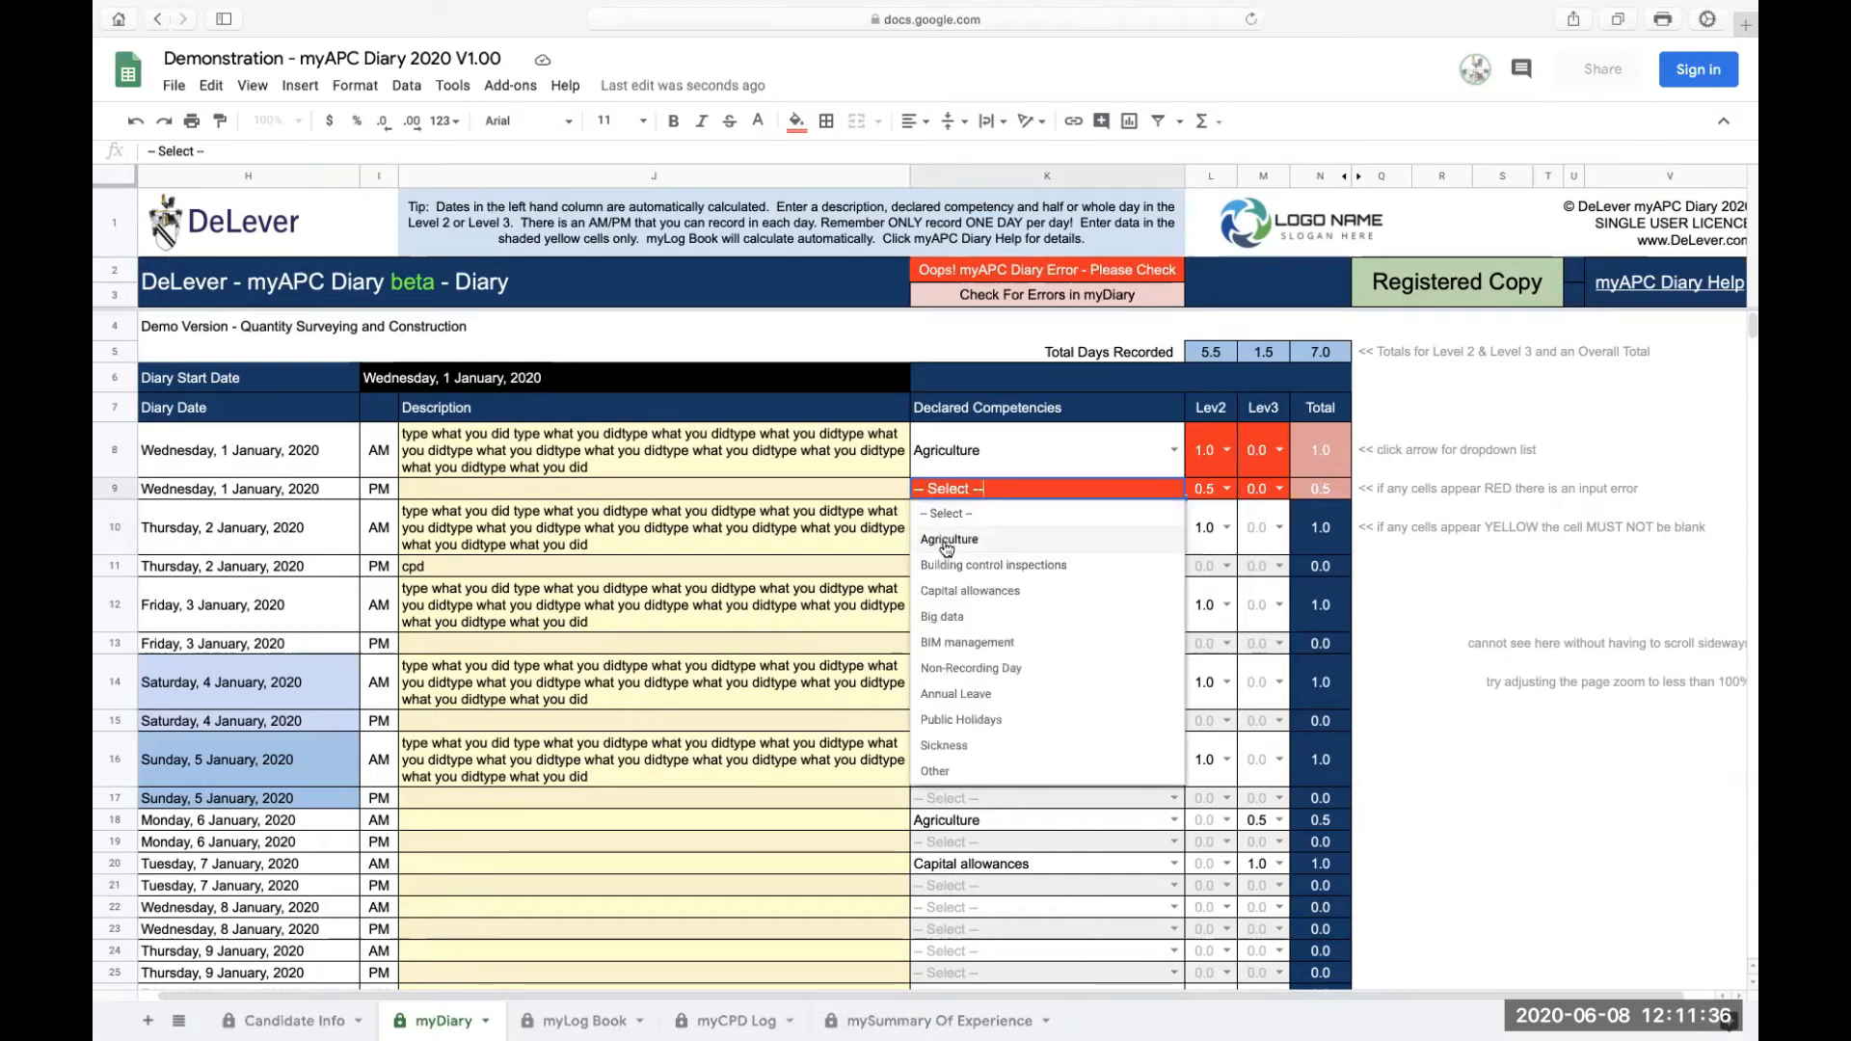
click(953, 565)
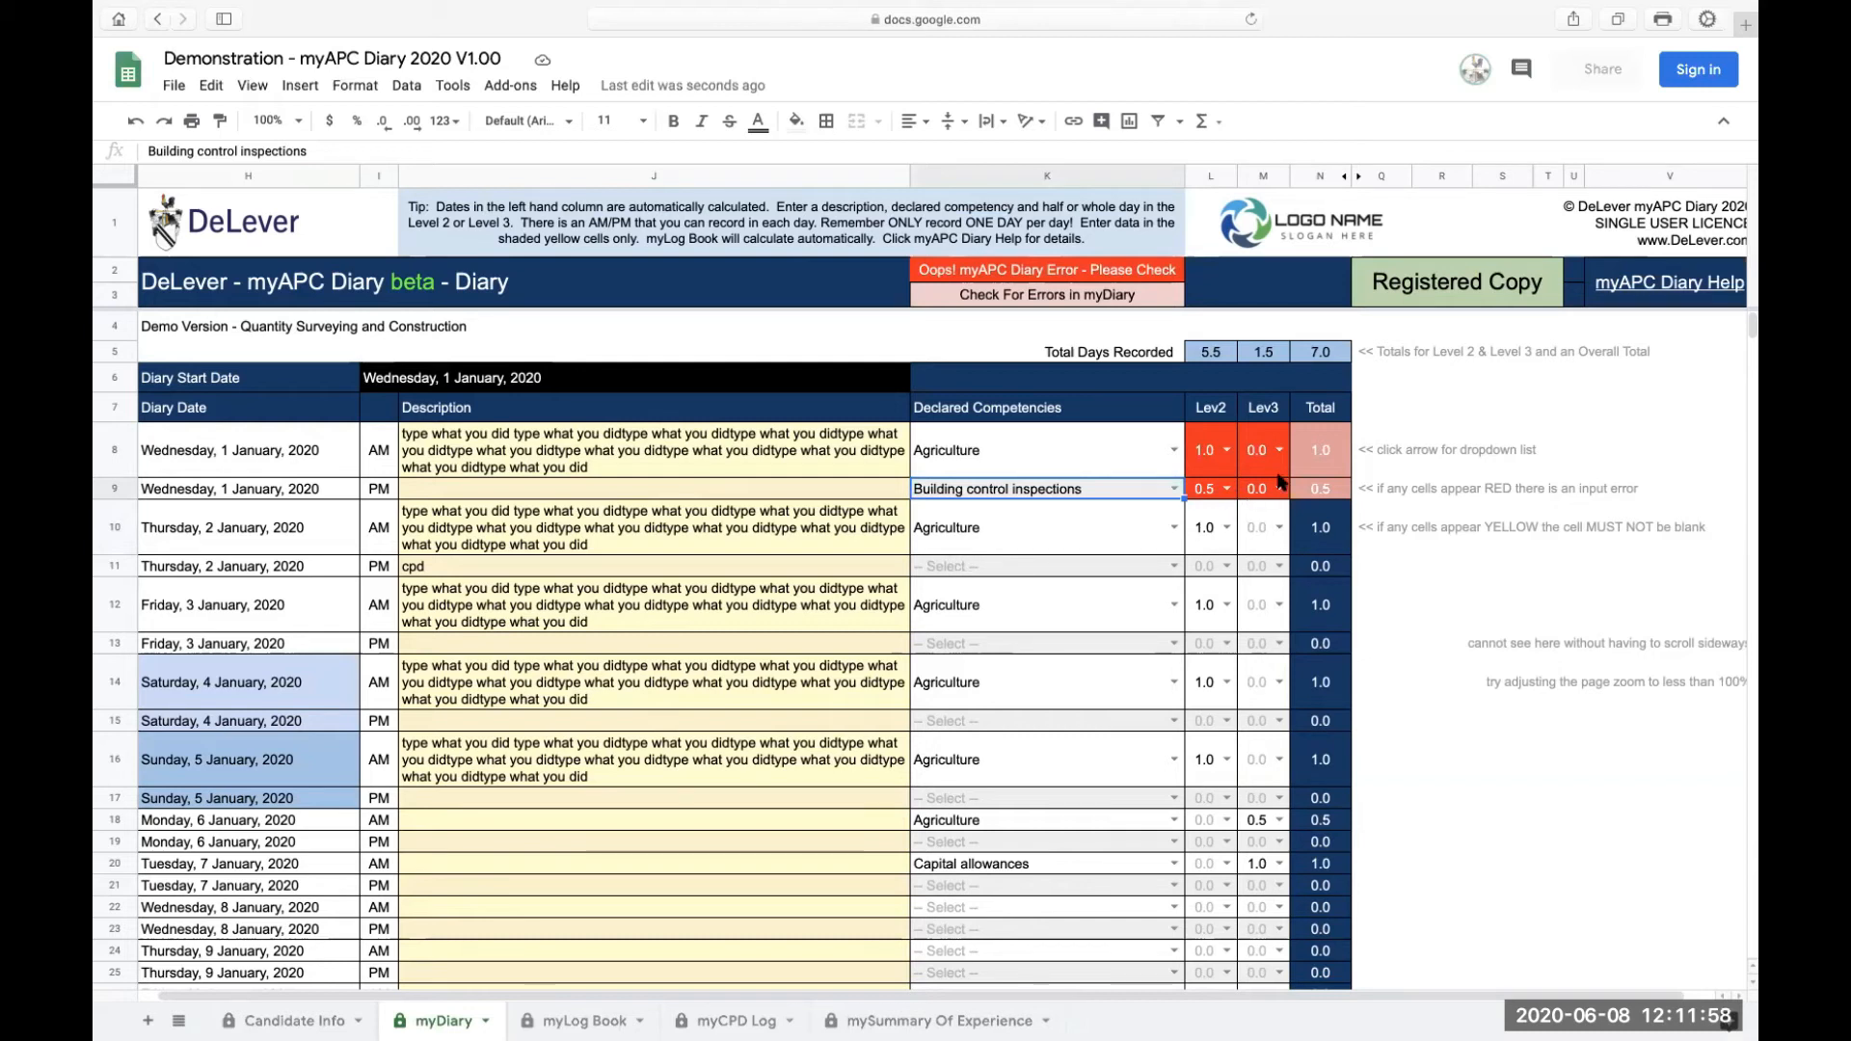
click(1319, 461)
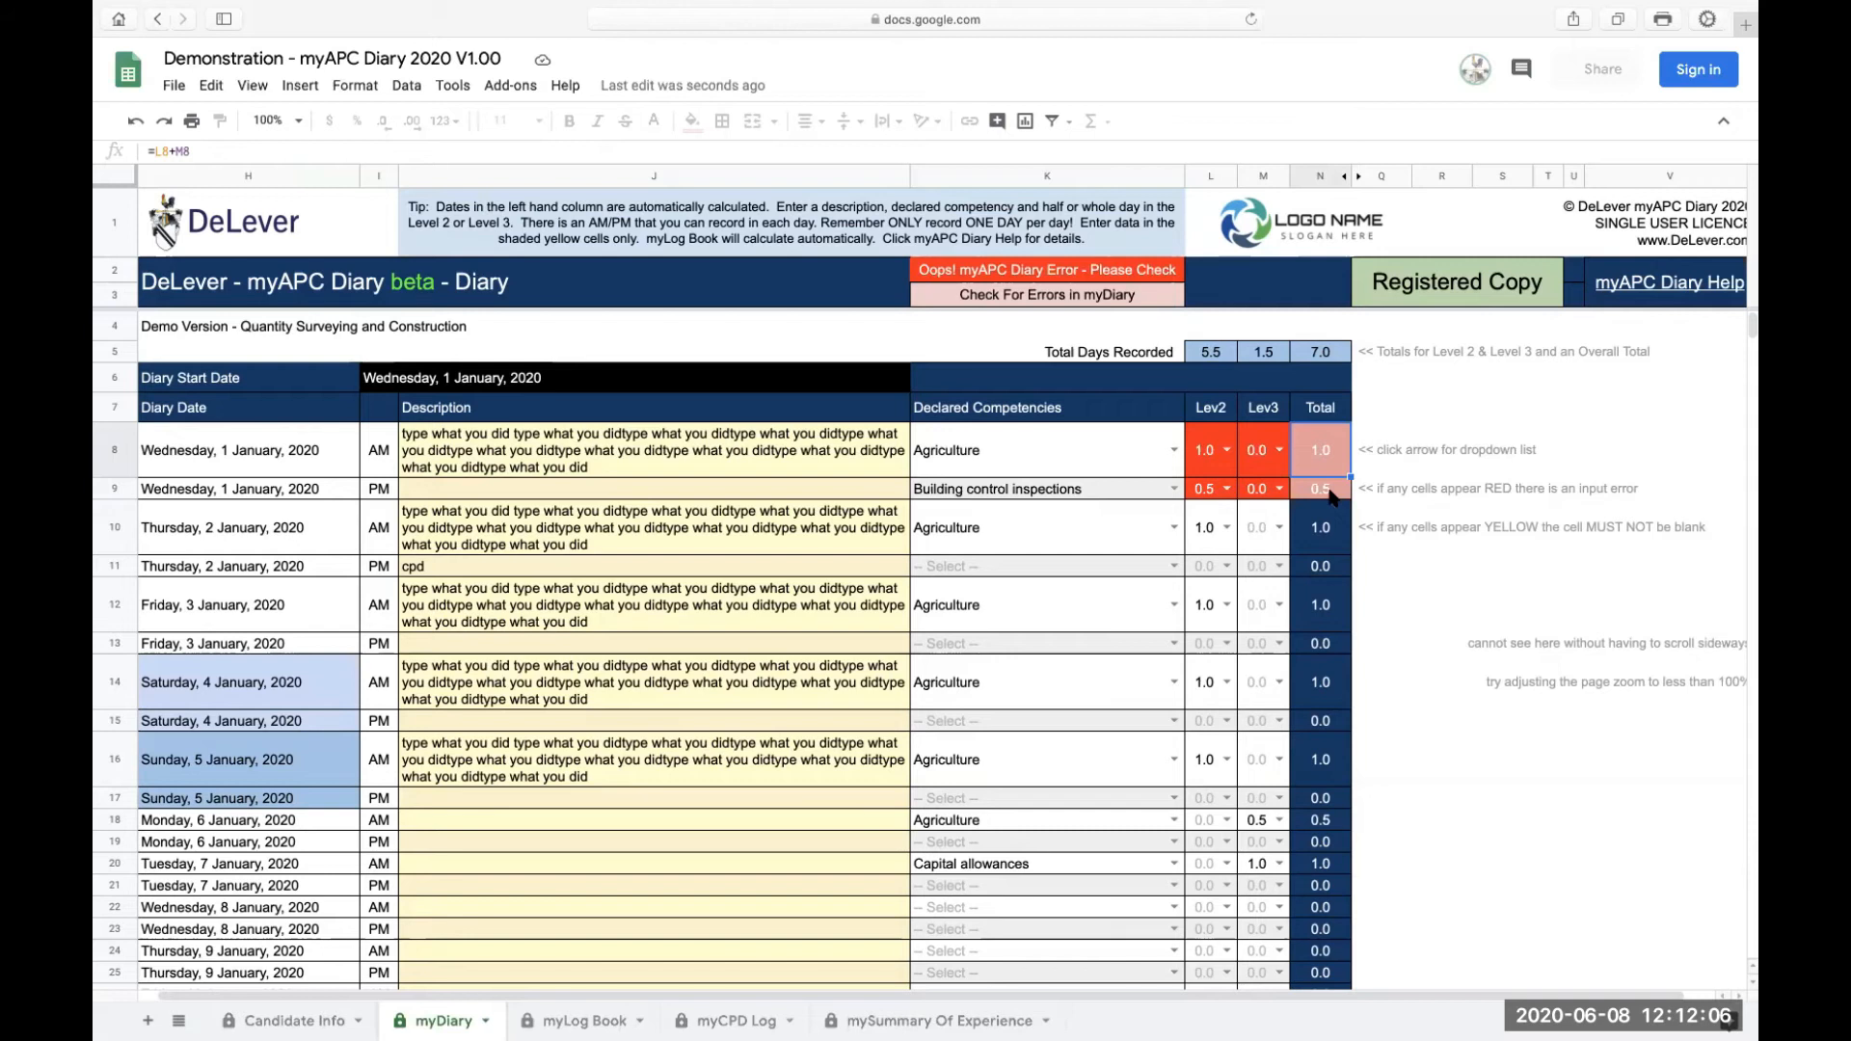
Step: Set the 1 January AM Level 2 to 0 and clear its competency to -- Select --
click(1227, 451)
click(1203, 519)
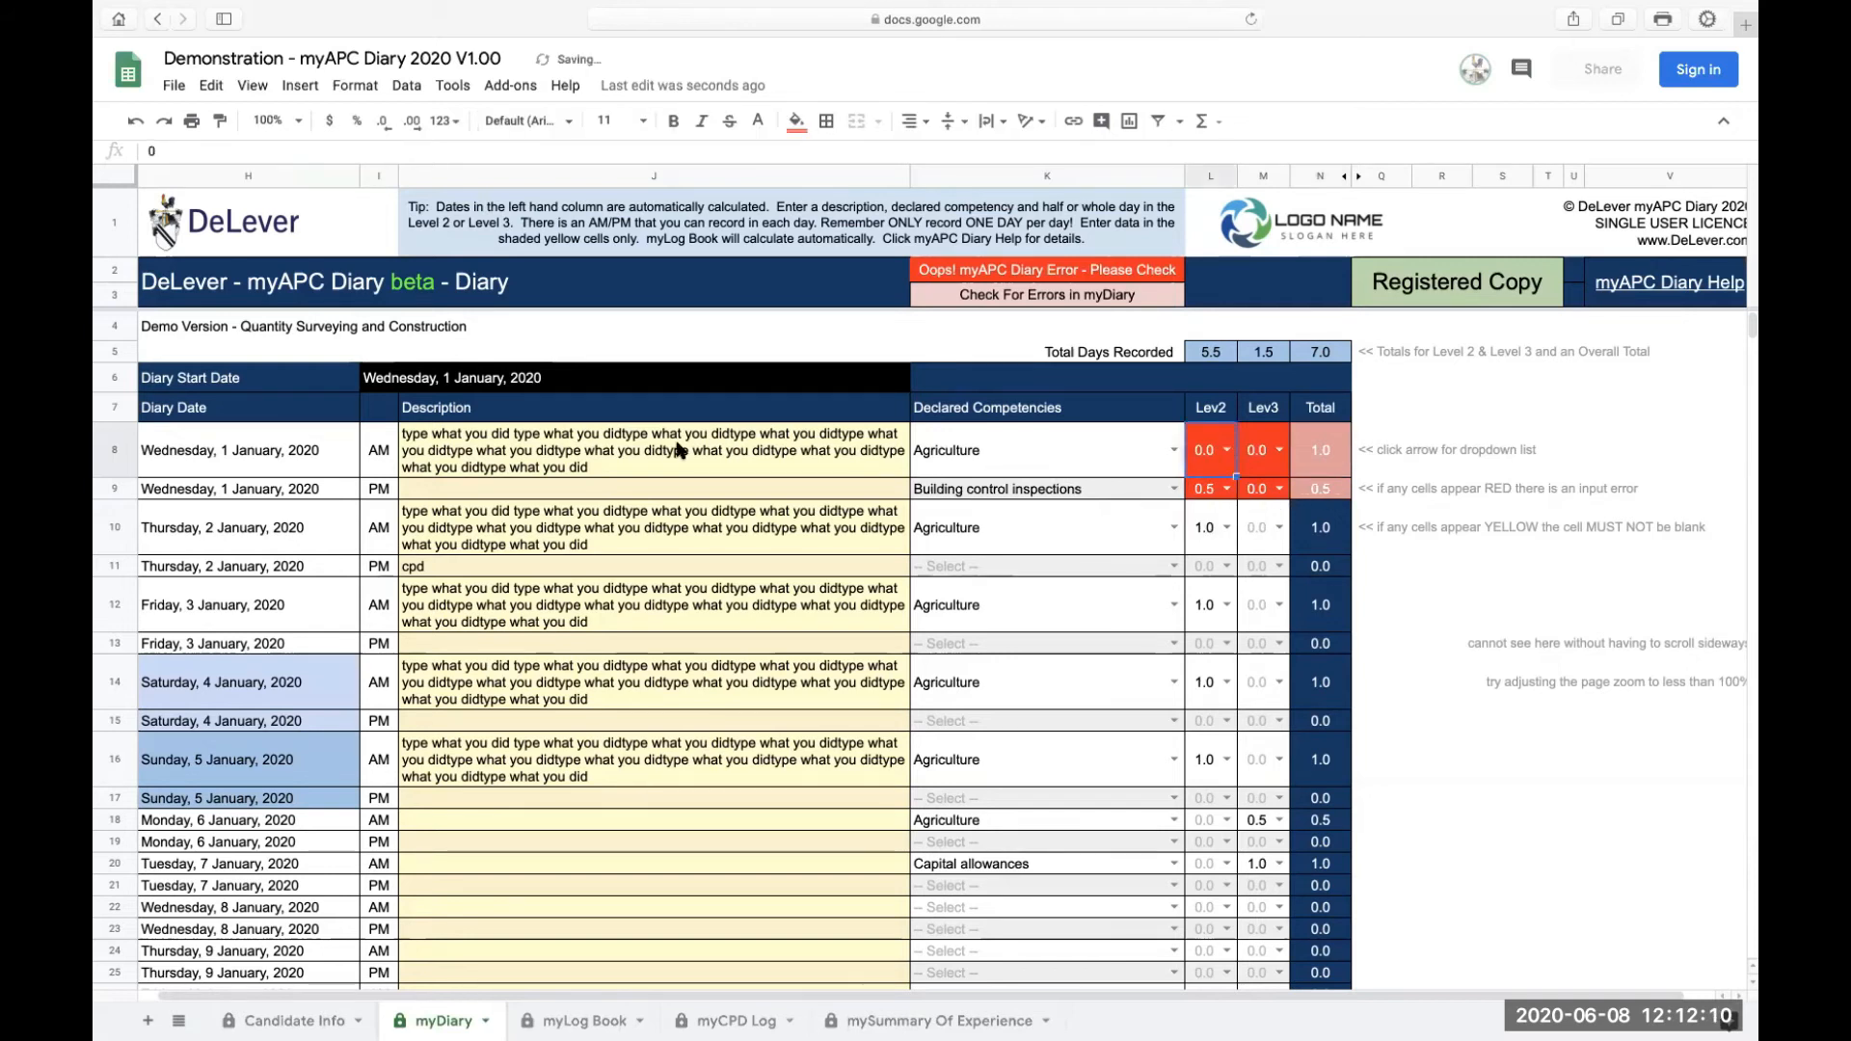
click(1174, 451)
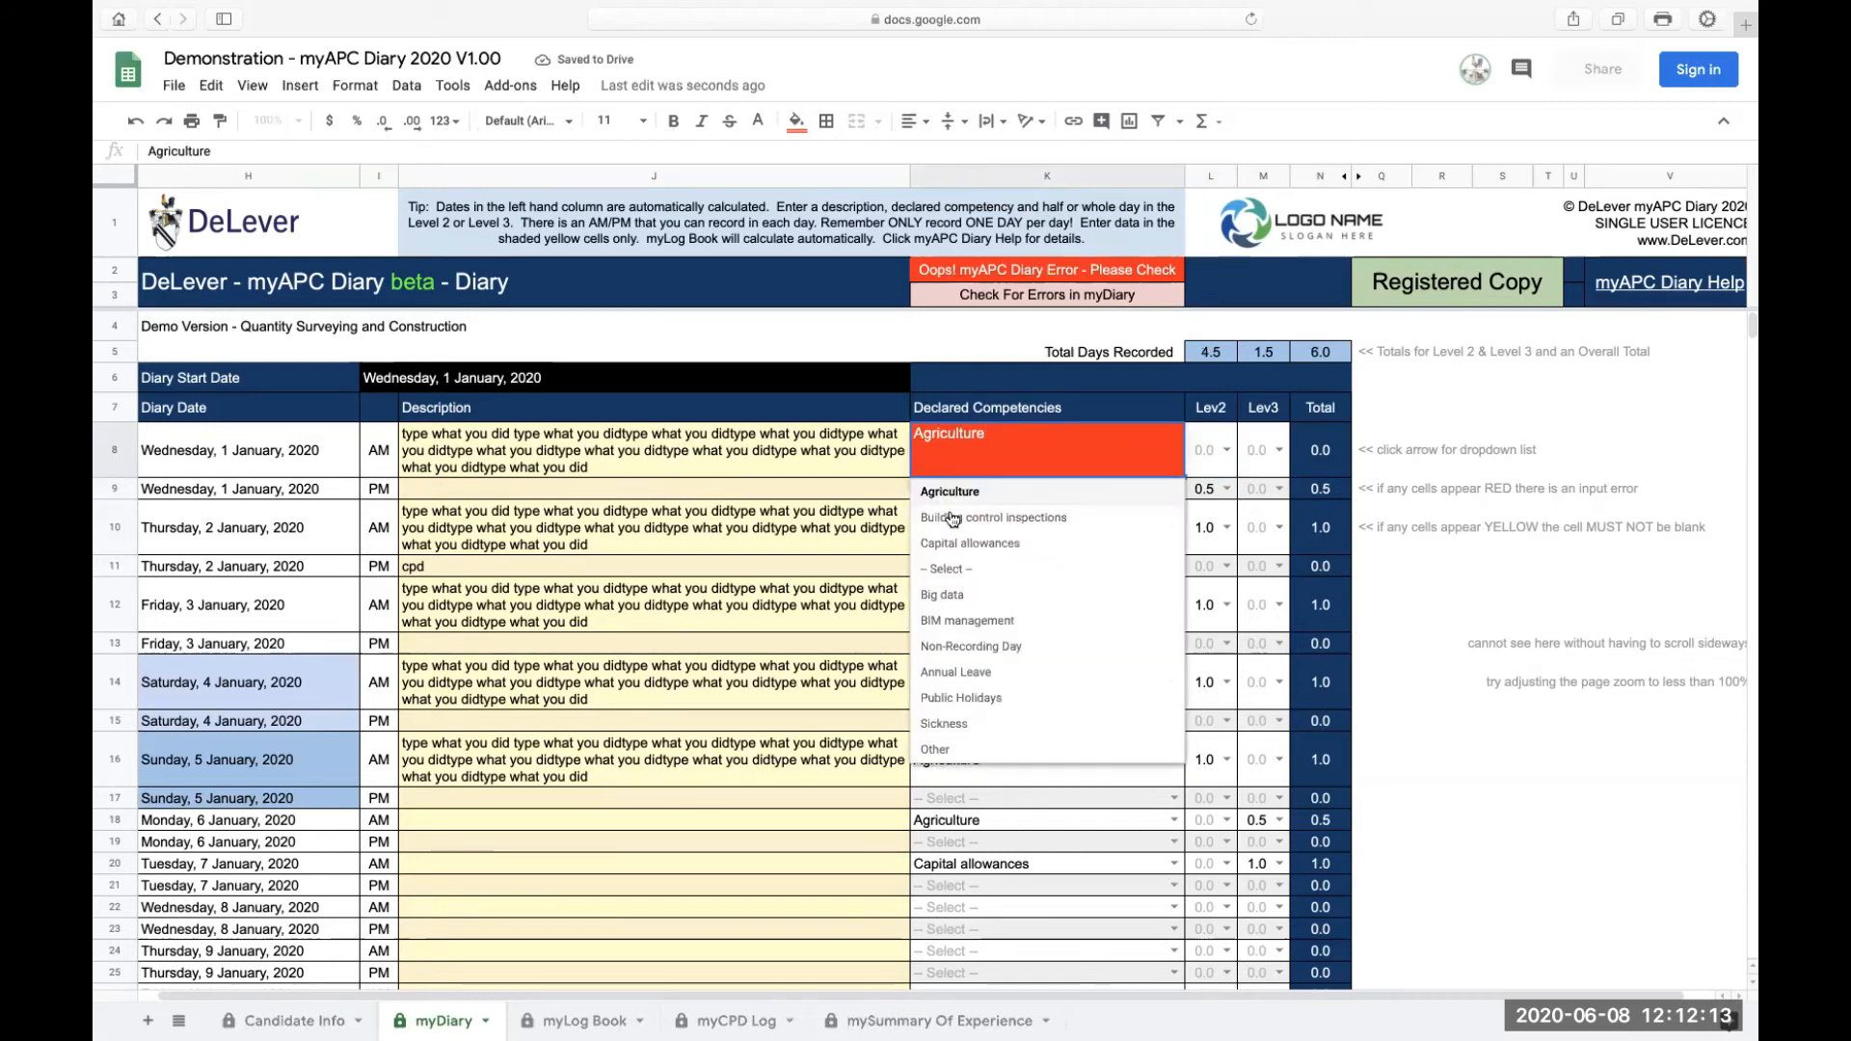
click(958, 571)
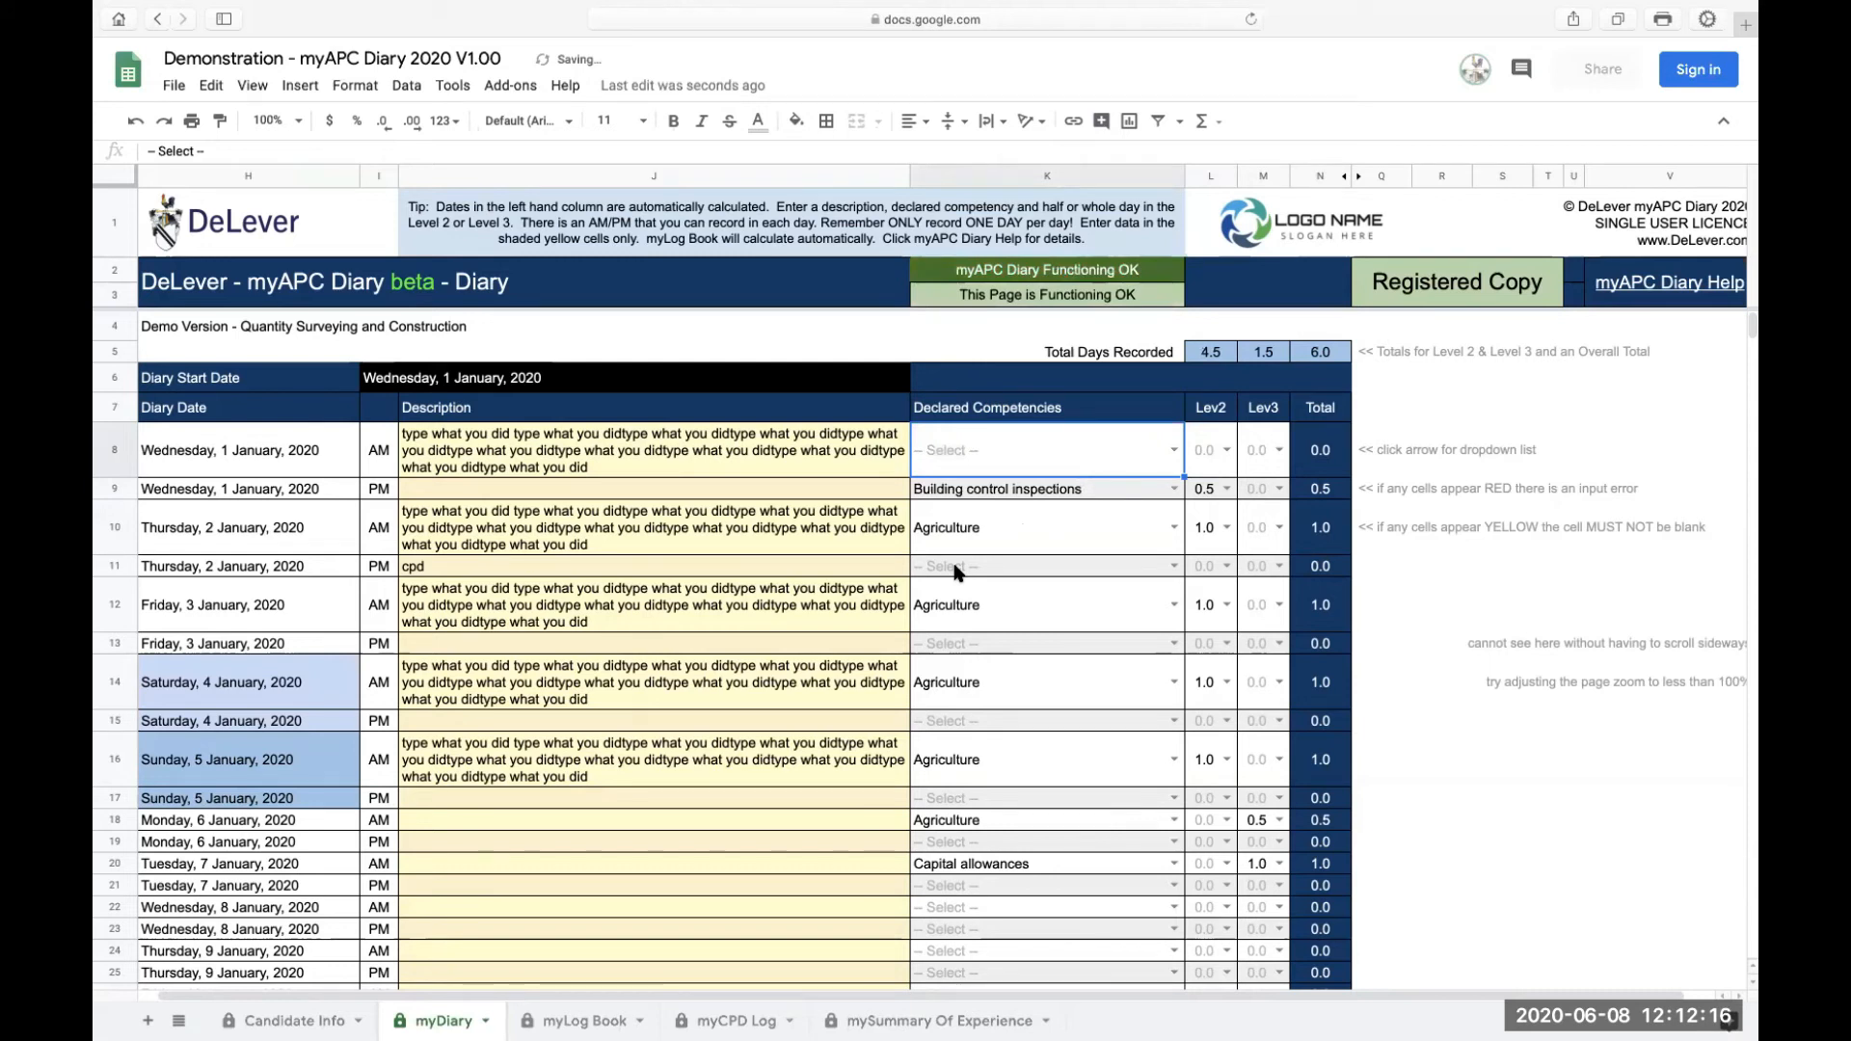
Step: Set the 1 January AM competency to Agriculture and its Level 2 value to 0.5
click(1174, 450)
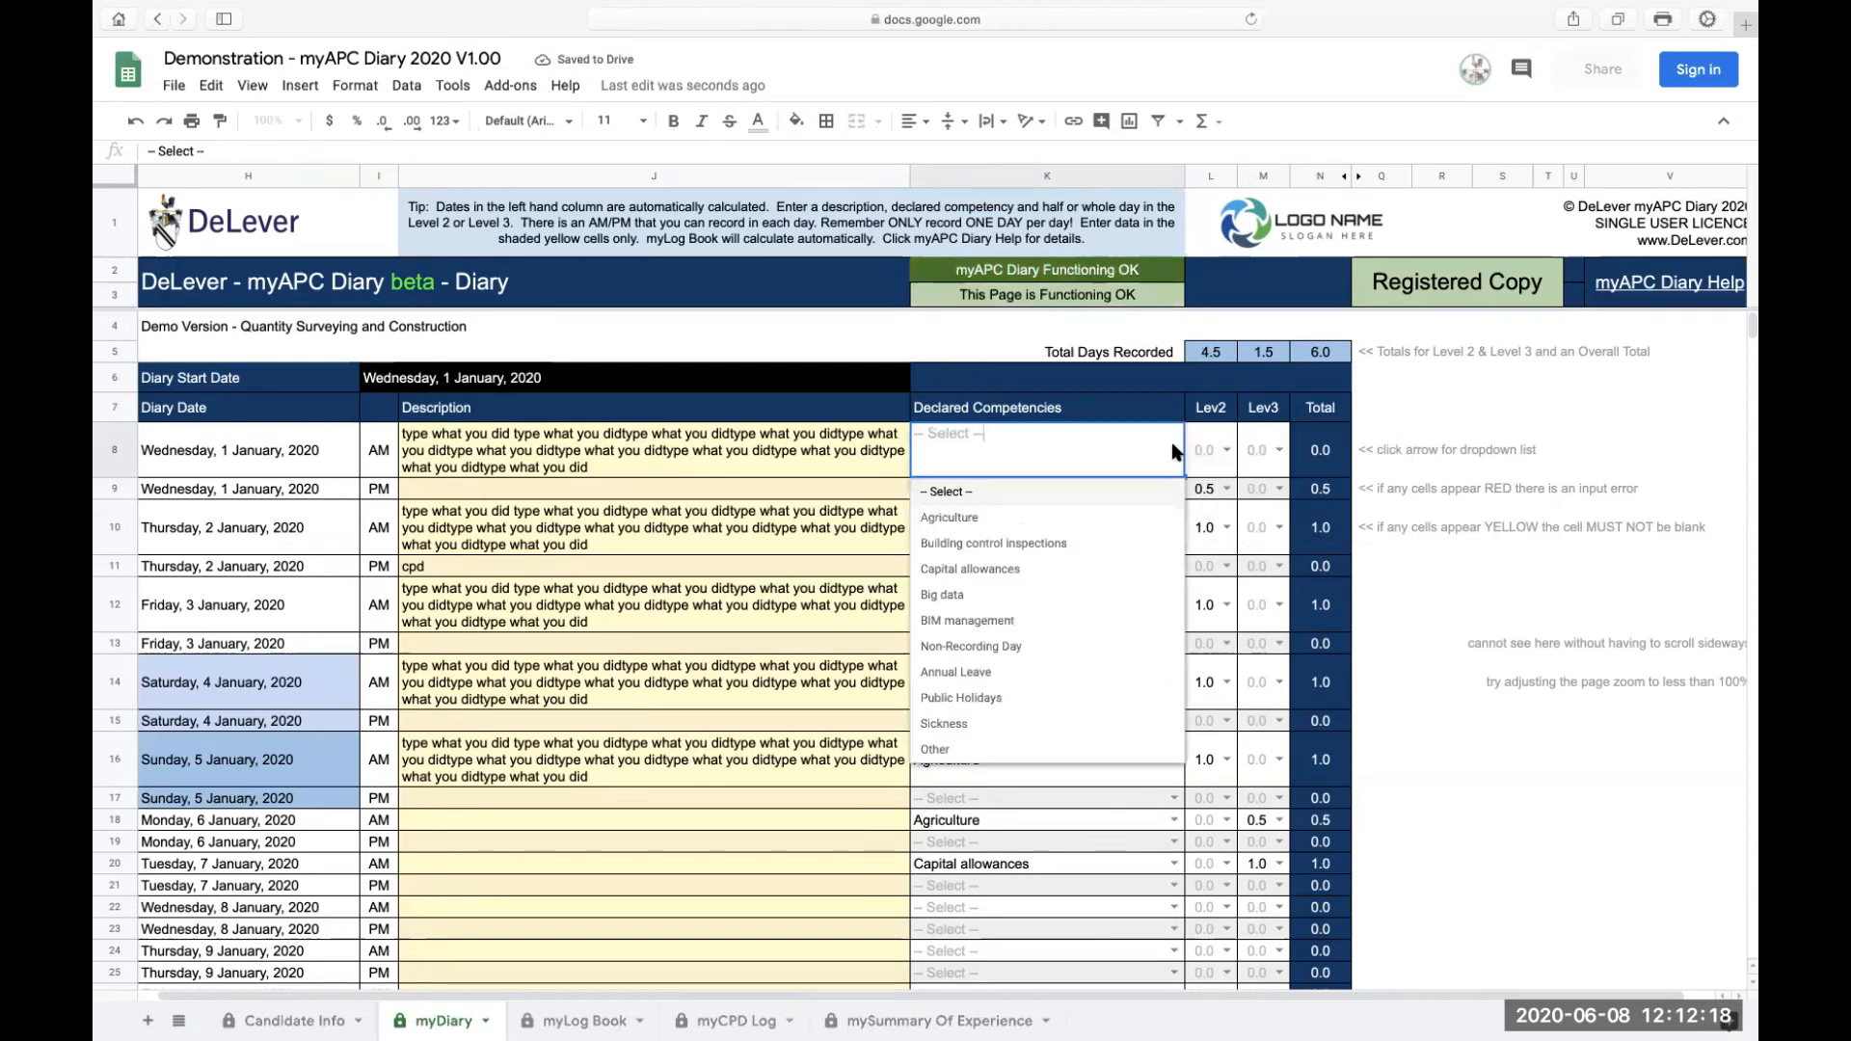
click(964, 526)
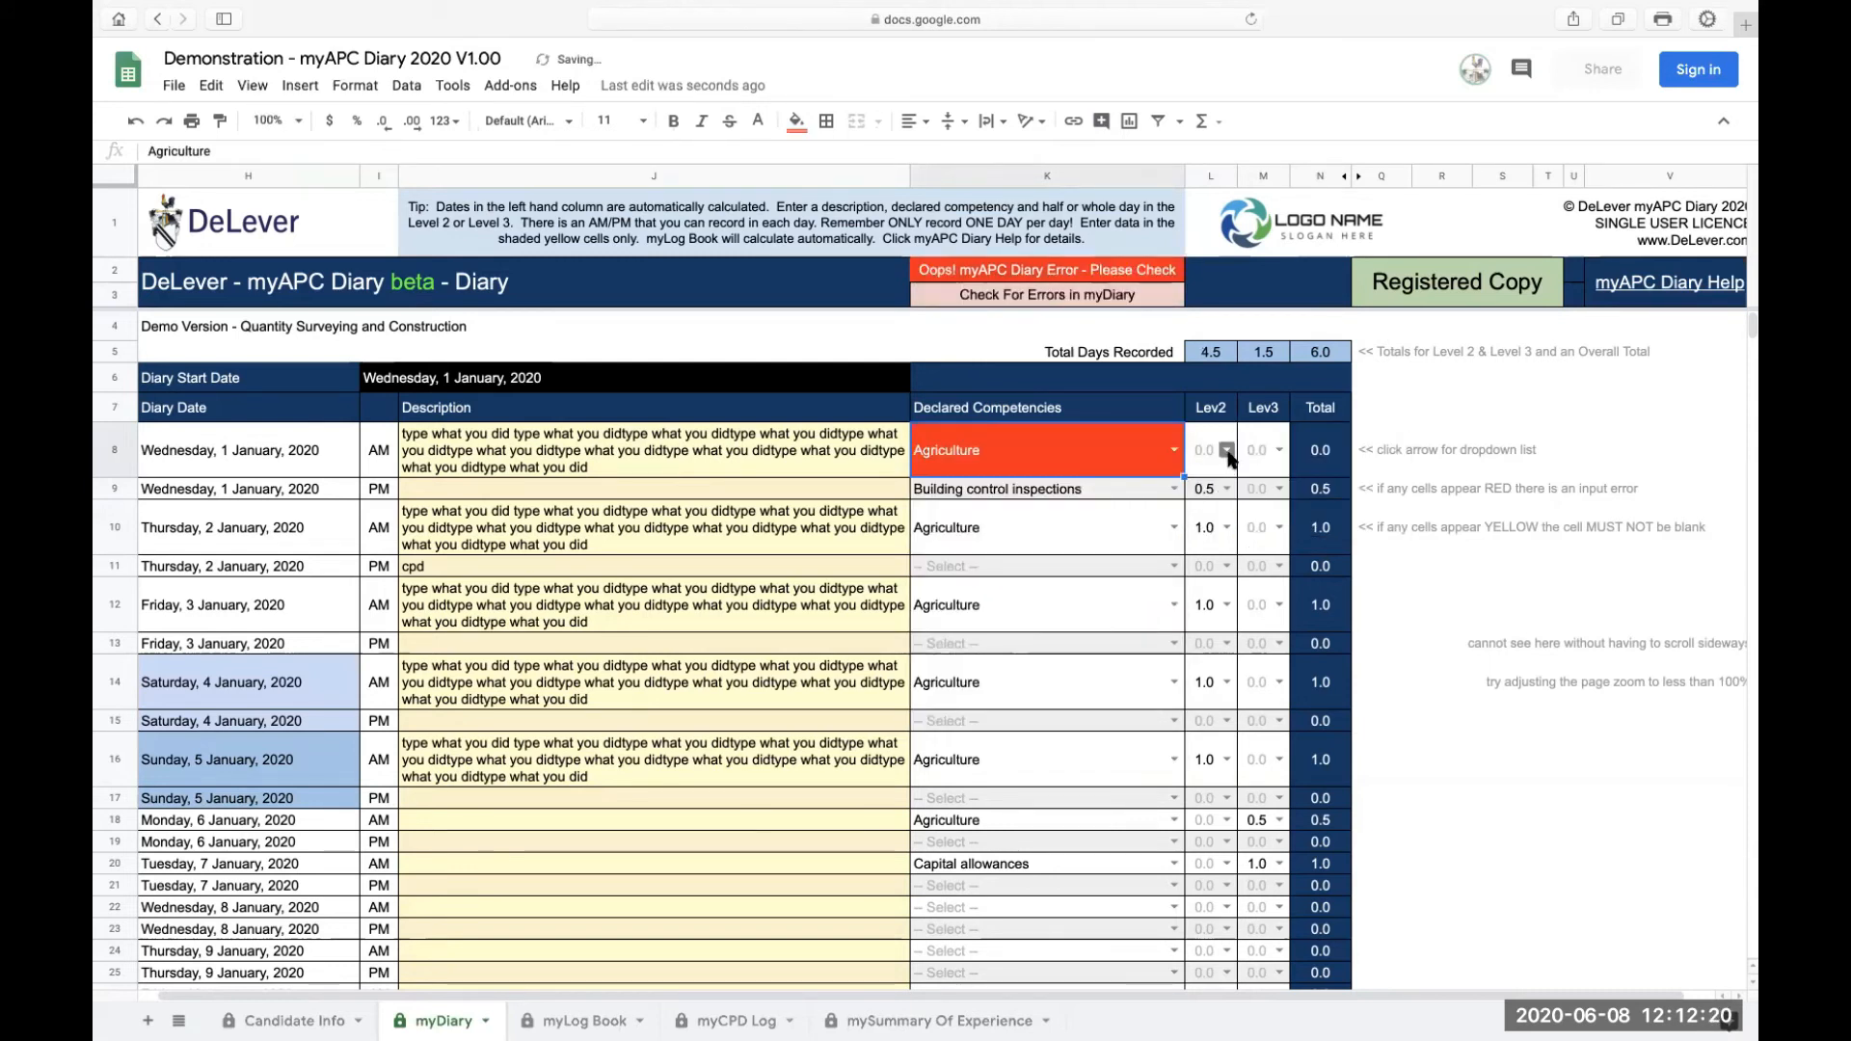
click(1228, 450)
click(1205, 520)
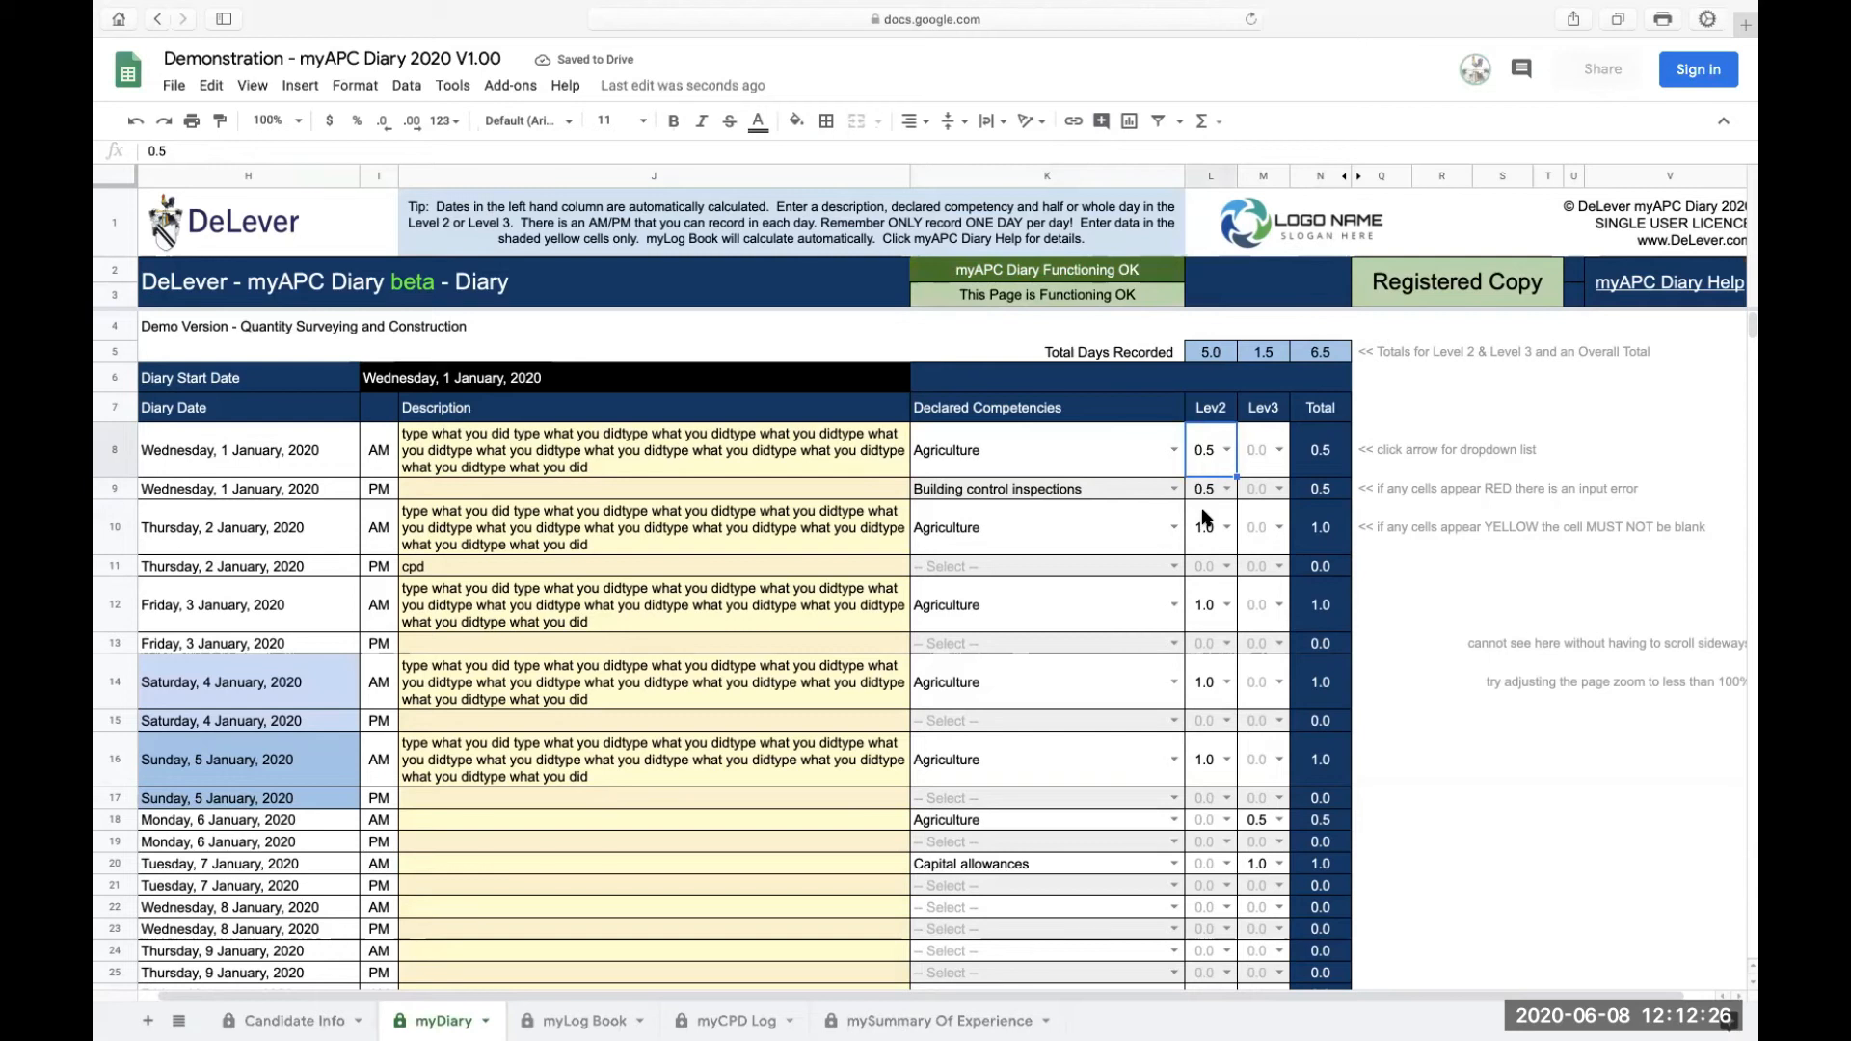
Step: Set the 2 January PM Level 3 value to 0.5 and its competency to Big data
click(1275, 567)
click(1257, 617)
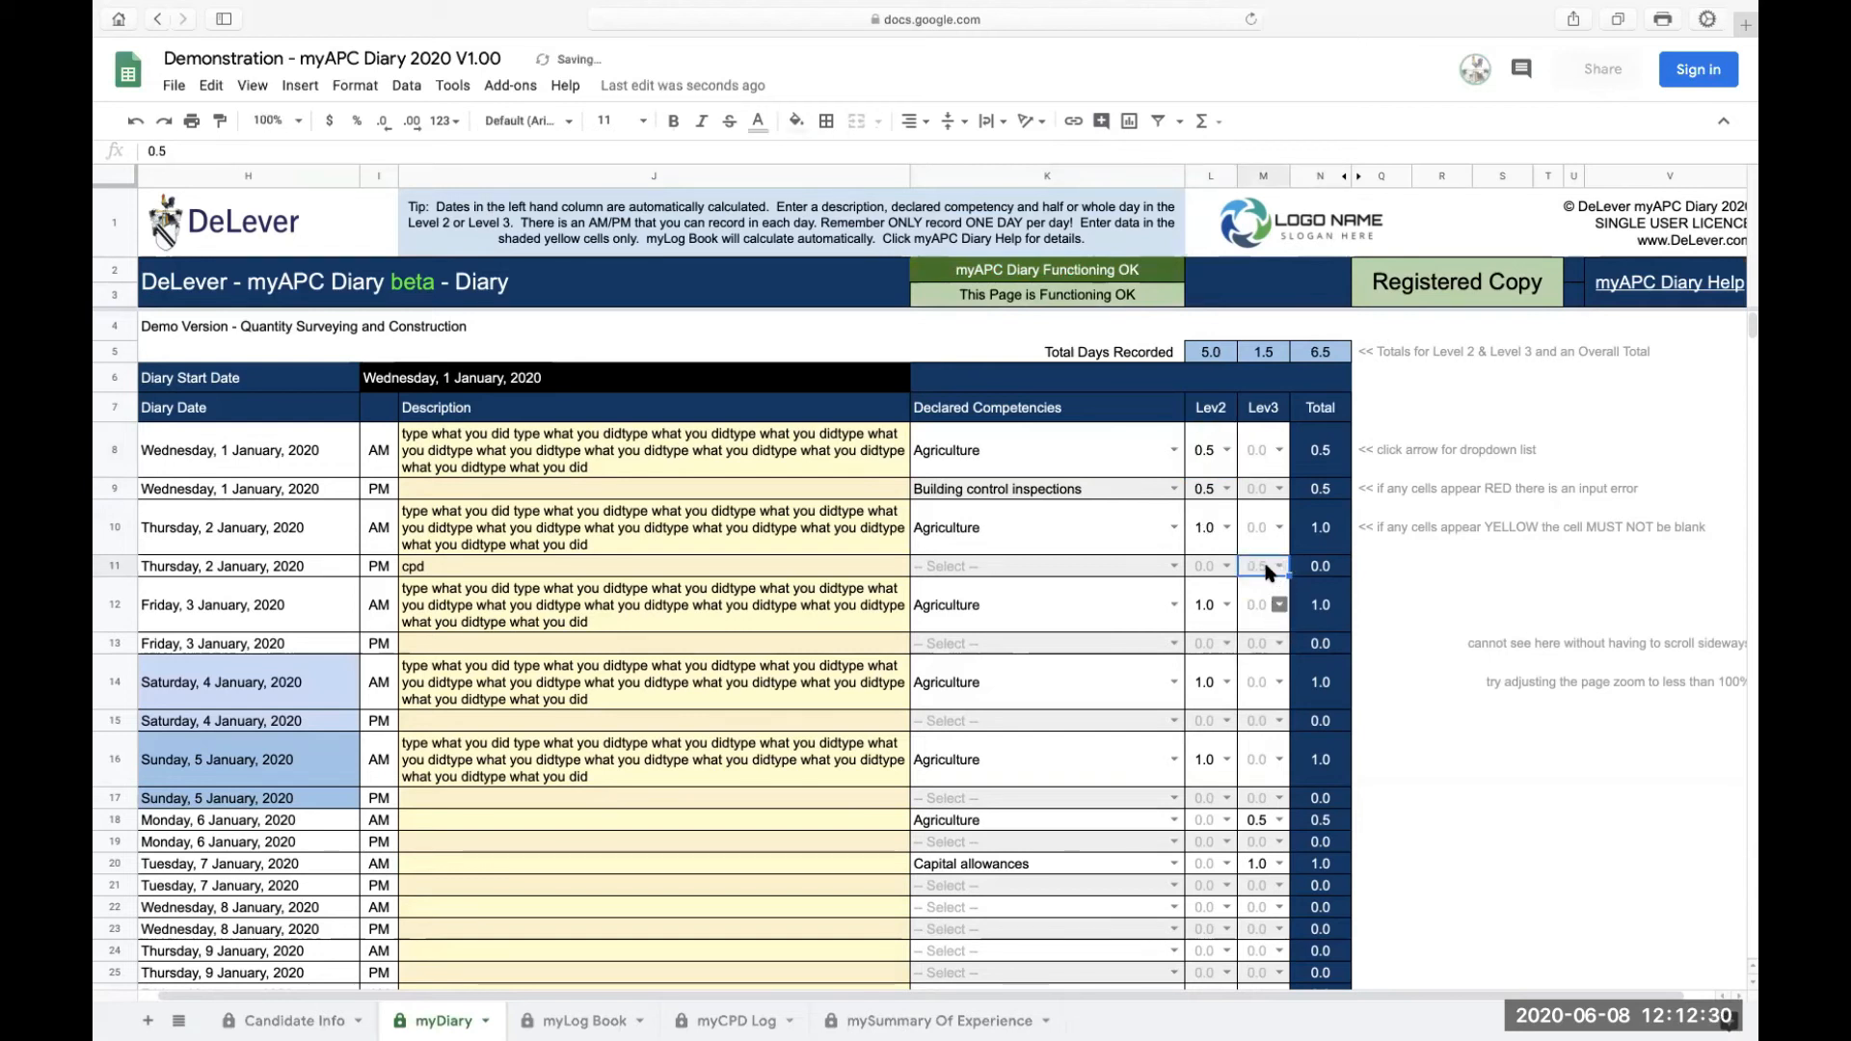
click(1175, 567)
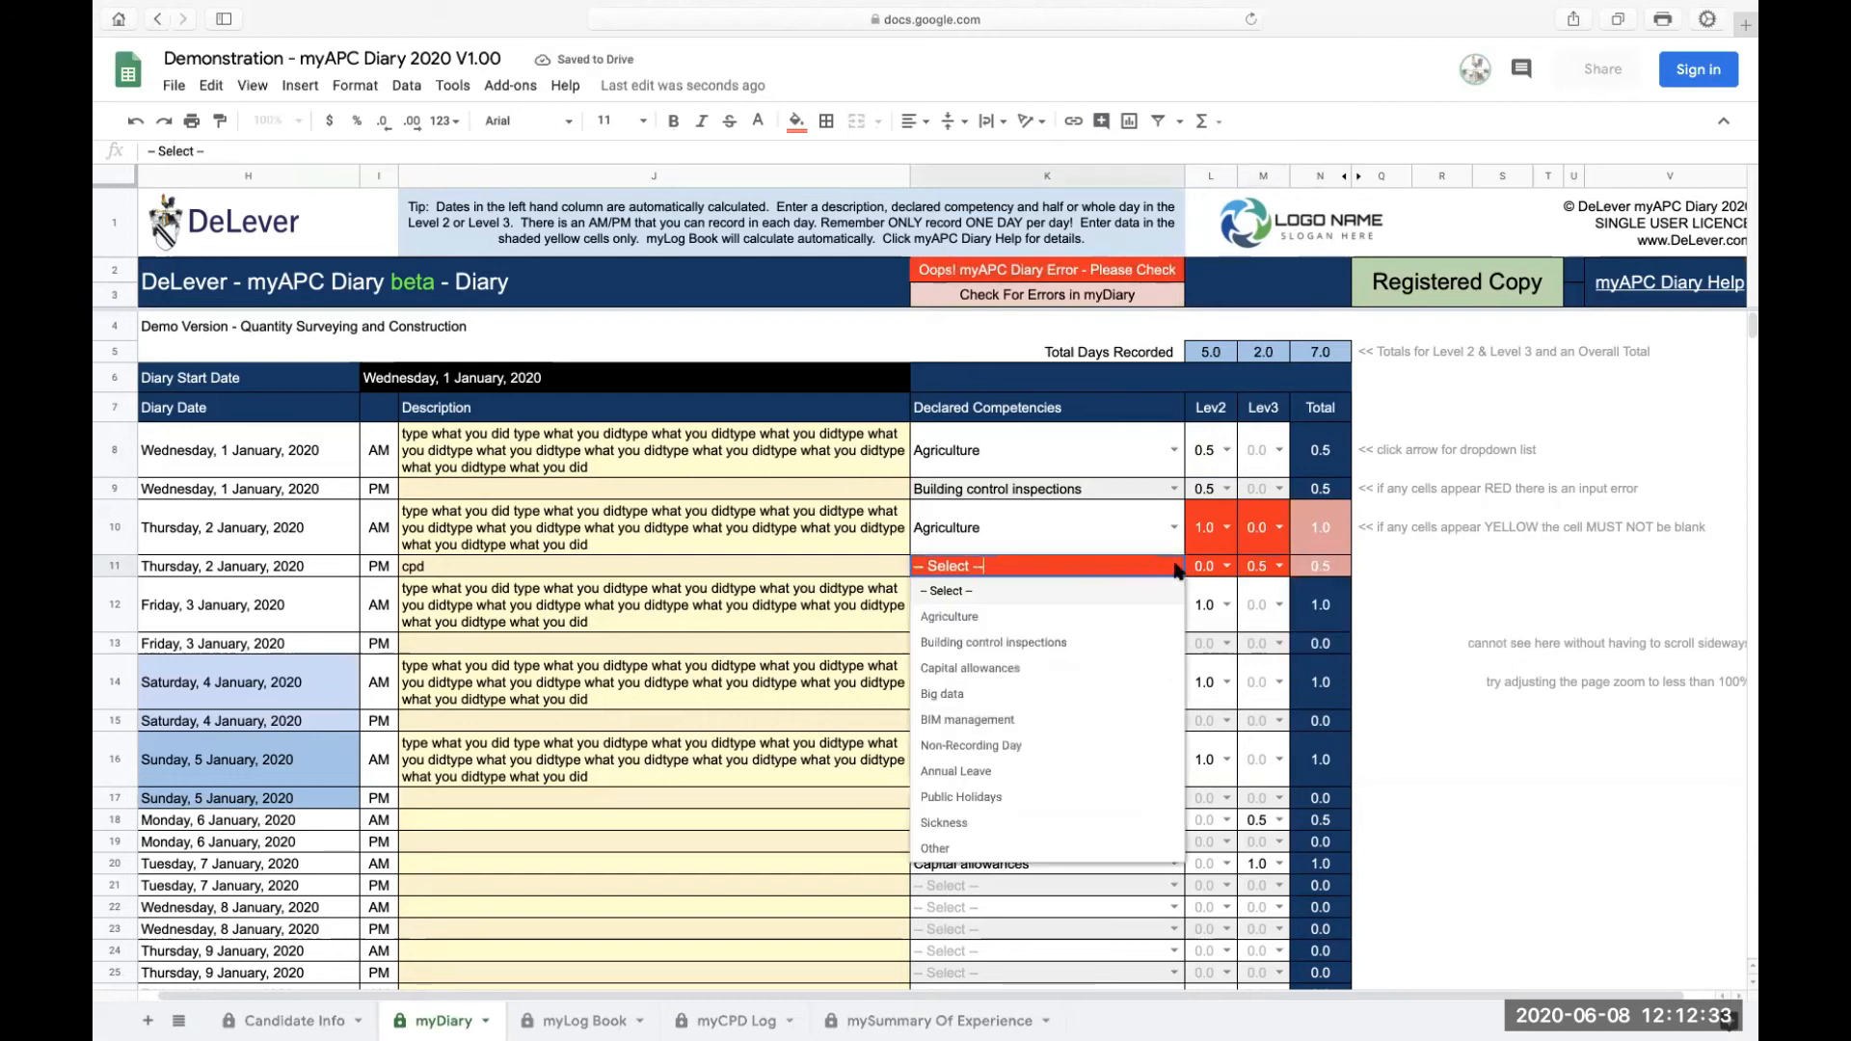
click(1058, 627)
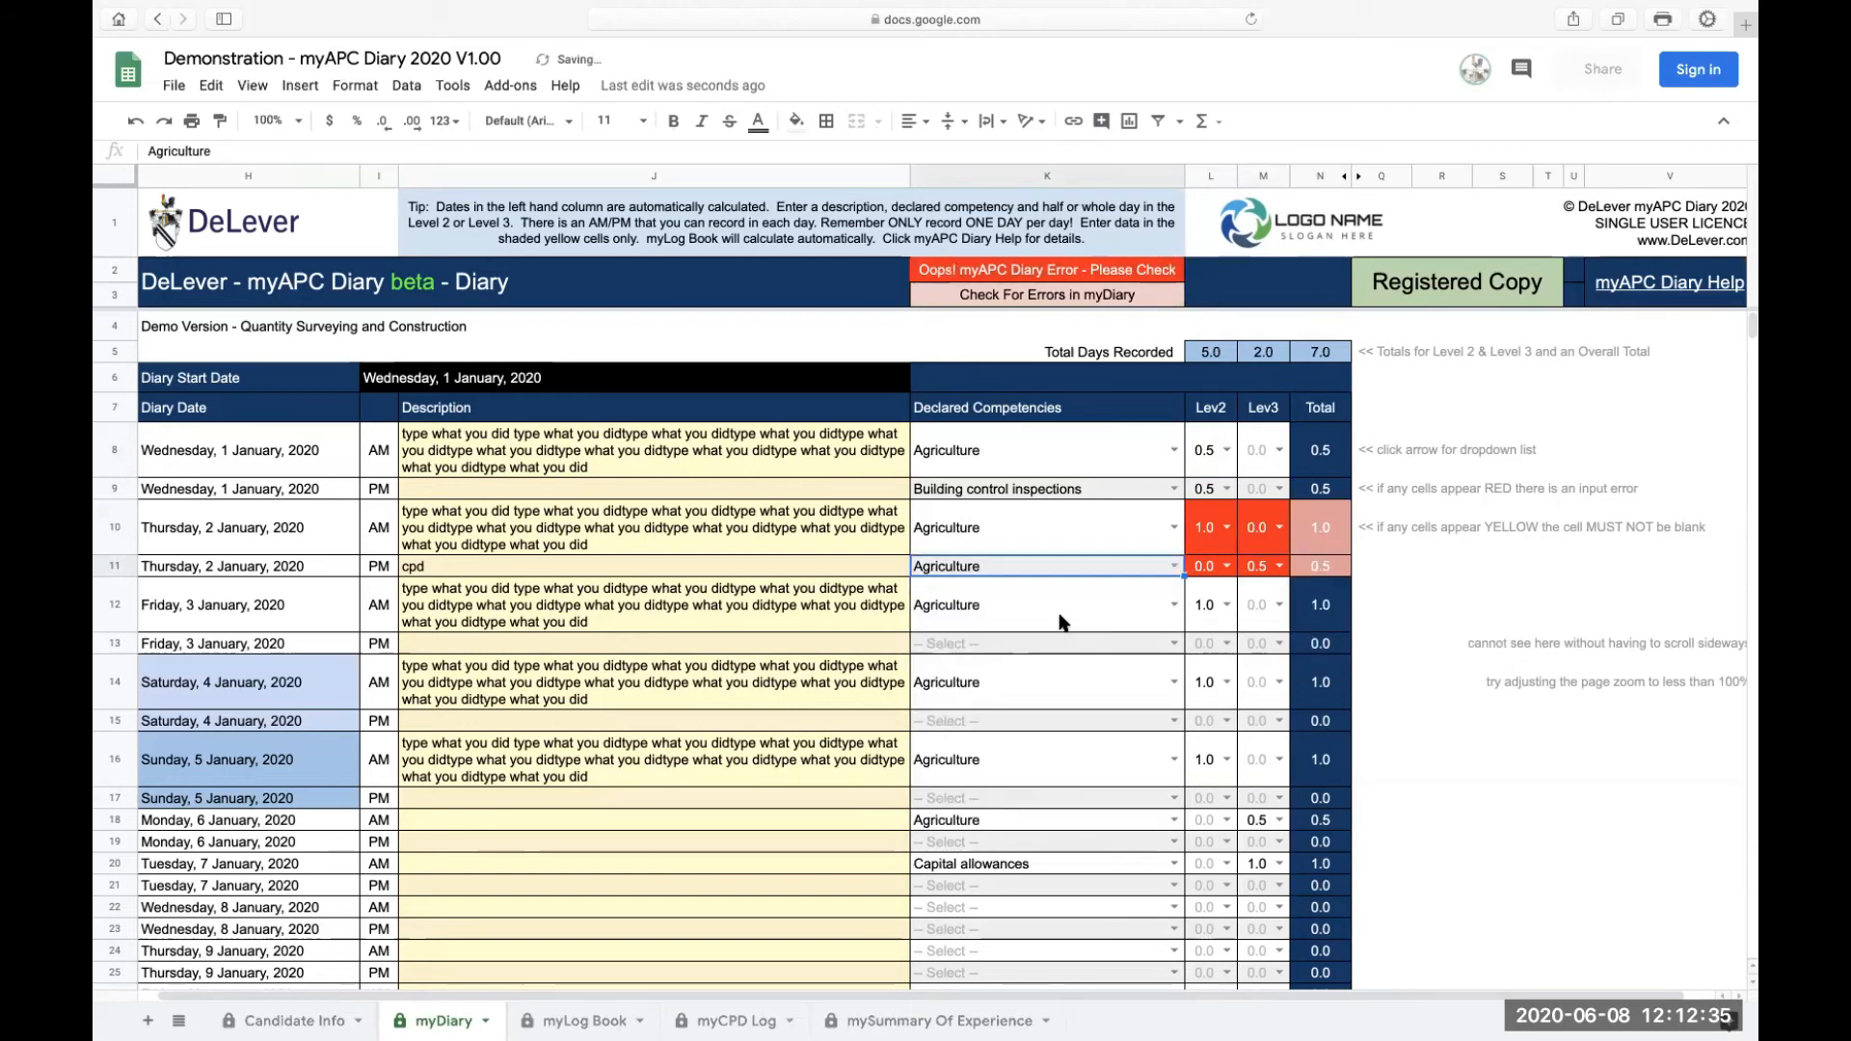
click(1173, 567)
click(957, 692)
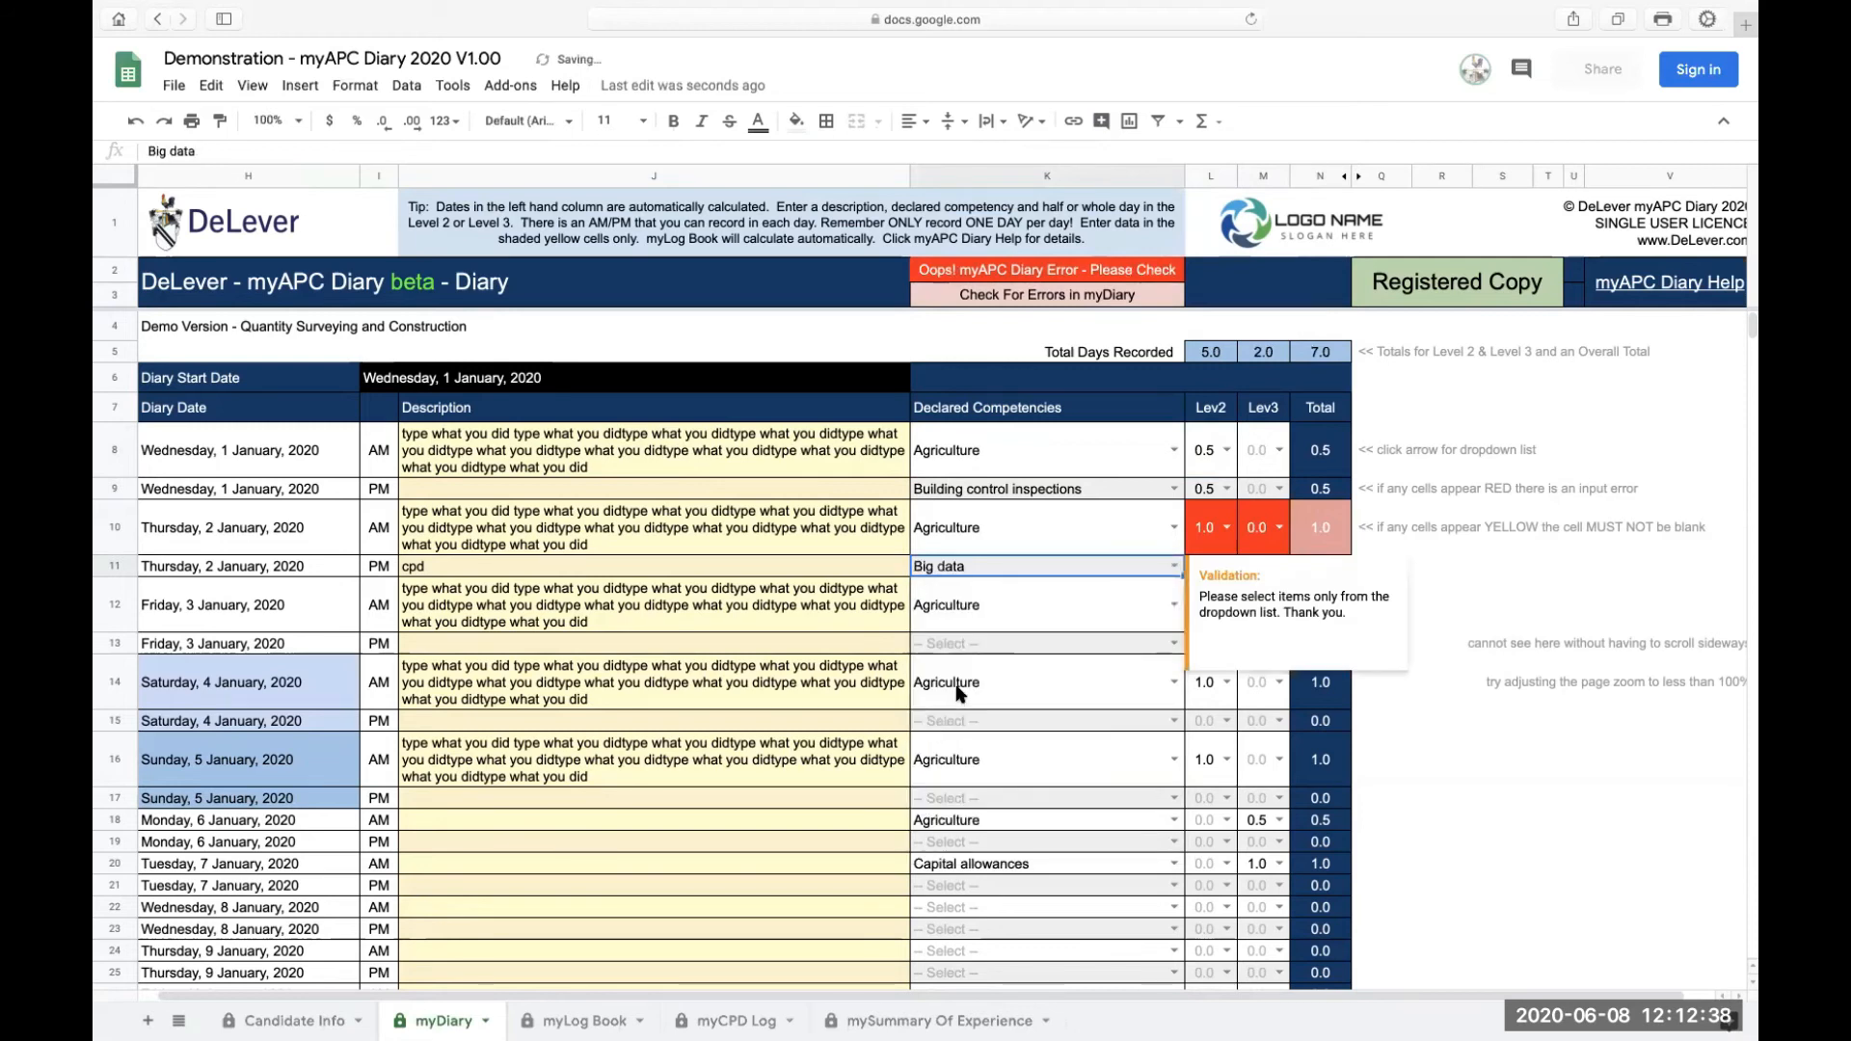
Step: Set the 2 January AM Level 2 value to 0.5
click(1102, 610)
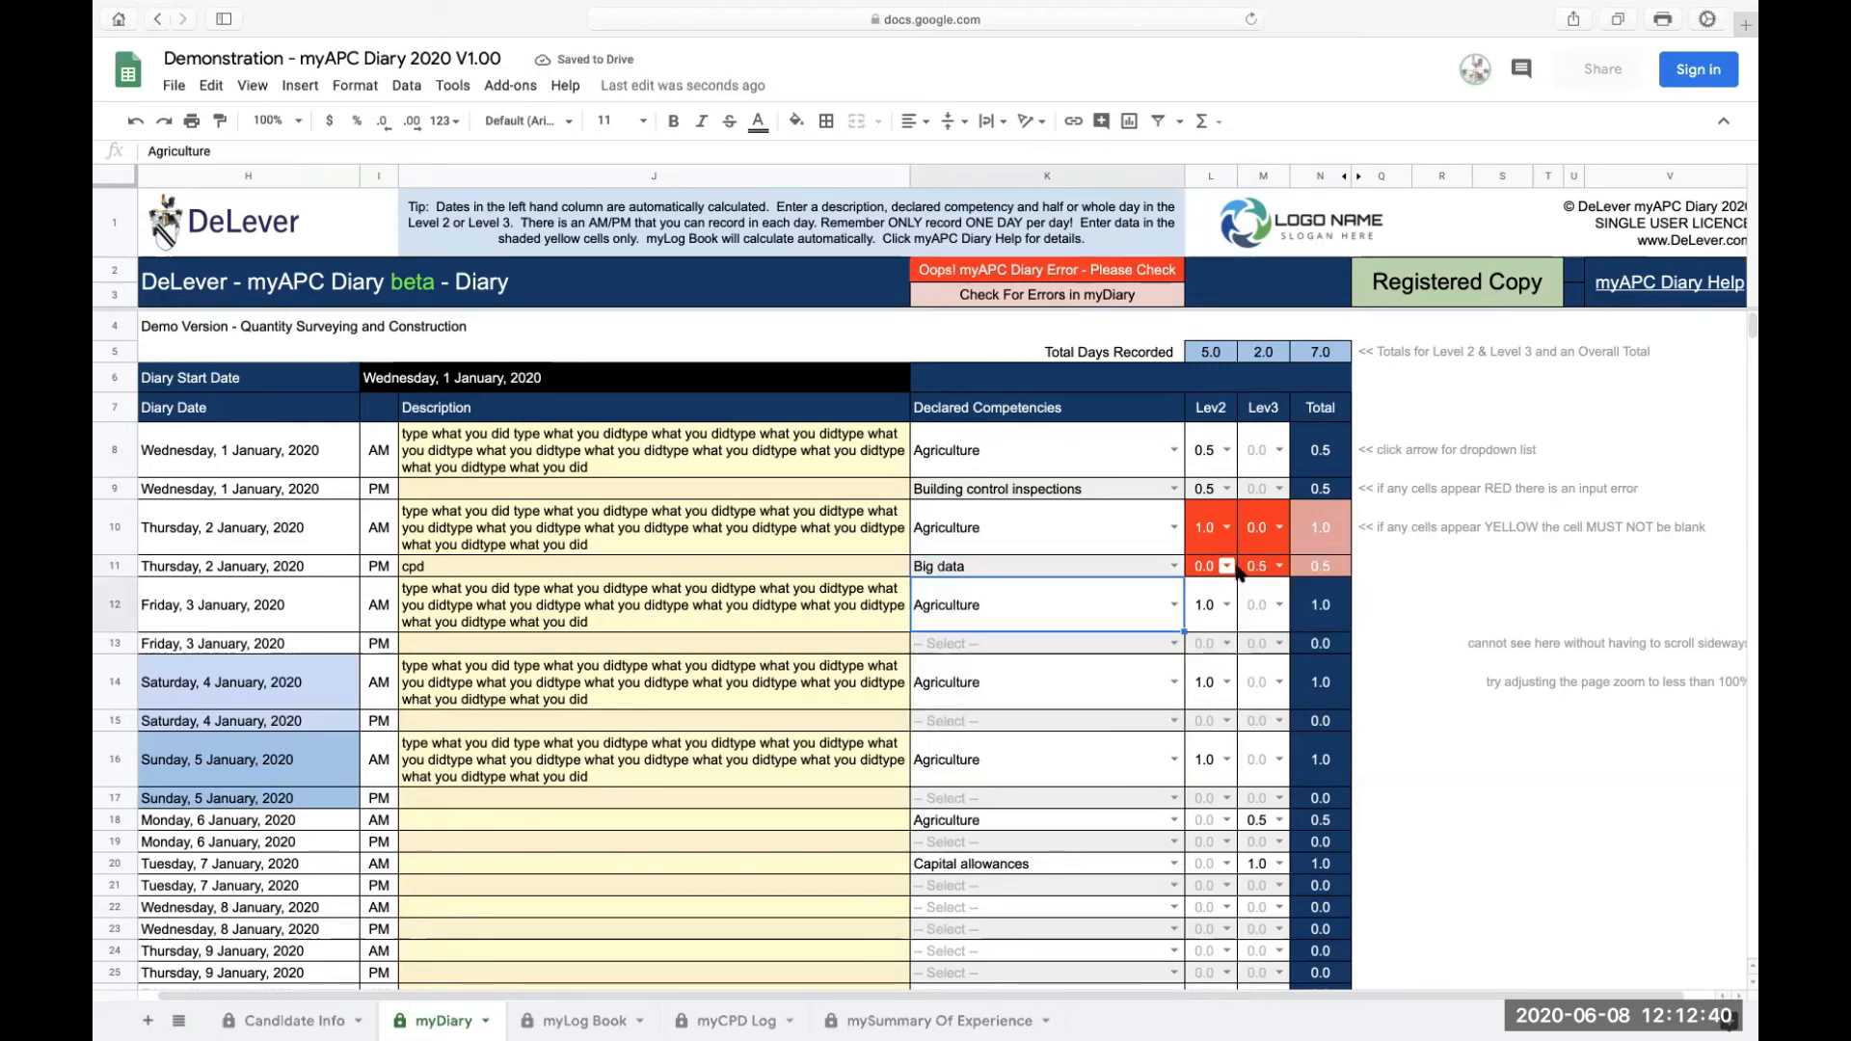
click(1222, 528)
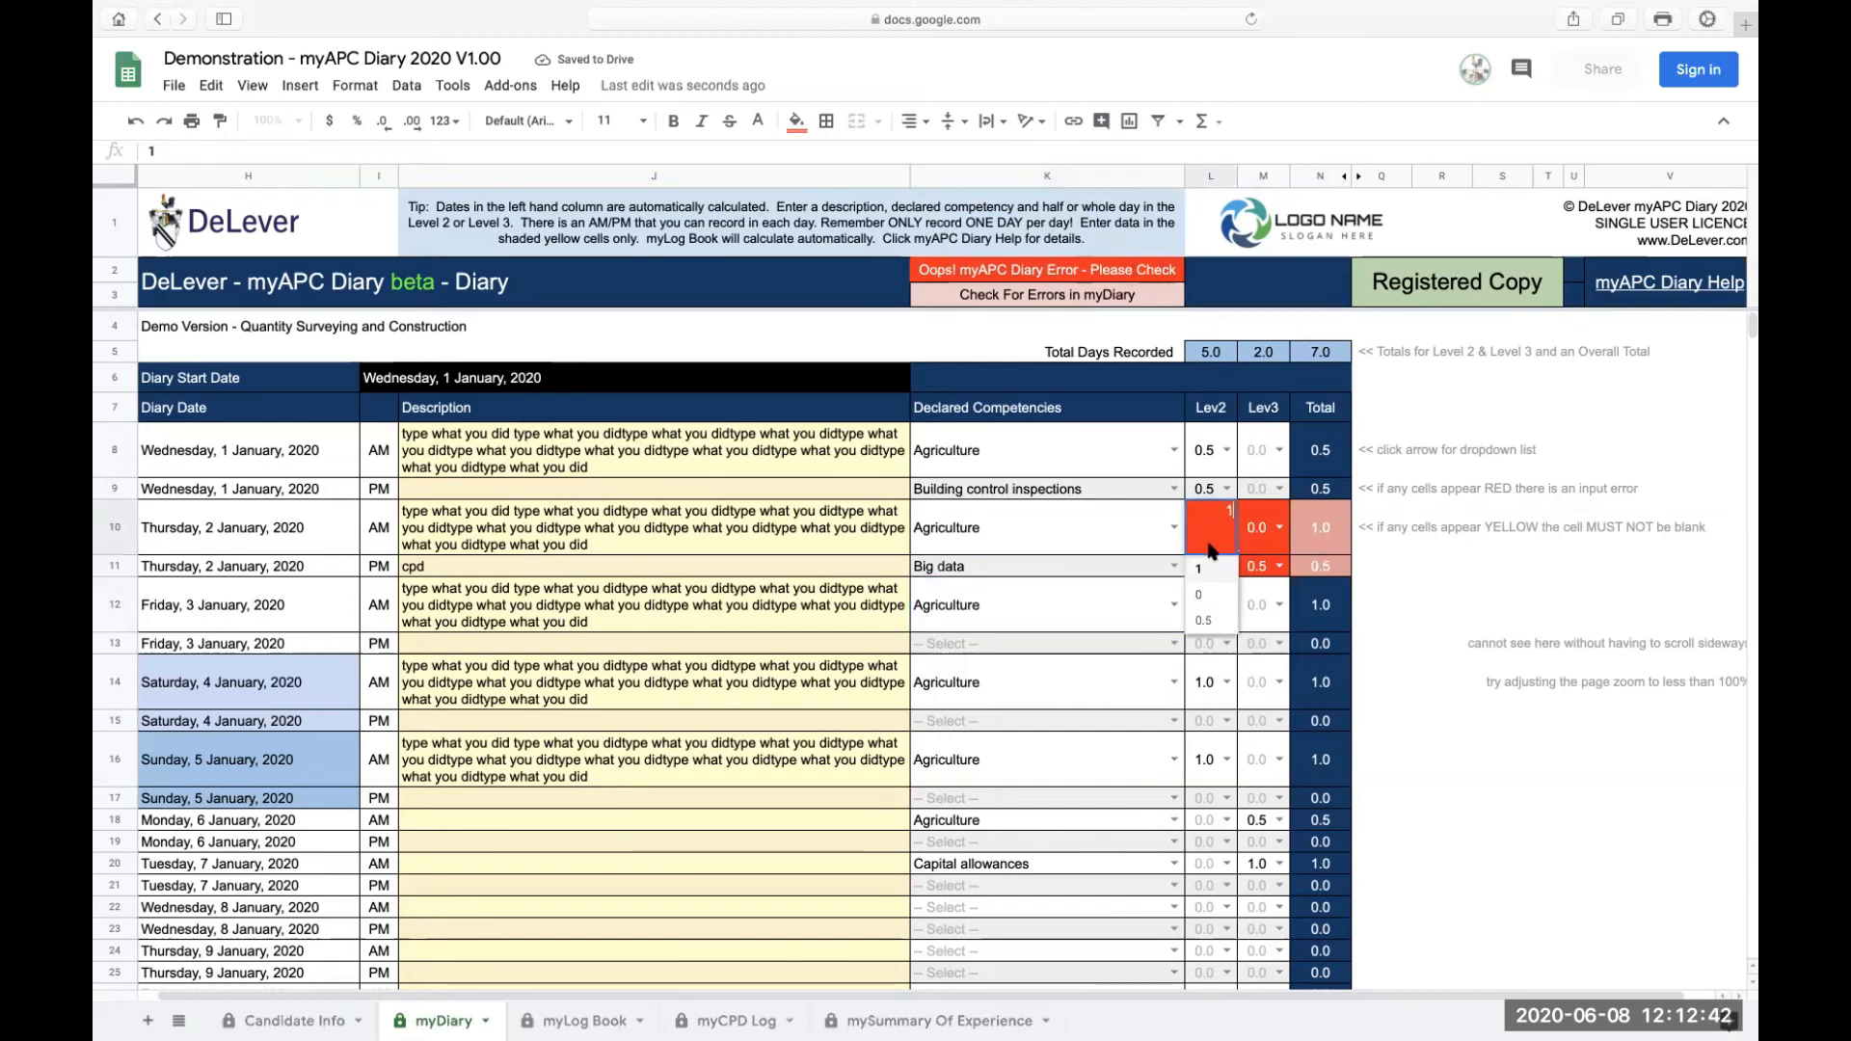
click(1212, 621)
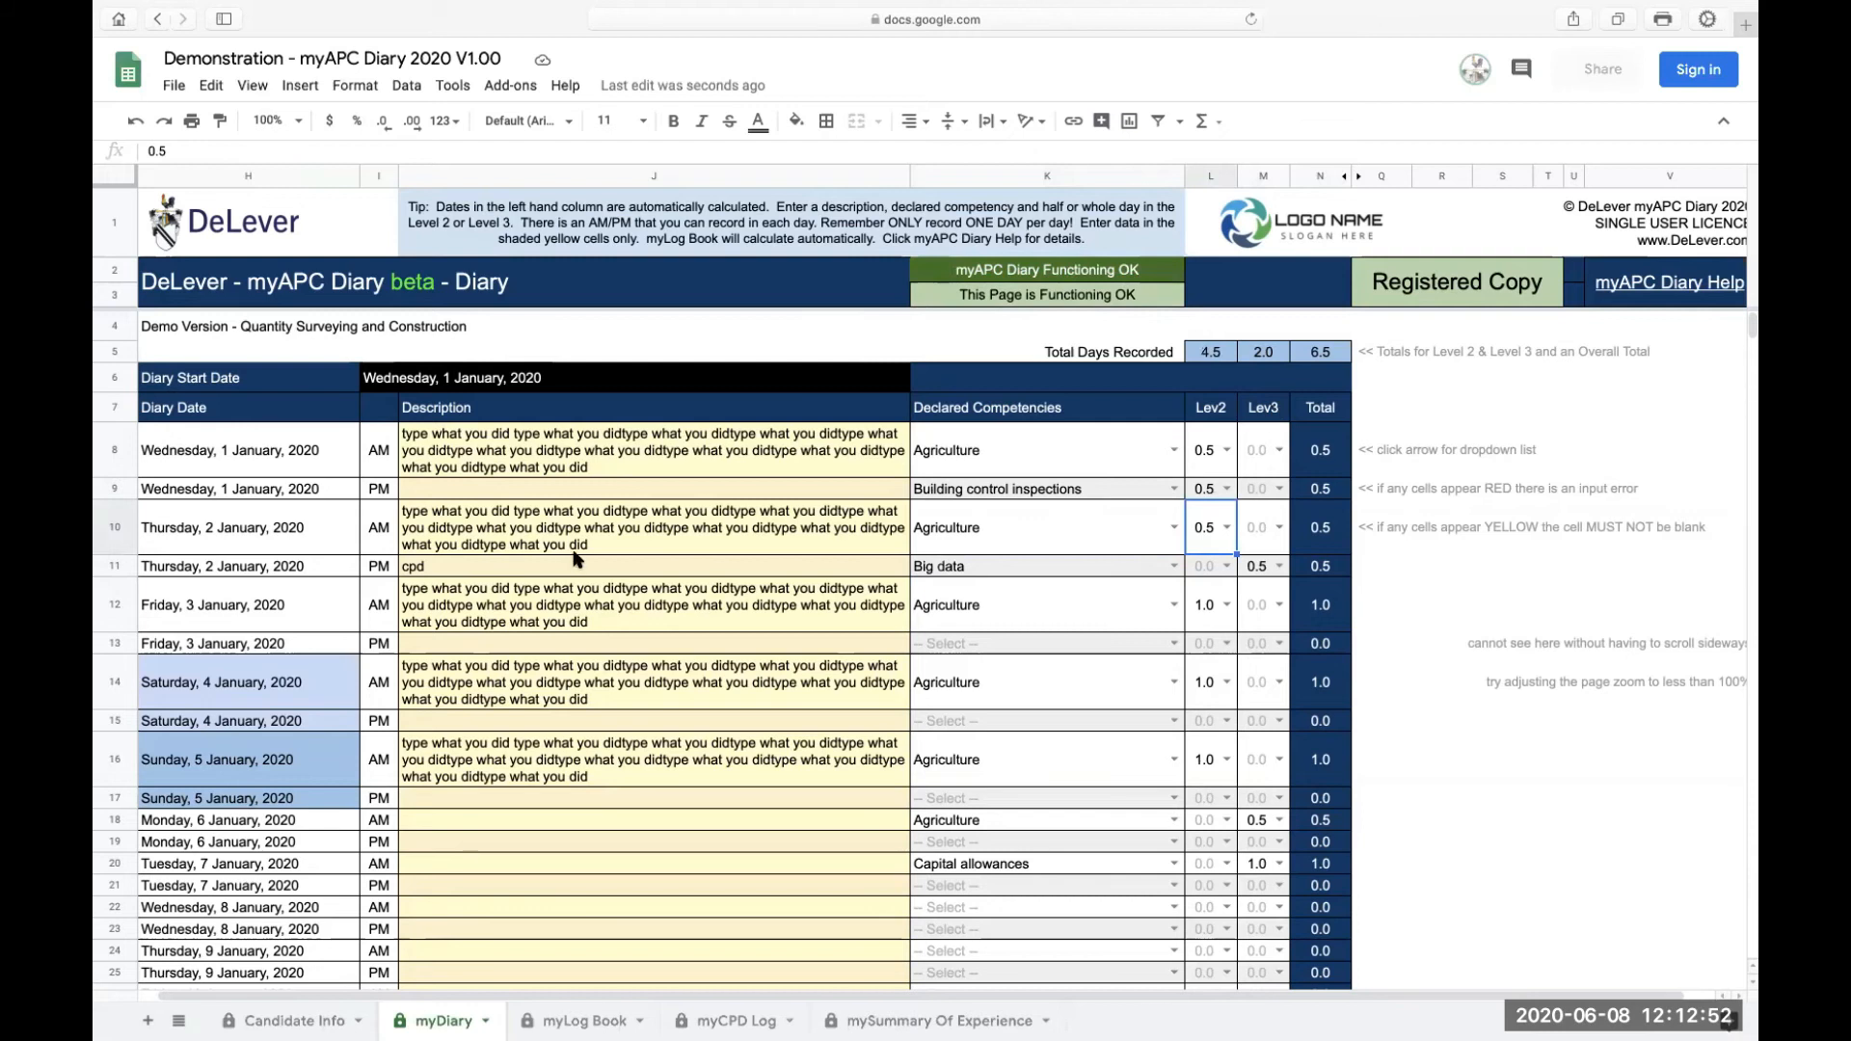
Step: Copy the 1 to 7 January description, competency and level entries and paste them starting at 14 January AM
drag(517, 460, 1254, 865)
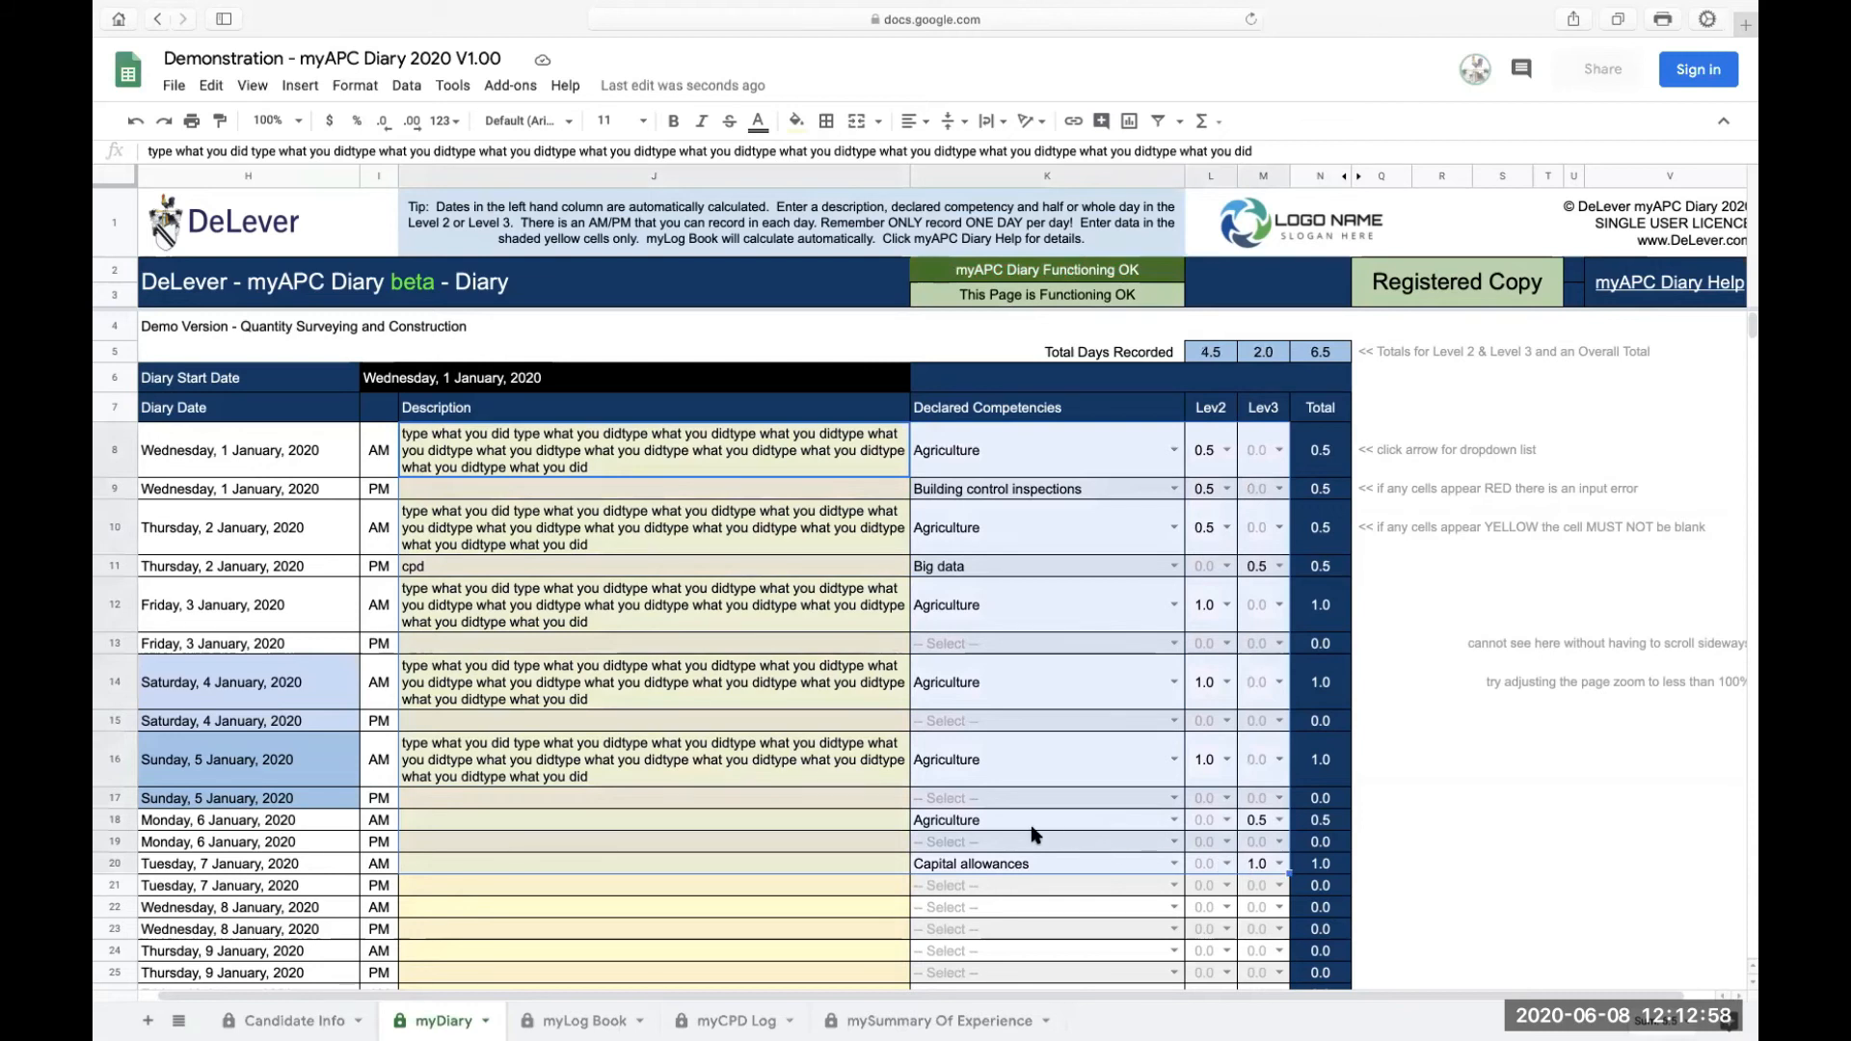
scroll(756, 864, down, 6)
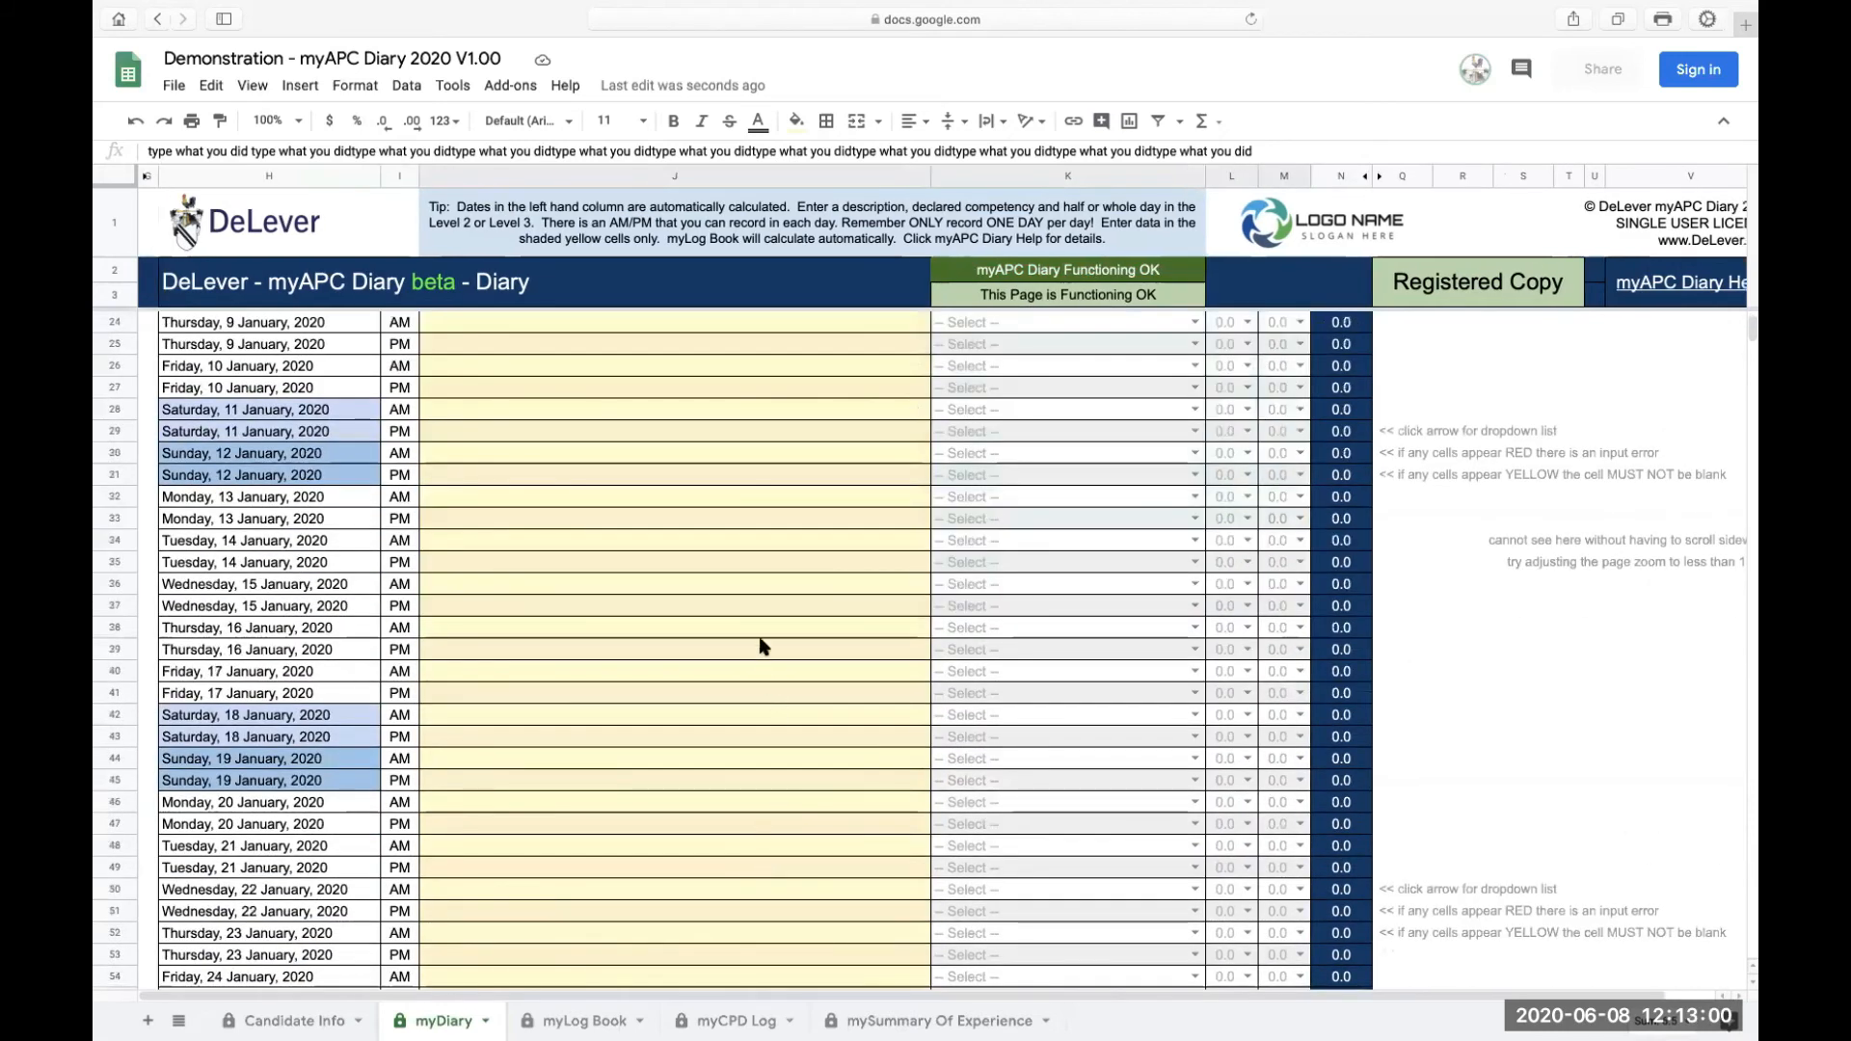
click(756, 542)
key(ctrl+v)
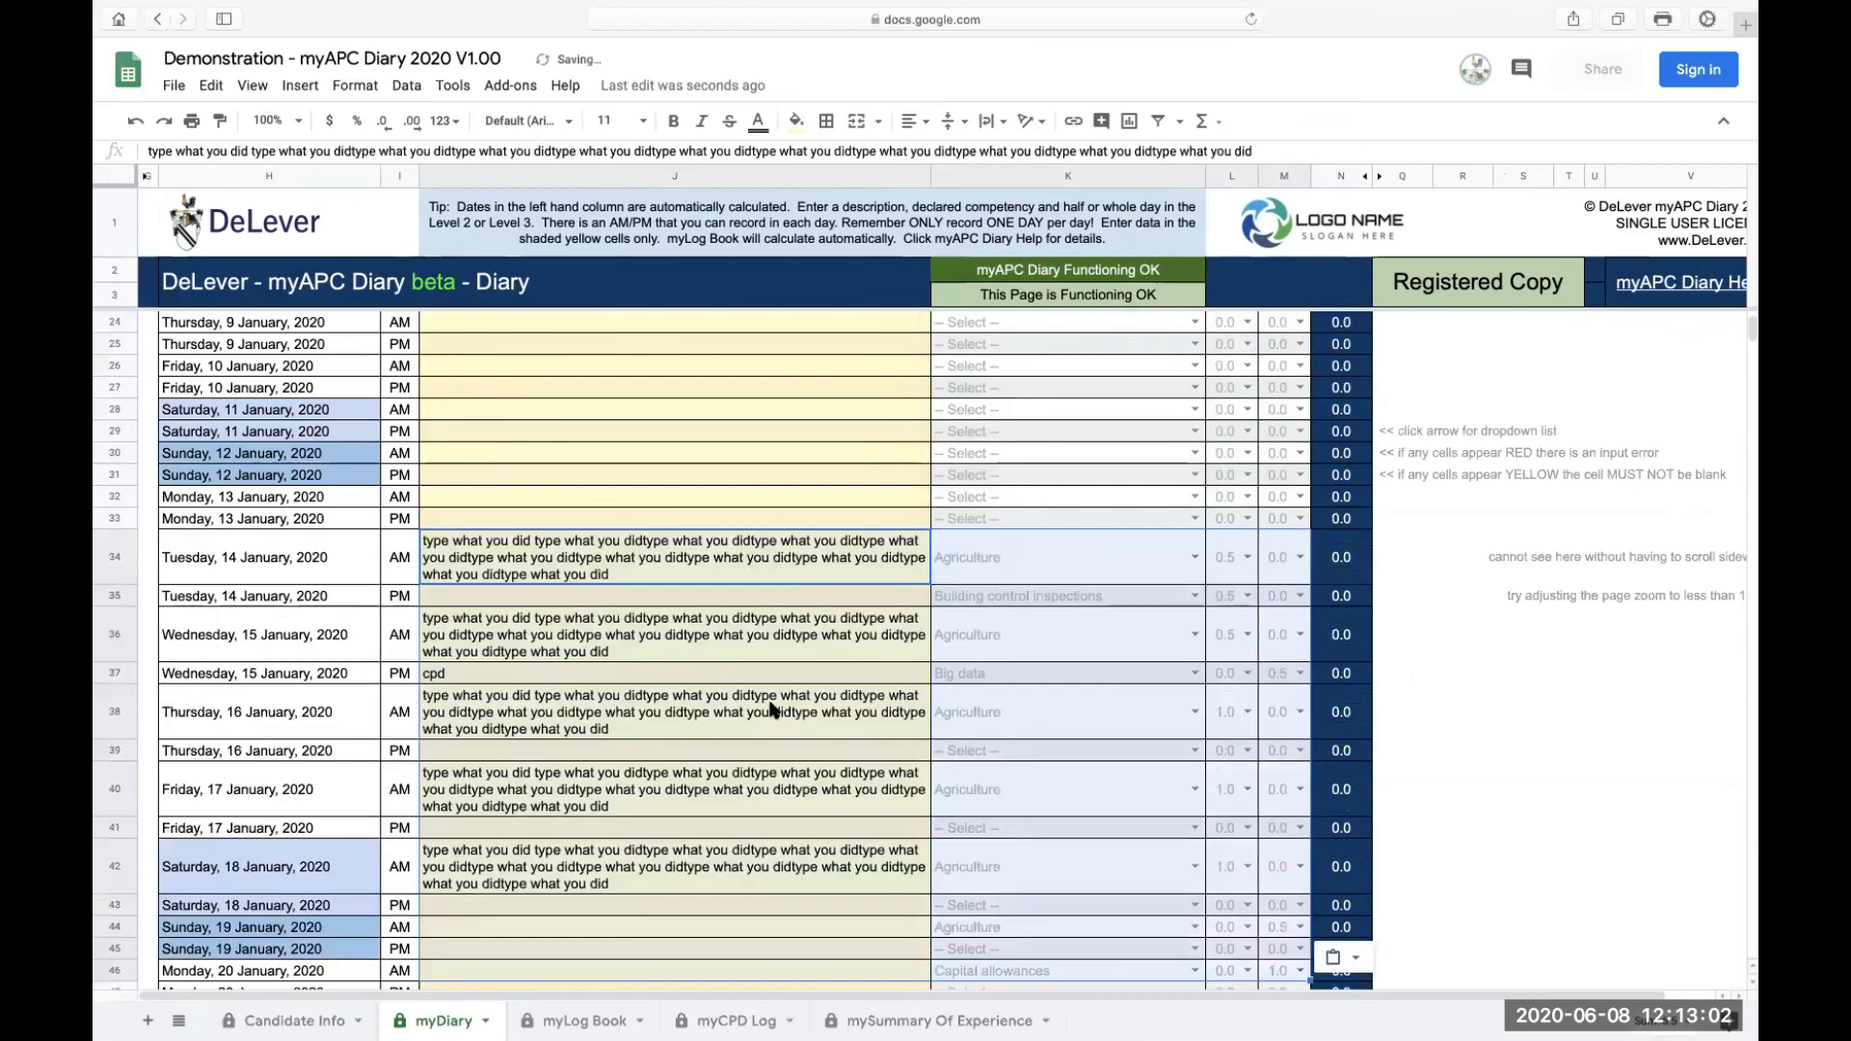
Step: Paste the copied week of entries again at the 28 February, 8 April and 3 May AM rows
scroll(772, 711, down, 20)
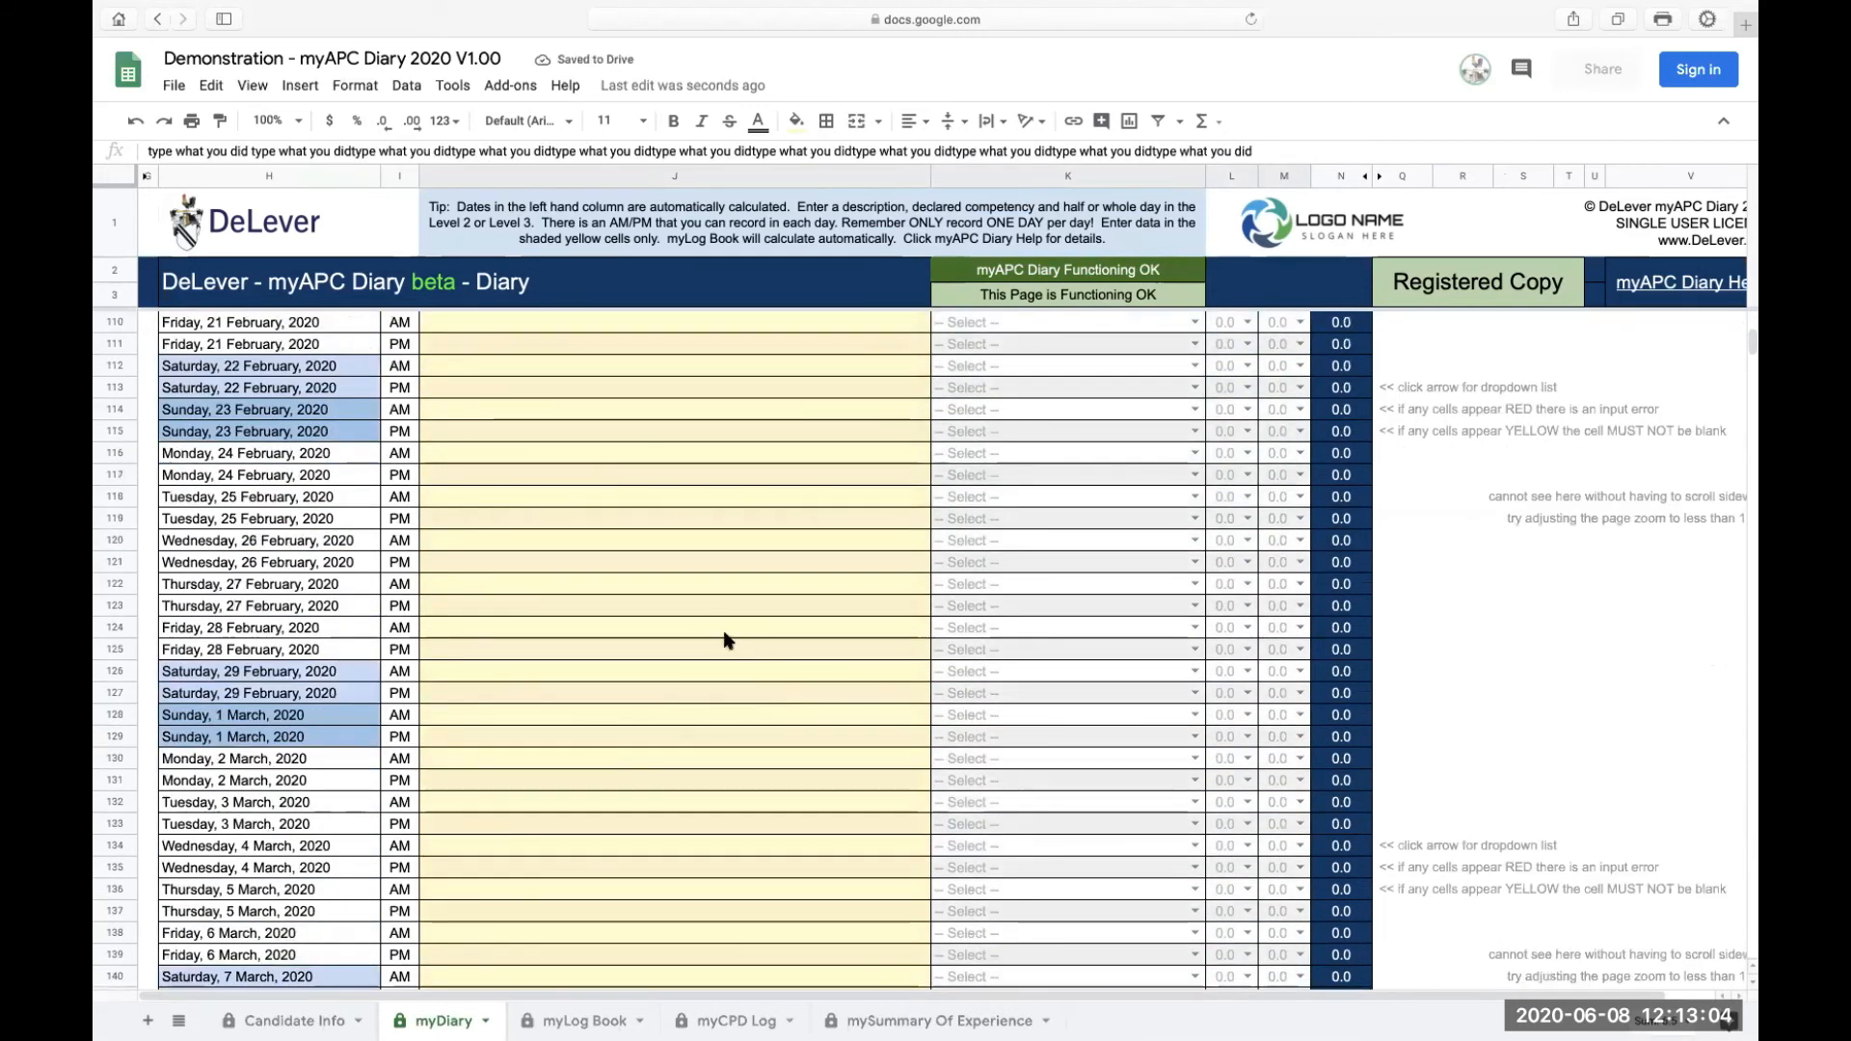
click(728, 637)
key(ctrl+v)
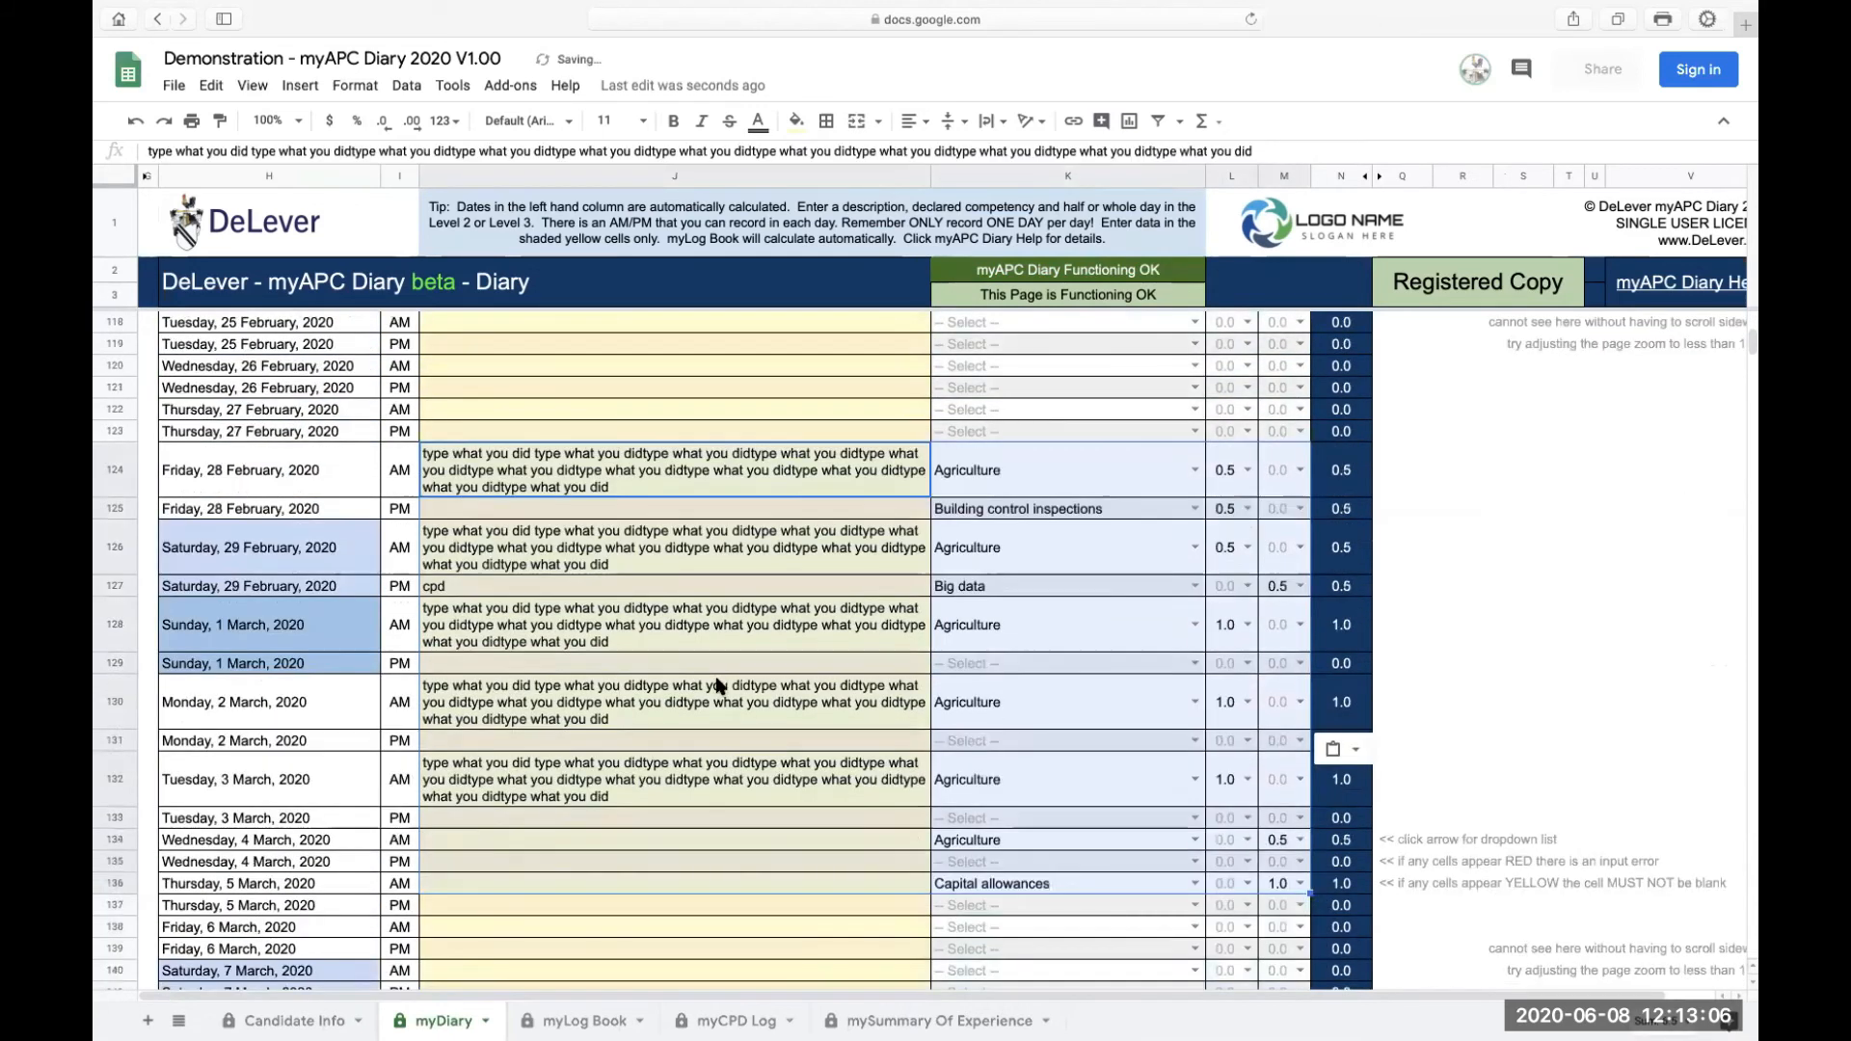
scroll(716, 684, down, 20)
click(690, 675)
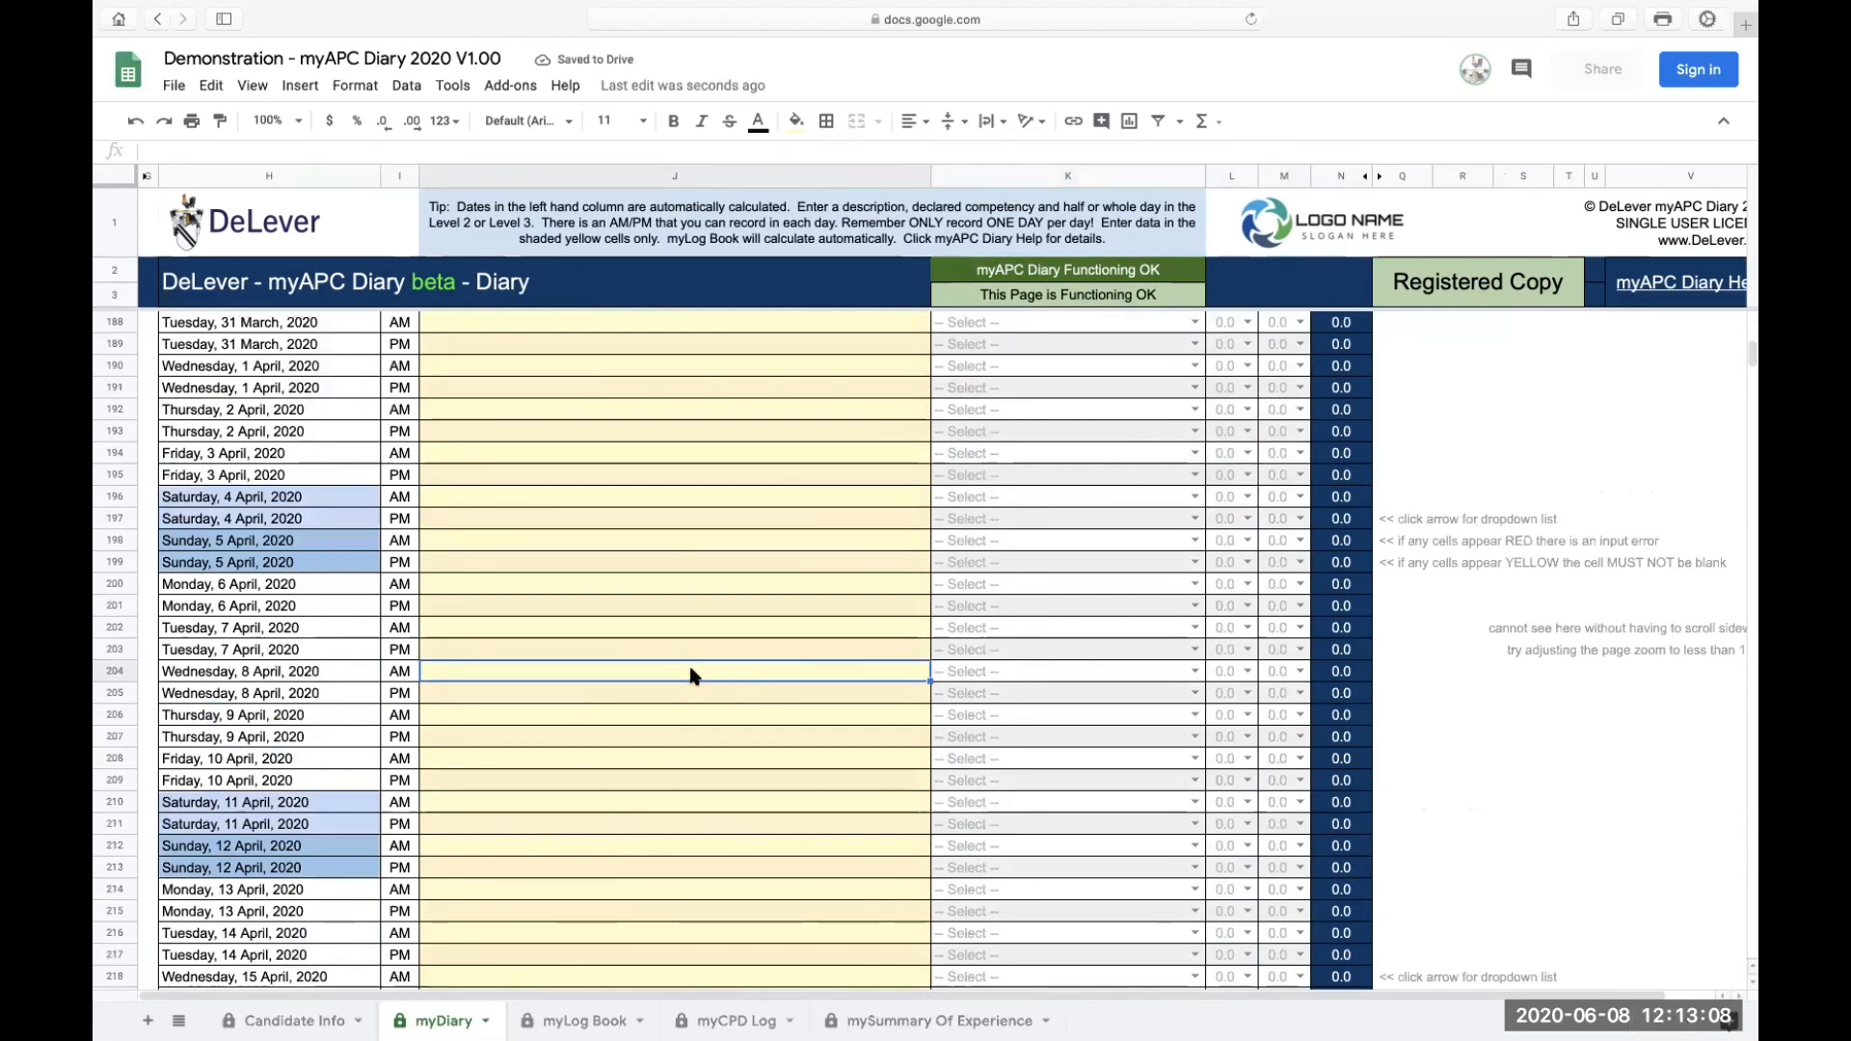
key(ctrl+v)
scroll(686, 670, down, 16)
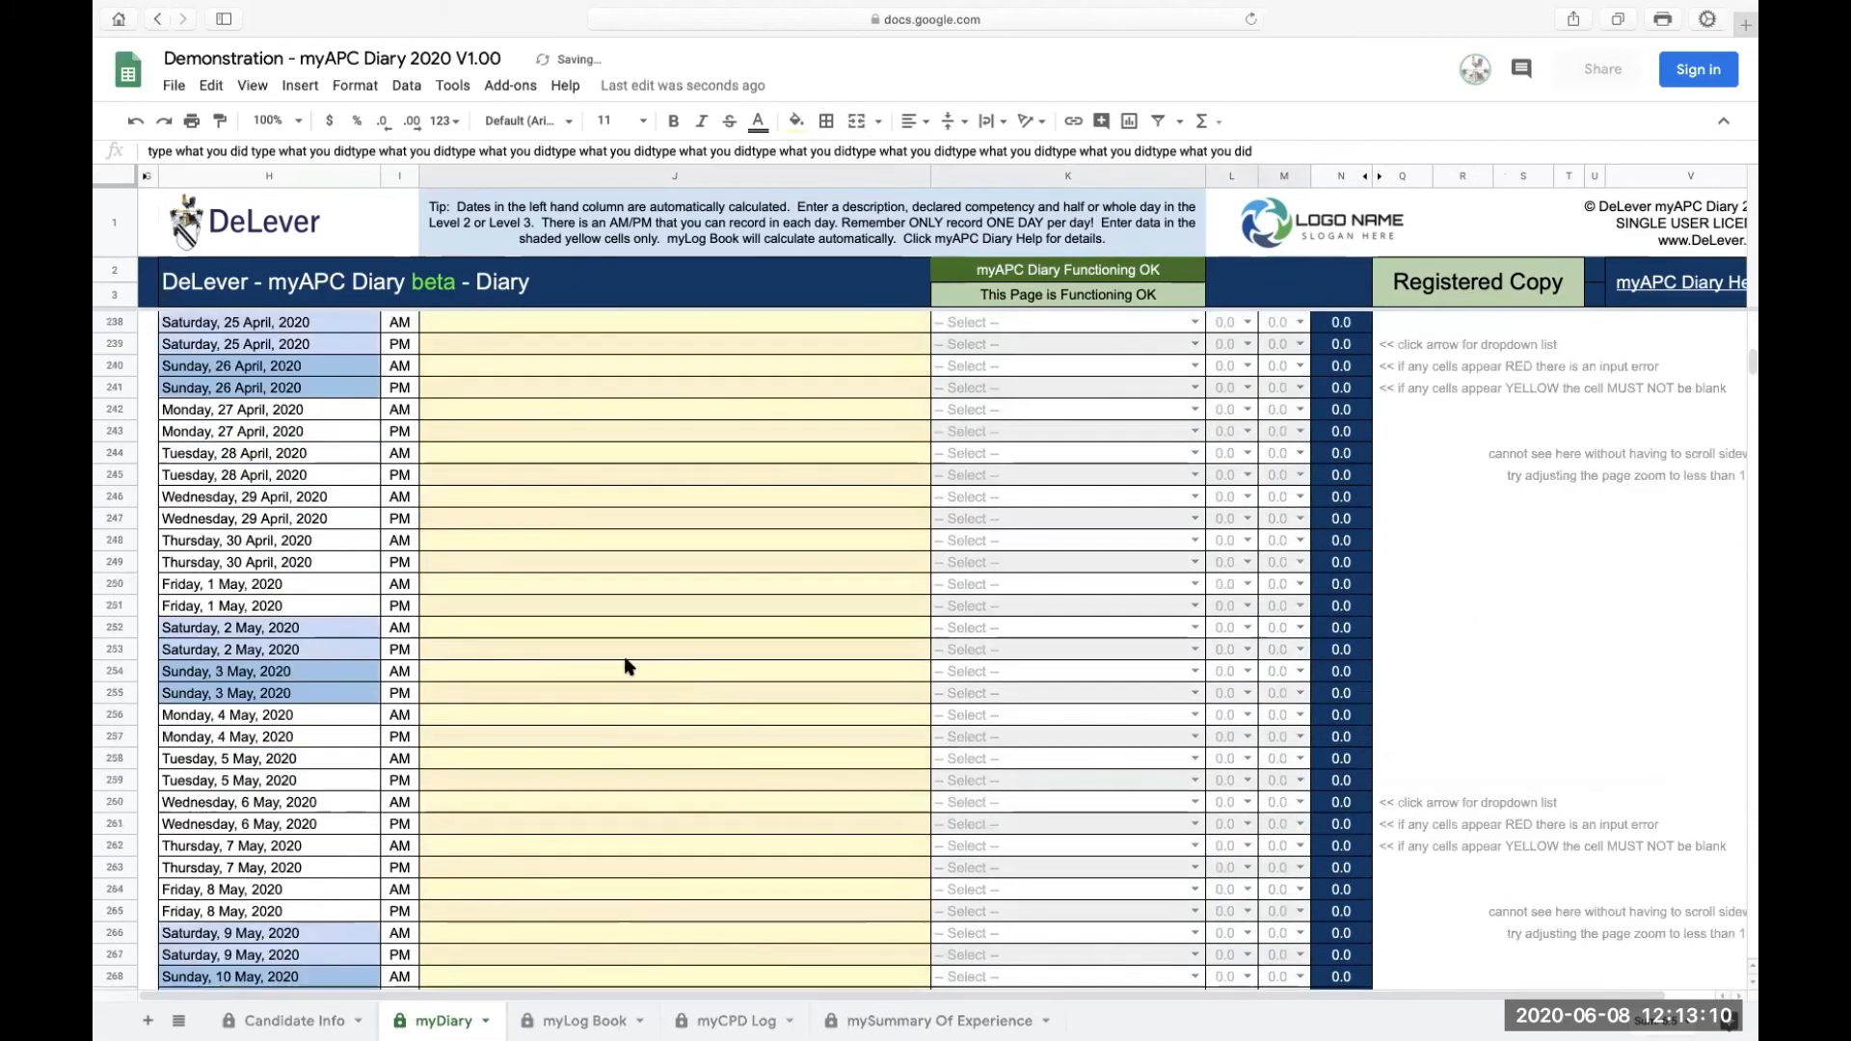
click(625, 667)
key(ctrl+v)
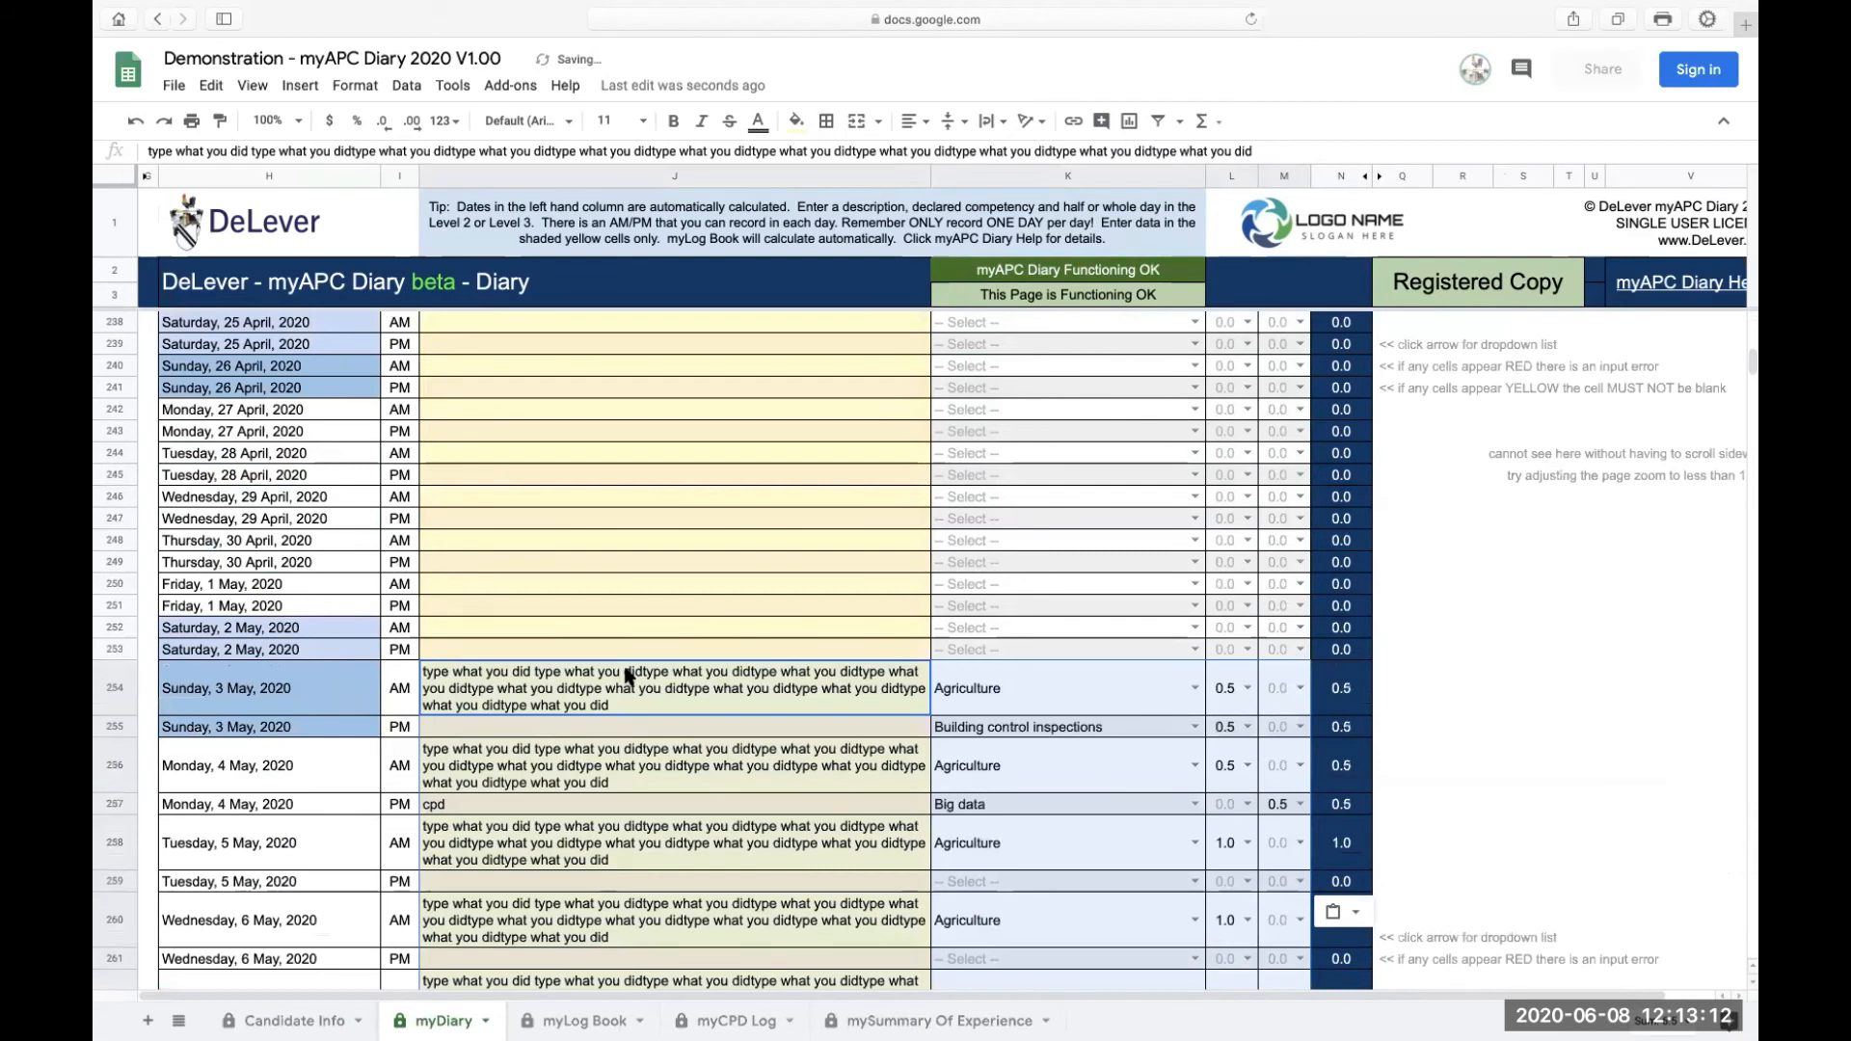
Step: Paste the copied week of entries again at the 25 May AM row
scroll(625, 672, down, 15)
click(622, 588)
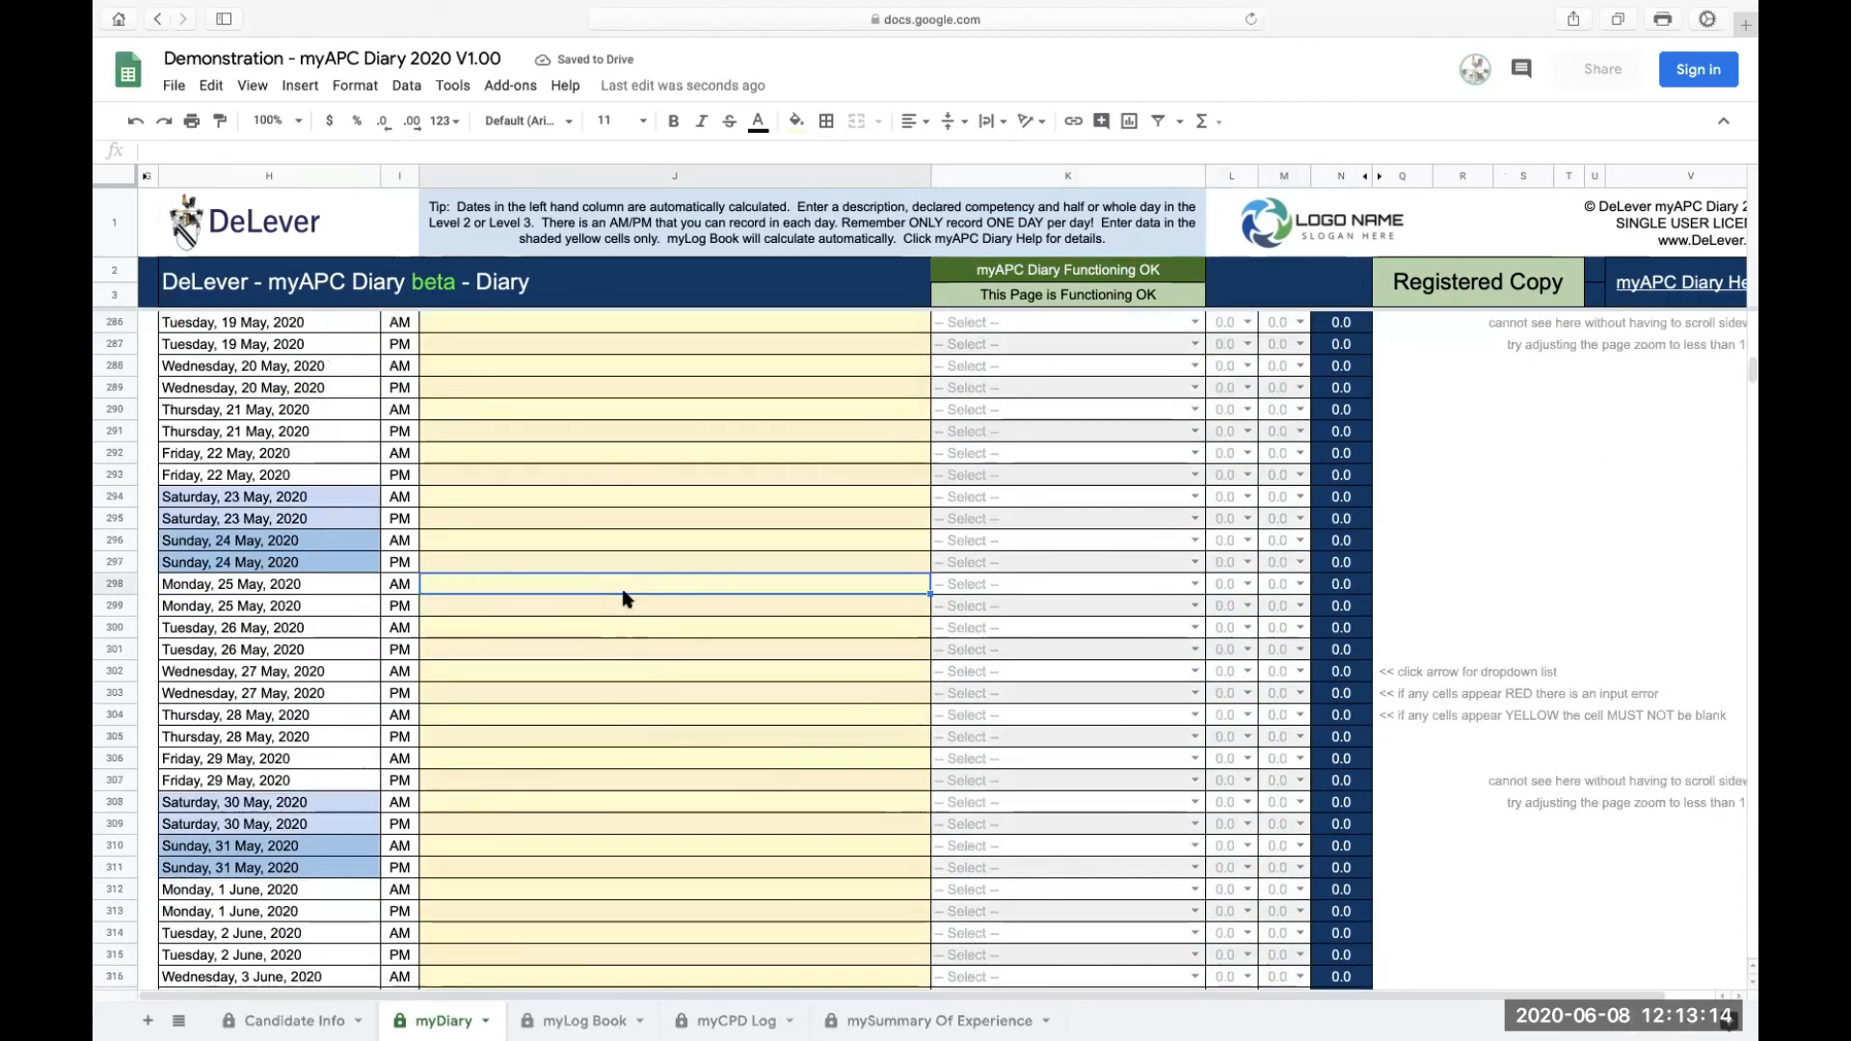
text(type what you did type what you didtype what you didtype what you didtype what you didtype what you didtype what you didtype what you didtype what you didtype what you didtype what you did)
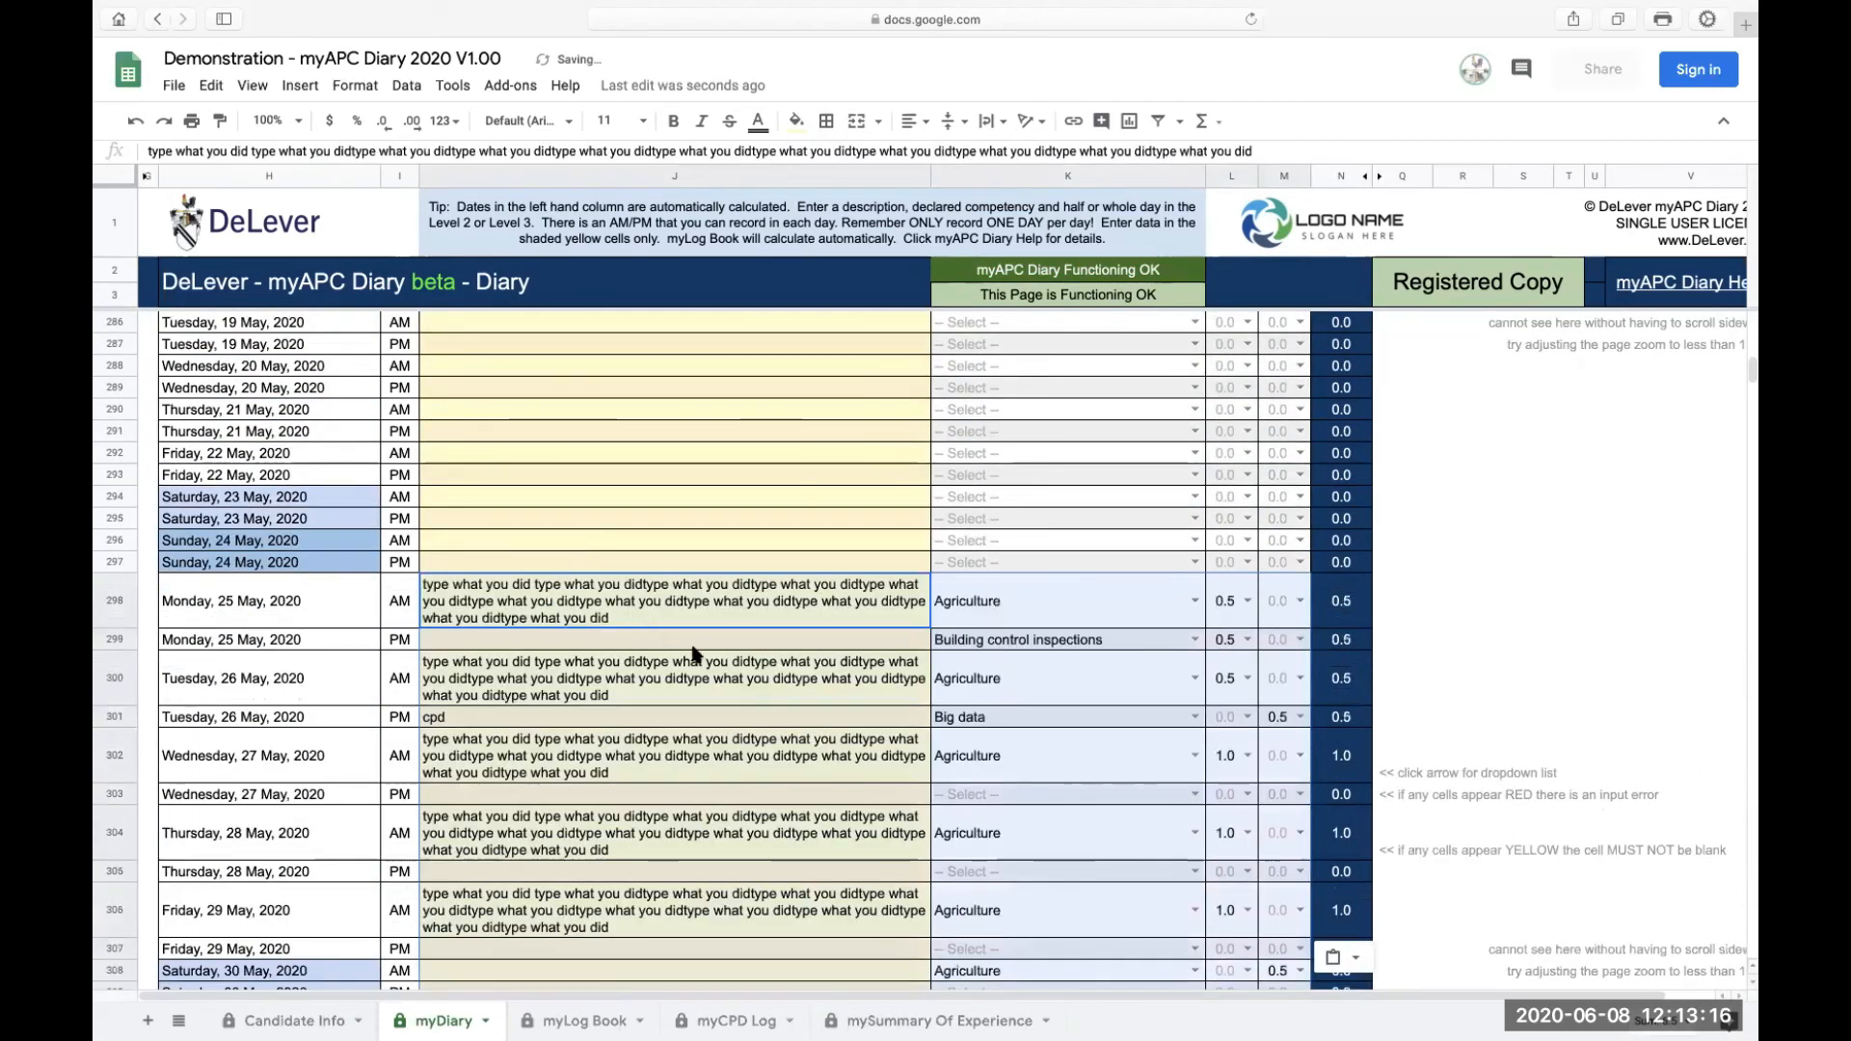
Step: Open the 1 January AM competency dropdown to review the available competency options, leaving the selection as it is
scroll(692, 653, up, 20)
scroll(693, 653, up, 20)
scroll(692, 653, right, 3)
scroll(692, 653, left, 3)
scroll(692, 653, up, 4)
scroll(692, 653, right, 3)
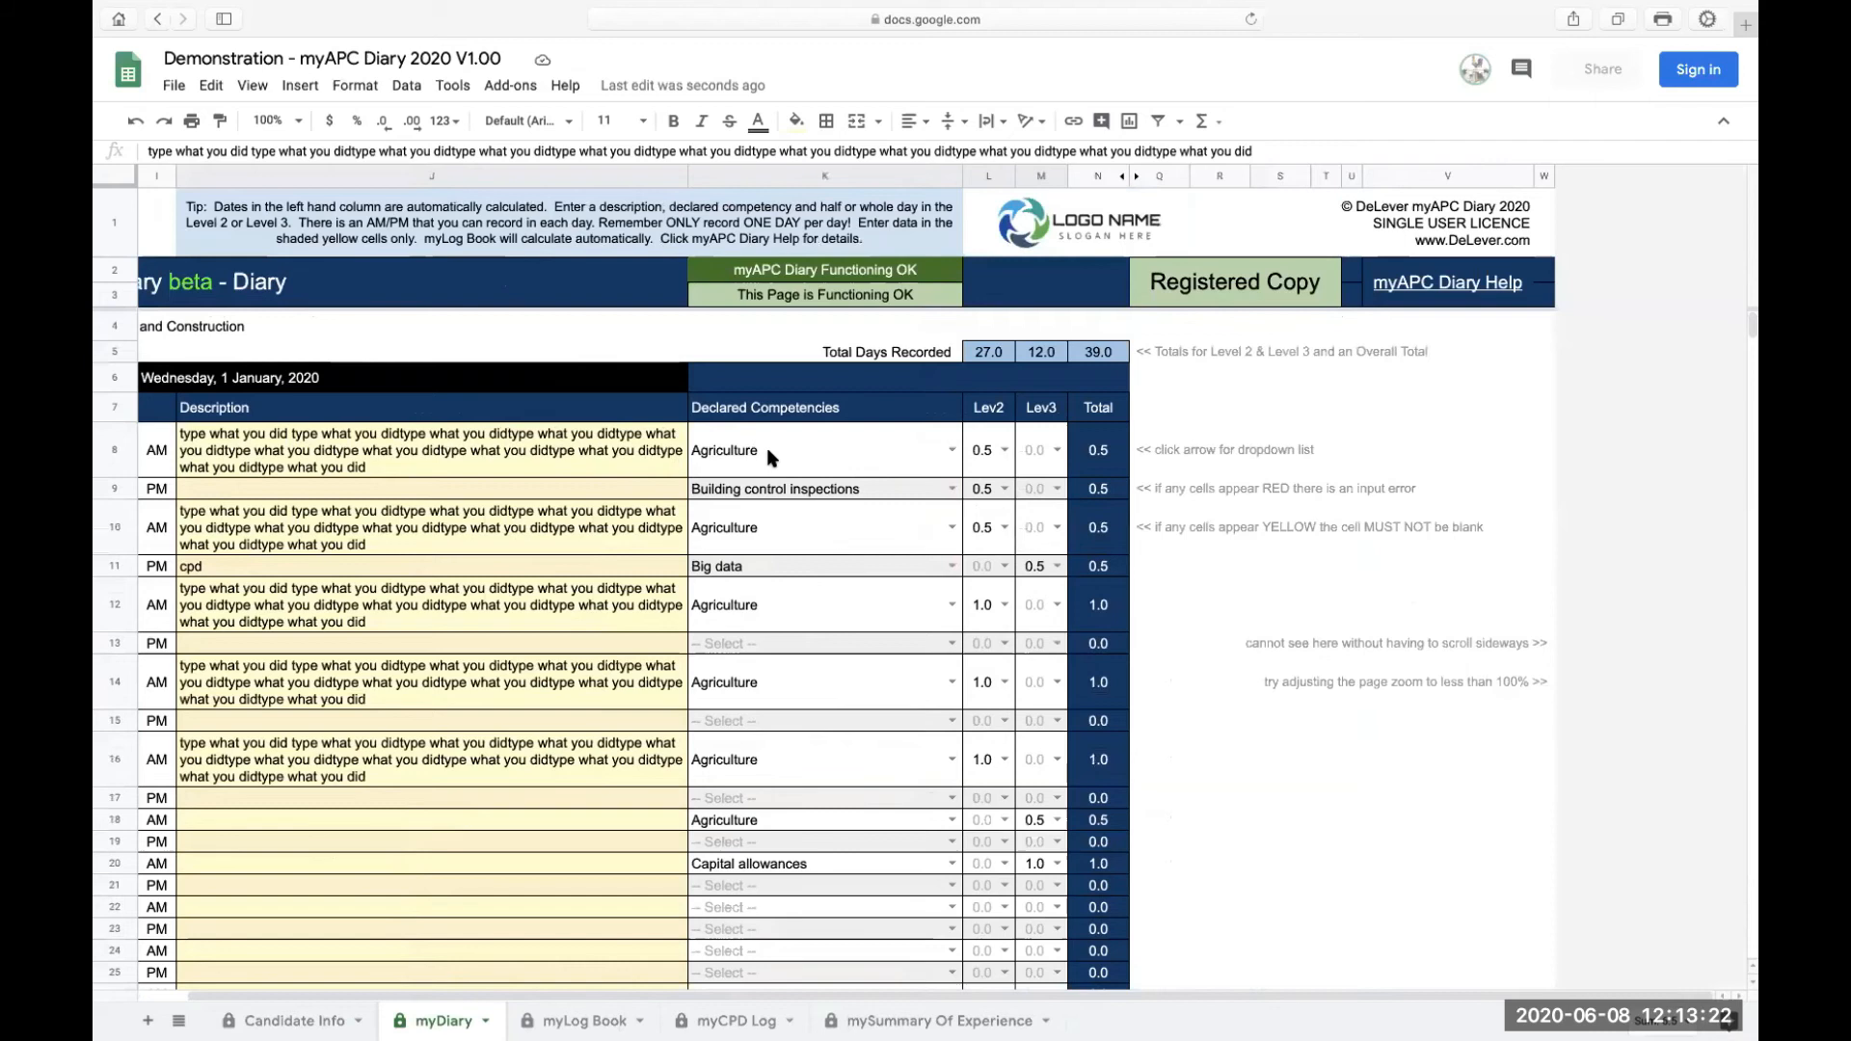
click(950, 452)
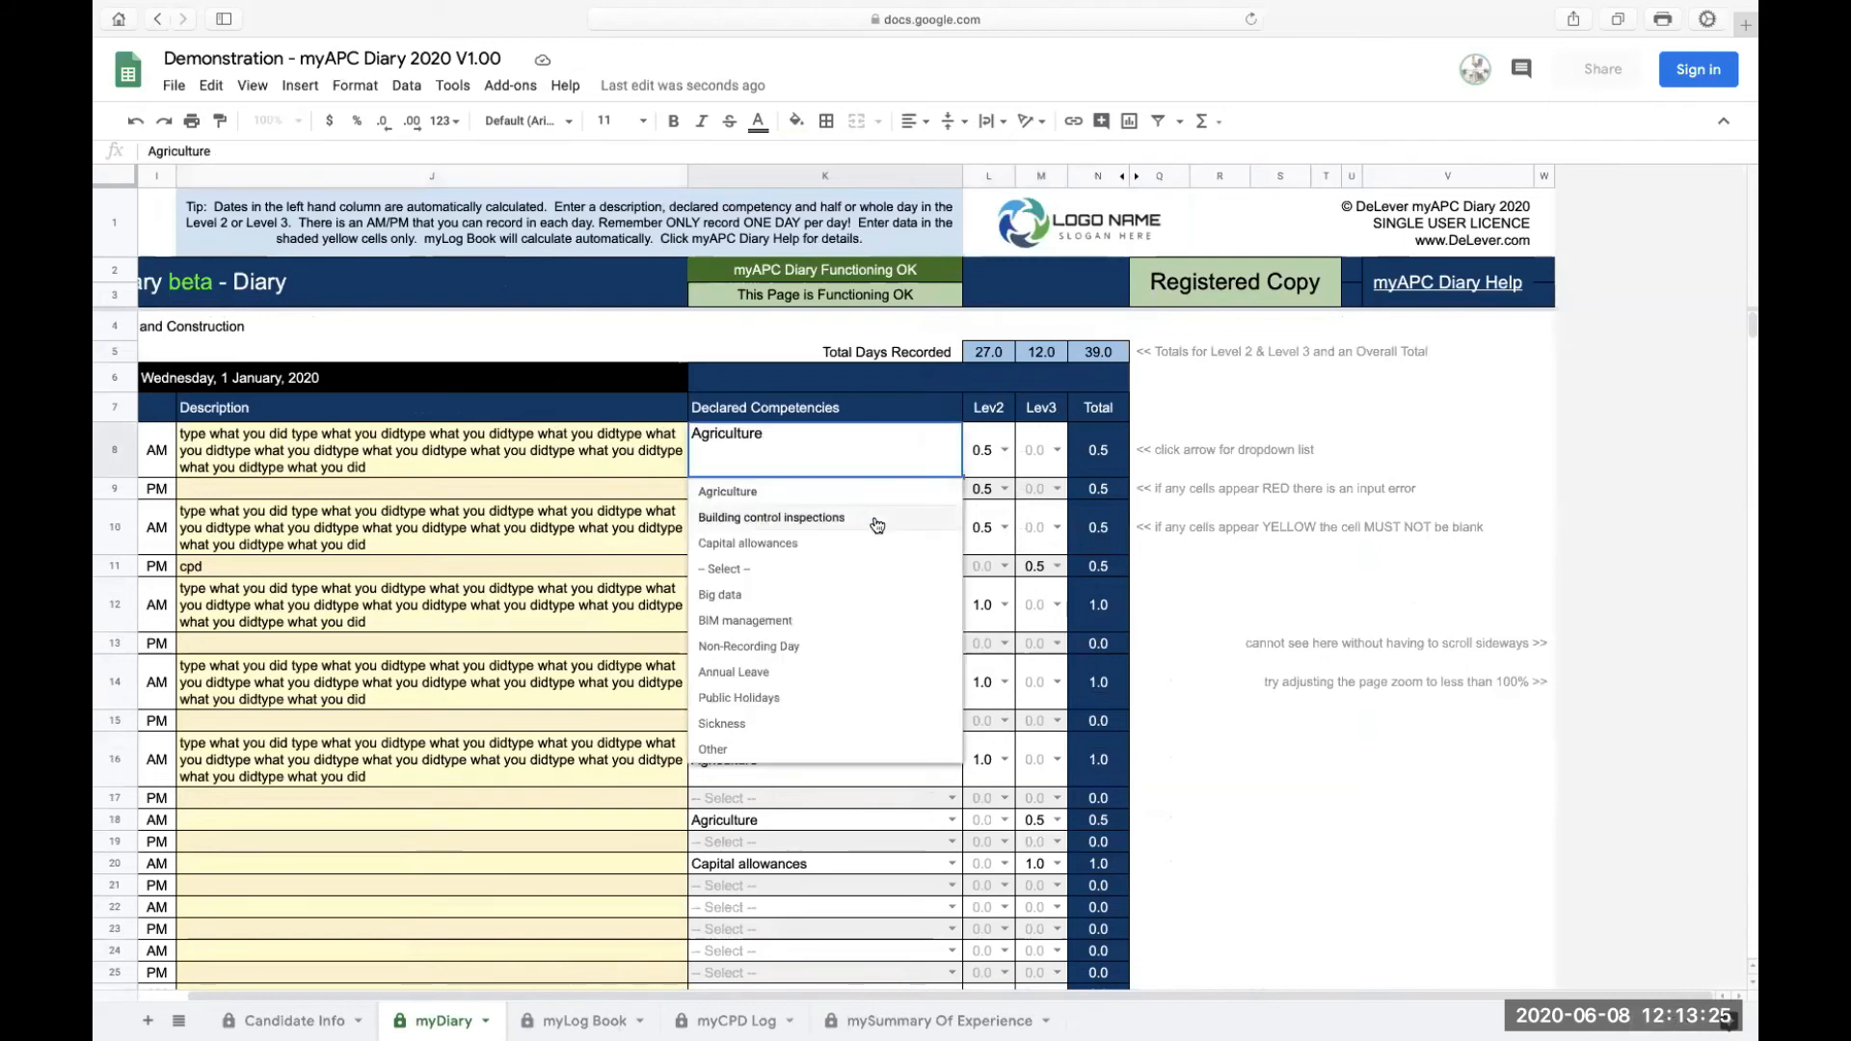
click(833, 449)
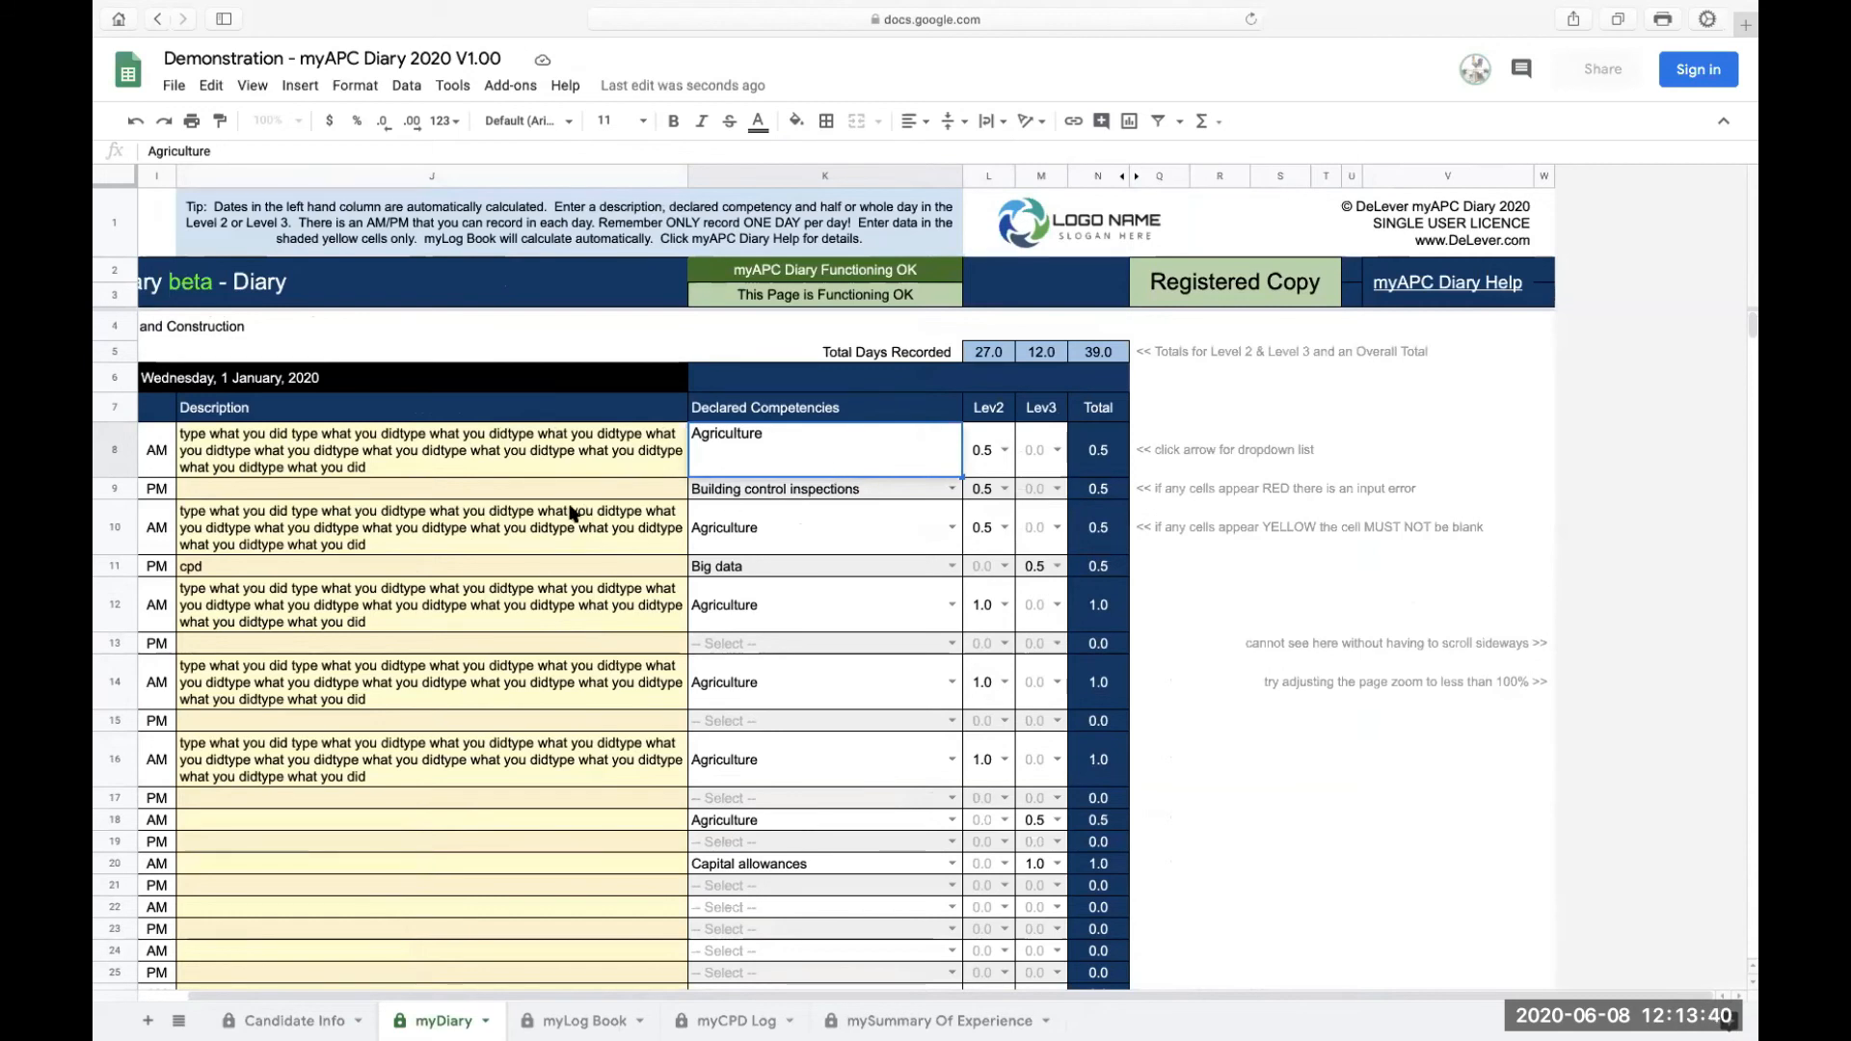
scroll(578, 512, left, 3)
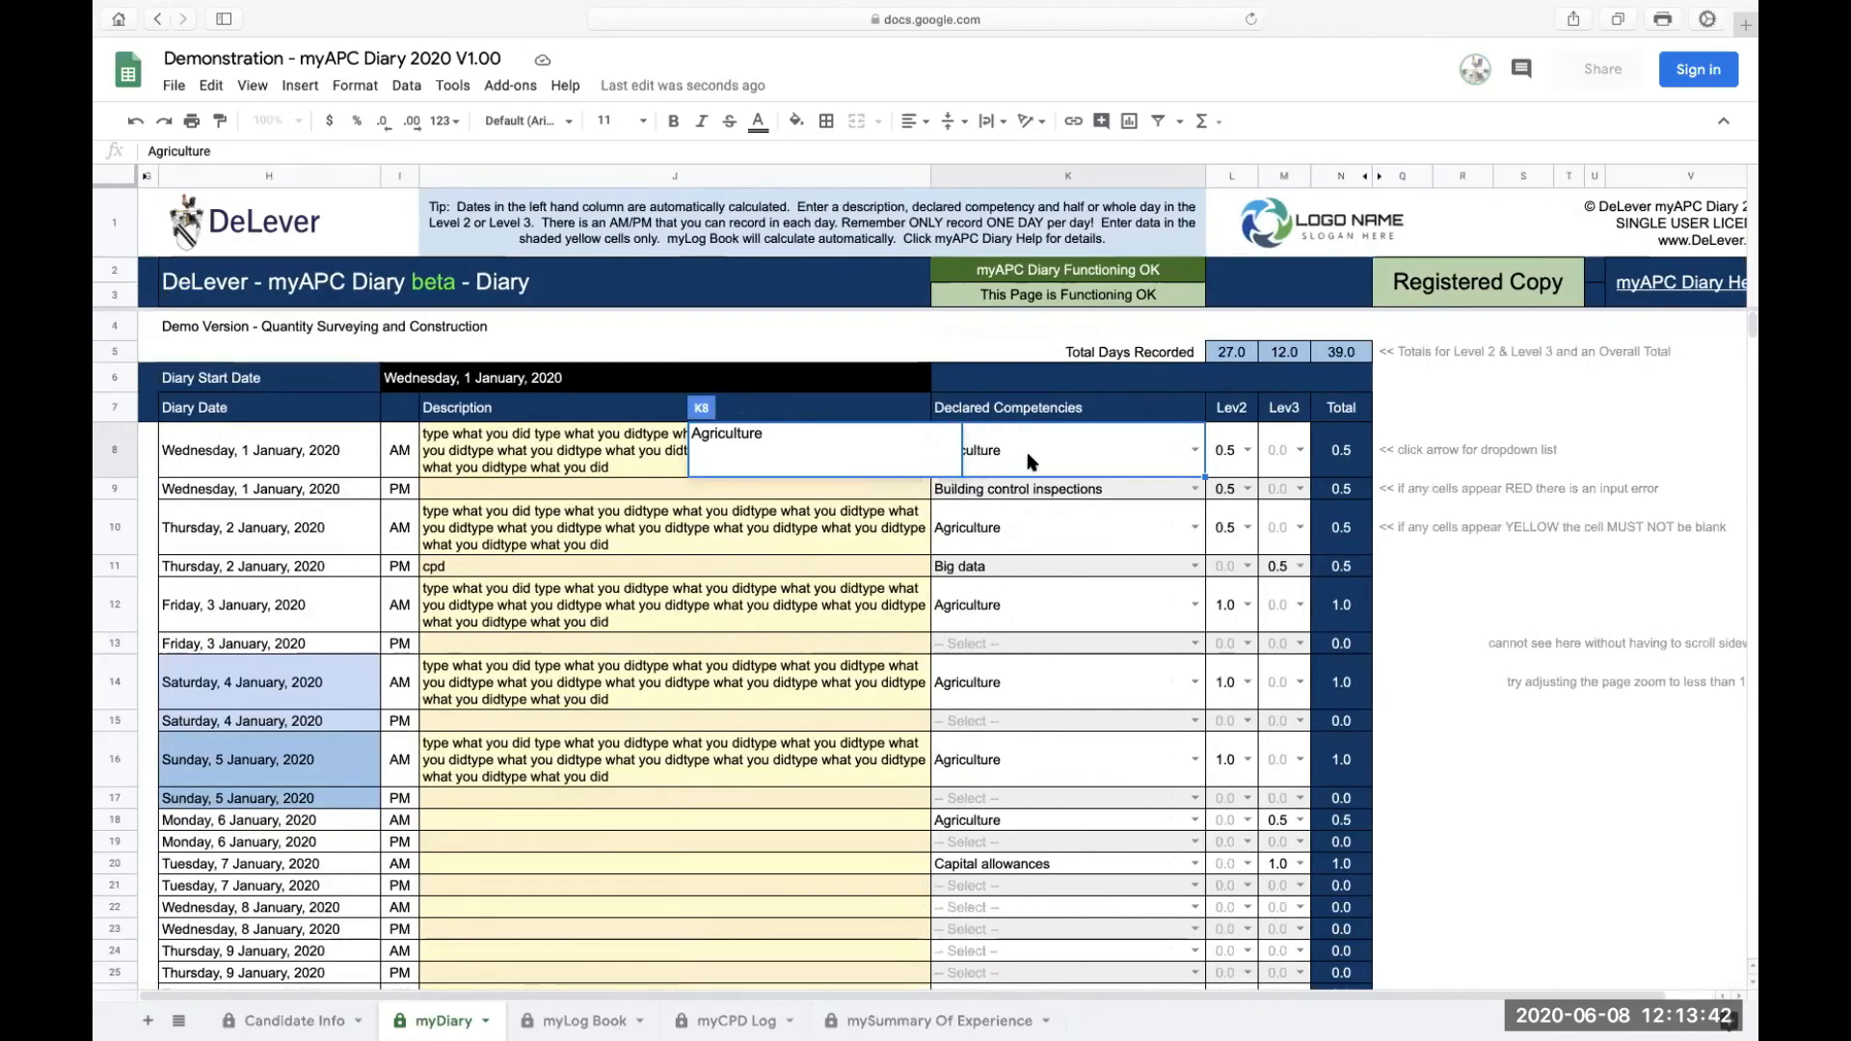
click(825, 521)
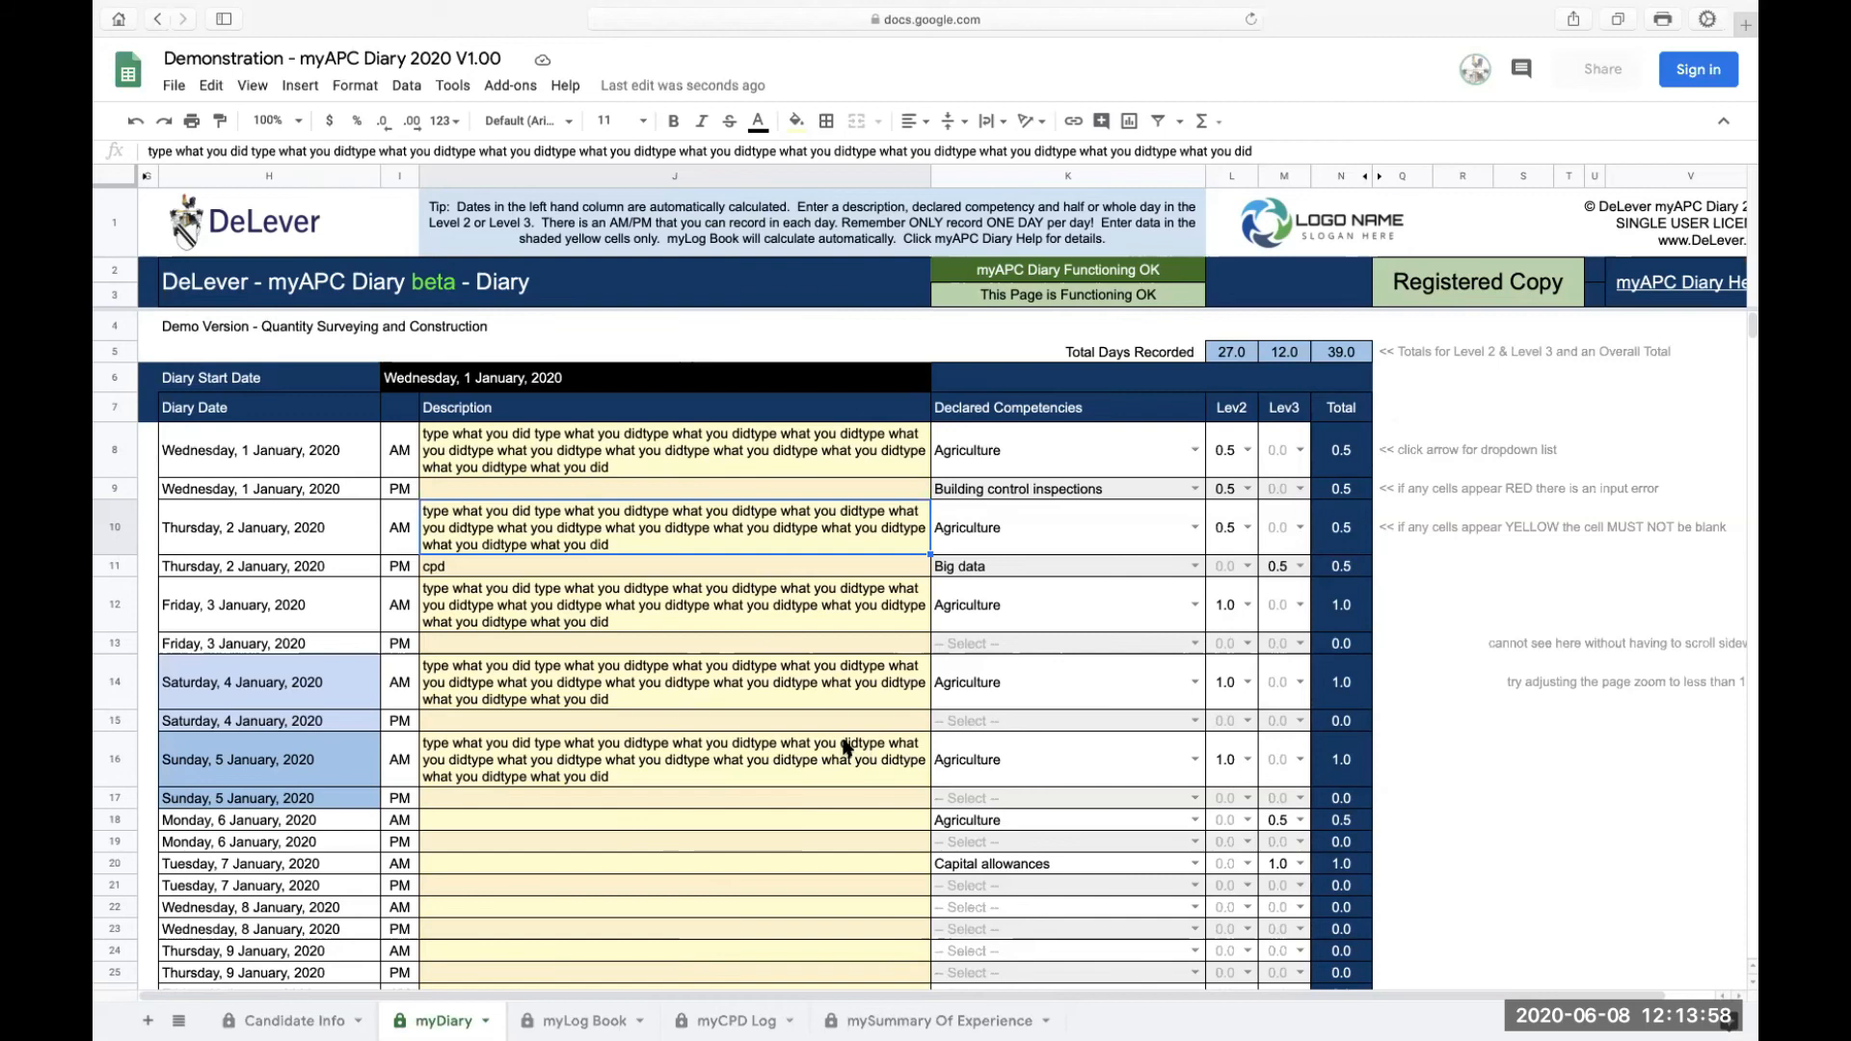
Step: Examine the later diary rows through the following years to see how far the dates run
scroll(834, 715, down, 15)
scroll(834, 715, down, 20)
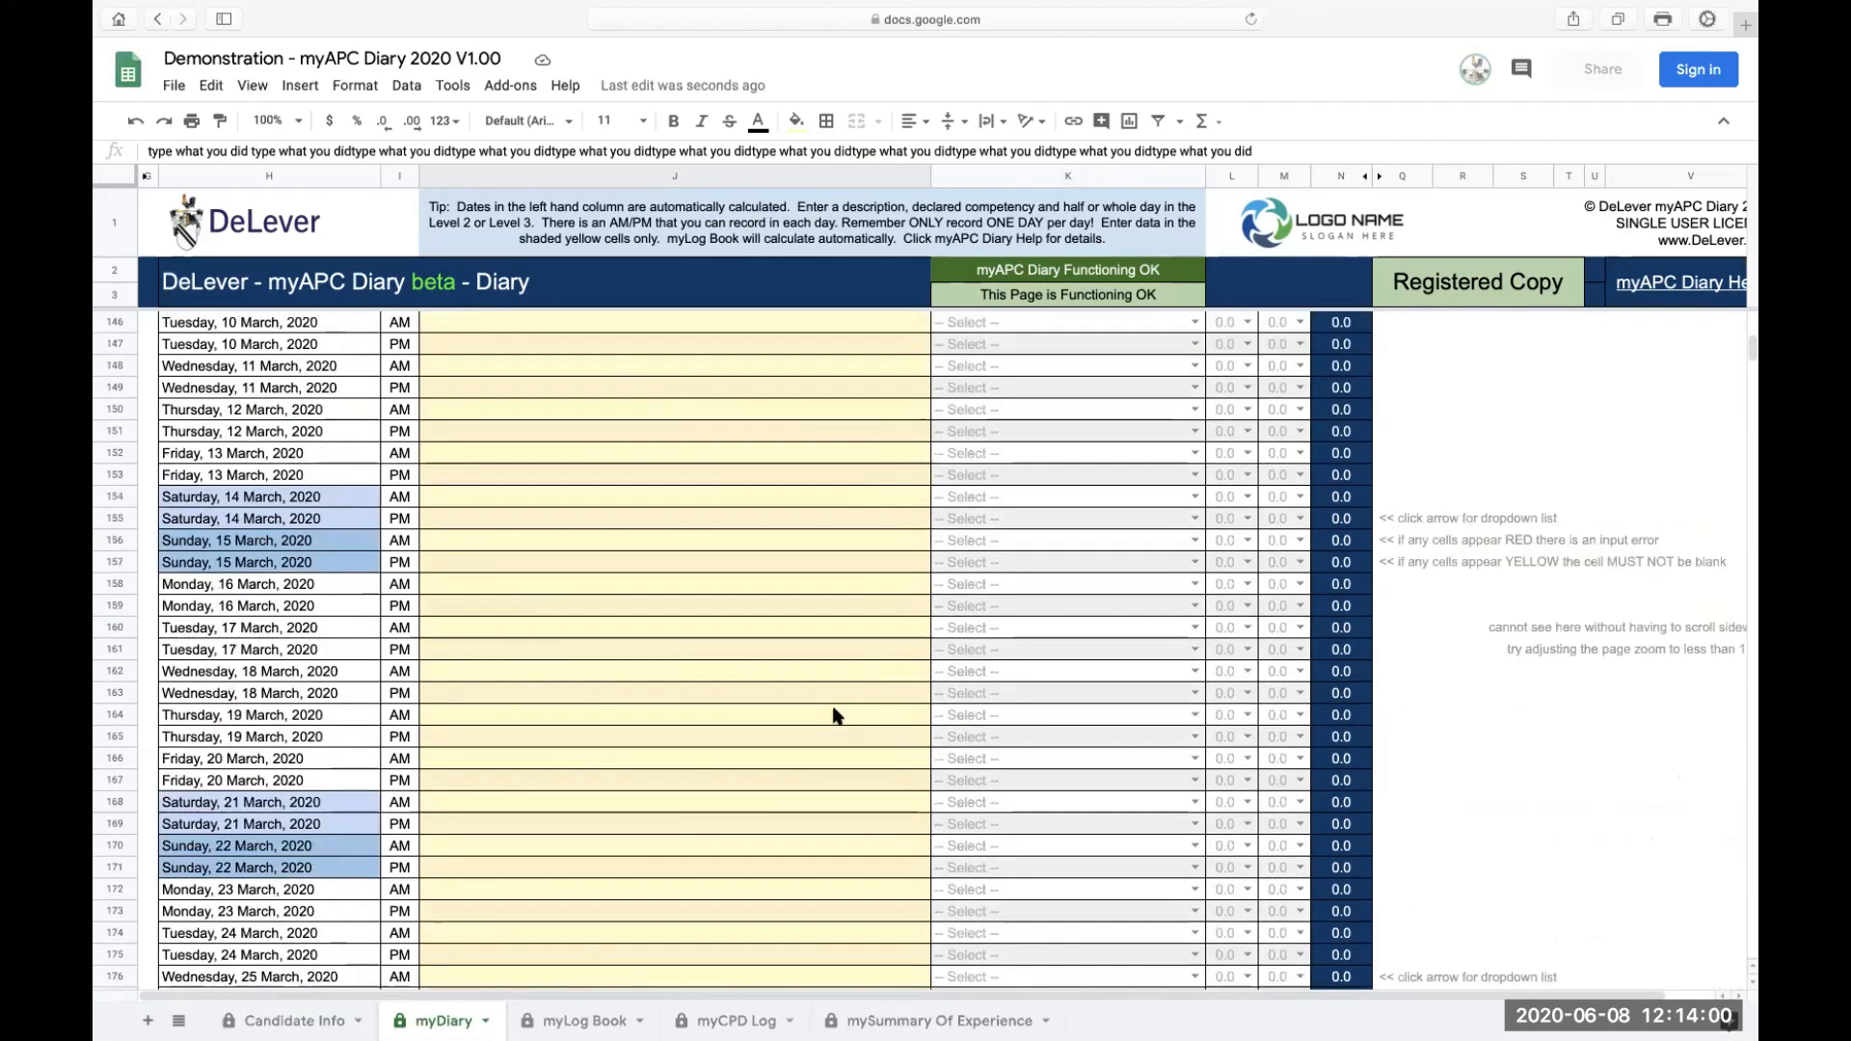
scroll(835, 716, down, 20)
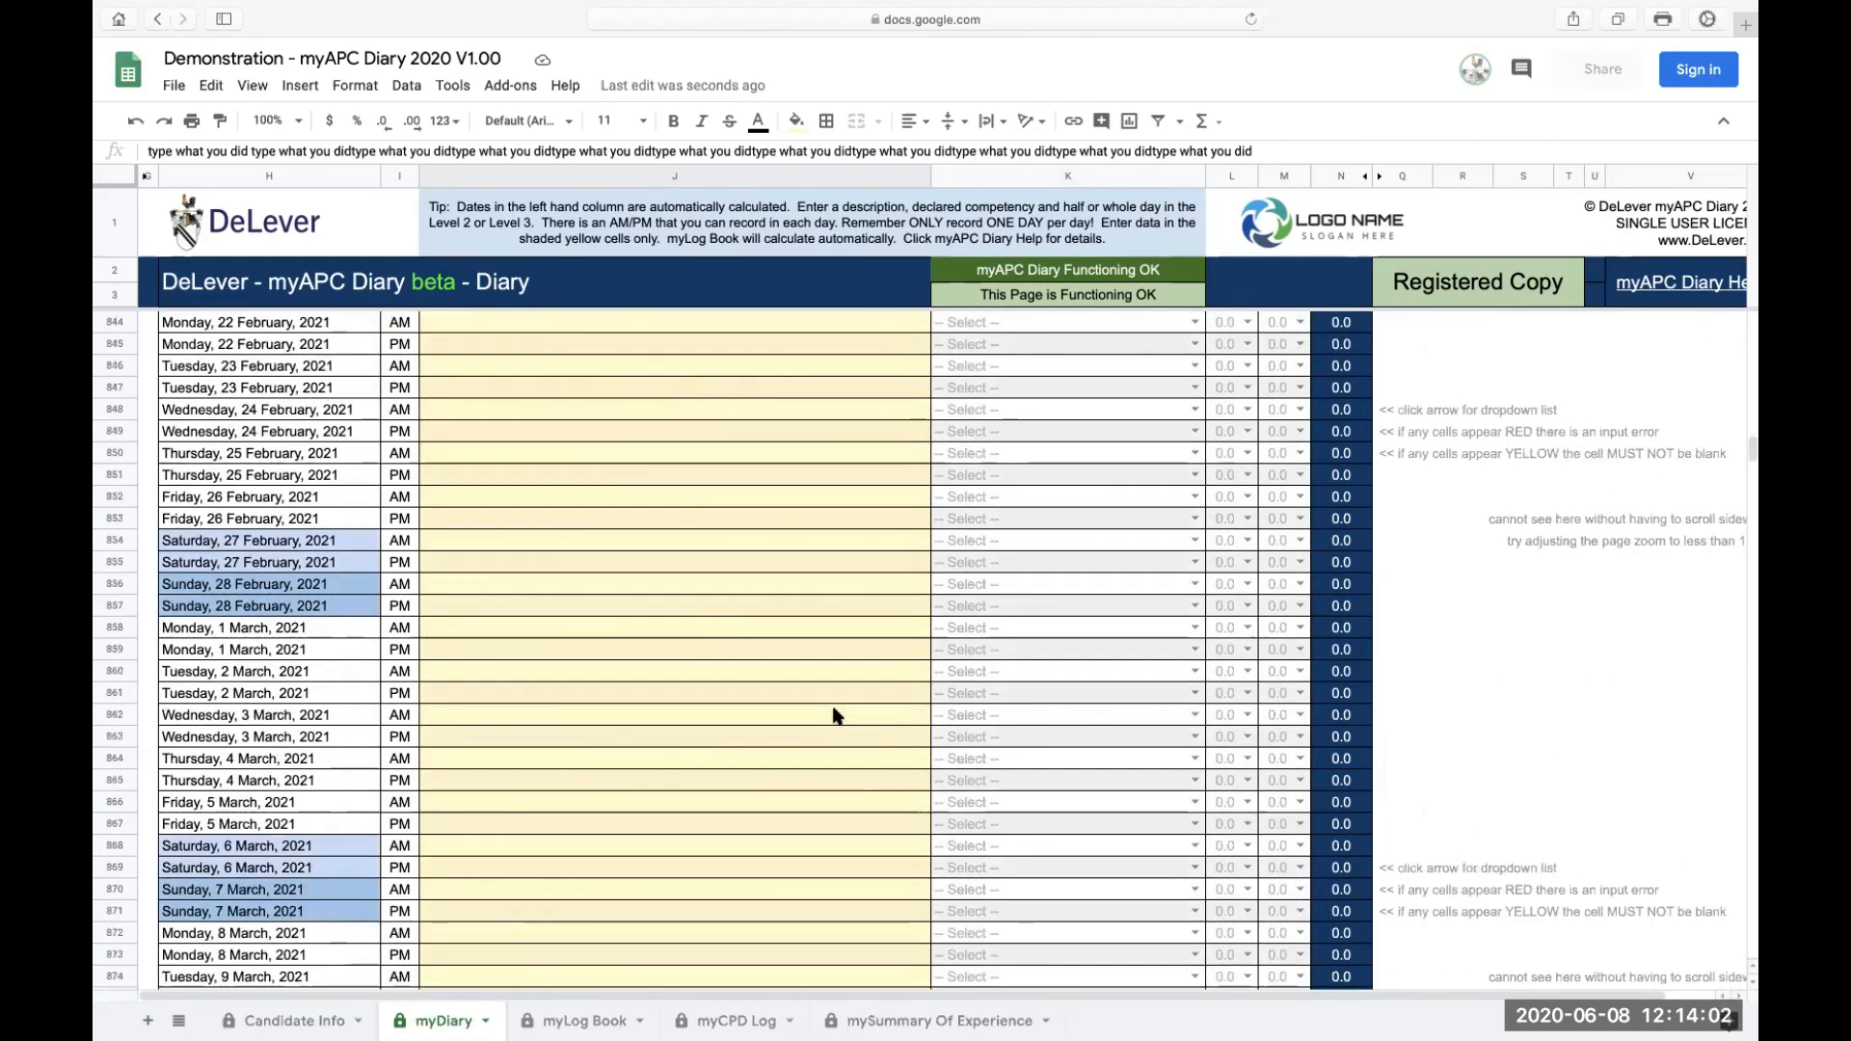
scroll(834, 715, down, 20)
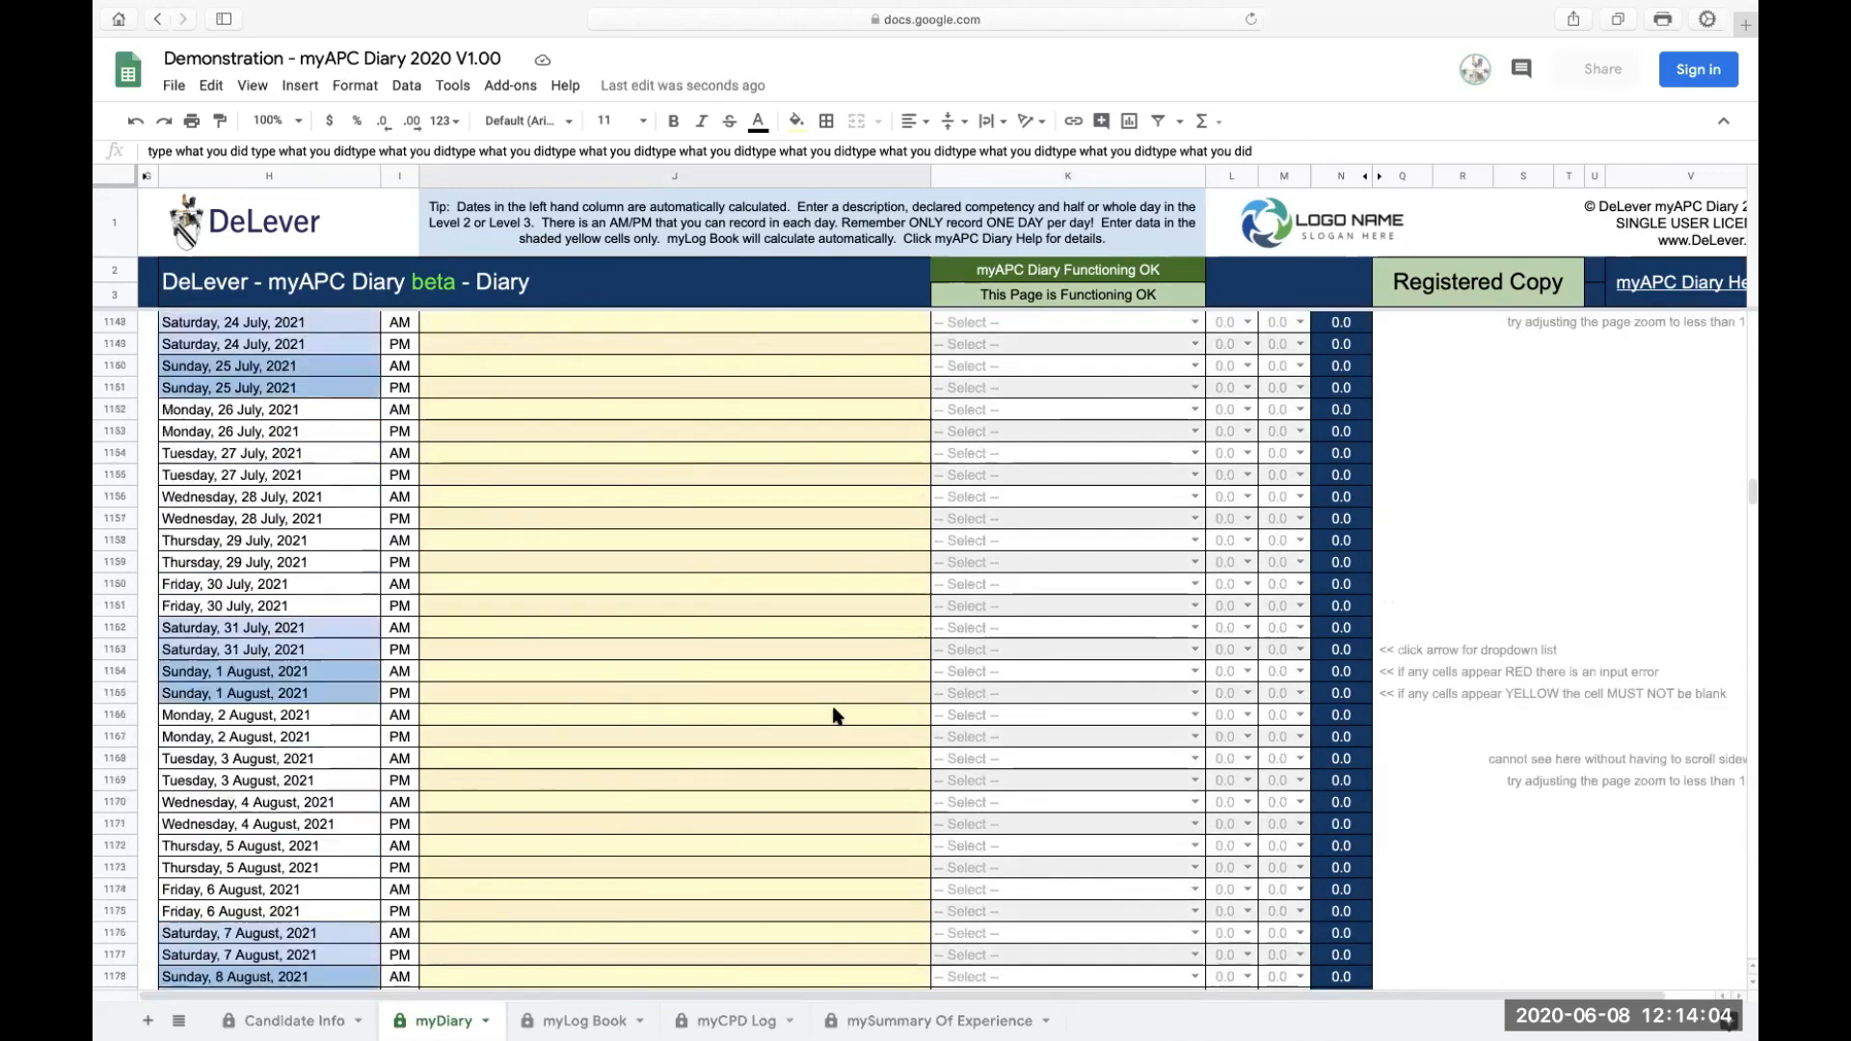
scroll(834, 716, down, 20)
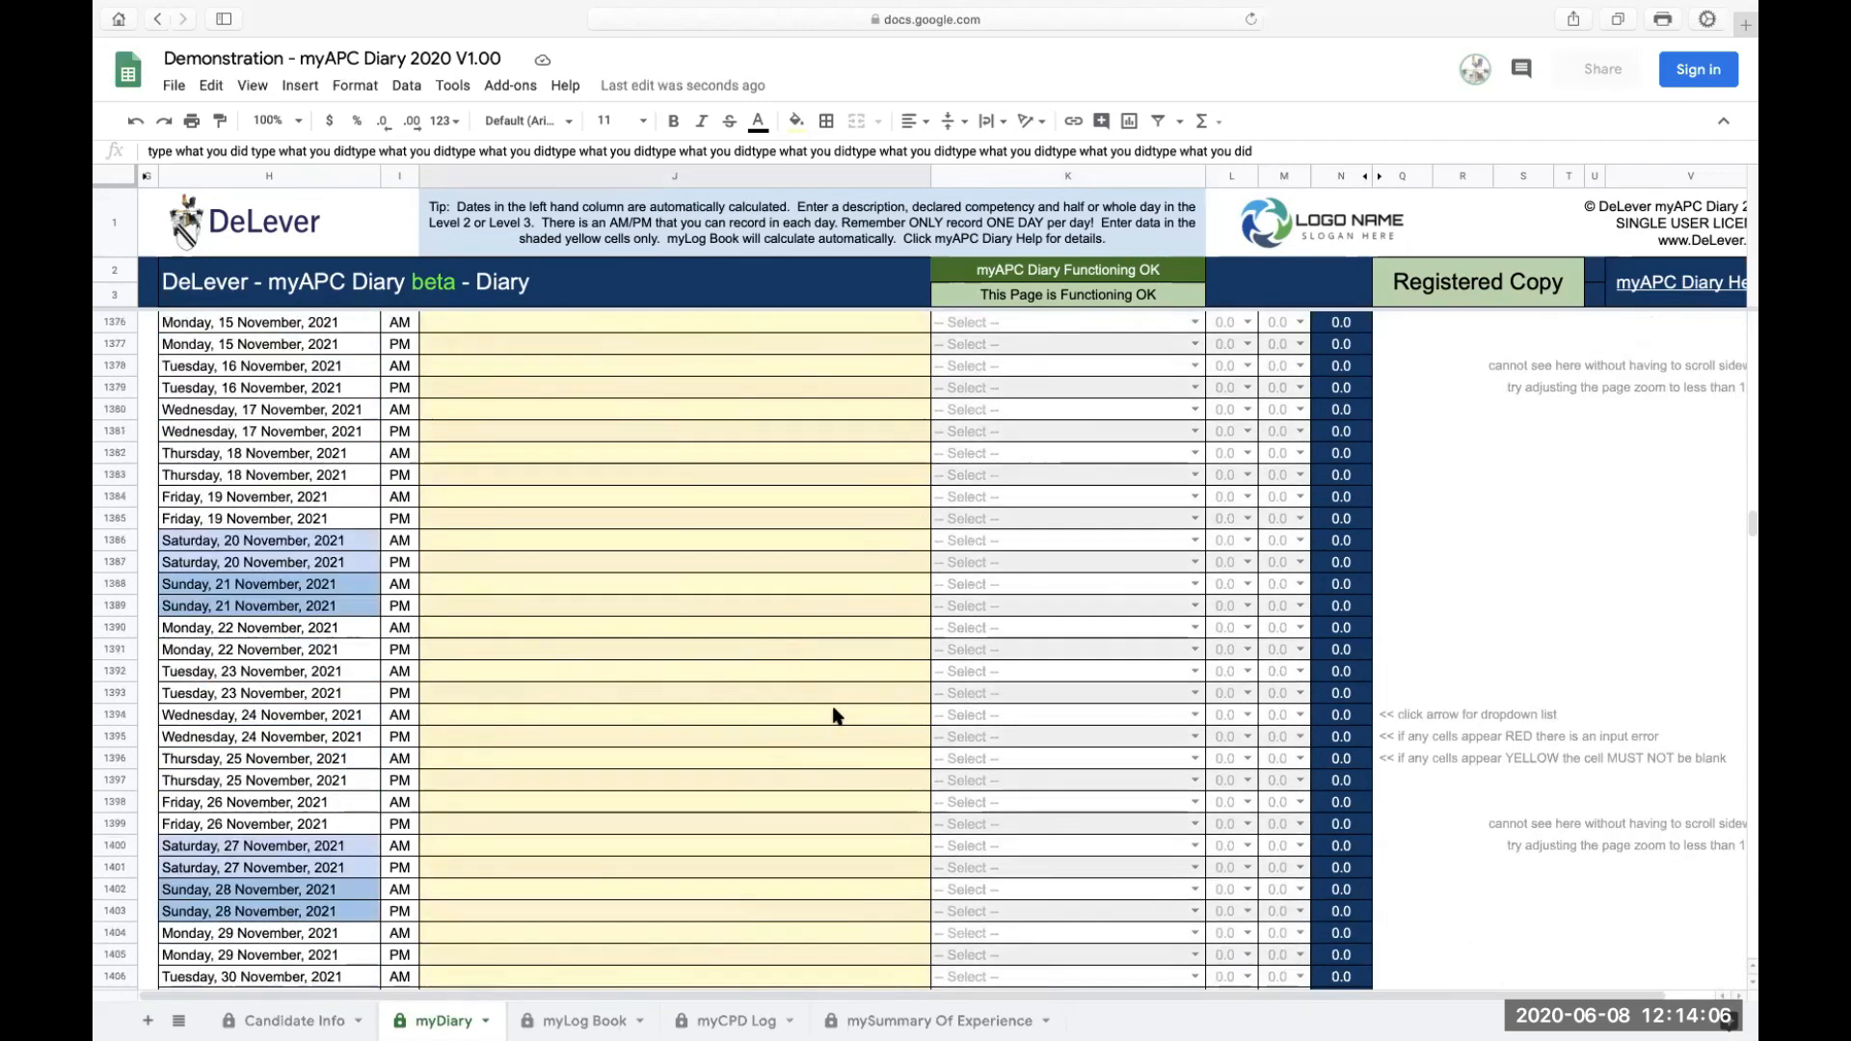
scroll(834, 715, up, 20)
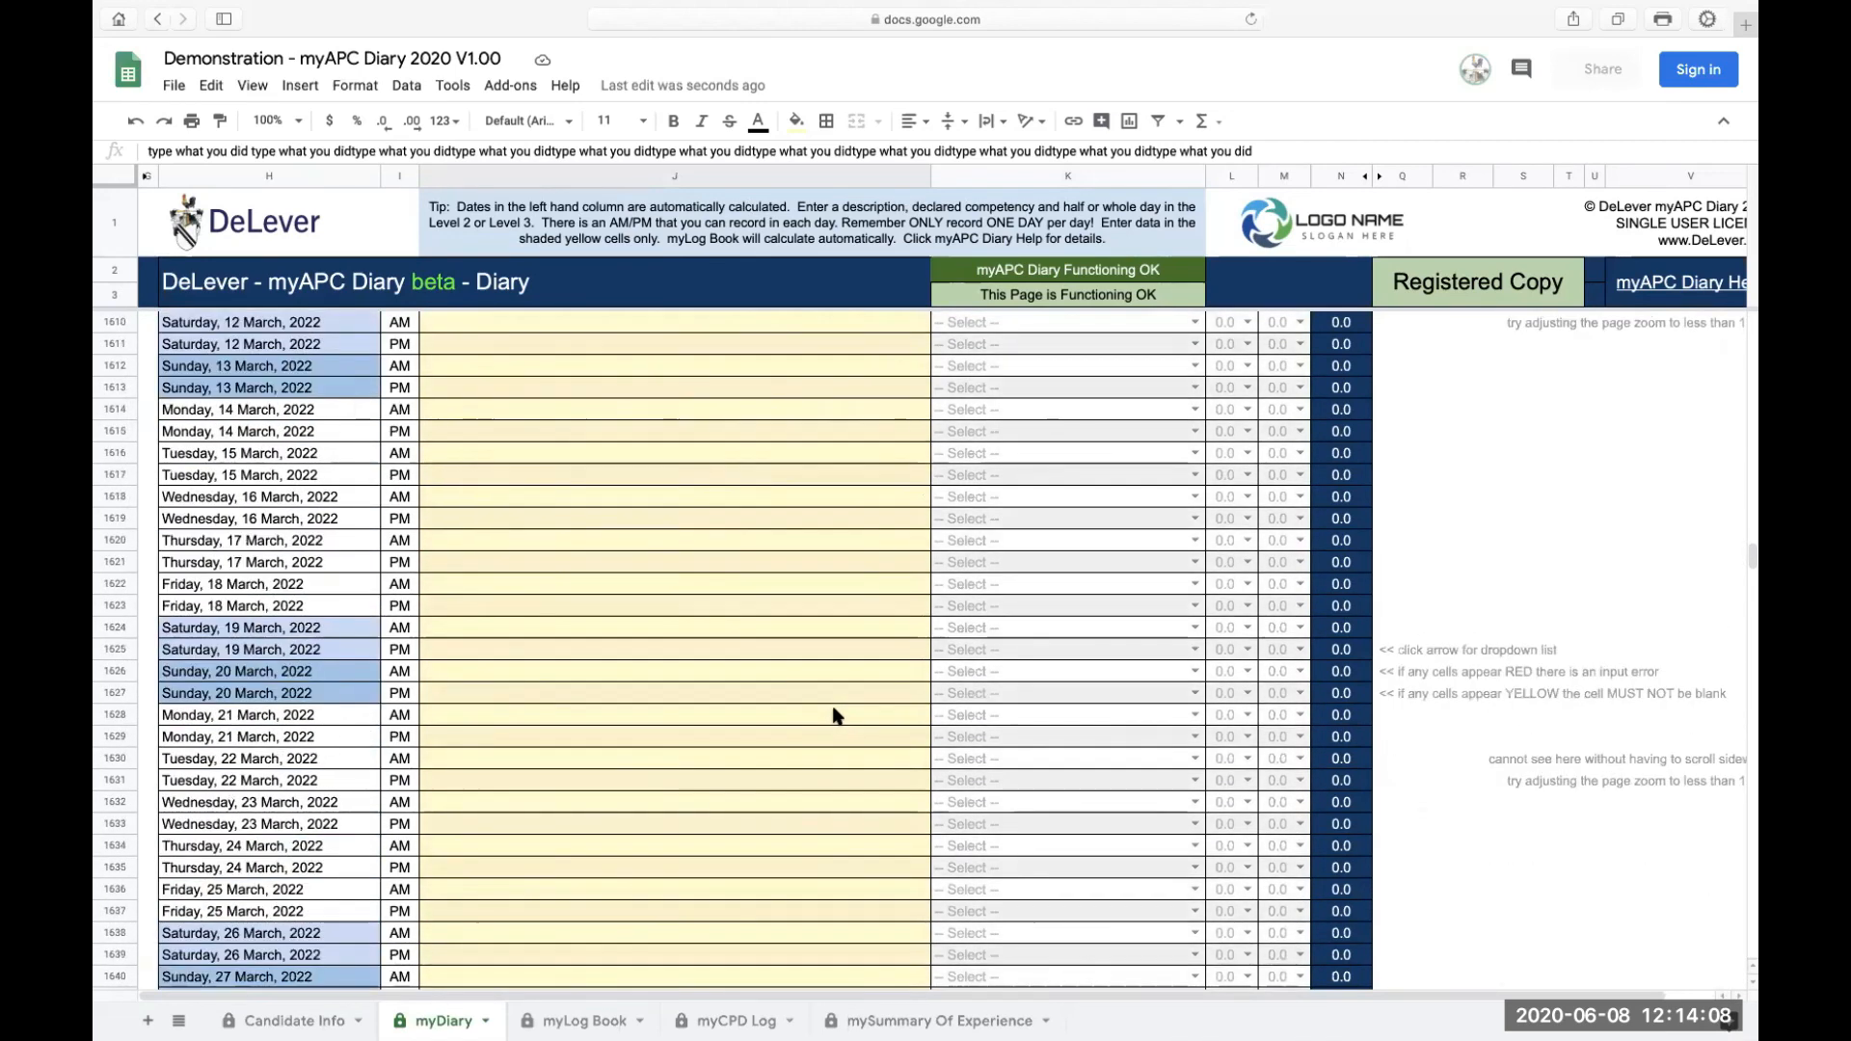
scroll(834, 716, right, 5)
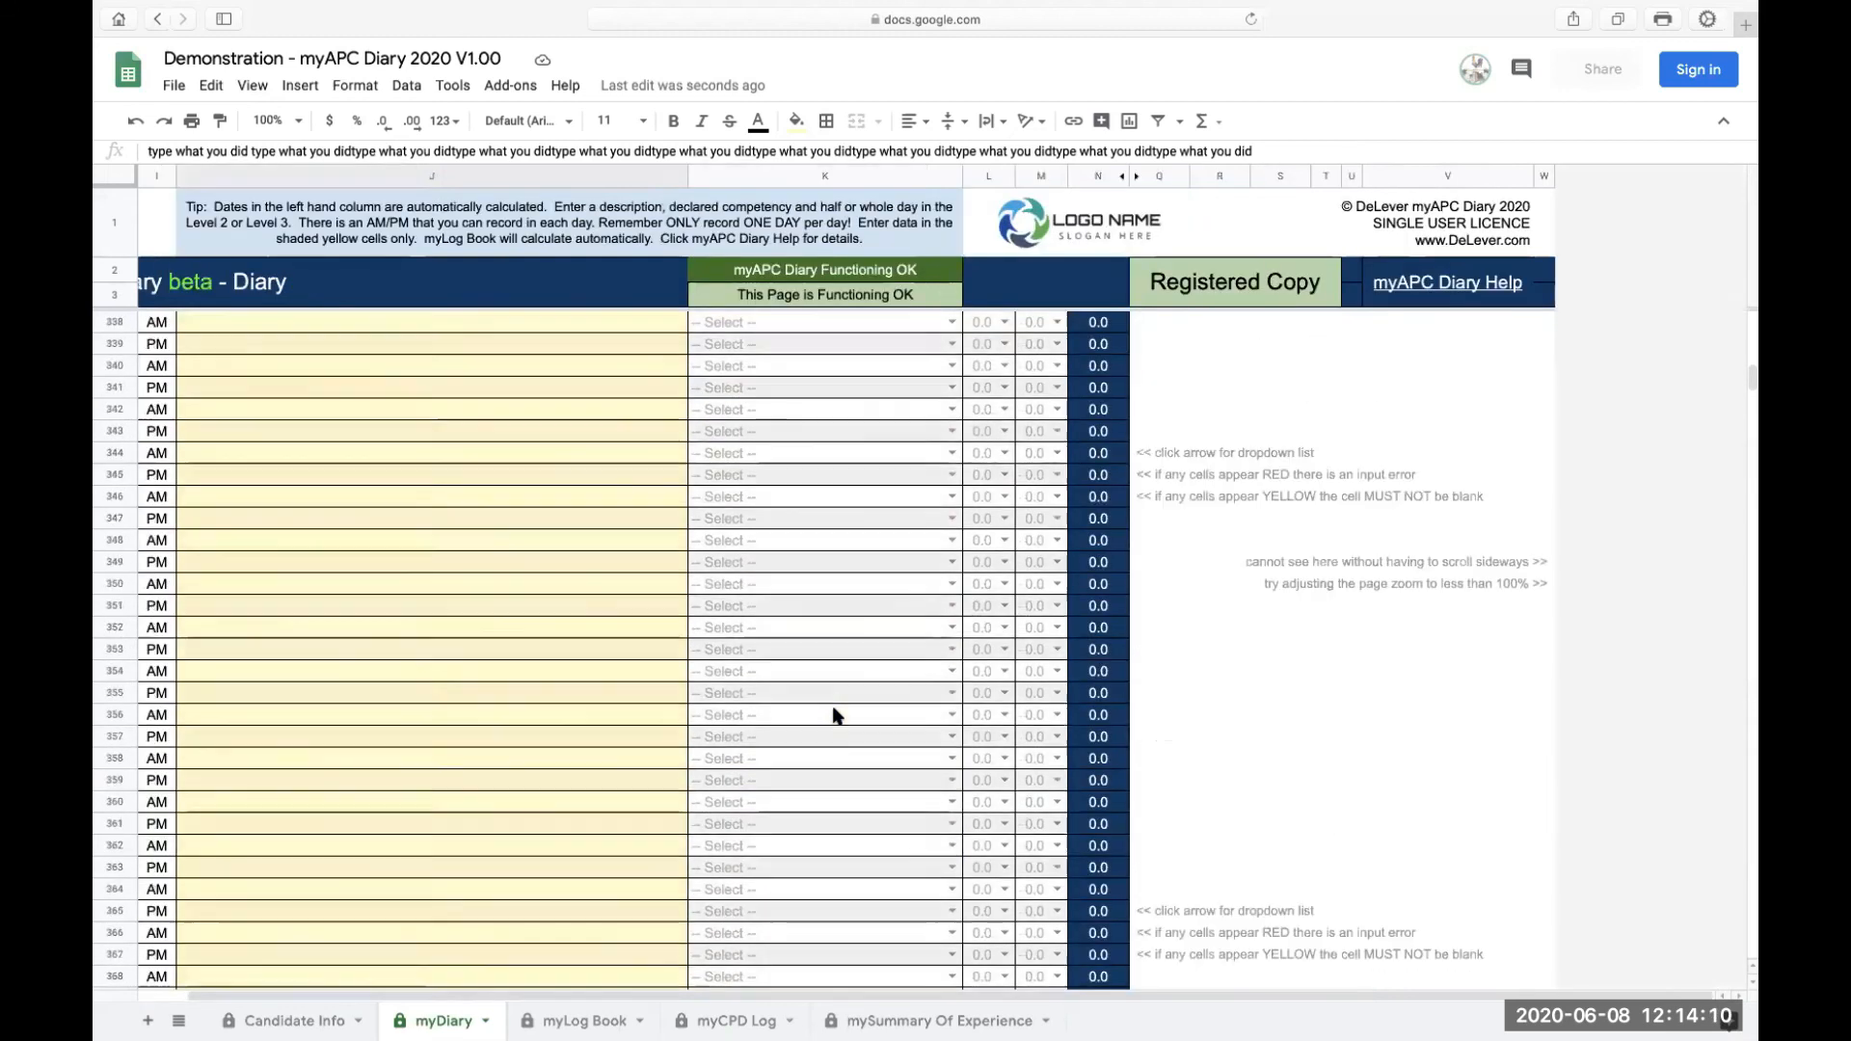
scroll(834, 715, up, 20)
scroll(834, 716, left, 5)
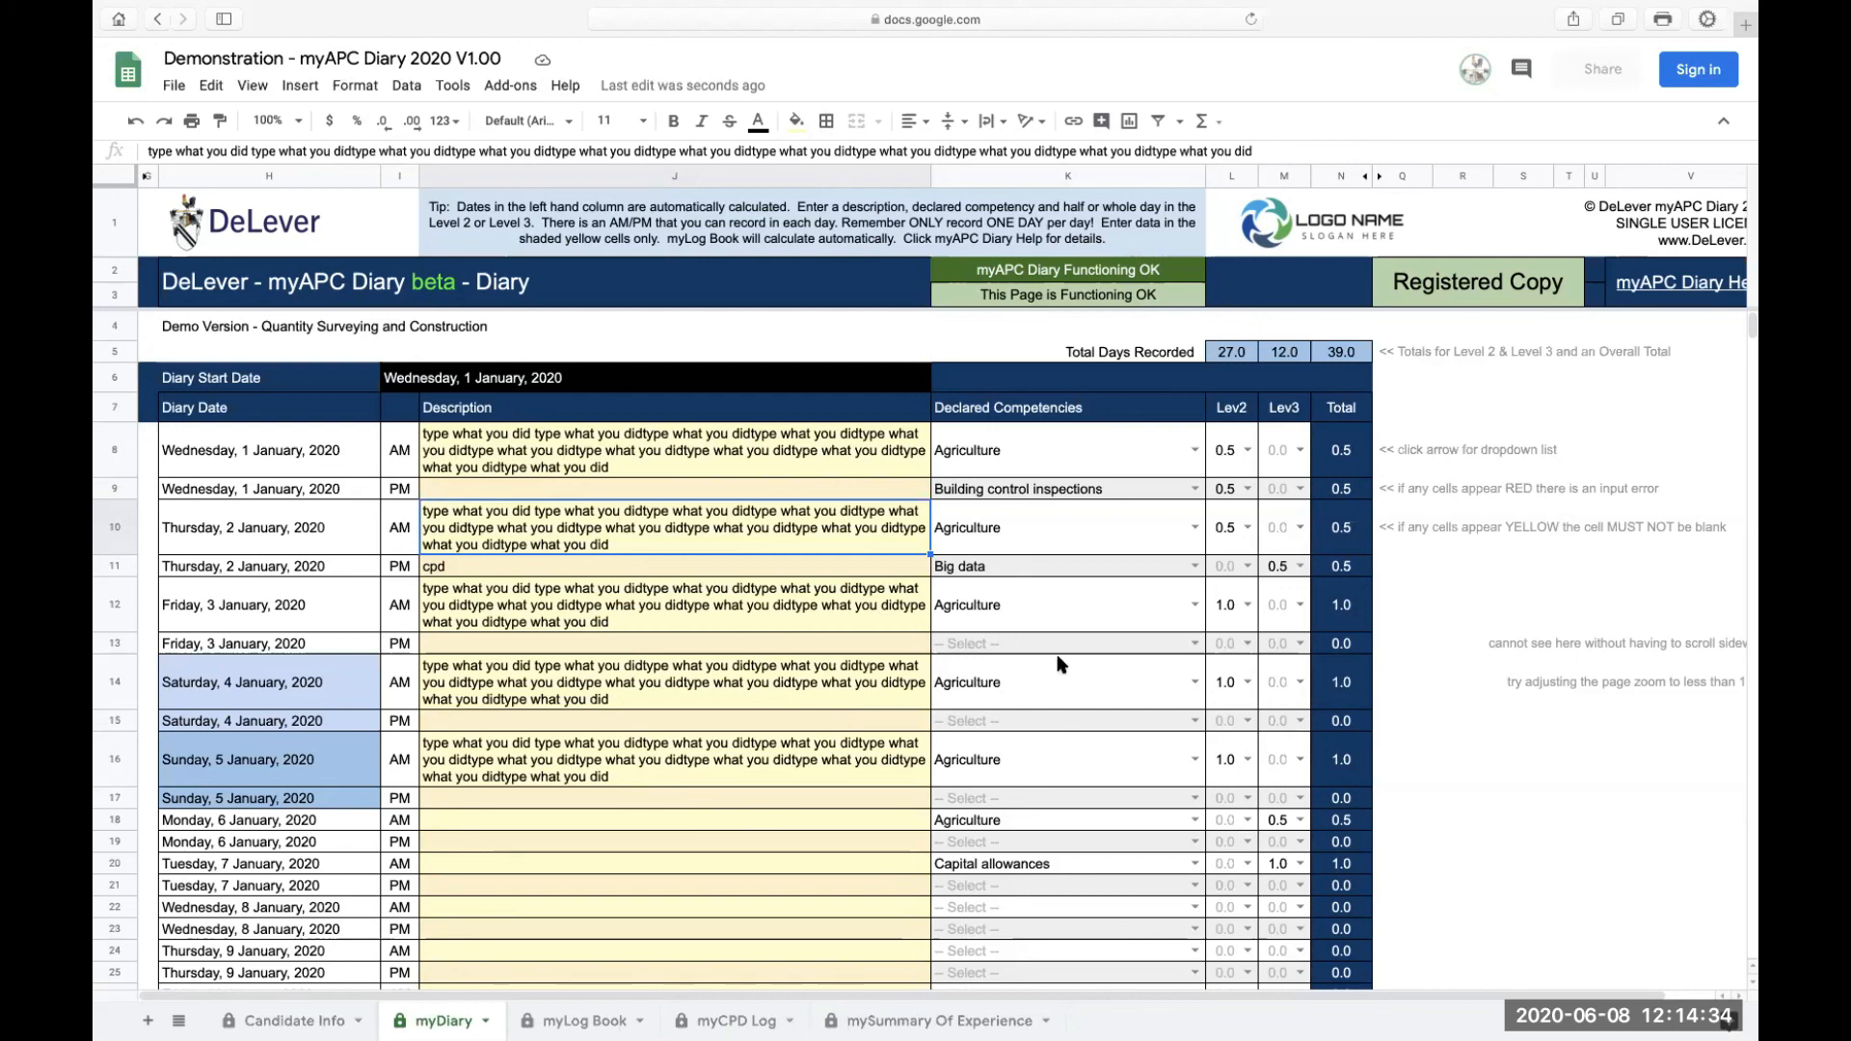
Step: Inspect the help tip cells beside the totals column and the formulas behind them
scroll(1314, 396, right, 3)
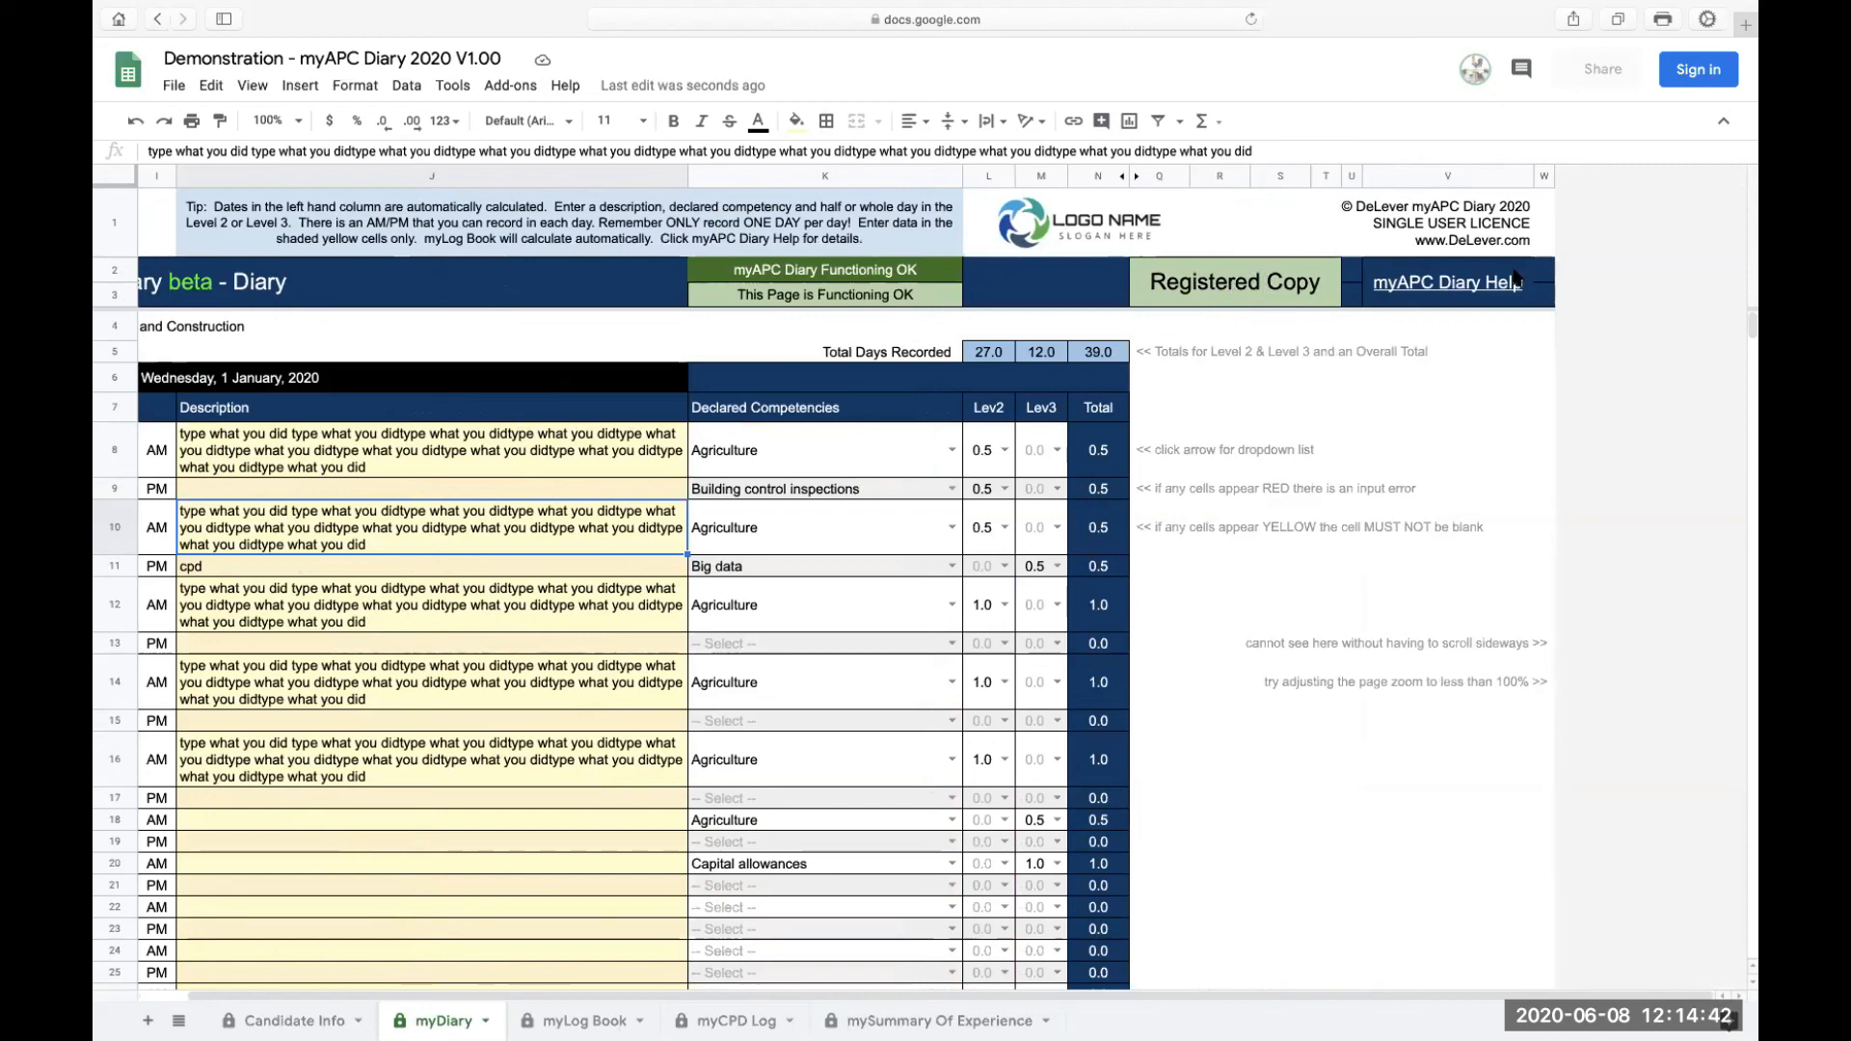
mouse_move(1458, 288)
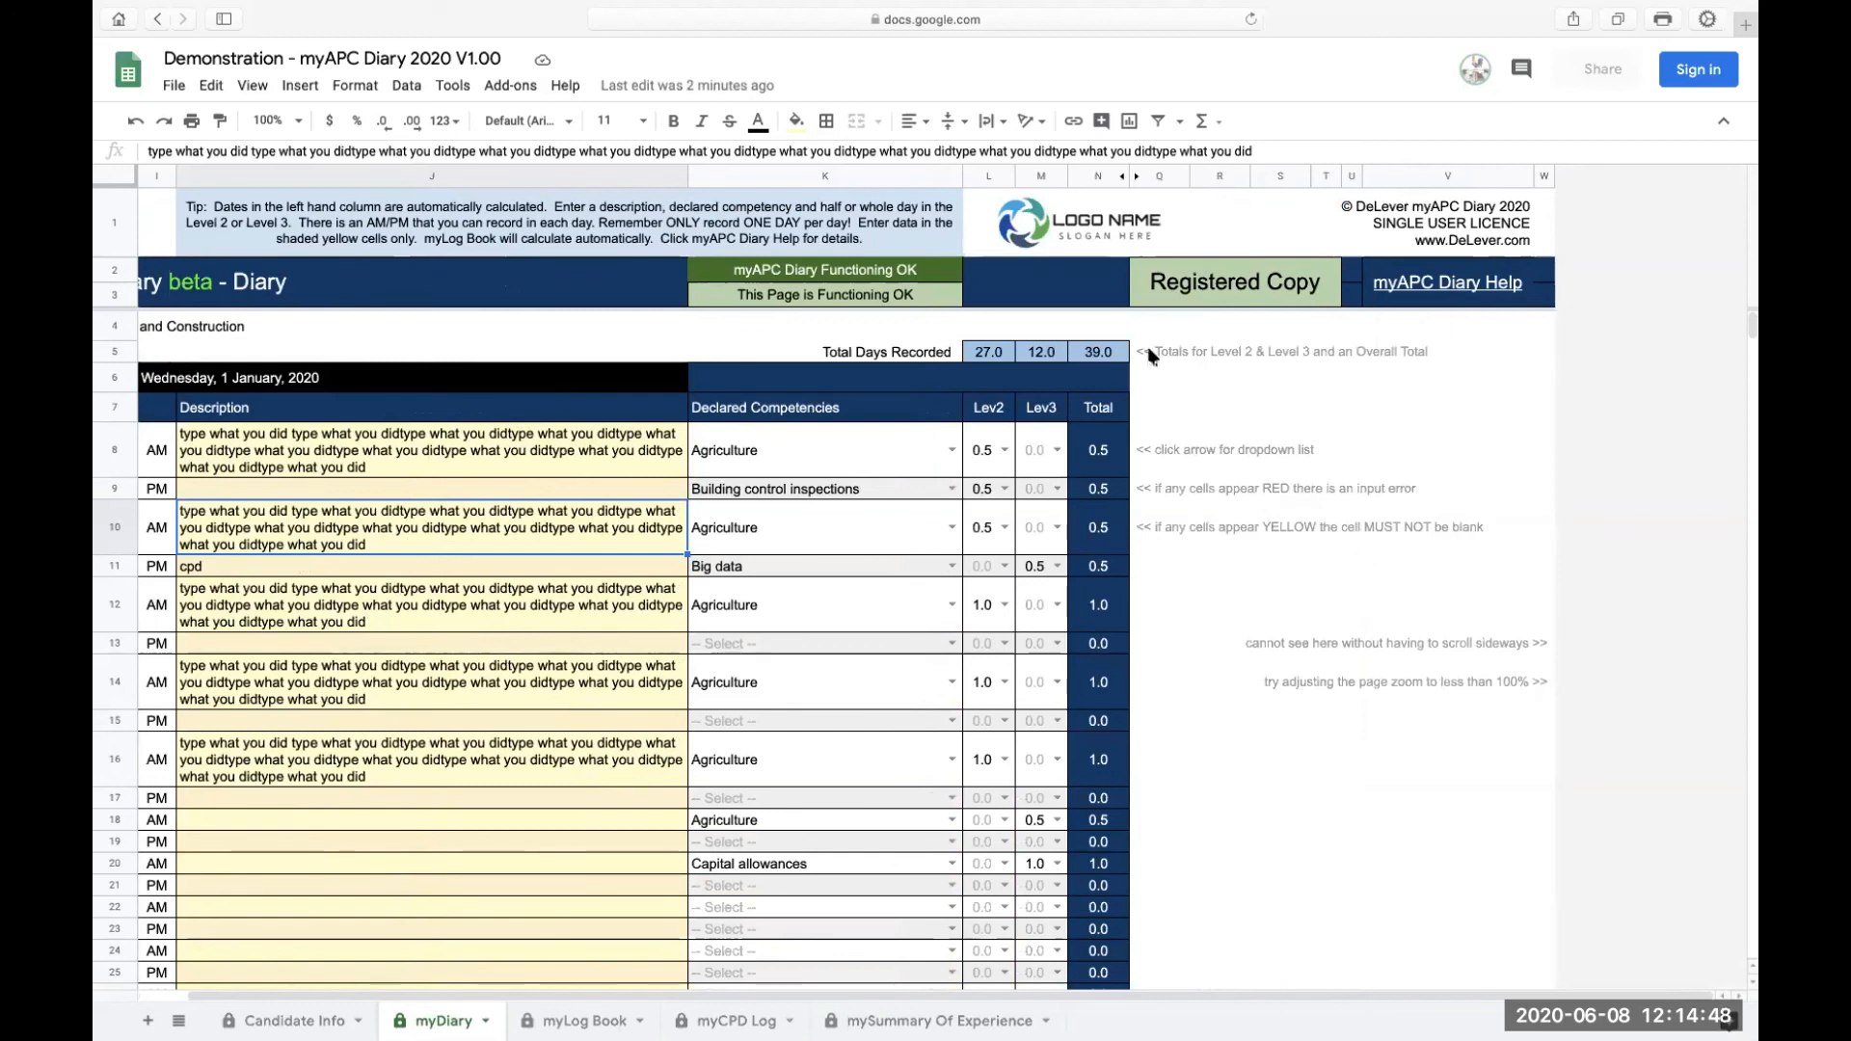
click(1163, 461)
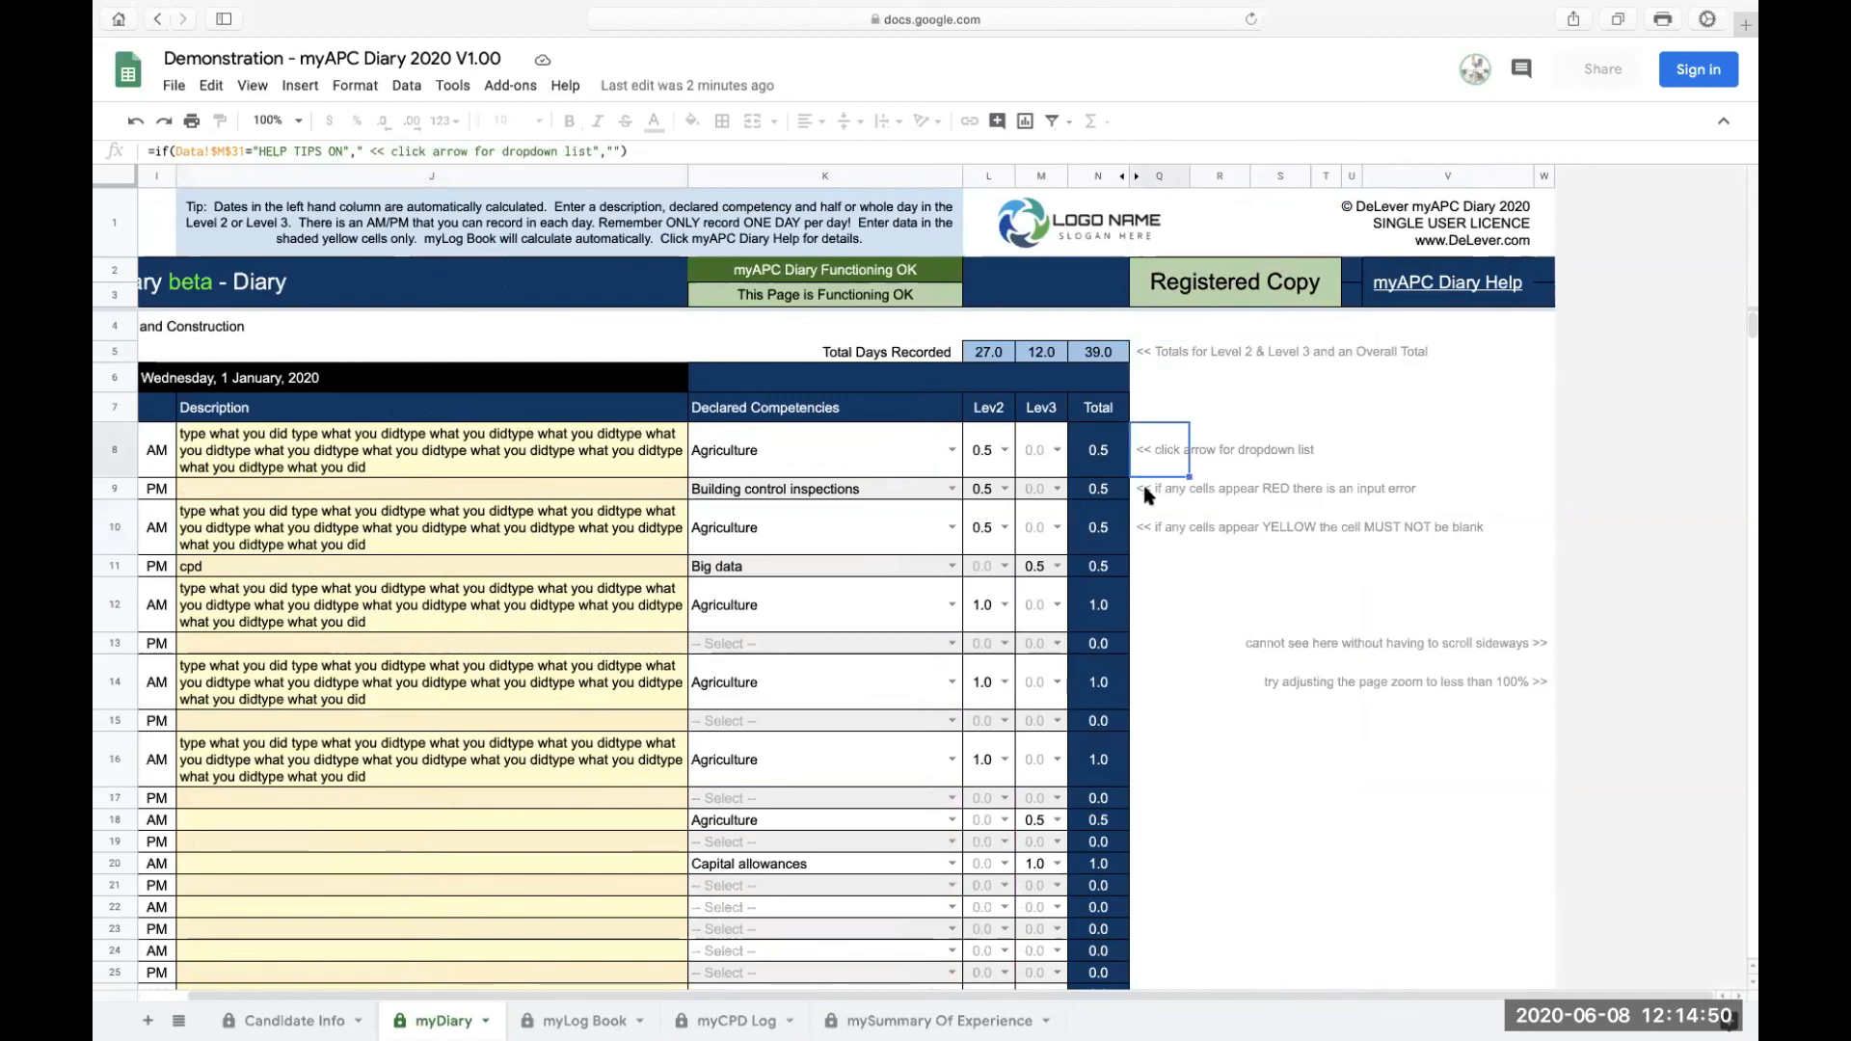
click(1149, 490)
scroll(1253, 569, down, 10)
scroll(1253, 569, left, 3)
scroll(1408, 567, down, 15)
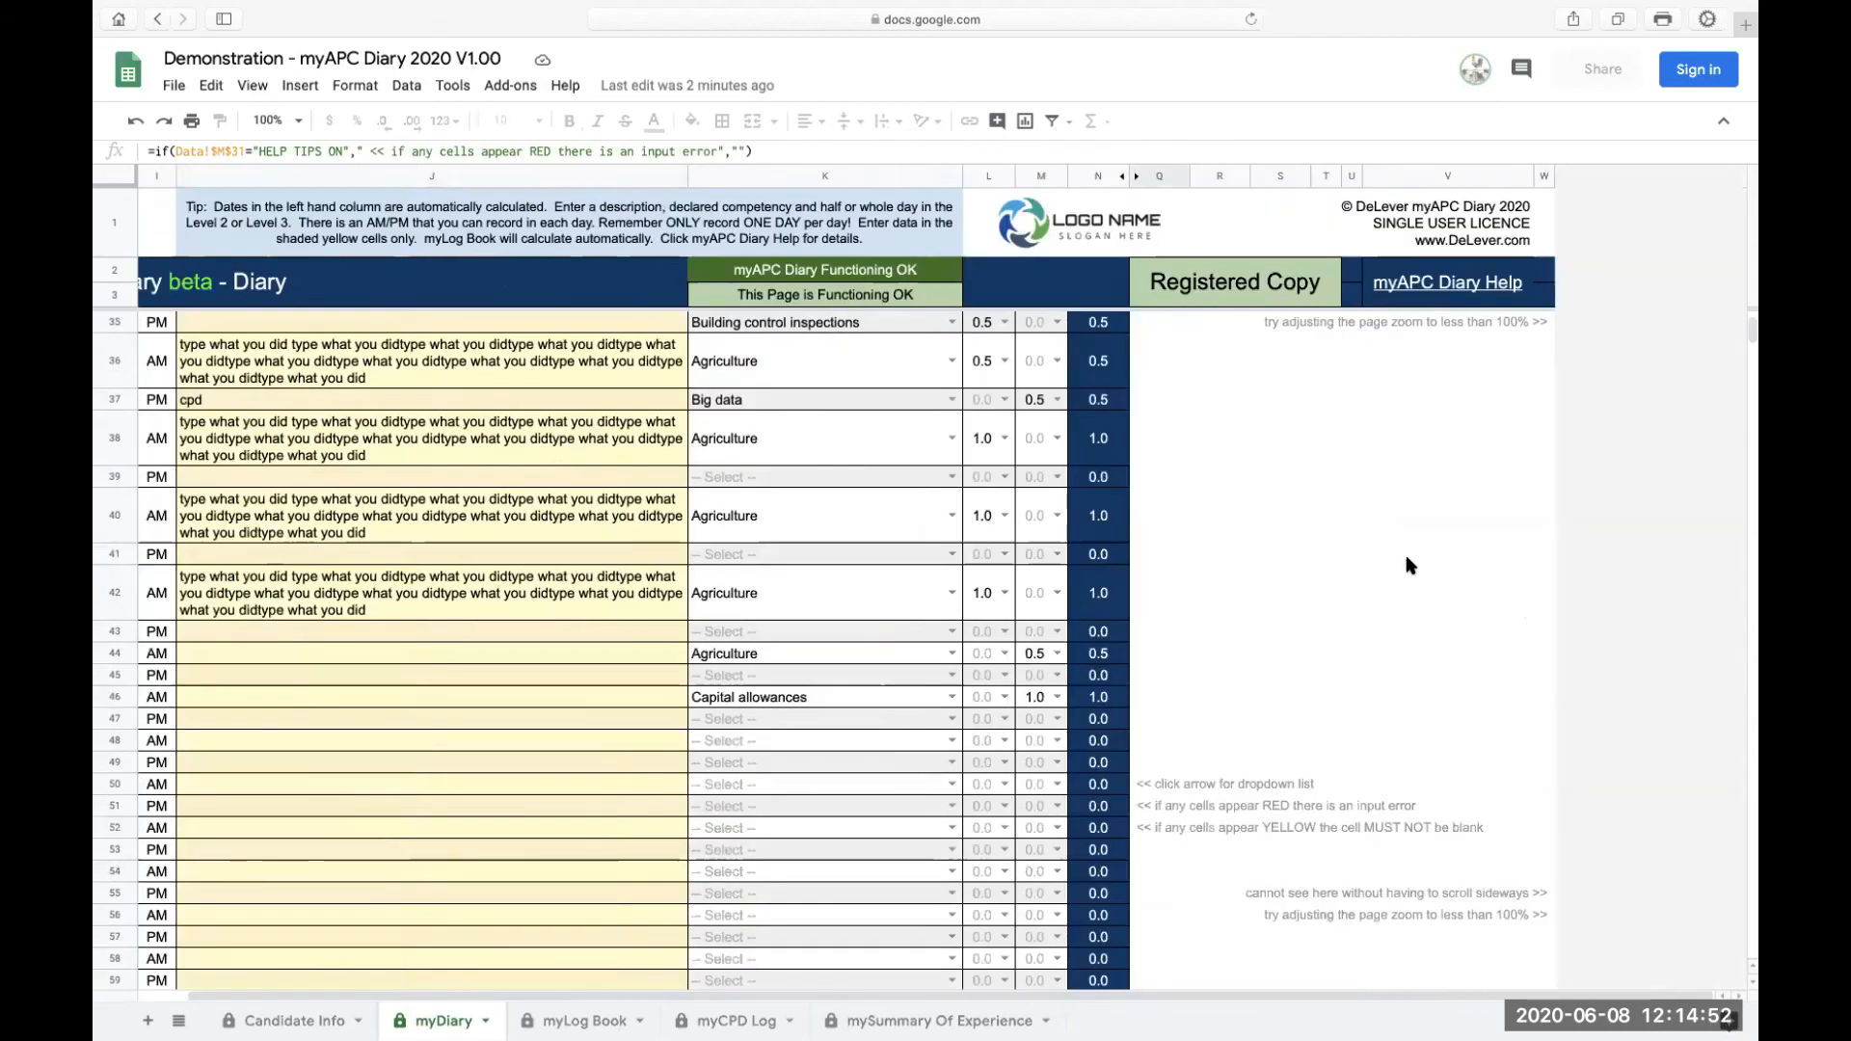
scroll(1406, 567, down, 7)
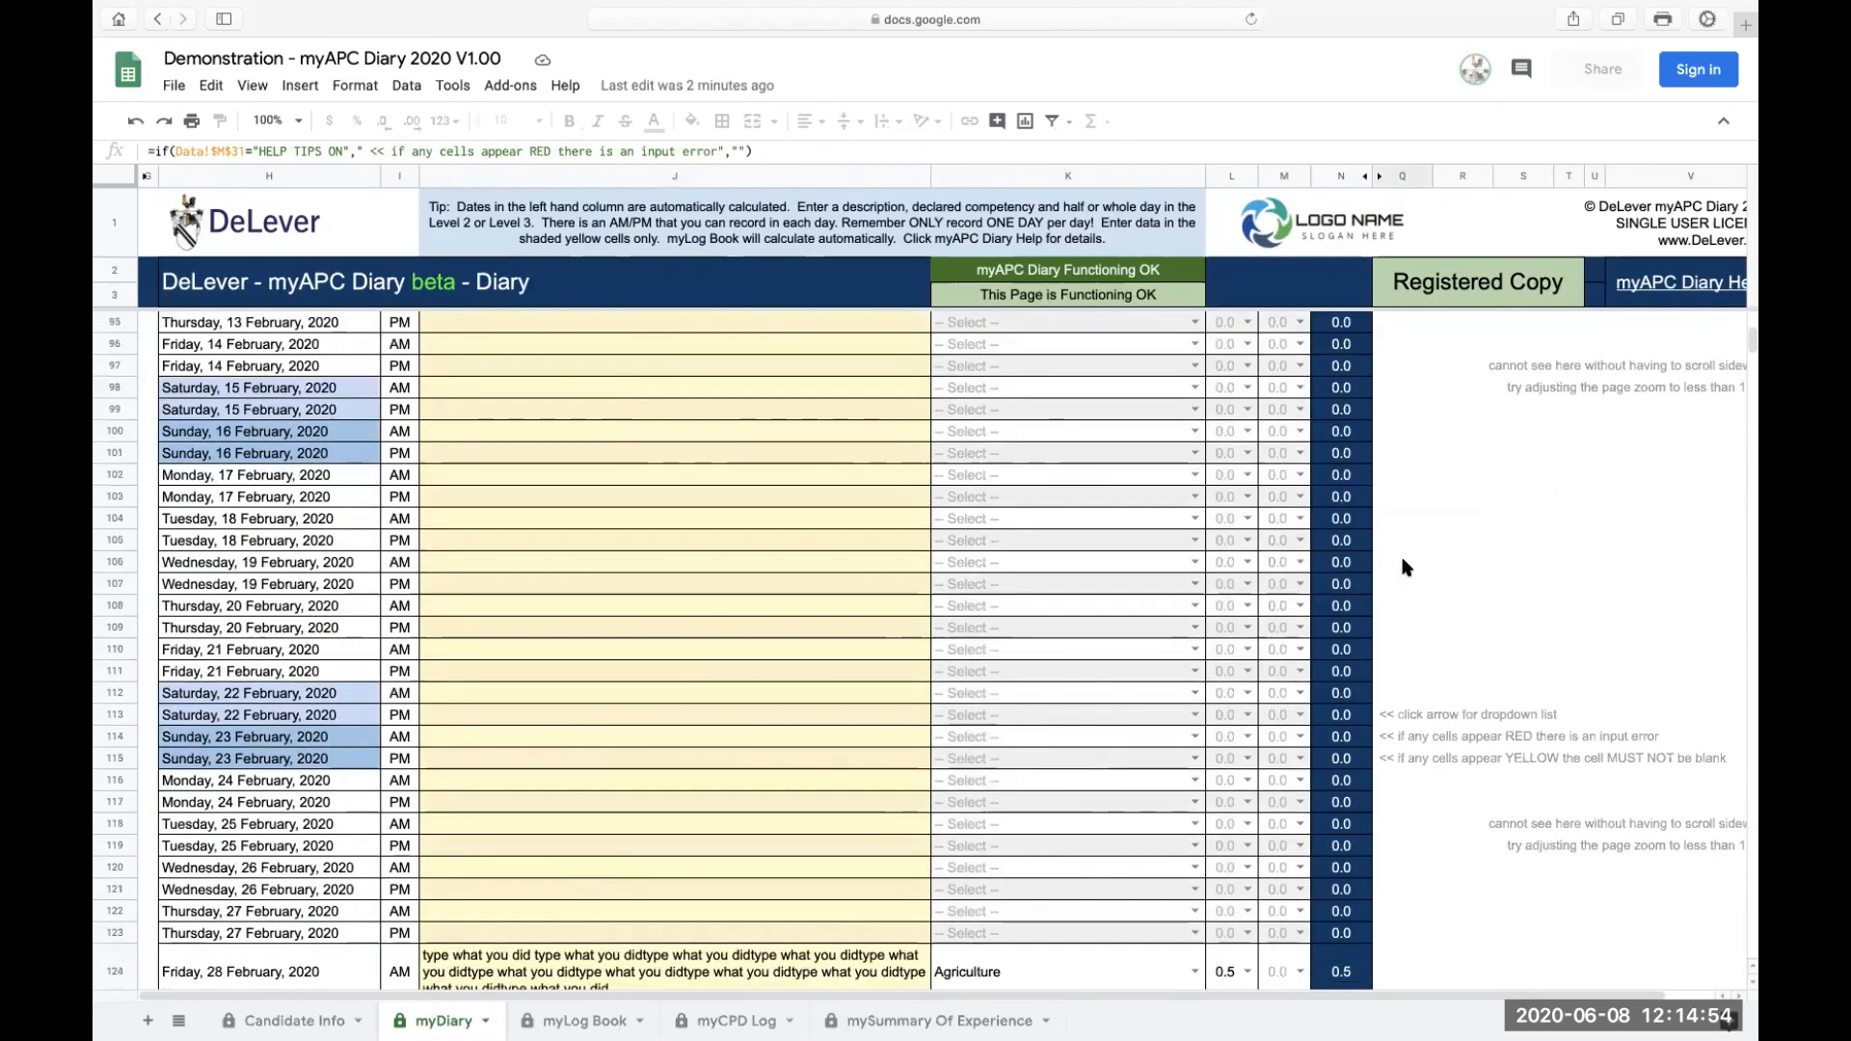
scroll(1406, 567, up, 20)
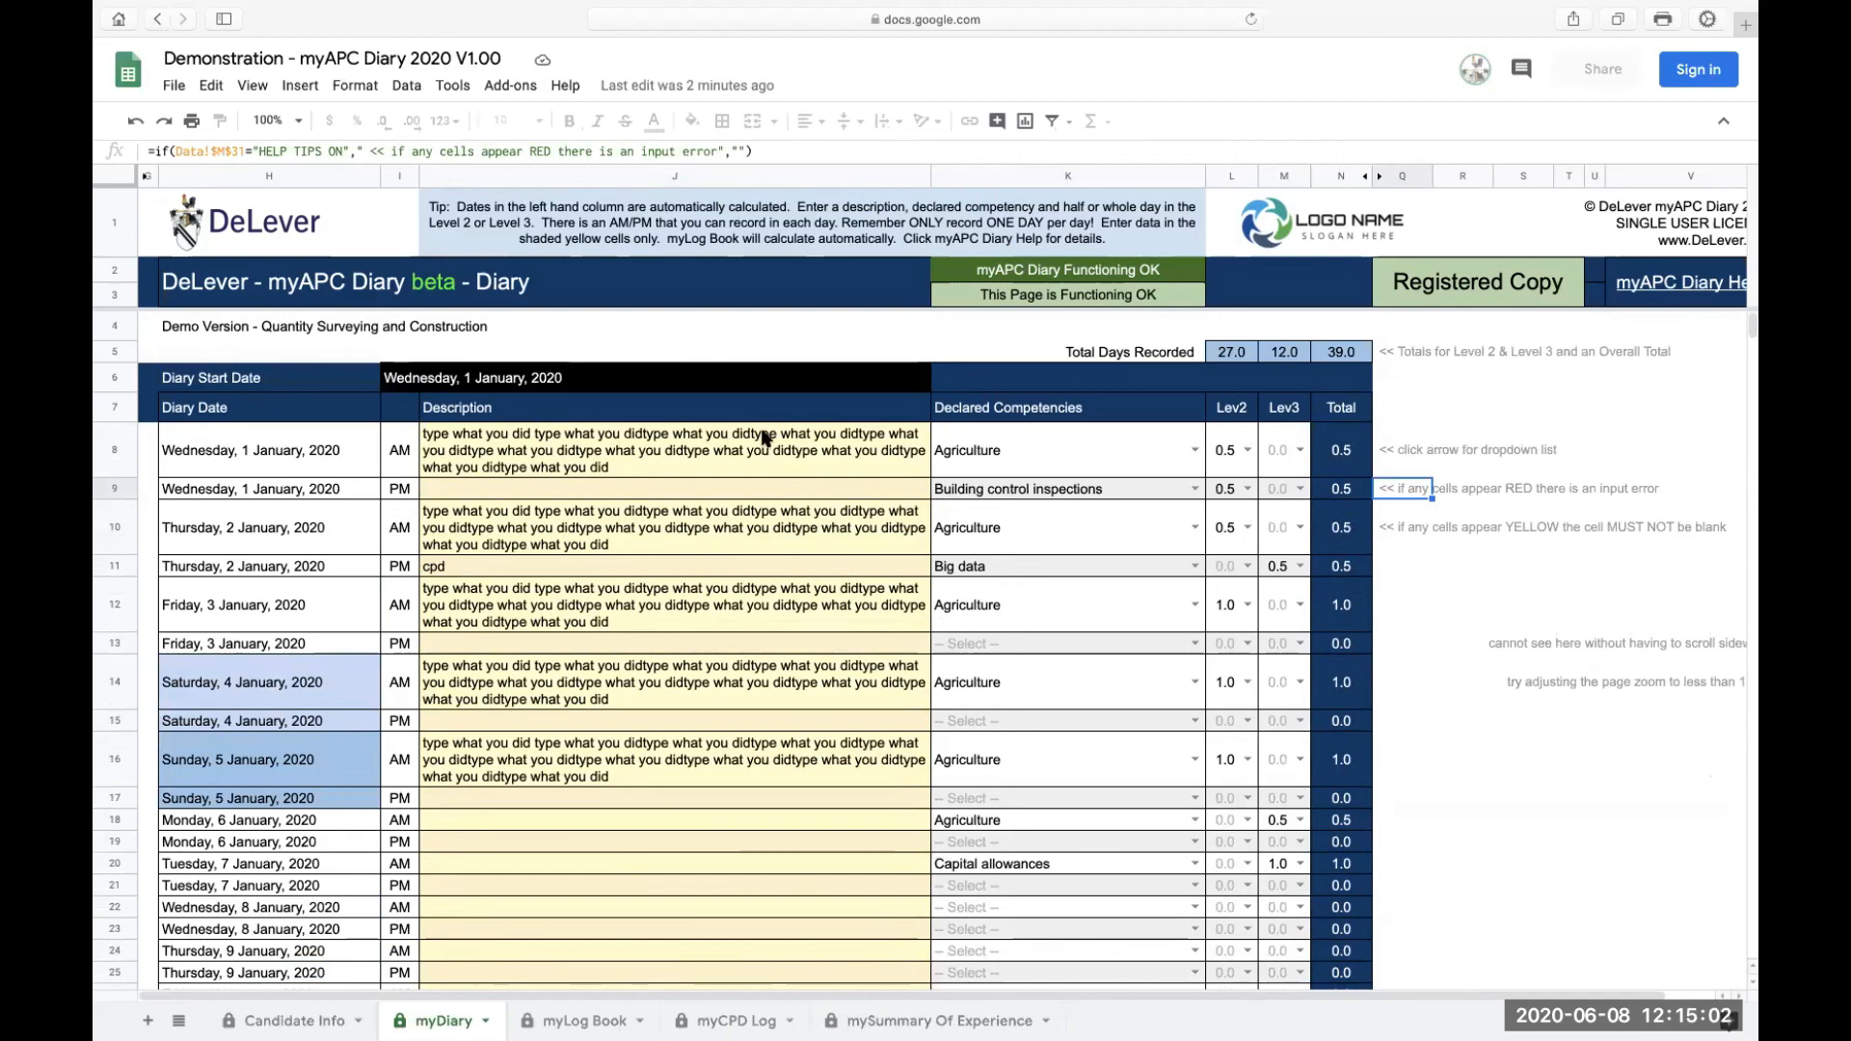
click(761, 436)
scroll(760, 436, right, 3)
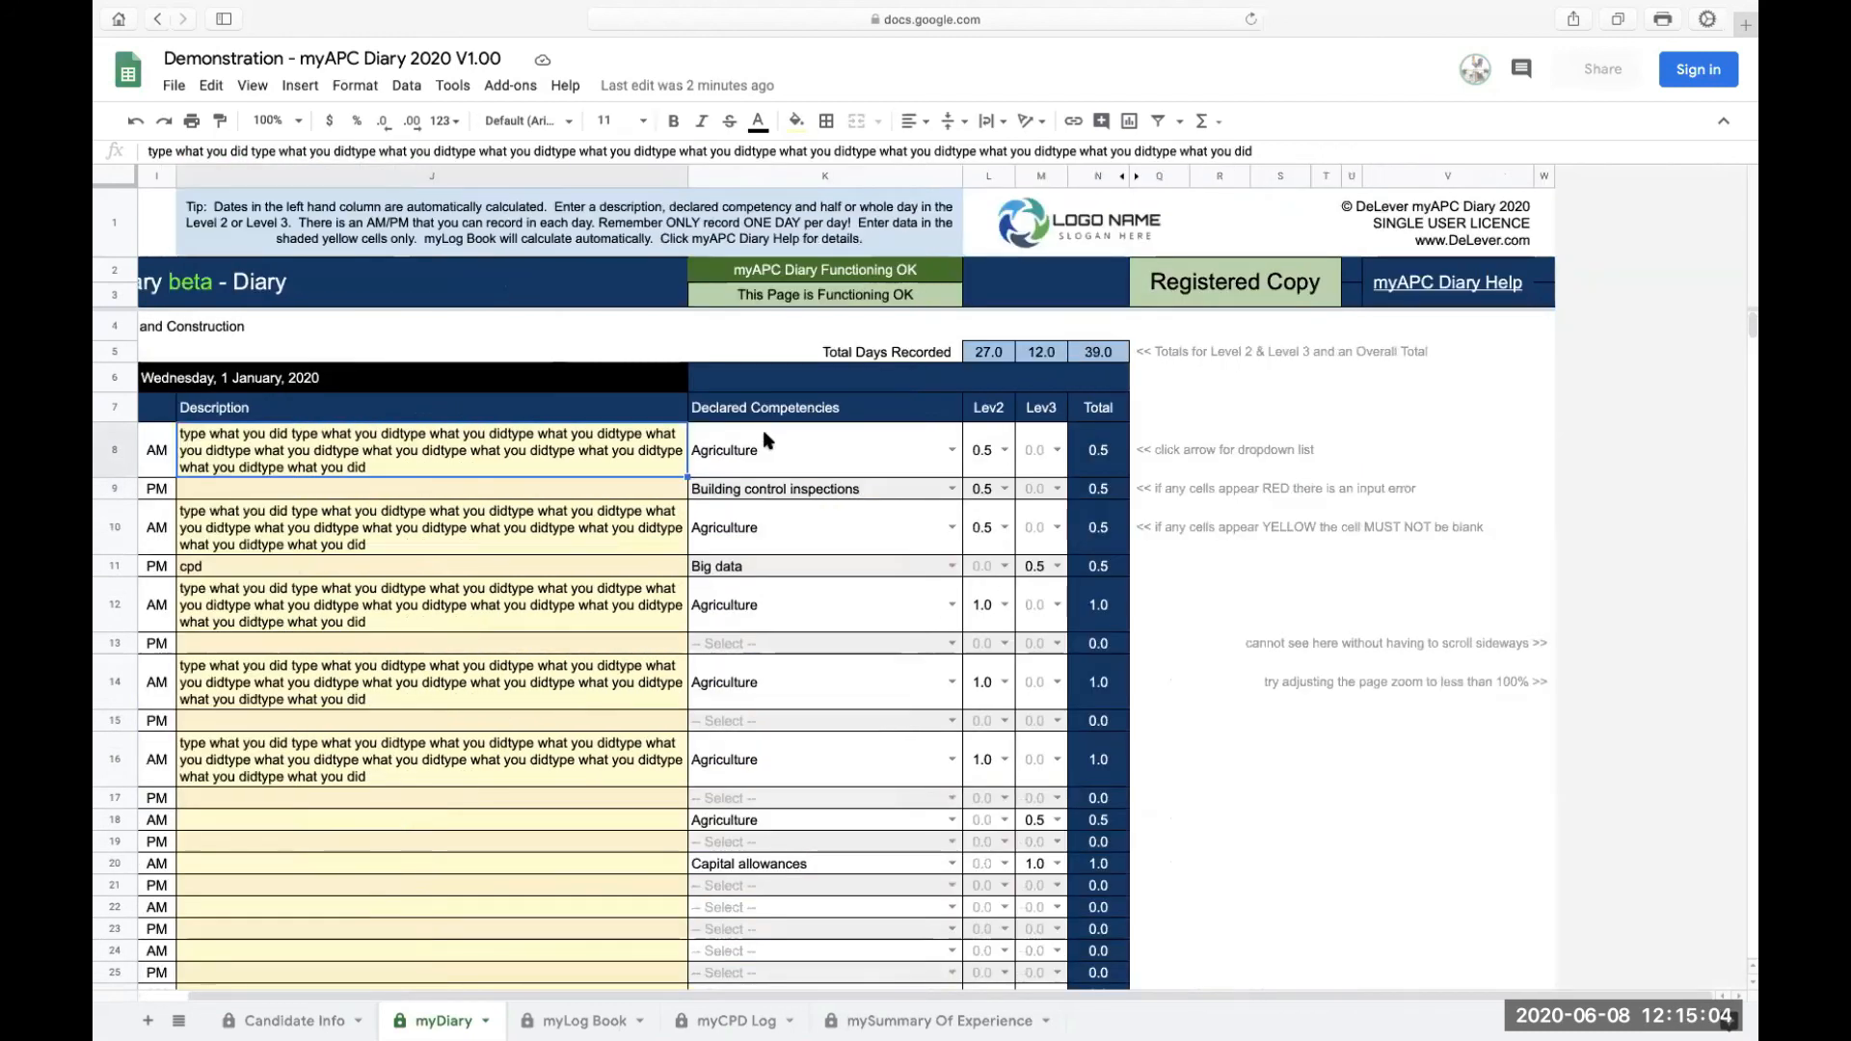
scroll(762, 436, left, 3)
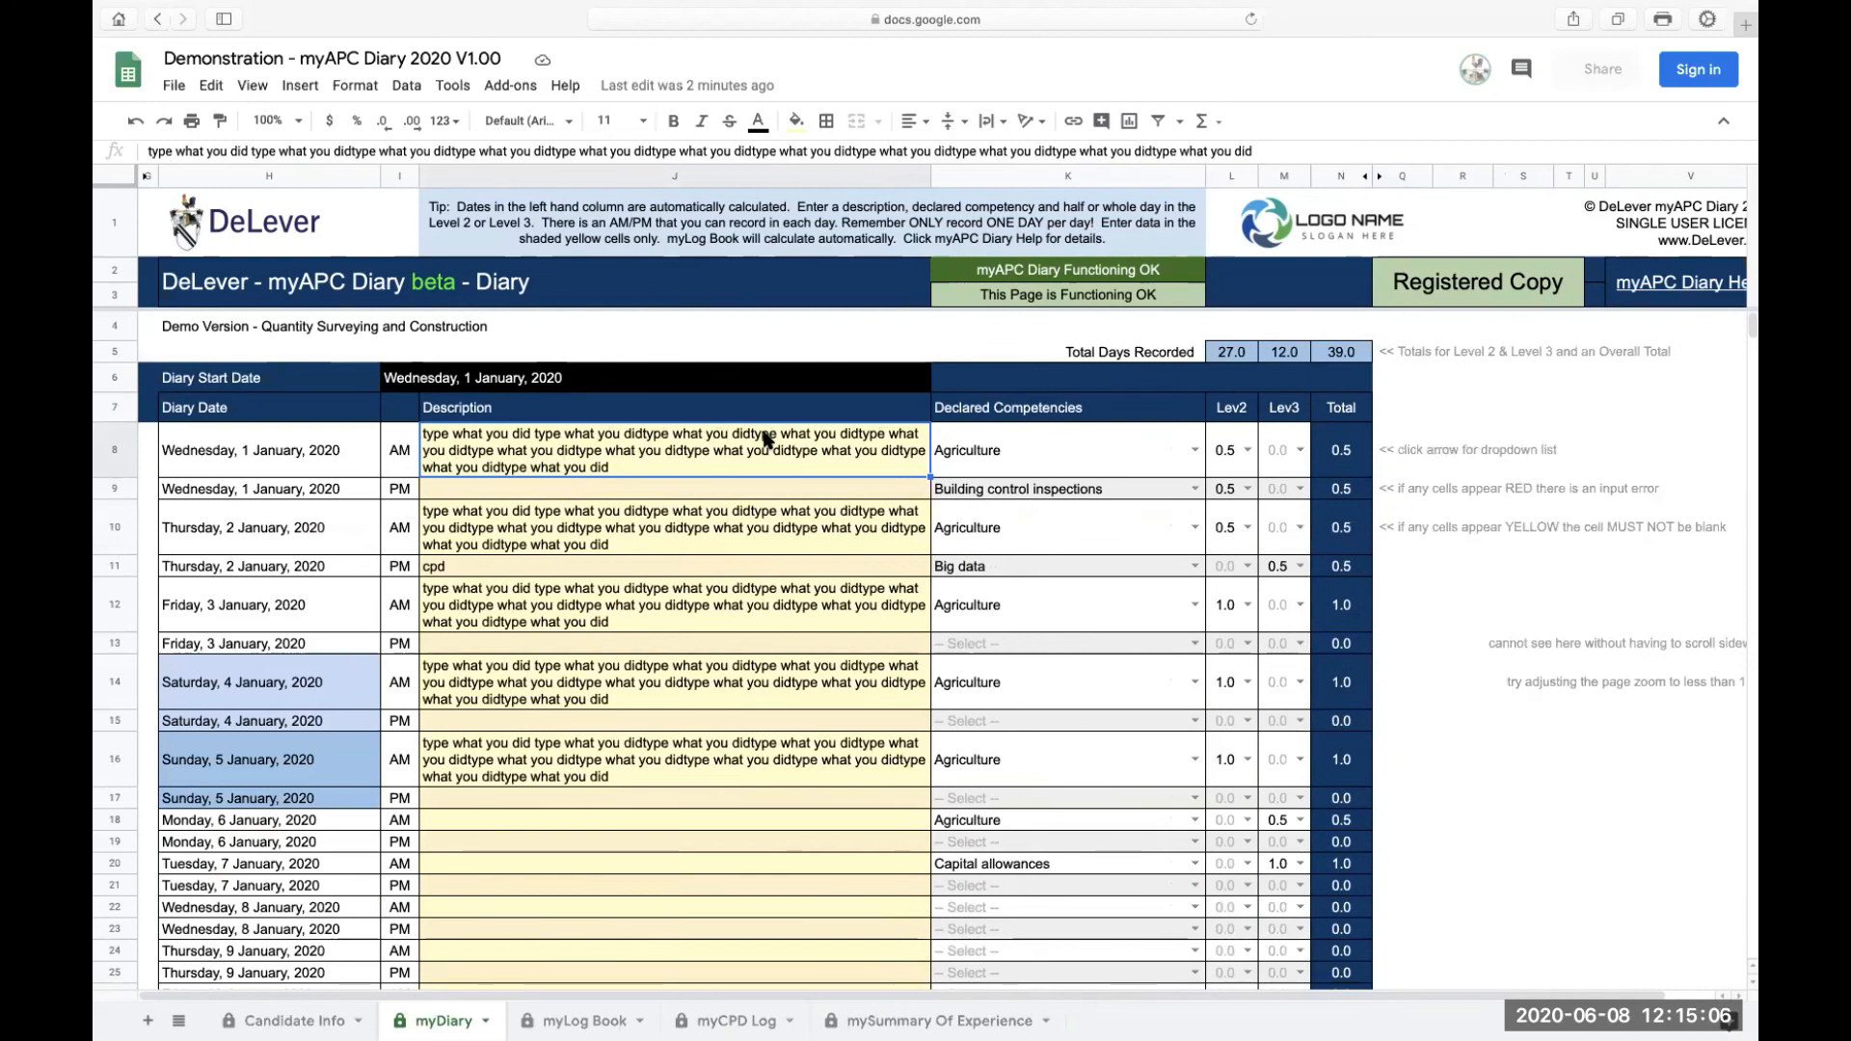